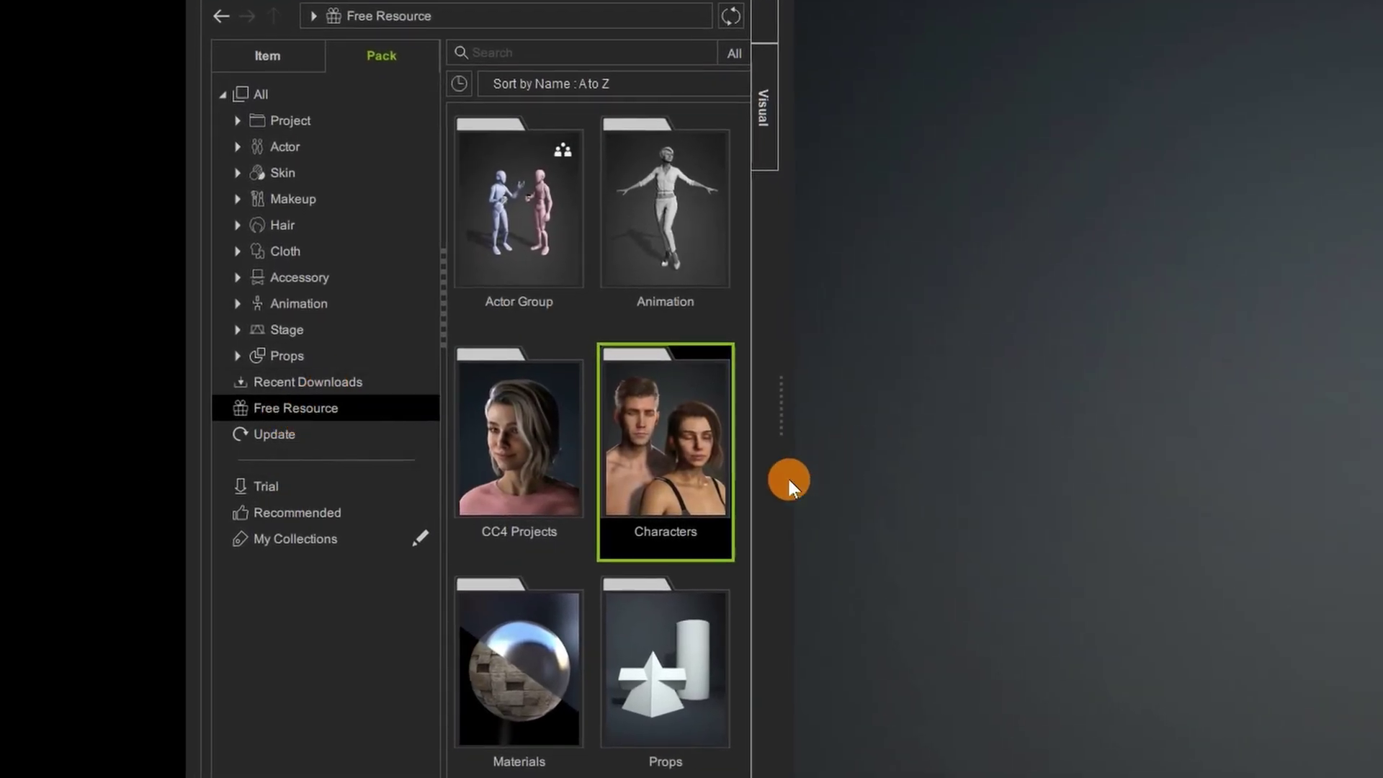
# Open the Characters folder of the Free Resource content packs.
pyautogui.doubleClick(660, 452)
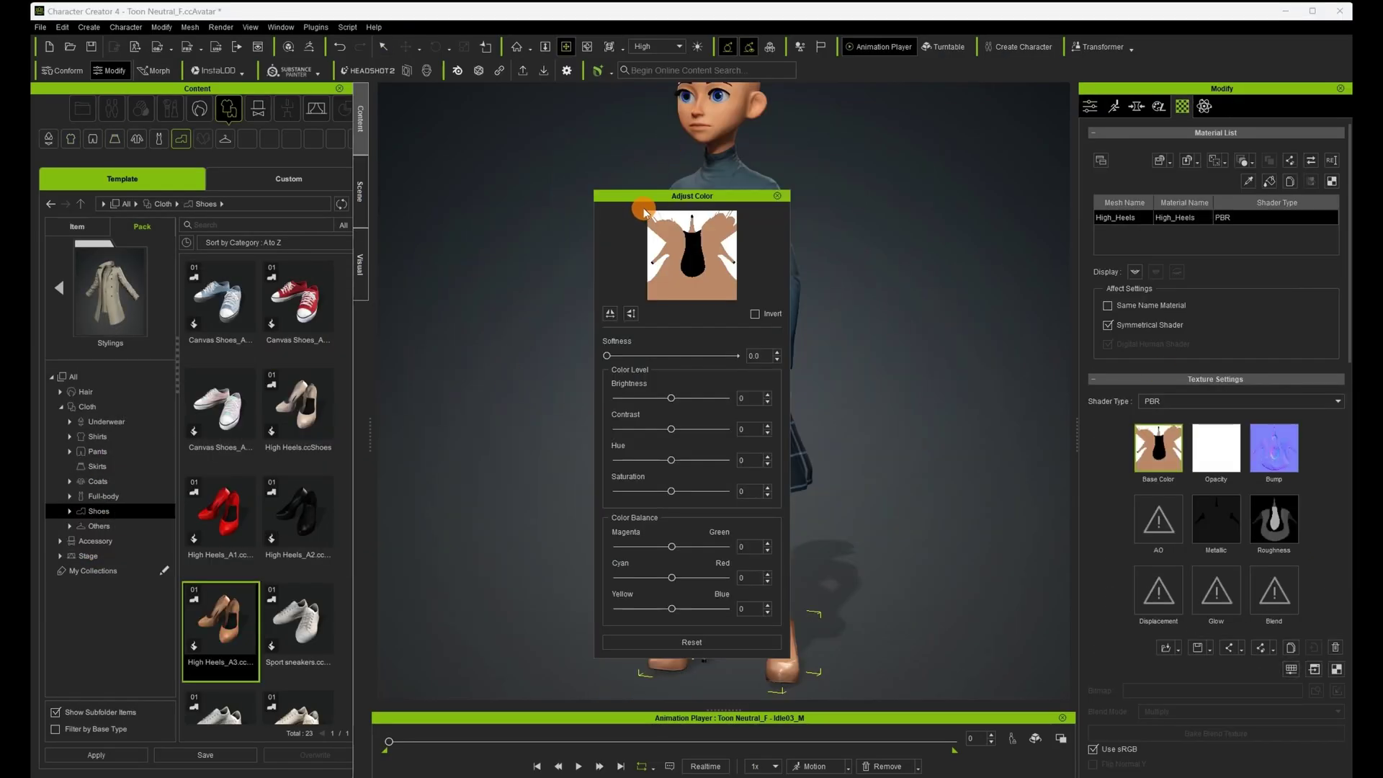
# Darken the high heels' base color and tint it blue, with Brightness -34, Saturation -43 and Yellow–Blue balance 43.
pyautogui.moveTo(638, 200); pyautogui.dragTo(896, 163)
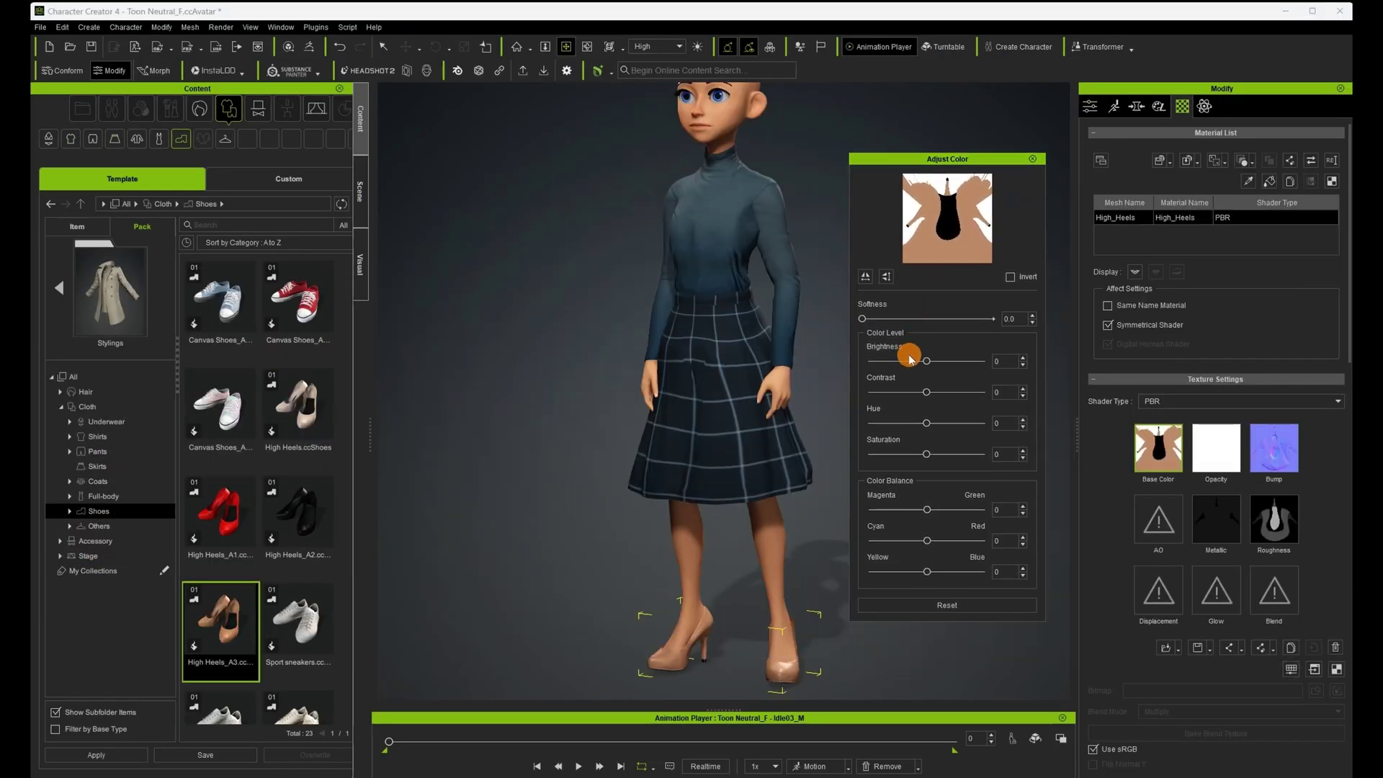
pyautogui.moveTo(924, 364); pyautogui.dragTo(906, 374)
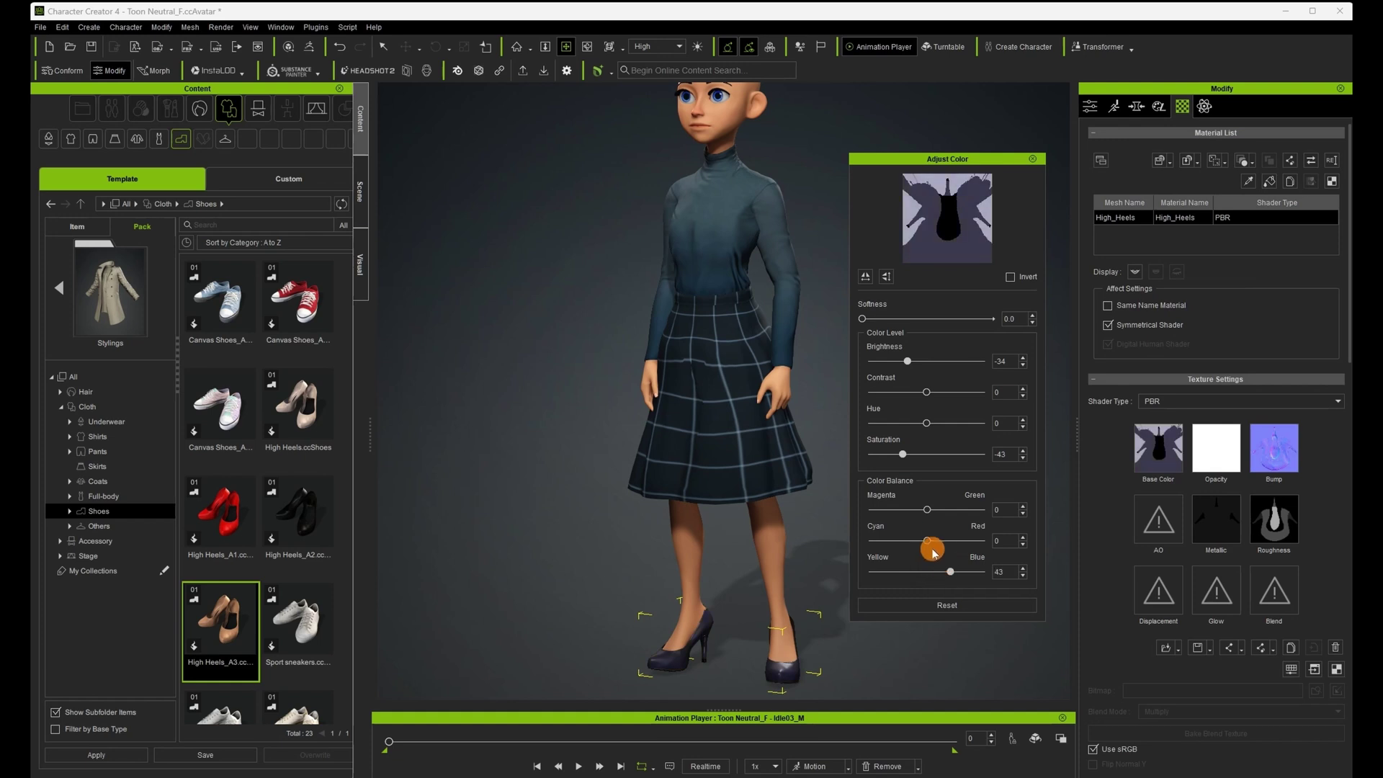
pyautogui.click(1033, 159)
# Darken and desaturate the Std_Skin_Leg base color of Toon Neutral_F to turn the legs into dark grey tights.
pyautogui.click(106, 254)
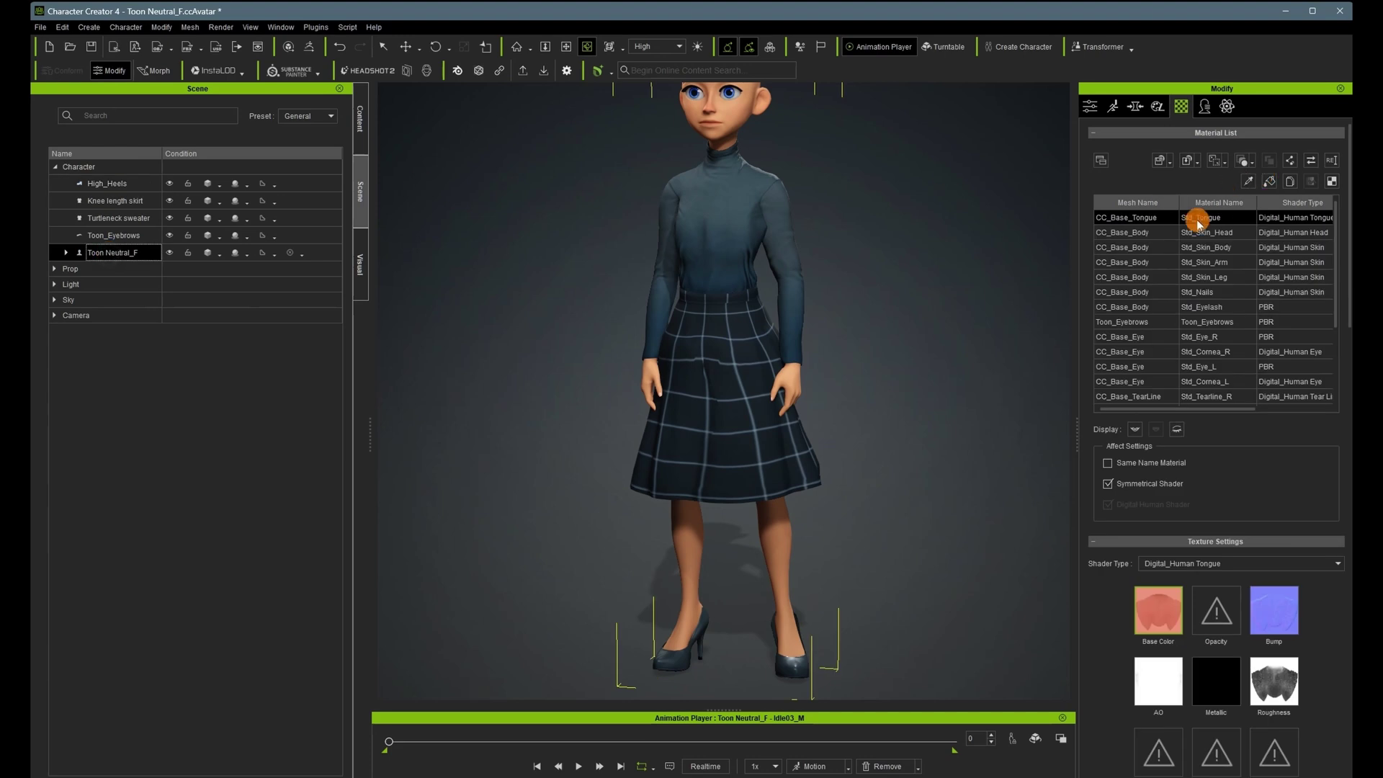
pyautogui.click(1217, 278)
pyautogui.scroll(-3, 1196, 510)
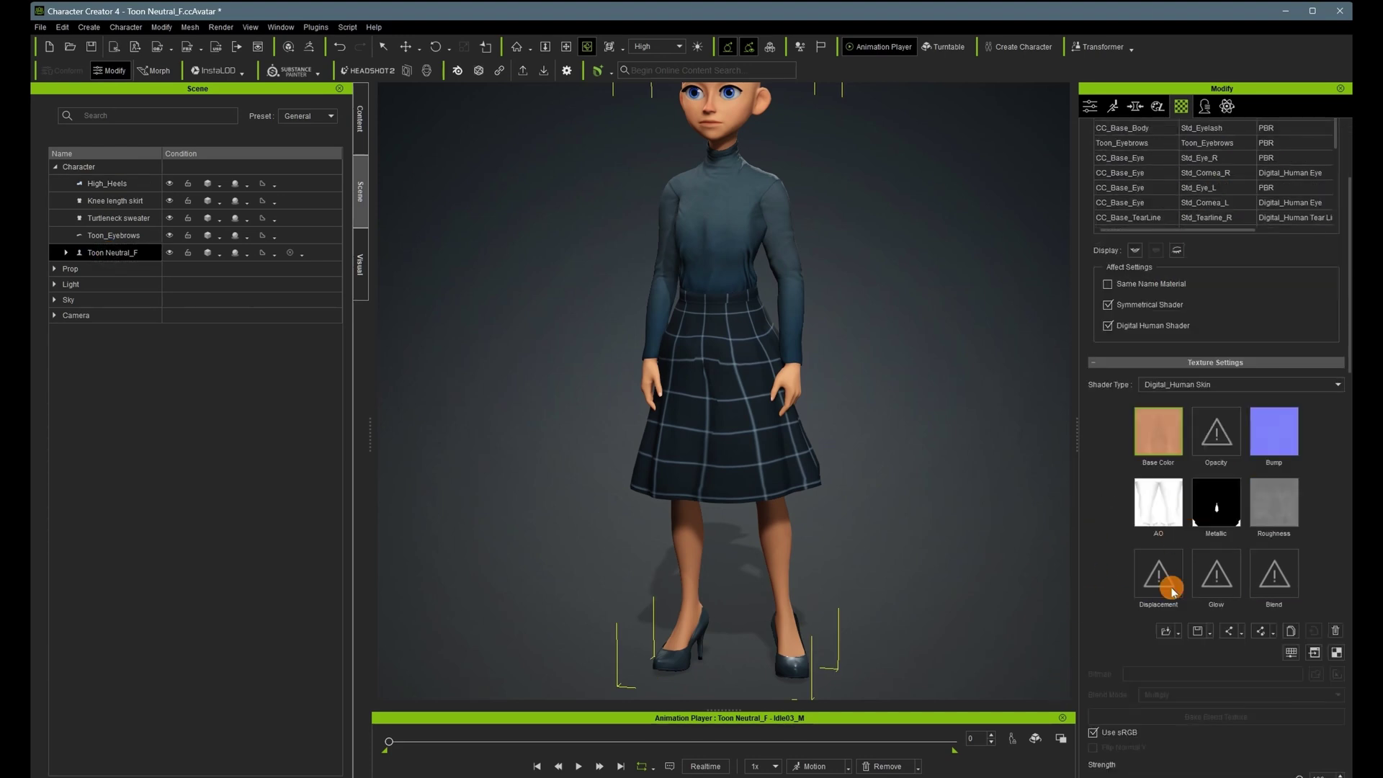
pyautogui.click(1292, 655)
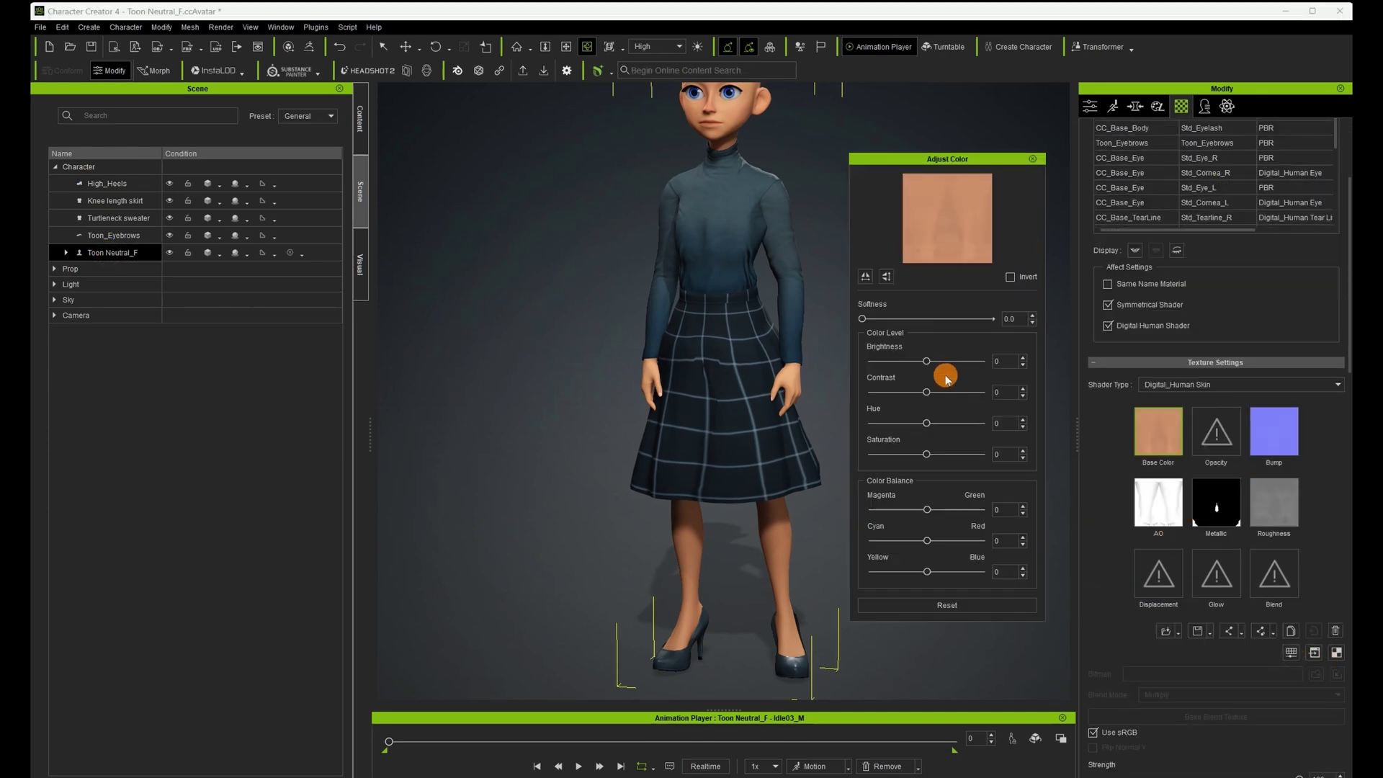
pyautogui.moveTo(928, 364); pyautogui.dragTo(910, 373)
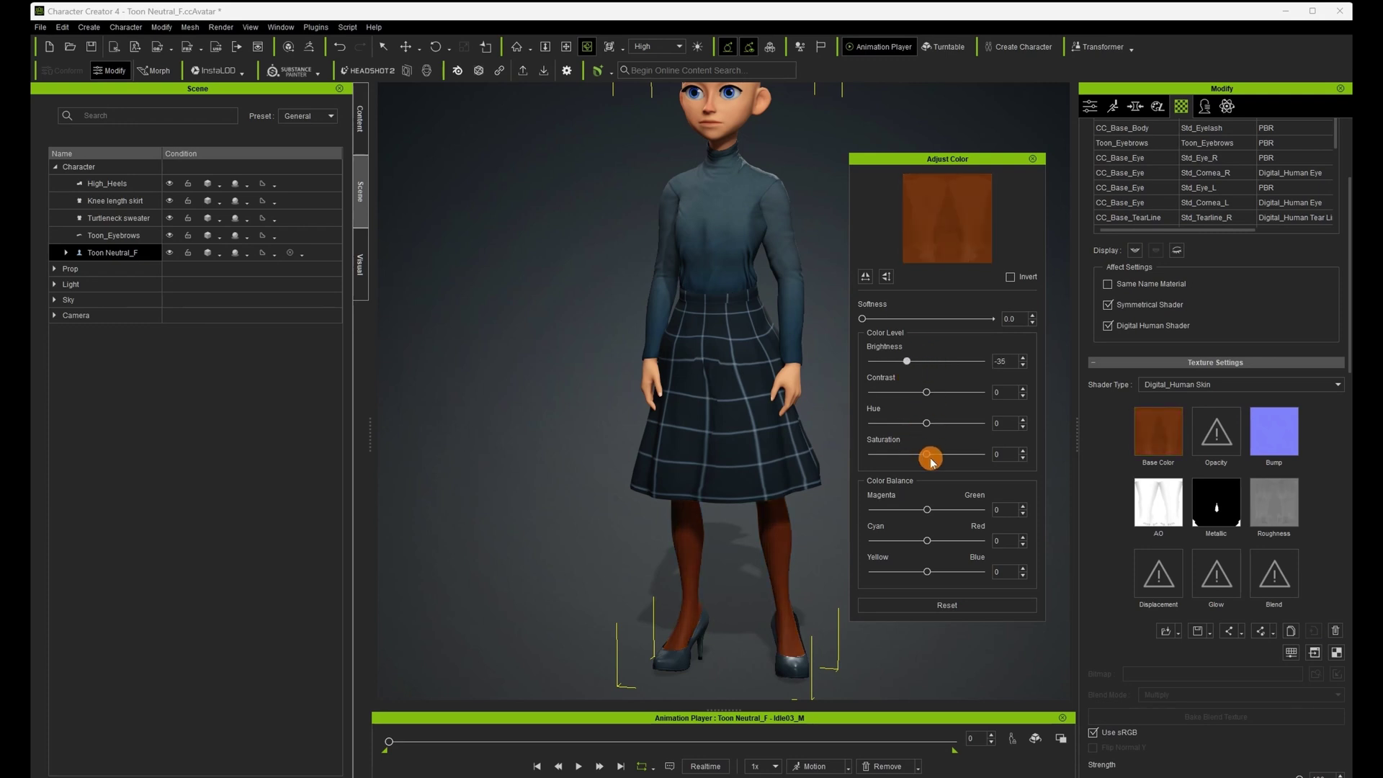
pyautogui.click(1032, 159)
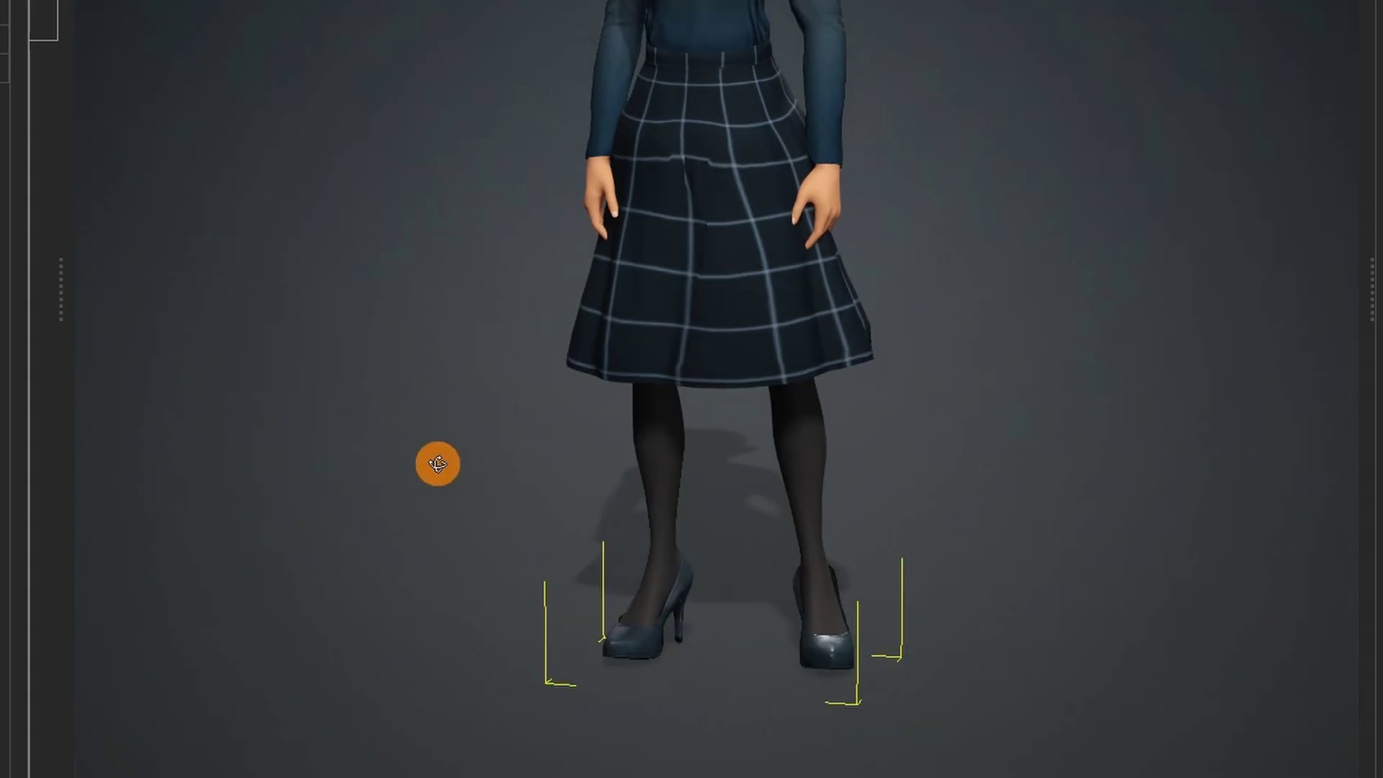
# Open the Skin & Makeup free resource pack and browse its Makeup categories to the Eyelash presets.
pyautogui.moveTo(438, 464); pyautogui.dragTo(1041, 216, button='right')
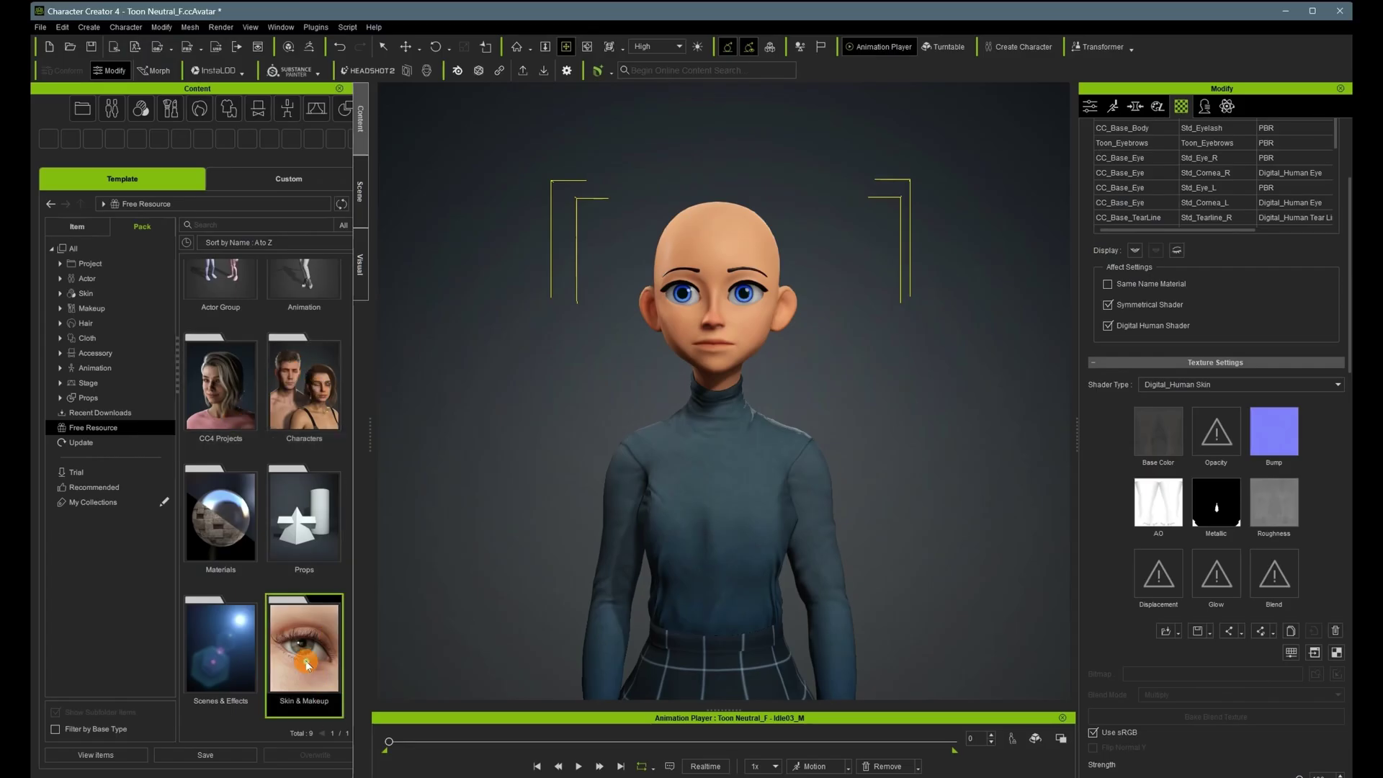
pyautogui.doubleClick(306, 663)
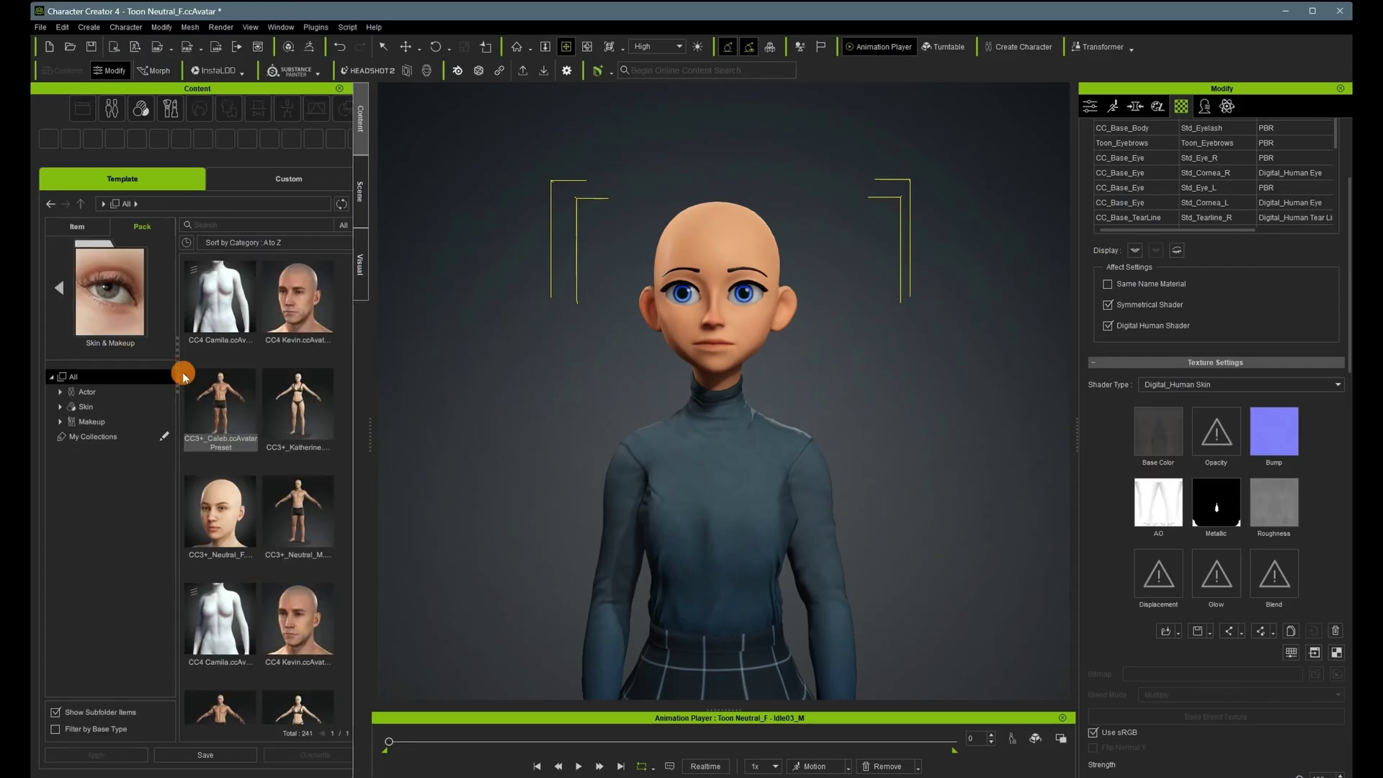
pyautogui.click(60, 422)
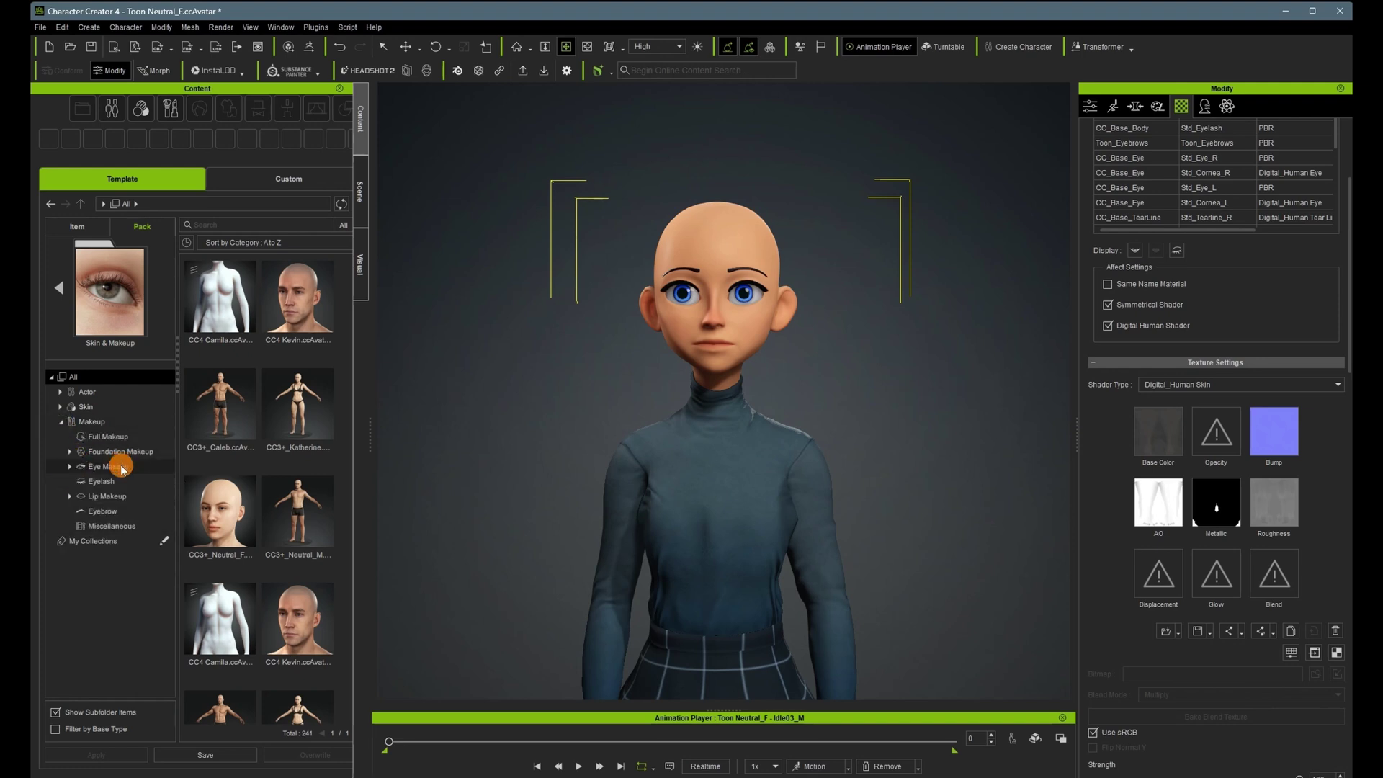
pyautogui.click(70, 467)
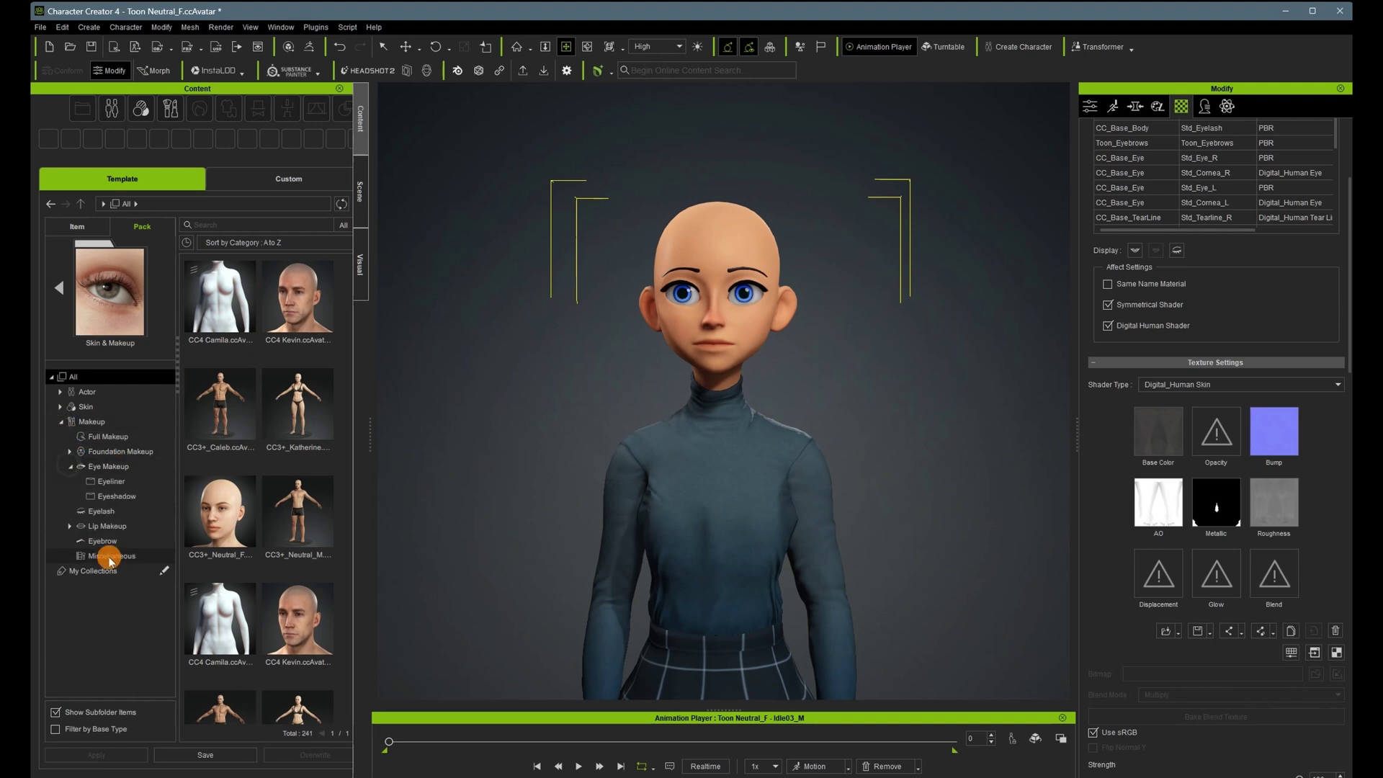
pyautogui.click(104, 467)
pyautogui.click(101, 511)
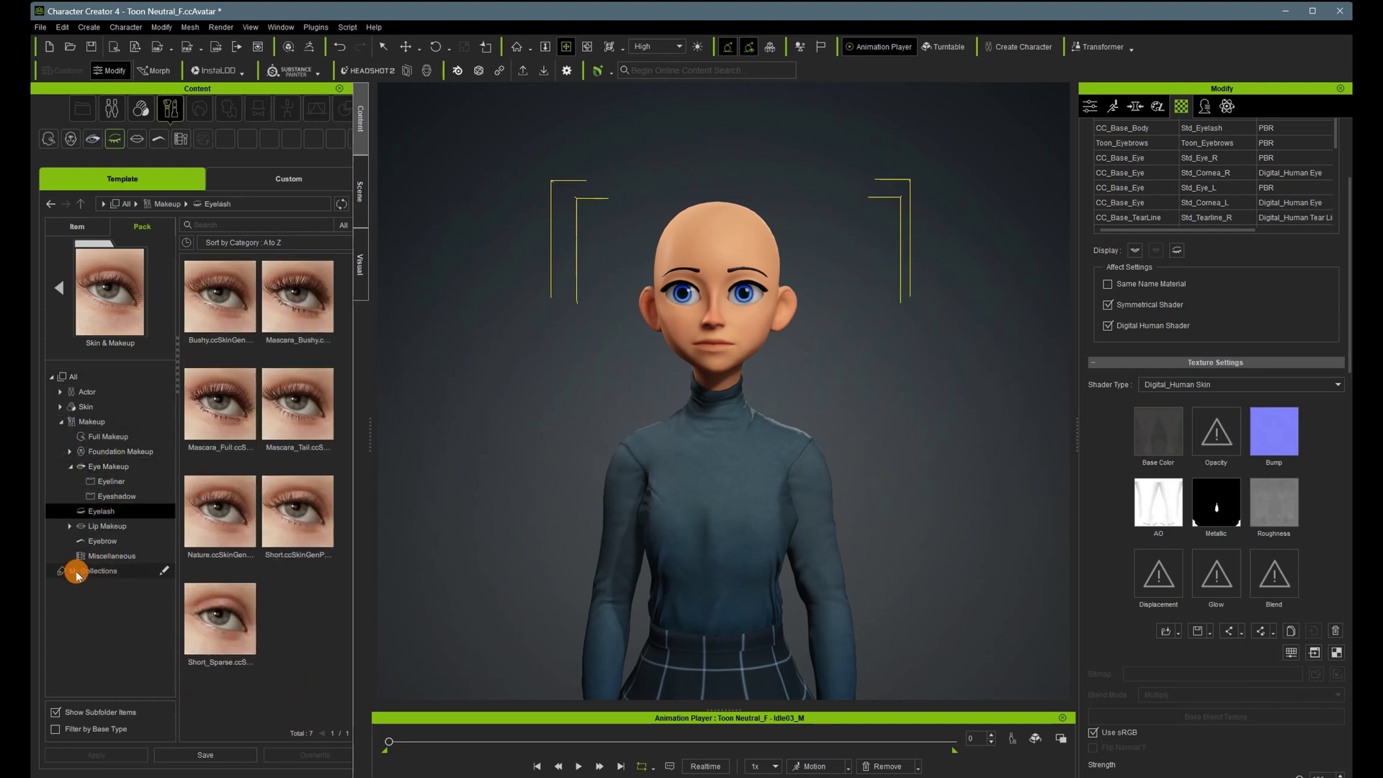
# Apply the Acid Purple lip makeup preset to the character, keeping the modified material and texture settings.
pyautogui.click(108, 526)
pyautogui.scroll(-2, 243, 526)
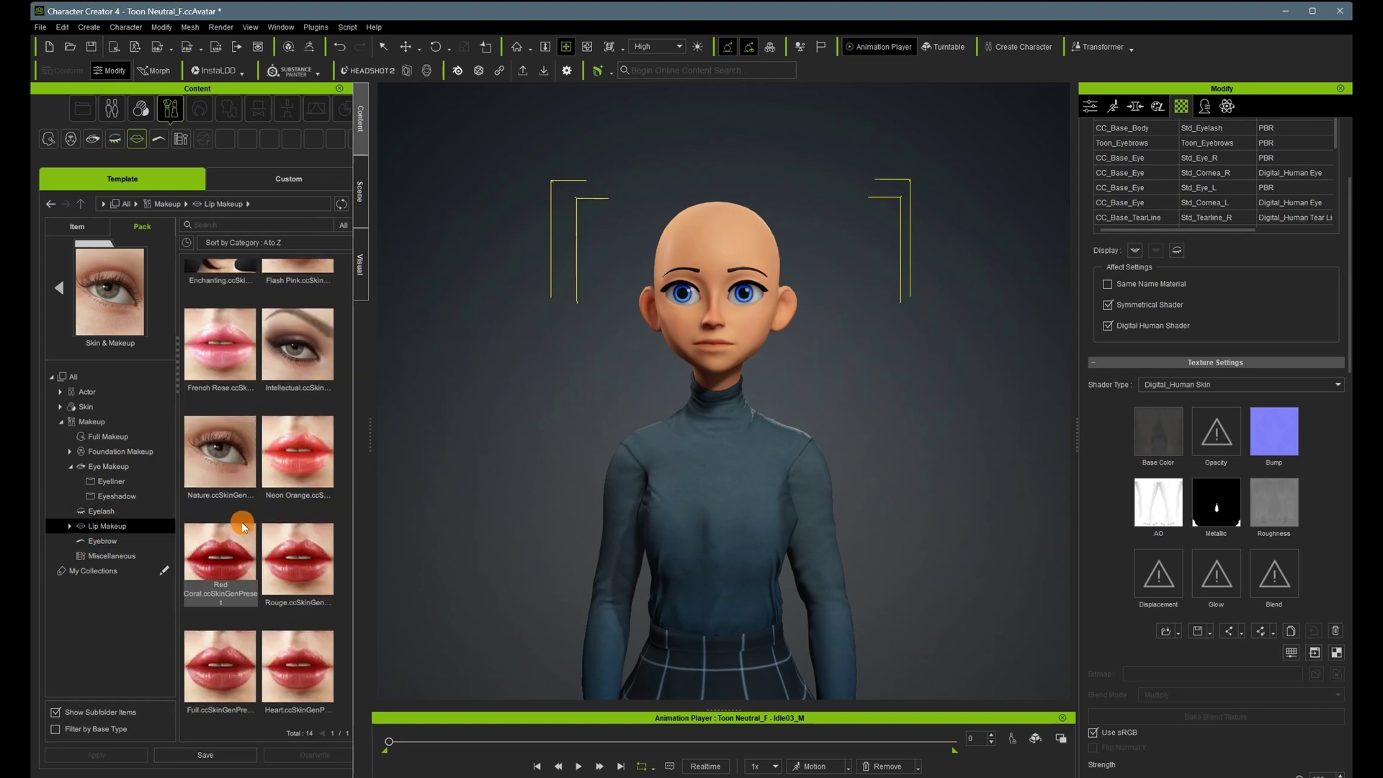
pyautogui.scroll(-1, 242, 527)
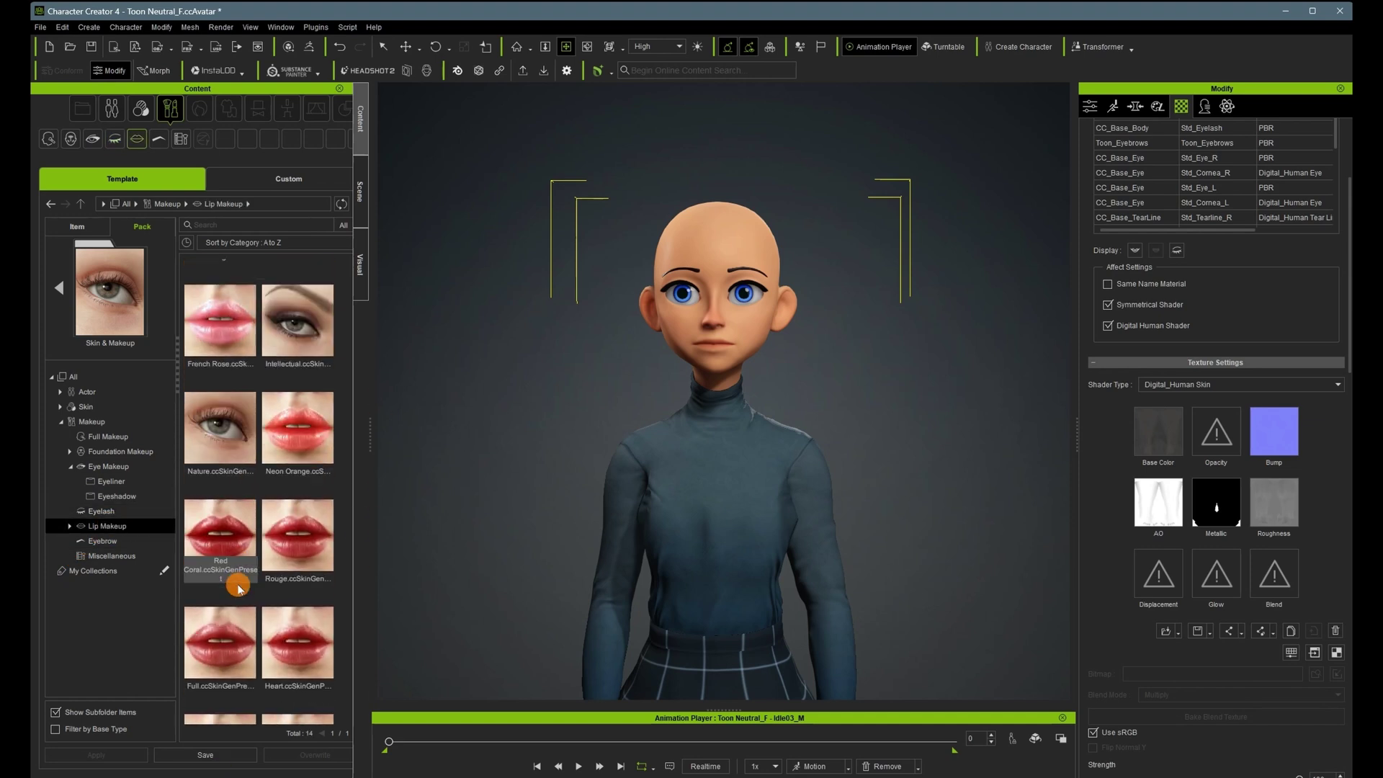
pyautogui.scroll(7, 237, 585)
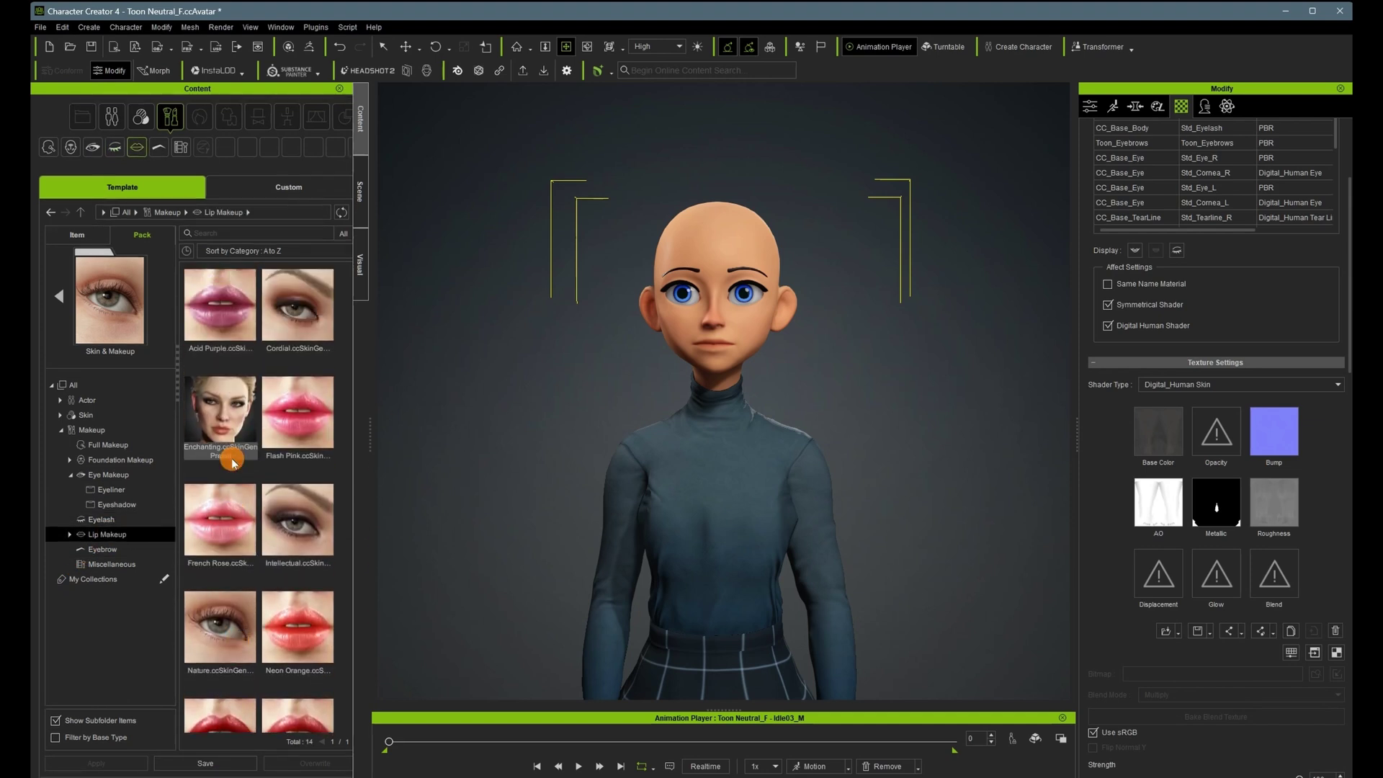
pyautogui.doubleClick(236, 321)
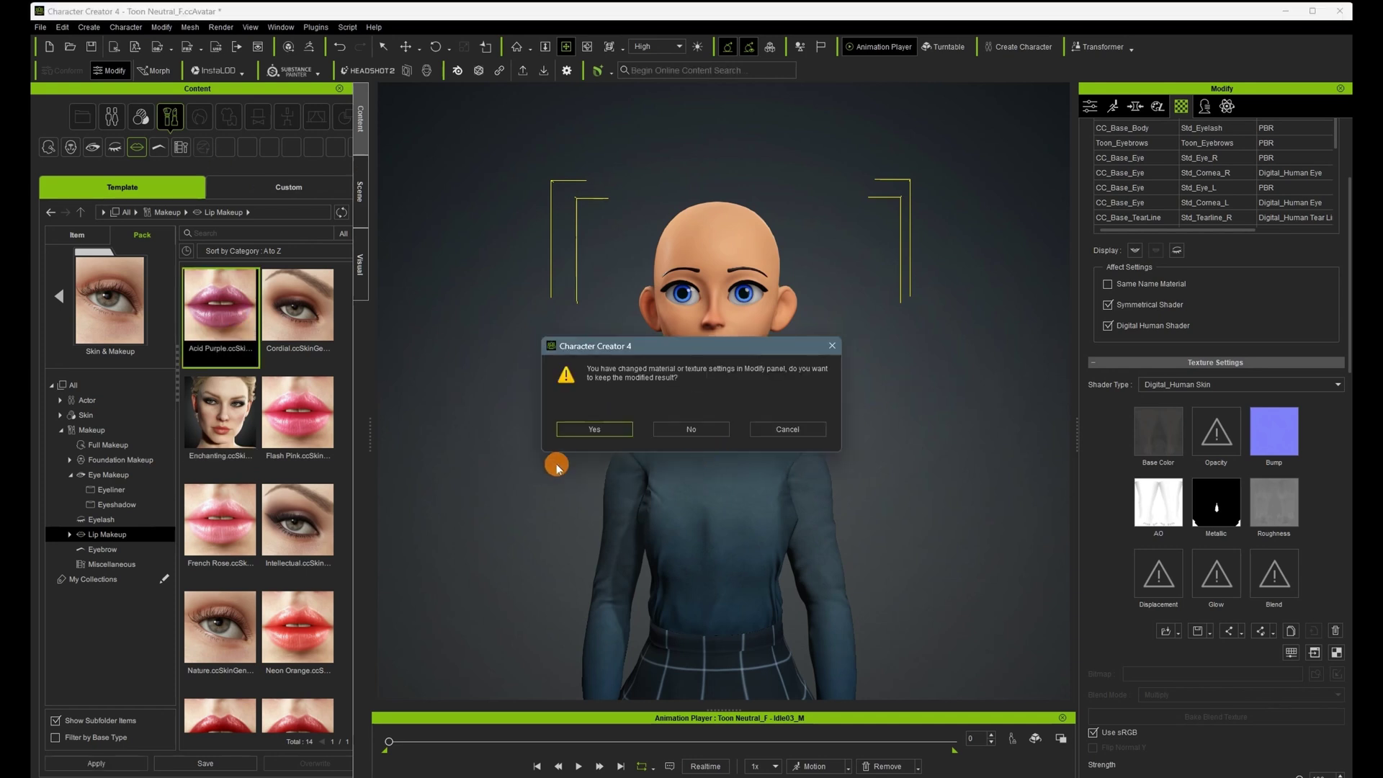
pyautogui.click(565, 435)
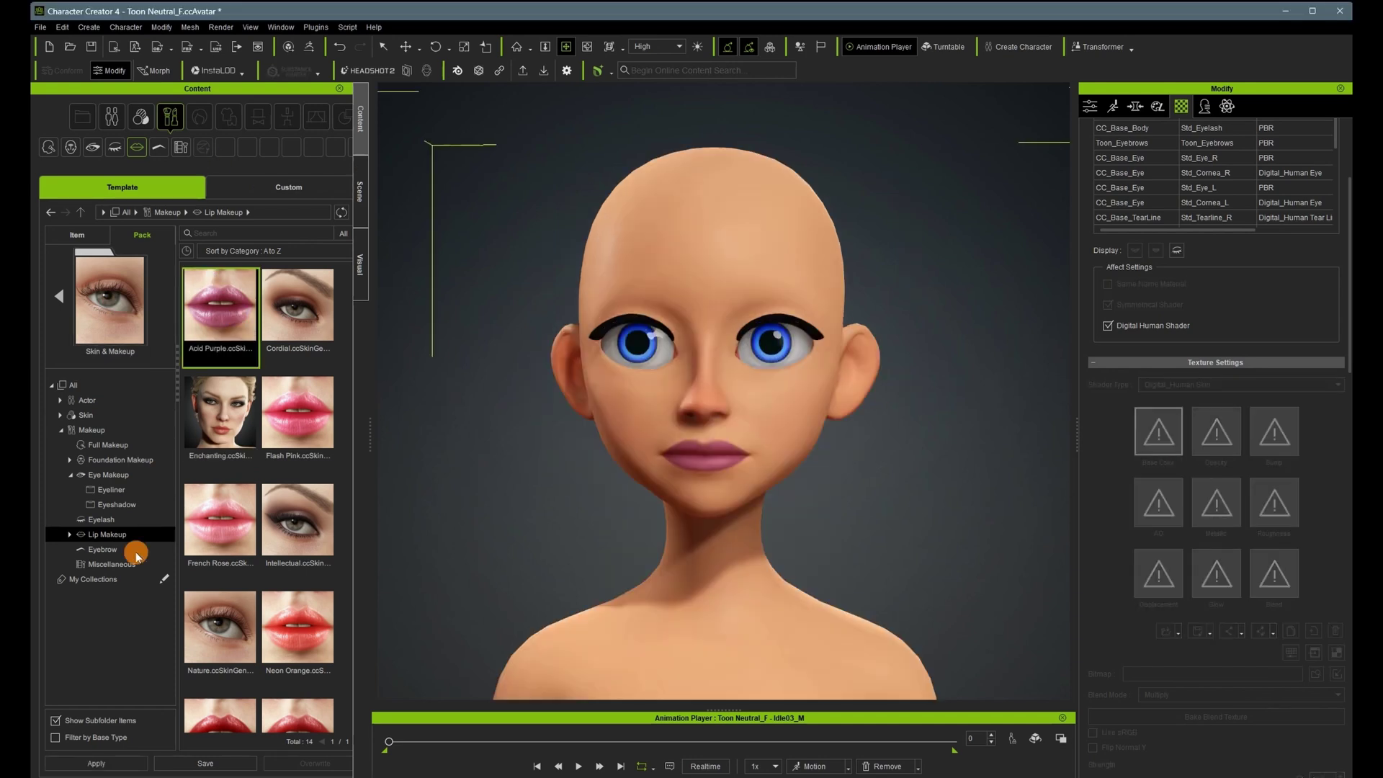
# Apply the Oval blush preset from the 3_Blush category of Foundation Makeup and leave the makeup pack.
pyautogui.click(103, 550)
pyautogui.click(101, 564)
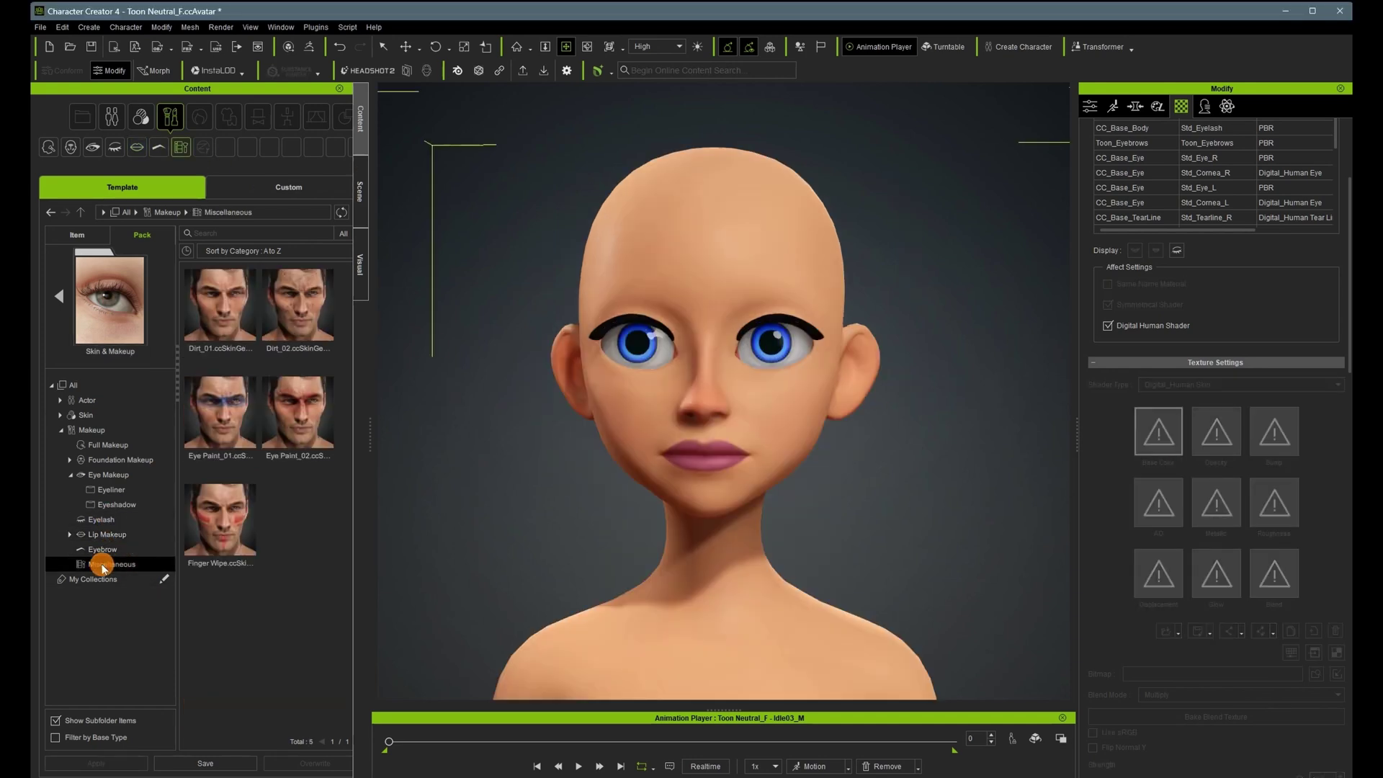
pyautogui.click(101, 447)
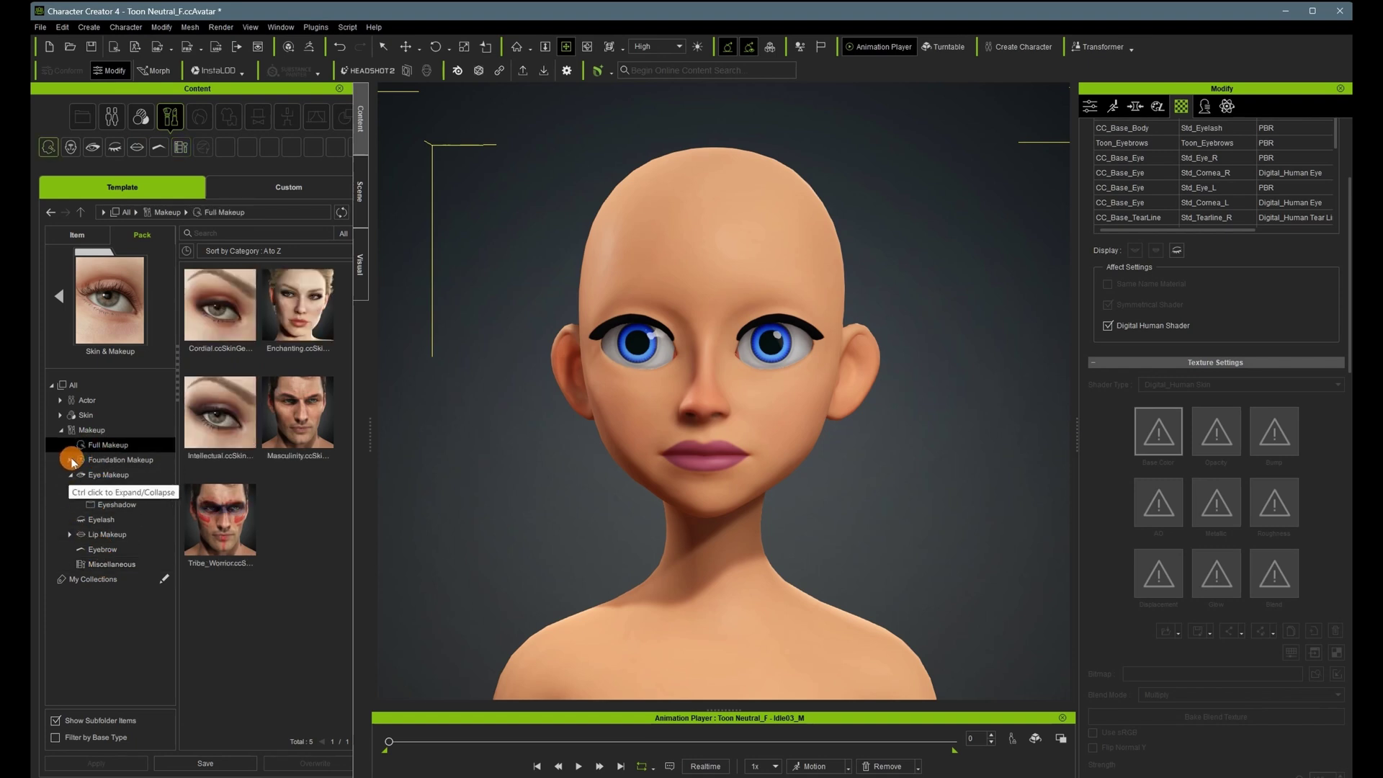
pyautogui.click(70, 460)
pyautogui.click(88, 510)
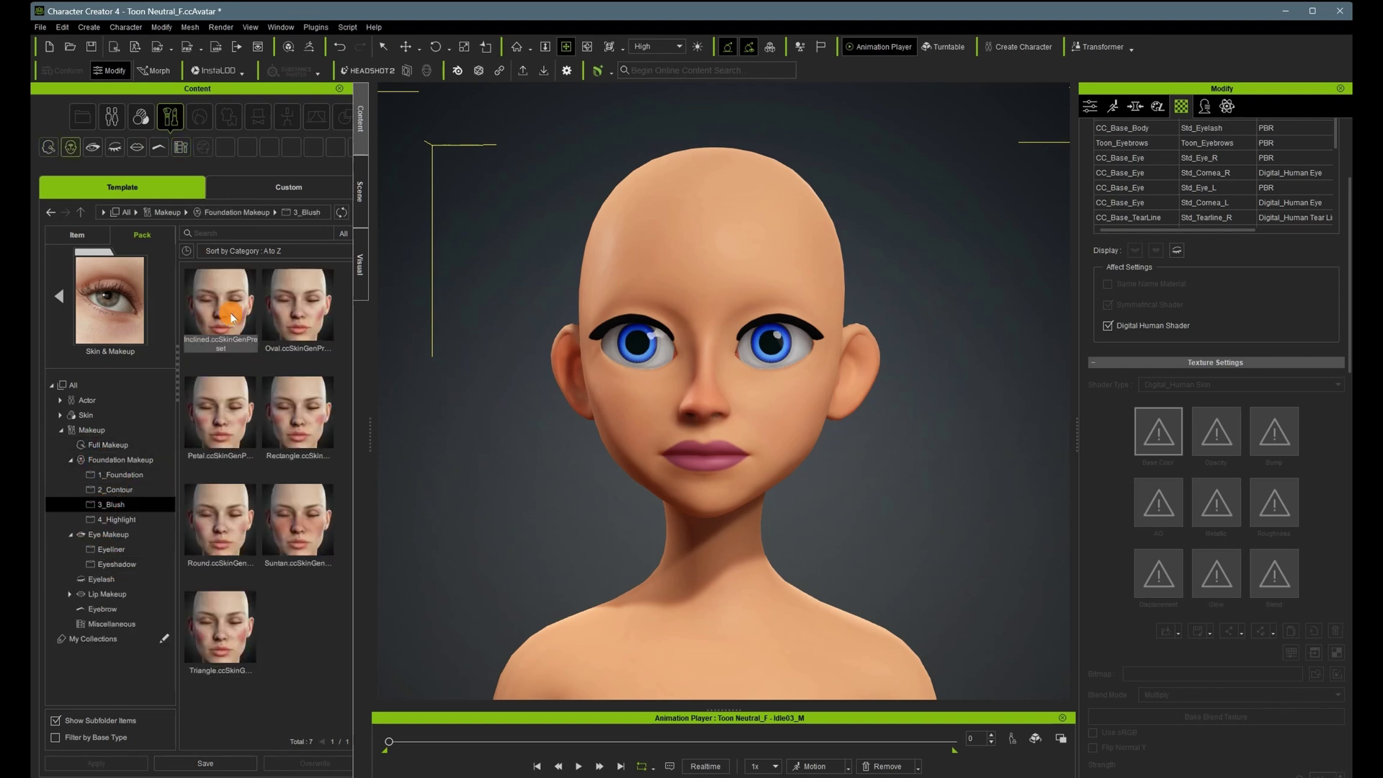
pyautogui.doubleClick(298, 328)
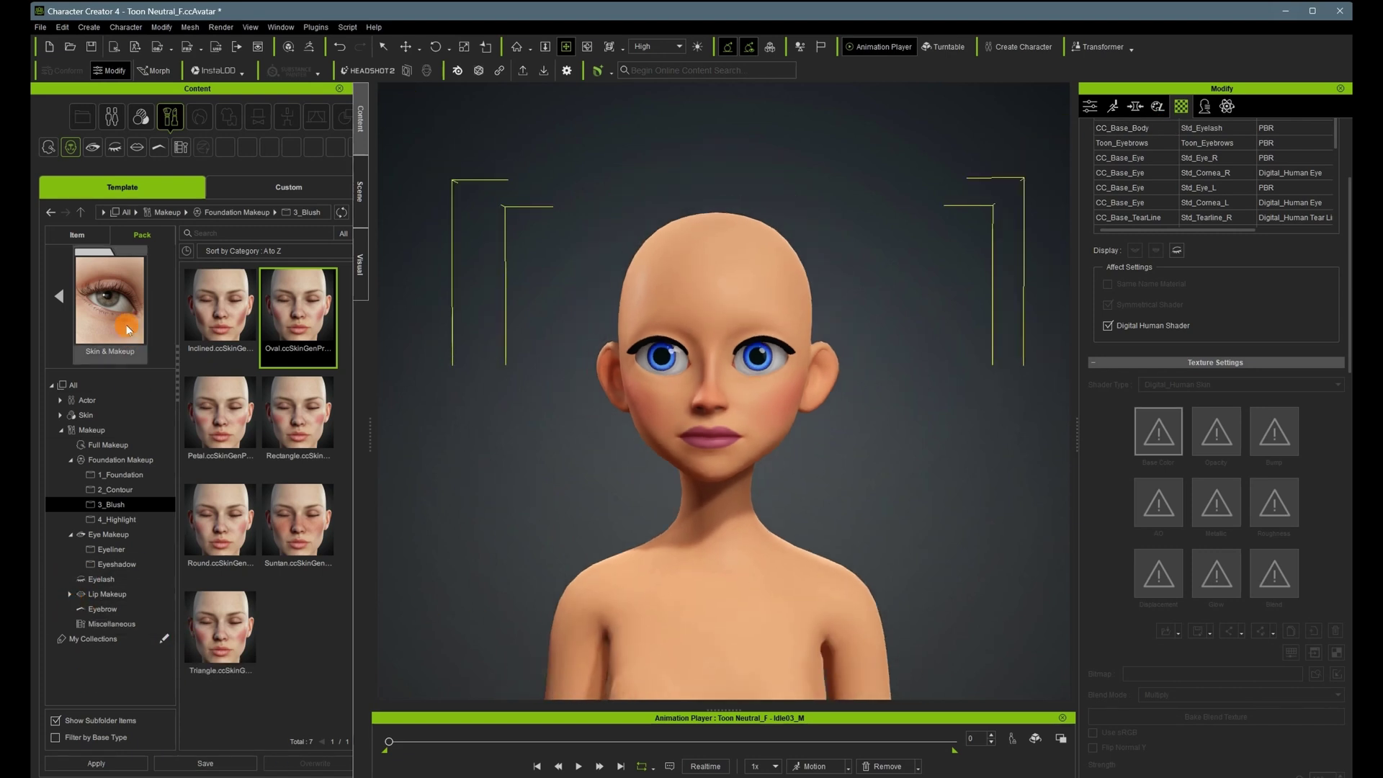
pyautogui.click(60, 400)
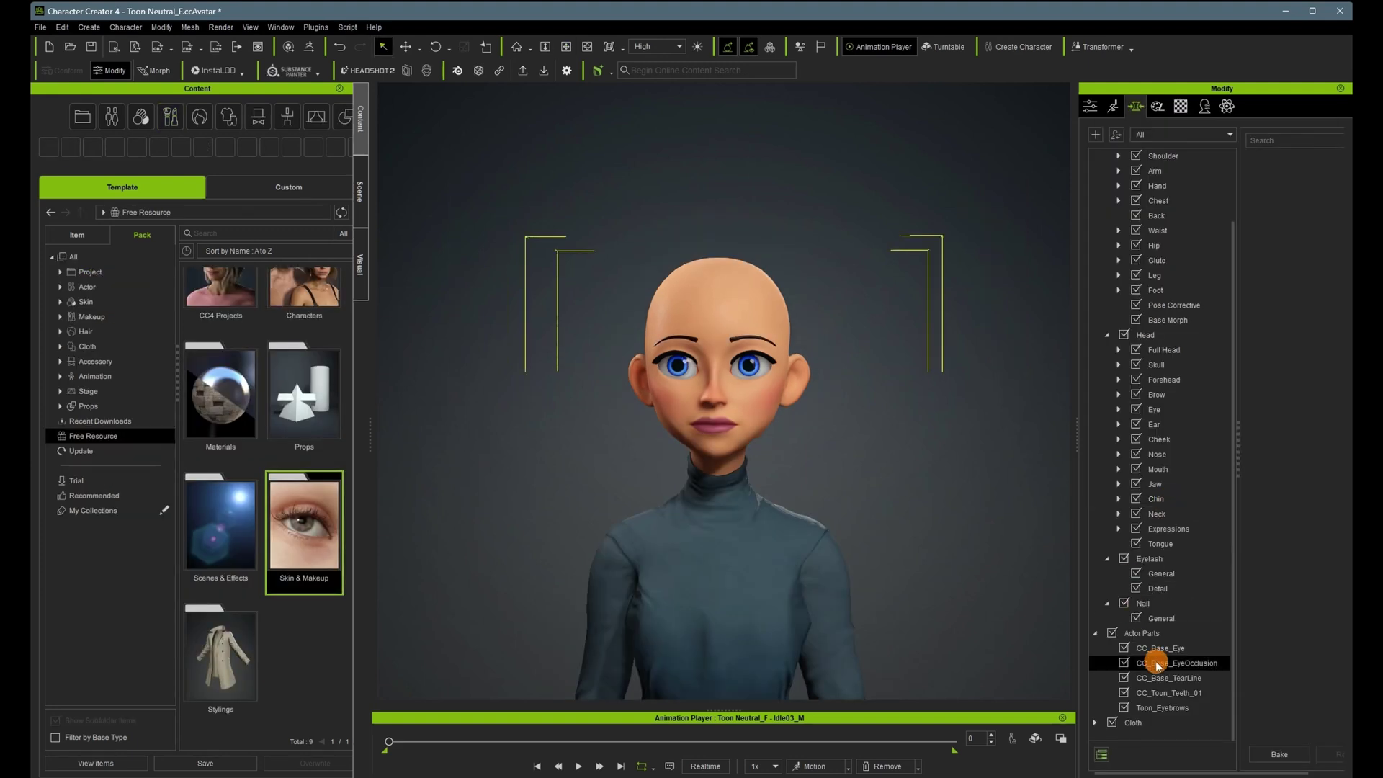
# Select the Toon_Eyebrows object and open it for mesh editing.
pyautogui.click(1161, 708)
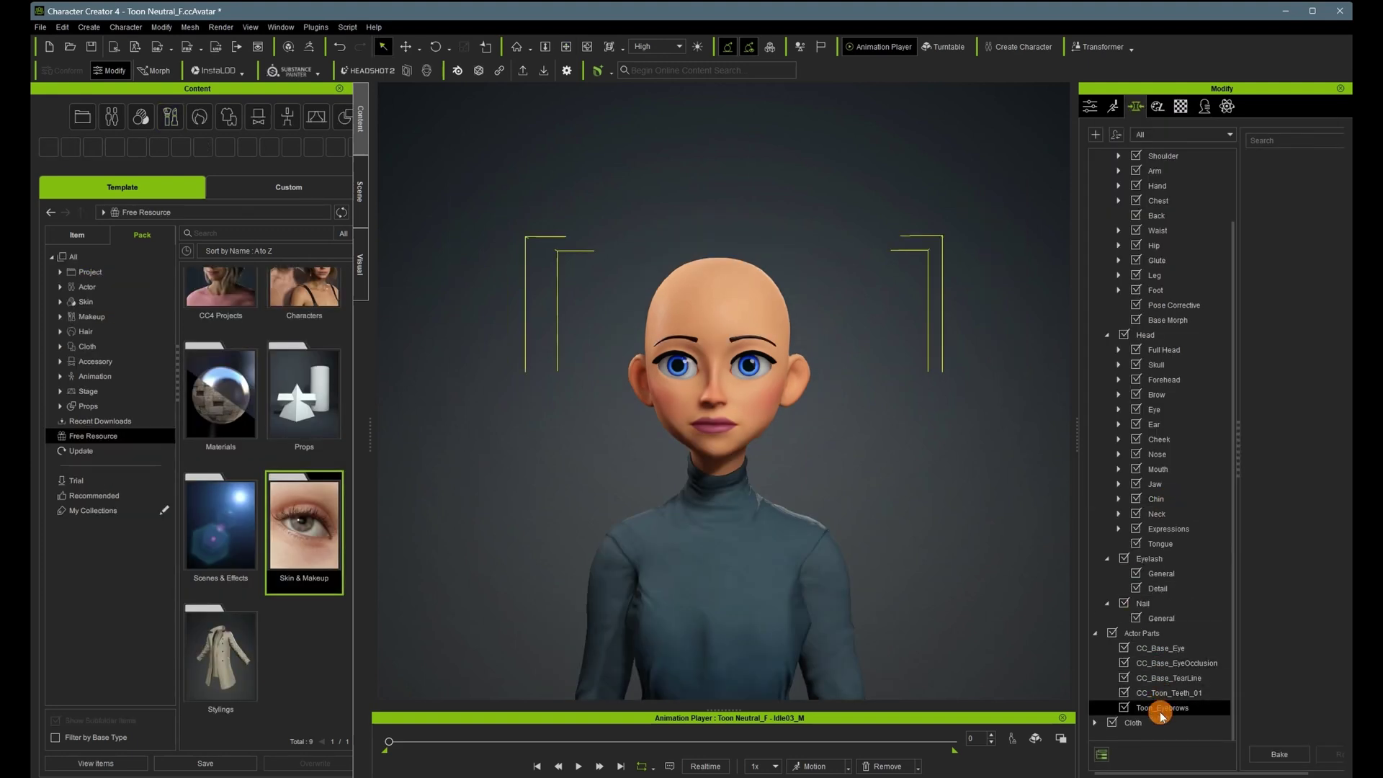
pyautogui.scroll(3, 845, 512)
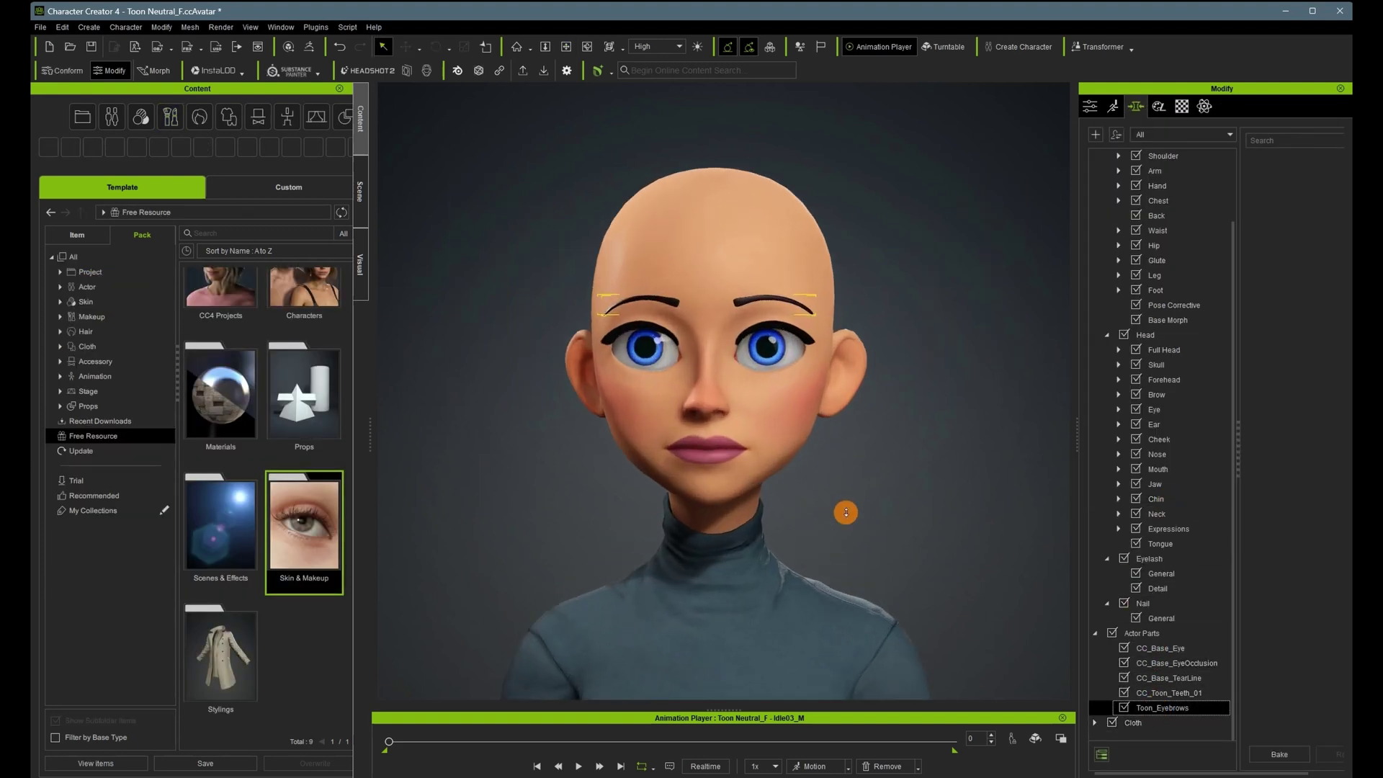
pyautogui.click(359, 191)
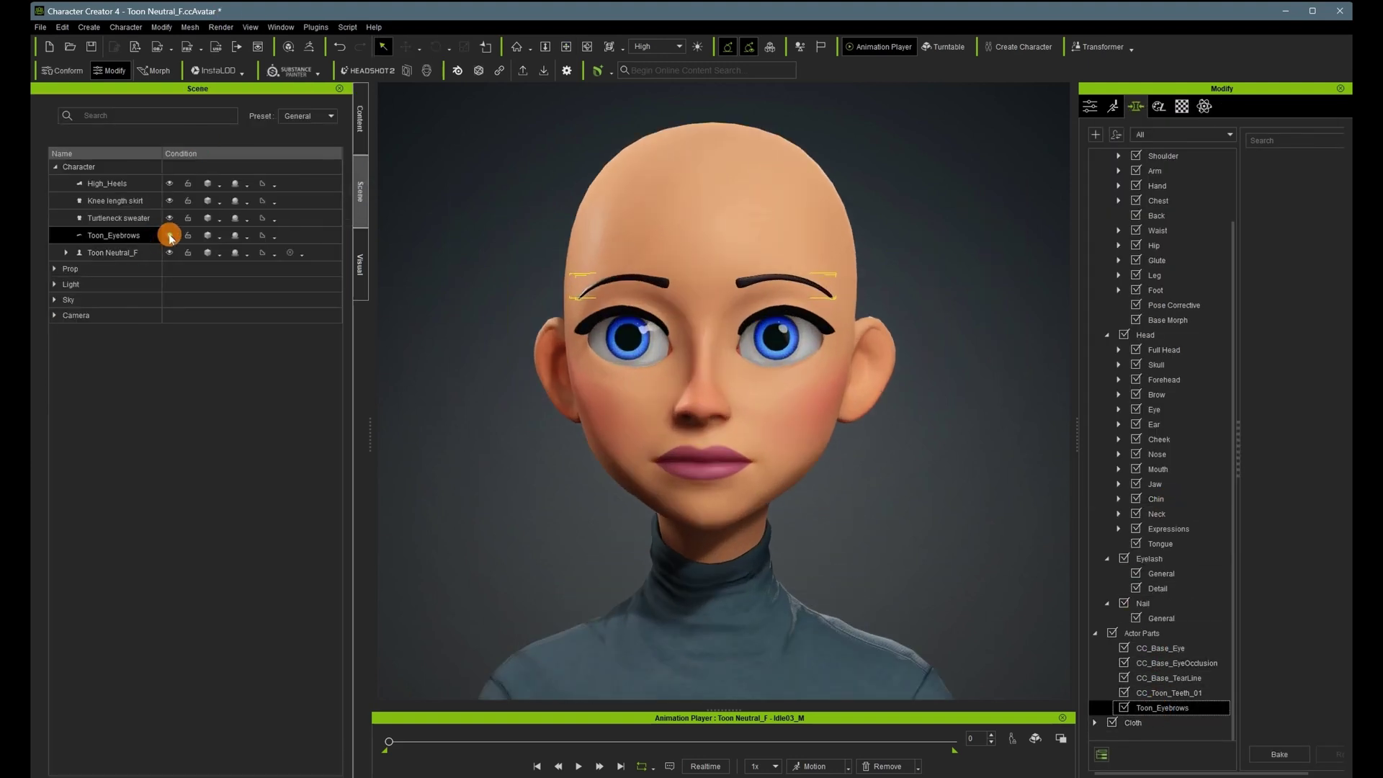
pyautogui.click(168, 238)
pyautogui.click(1086, 108)
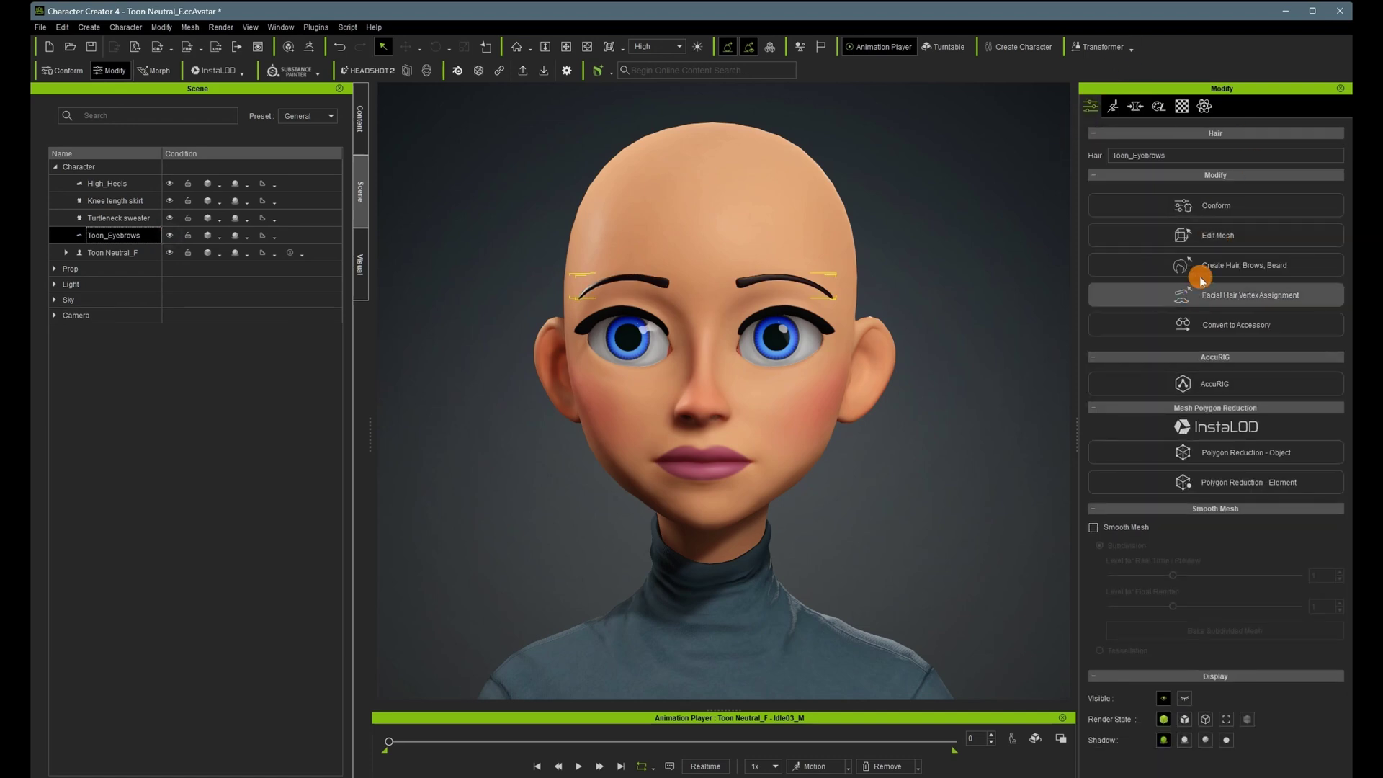
pyautogui.click(1200, 236)
# Select each eyebrow's vertices in turn and rotate them to angle the brows down toward the nose.
pyautogui.moveTo(521, 231); pyautogui.dragTo(682, 324)
pyautogui.press('e')
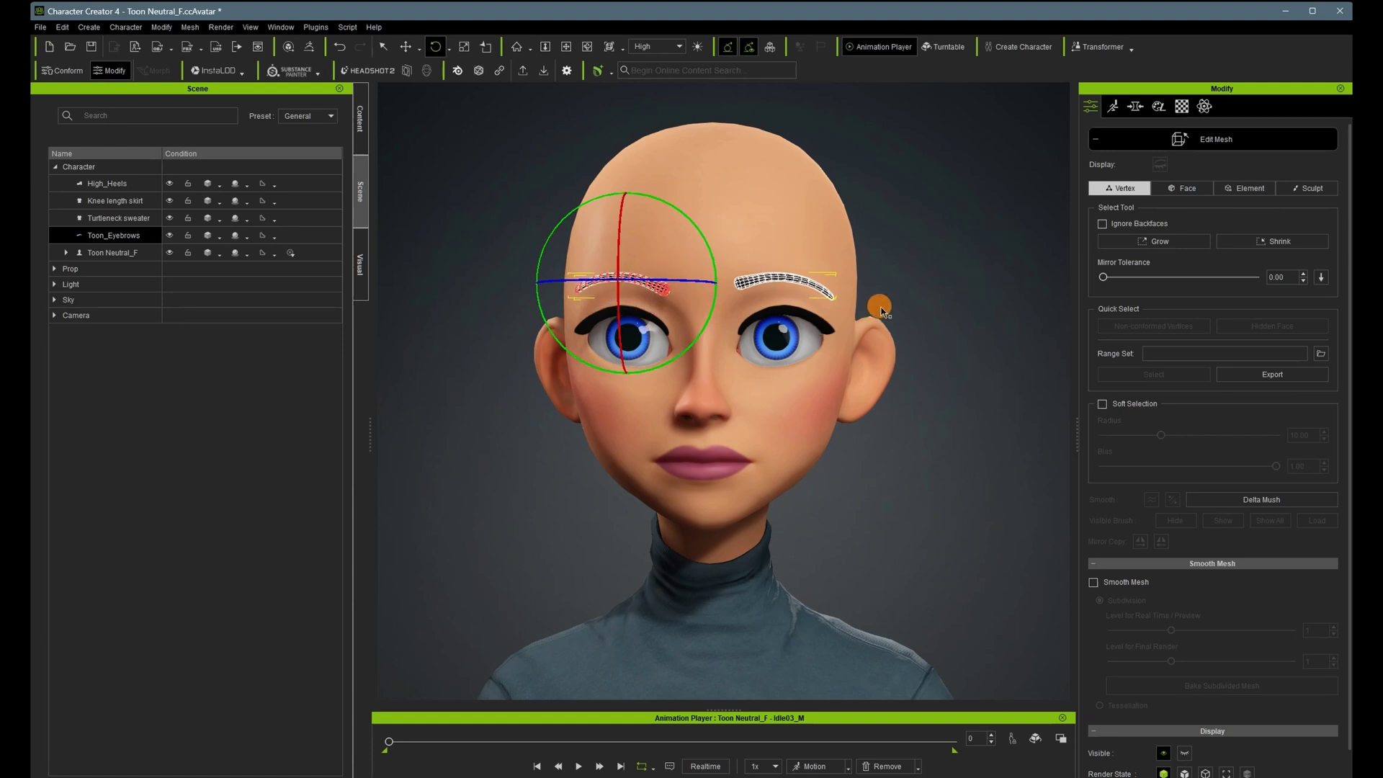
pyautogui.moveTo(877, 333); pyautogui.dragTo(723, 249)
pyautogui.press('e')
pyautogui.moveTo(731, 352); pyautogui.dragTo(738, 349)
# Check and fit the selected eyebrow against the forehead with the Move and Scale tools, and leave mesh editing.
pyautogui.press('w')
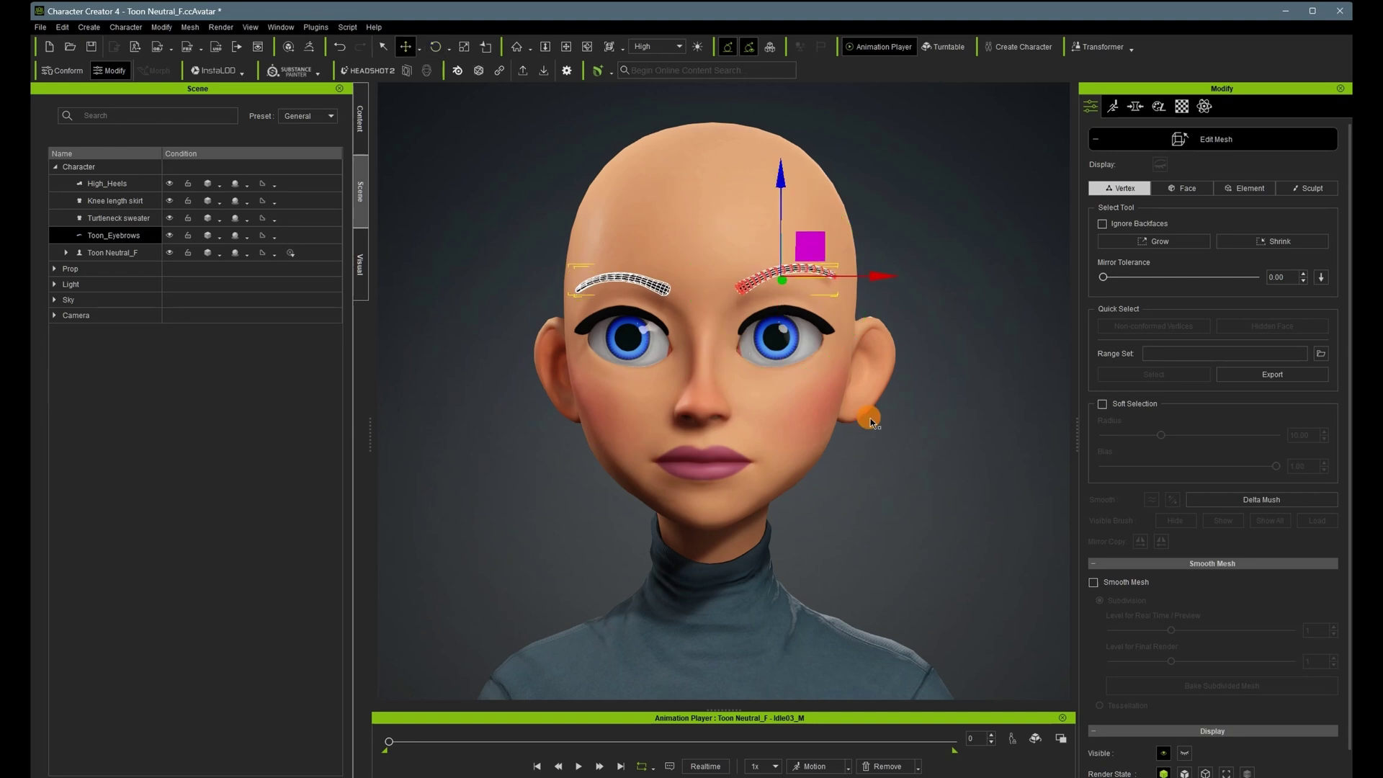
pyautogui.press('c')
pyautogui.moveTo(470, 337); pyautogui.dragTo(440, 288)
pyautogui.press('r')
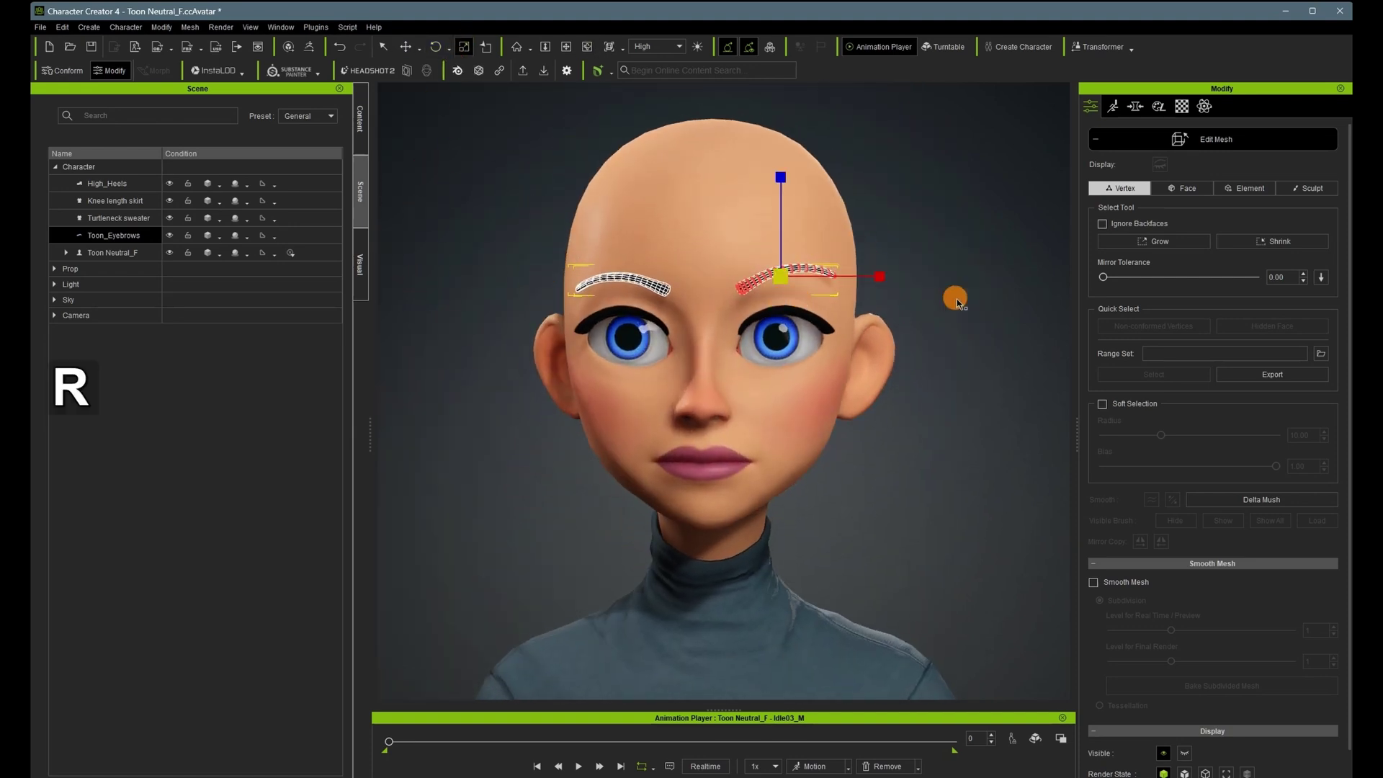
pyautogui.press('w')
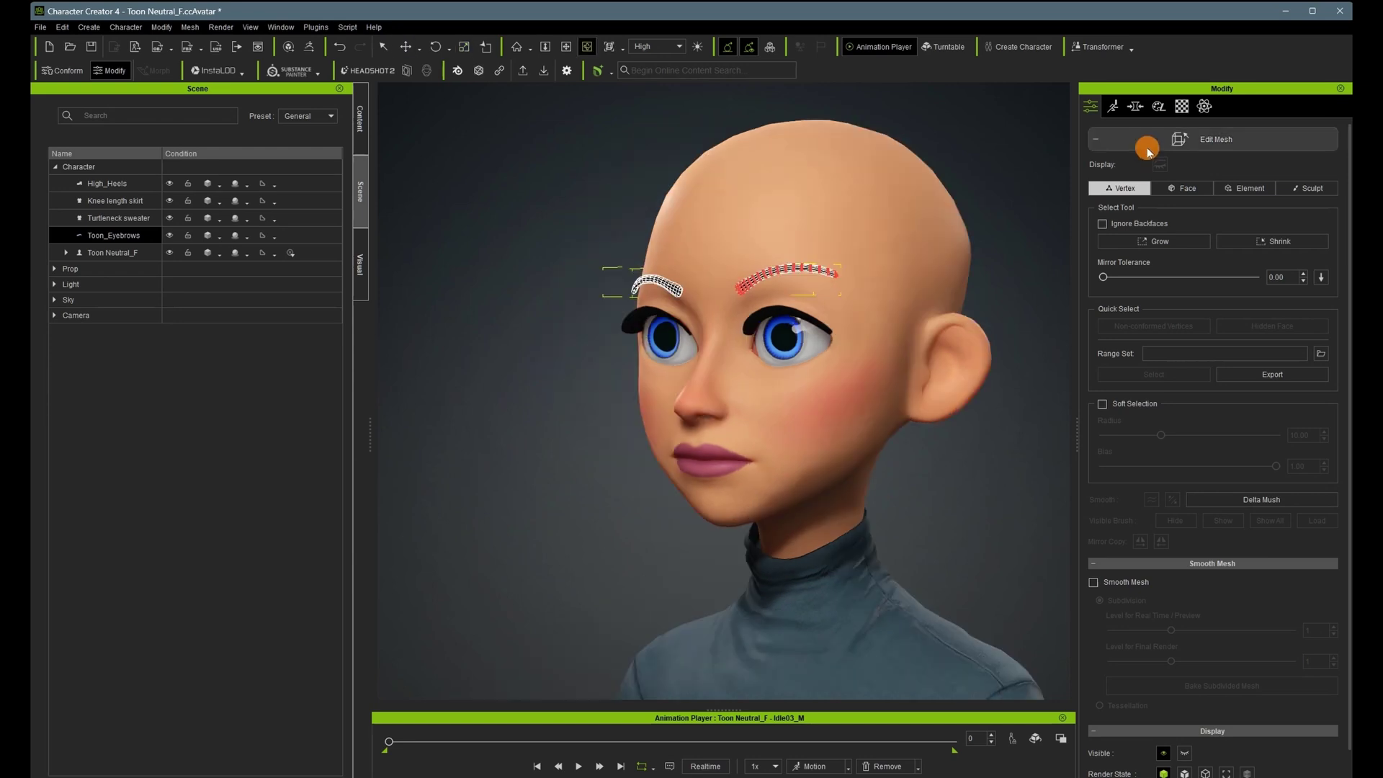
pyautogui.click(1147, 150)
pyautogui.press('x')
pyautogui.press('x')
pyautogui.press('c')
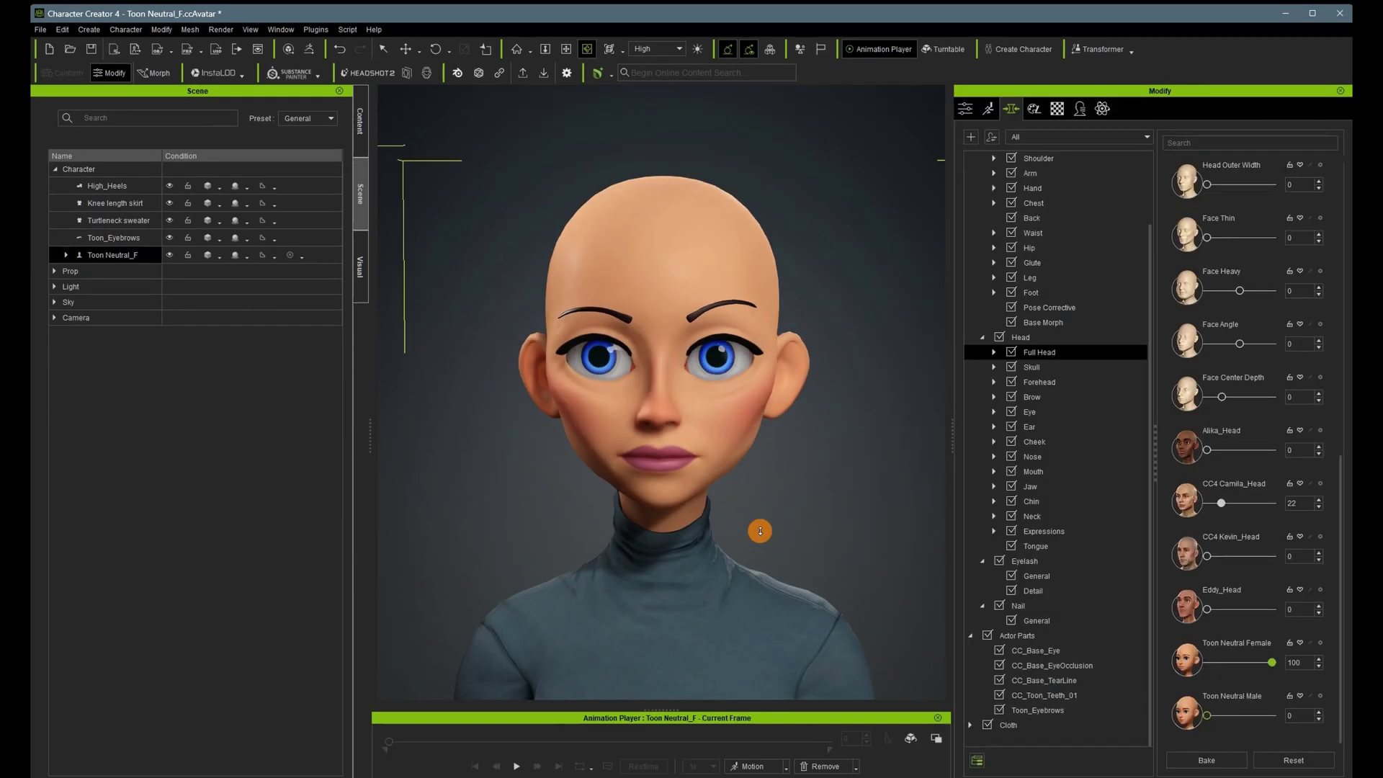
# Set the ear morphs Ear Depth to 56 and Ear Angle Out to -100.
pyautogui.scroll(-3, 760, 531)
pyautogui.press('c')
pyautogui.moveTo(785, 537); pyautogui.dragTo(949, 506)
pyautogui.scroll(4, 1176, 489)
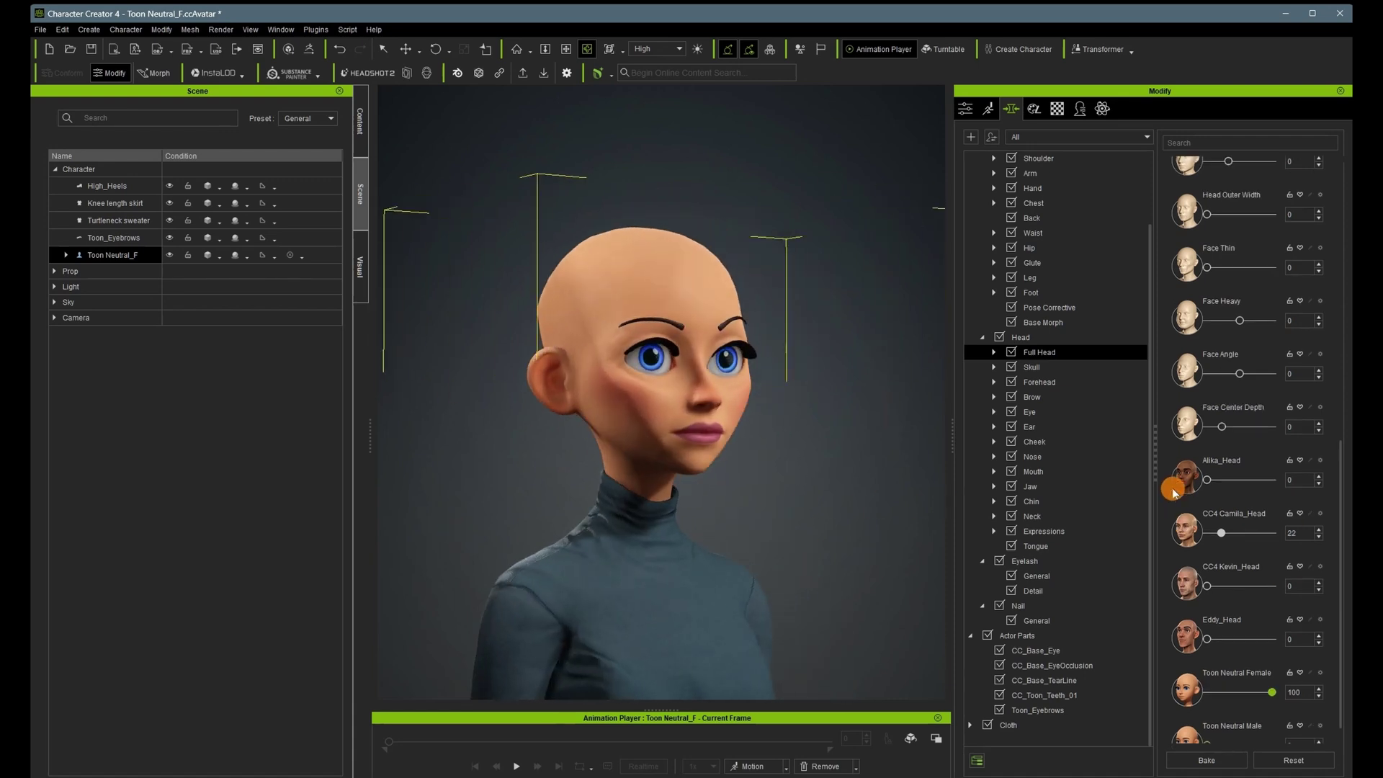
pyautogui.scroll(1, 1052, 532)
pyautogui.click(1030, 472)
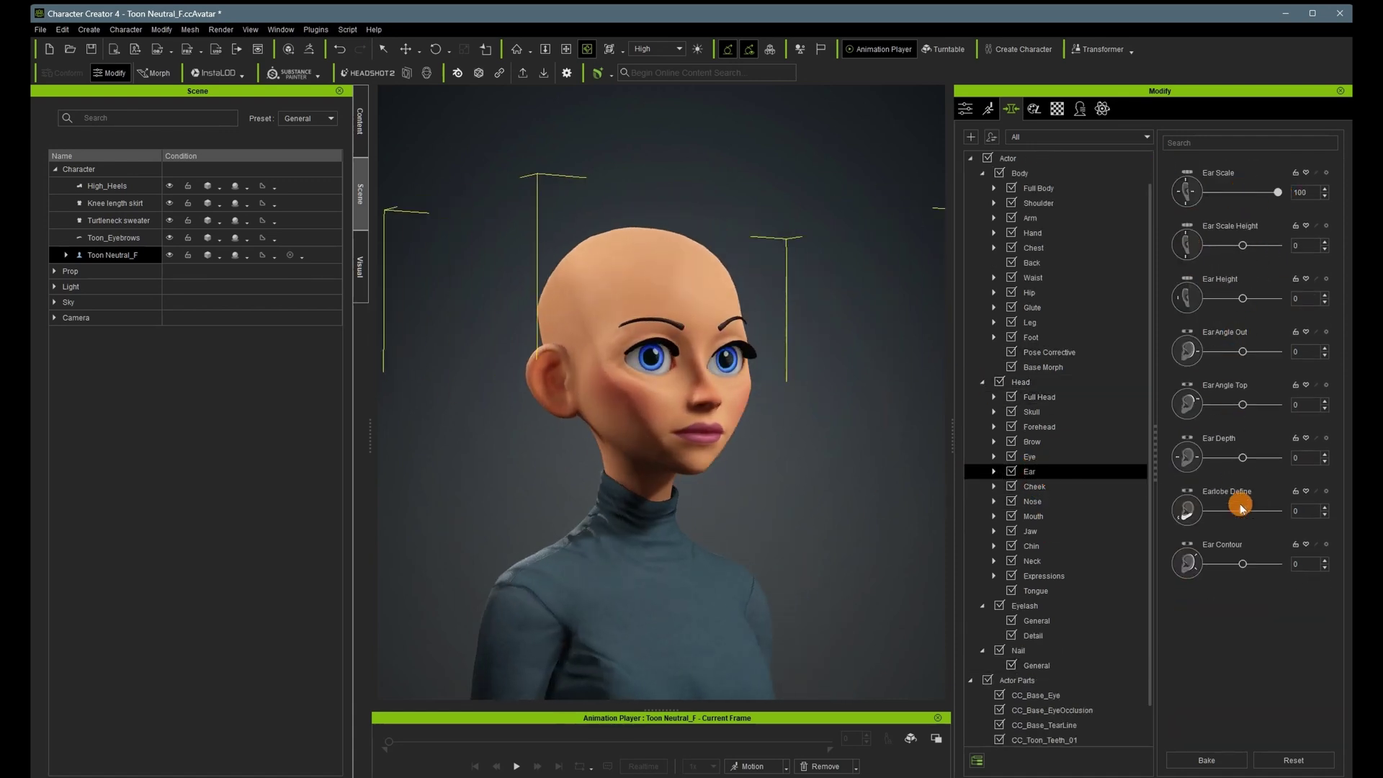
pyautogui.moveTo(1241, 458)
pyautogui.mouseDown()
pyautogui.moveTo(1209, 458)
pyautogui.moveTo(1267, 461)
pyautogui.mouseUp()
pyautogui.moveTo(1245, 353); pyautogui.dragTo(951, 494)
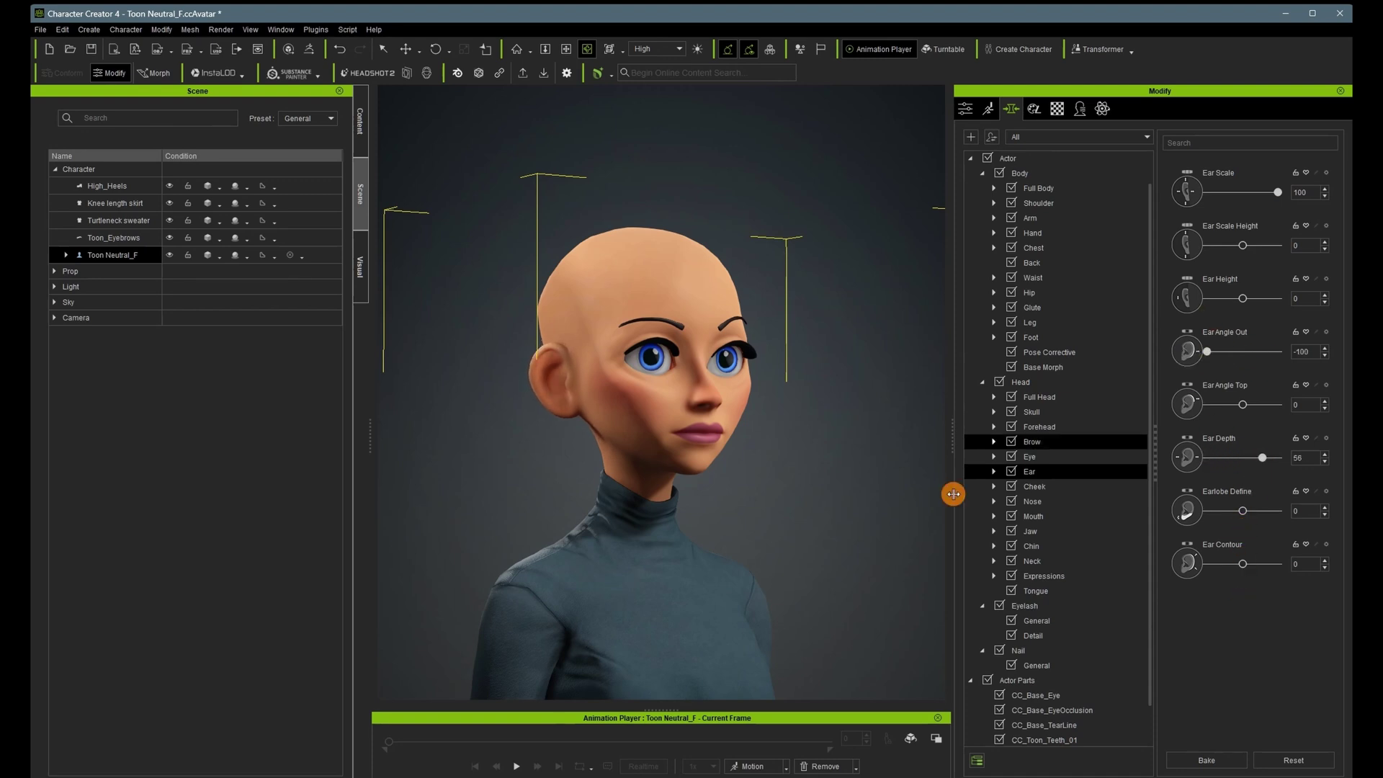
# Set the Chin Height morph to about 50 and the Brow Angle morph to 54.
pyautogui.press('c')
pyautogui.click(1033, 547)
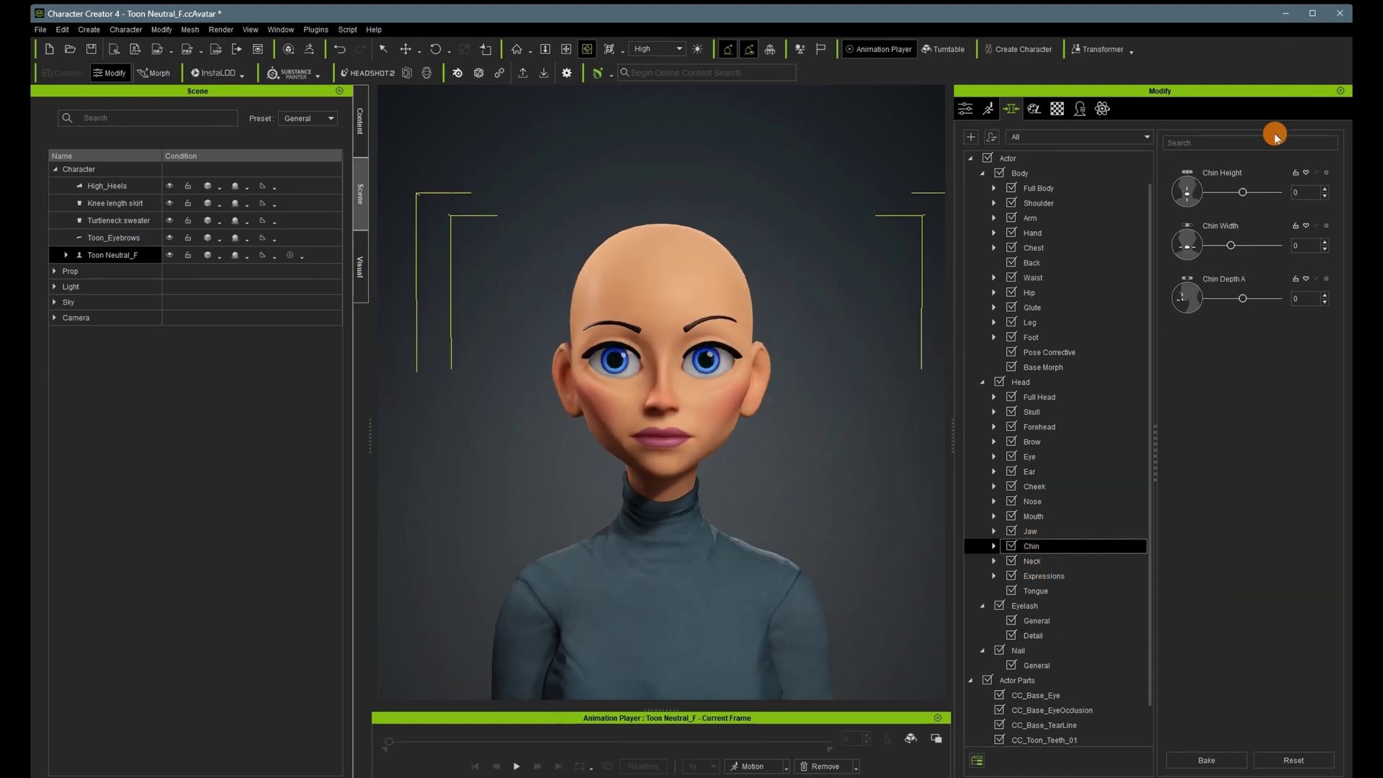
pyautogui.moveTo(1244, 198); pyautogui.dragTo(1259, 188)
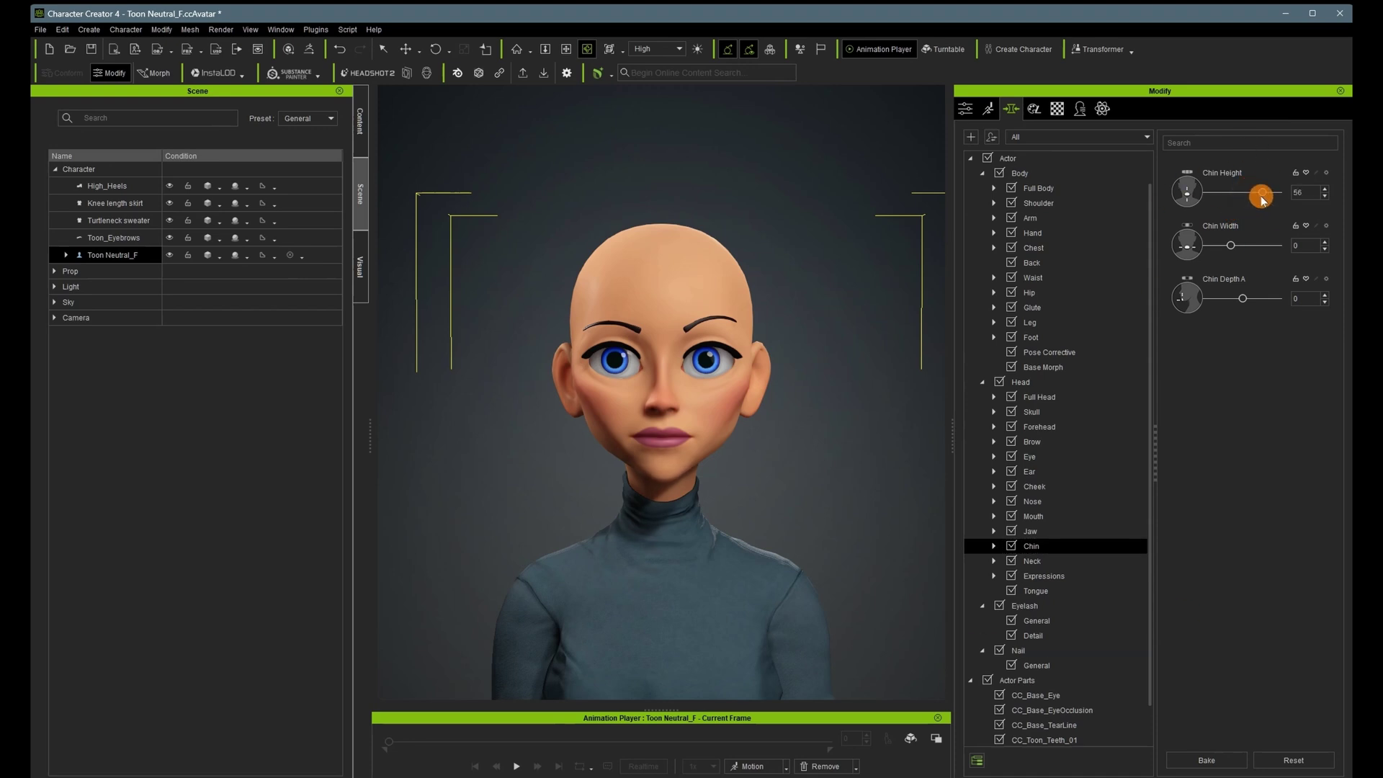
pyautogui.click(1048, 441)
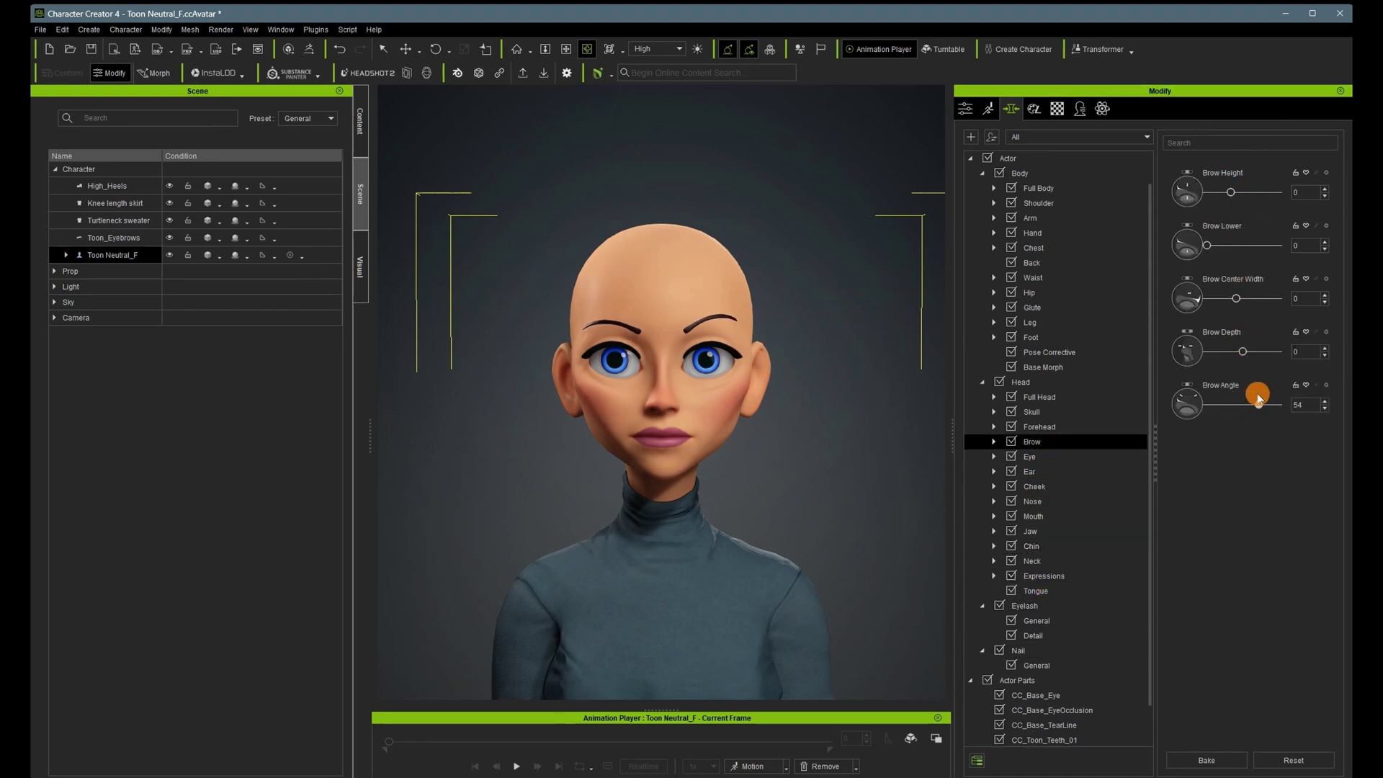
# Set the mouth's Lip Thin A morph to -32 and look through the other mouth morph groups.
pyautogui.click(1024, 516)
pyautogui.scroll(-5, 1221, 576)
pyautogui.click(995, 516)
pyautogui.click(1048, 576)
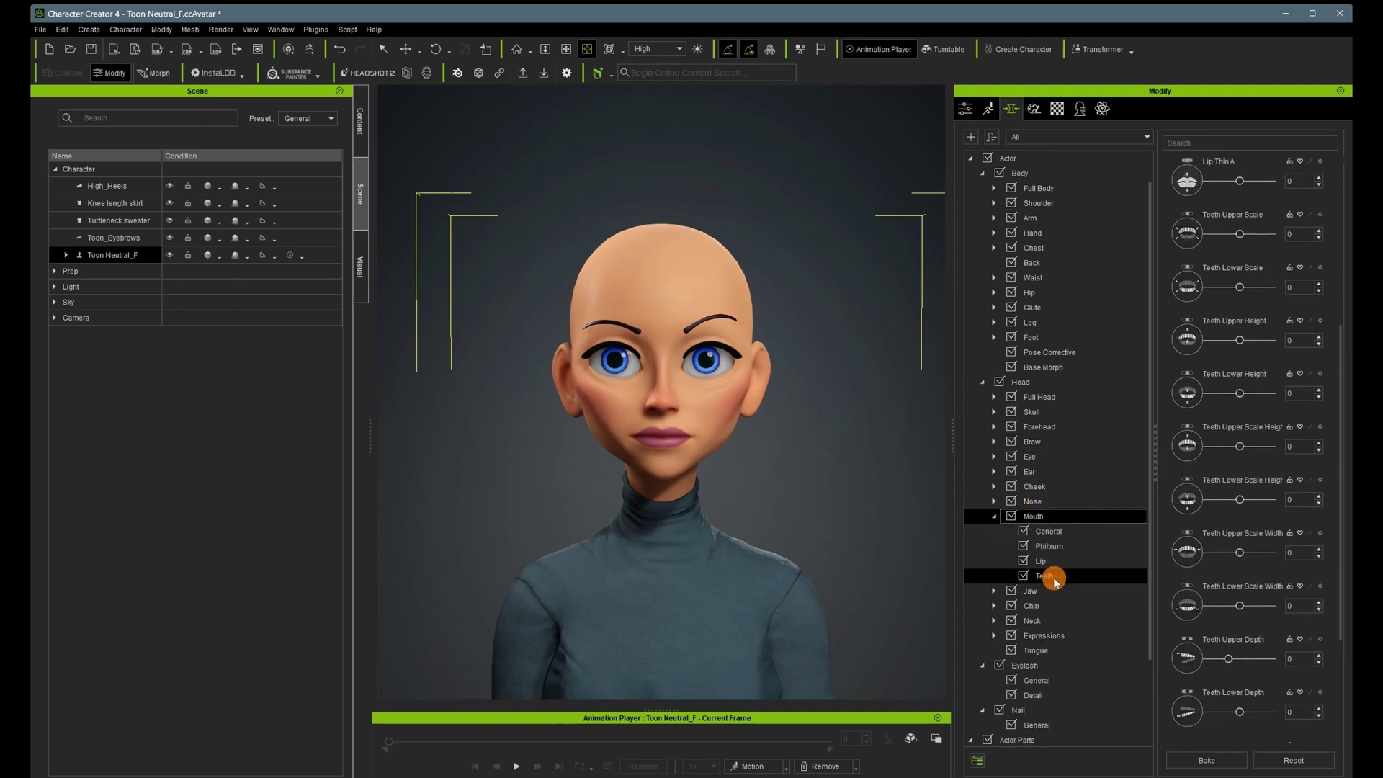
pyautogui.click(1046, 562)
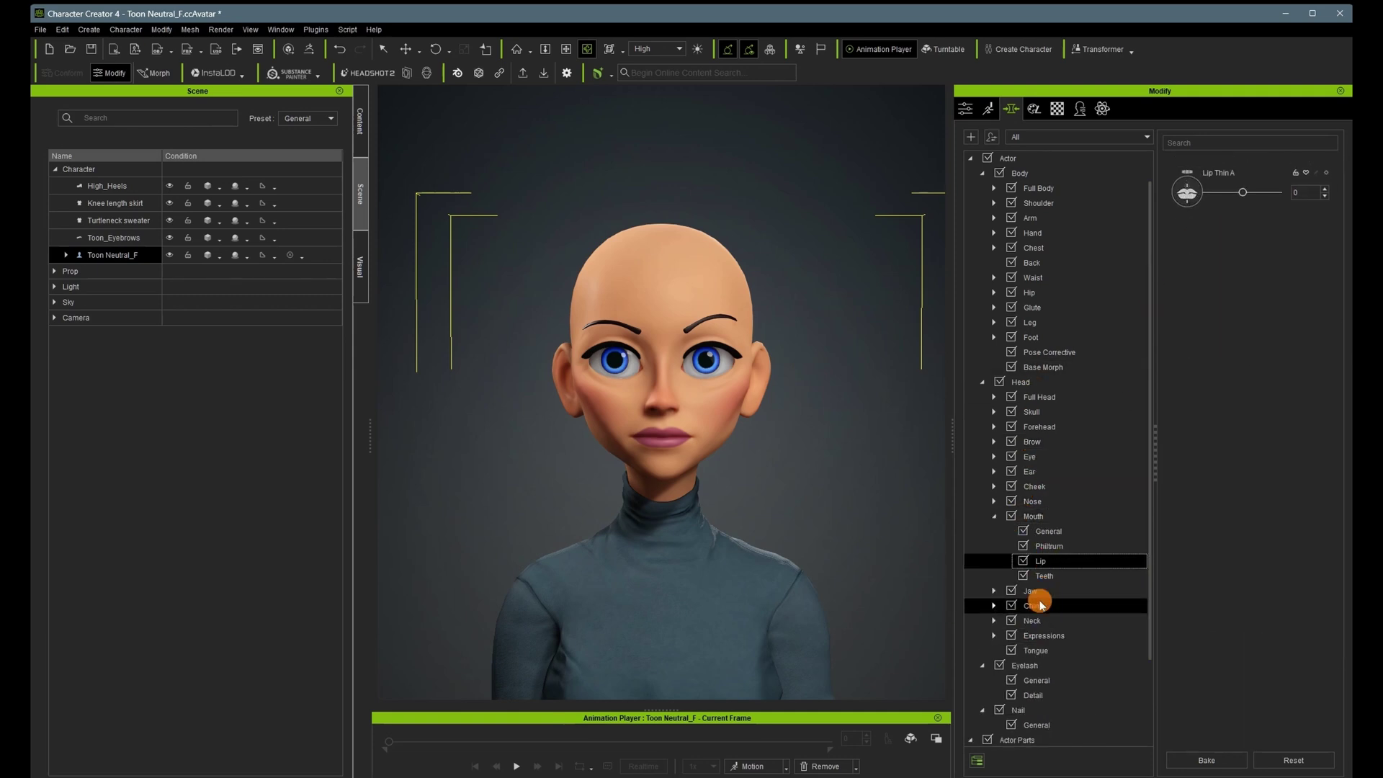
pyautogui.click(1043, 531)
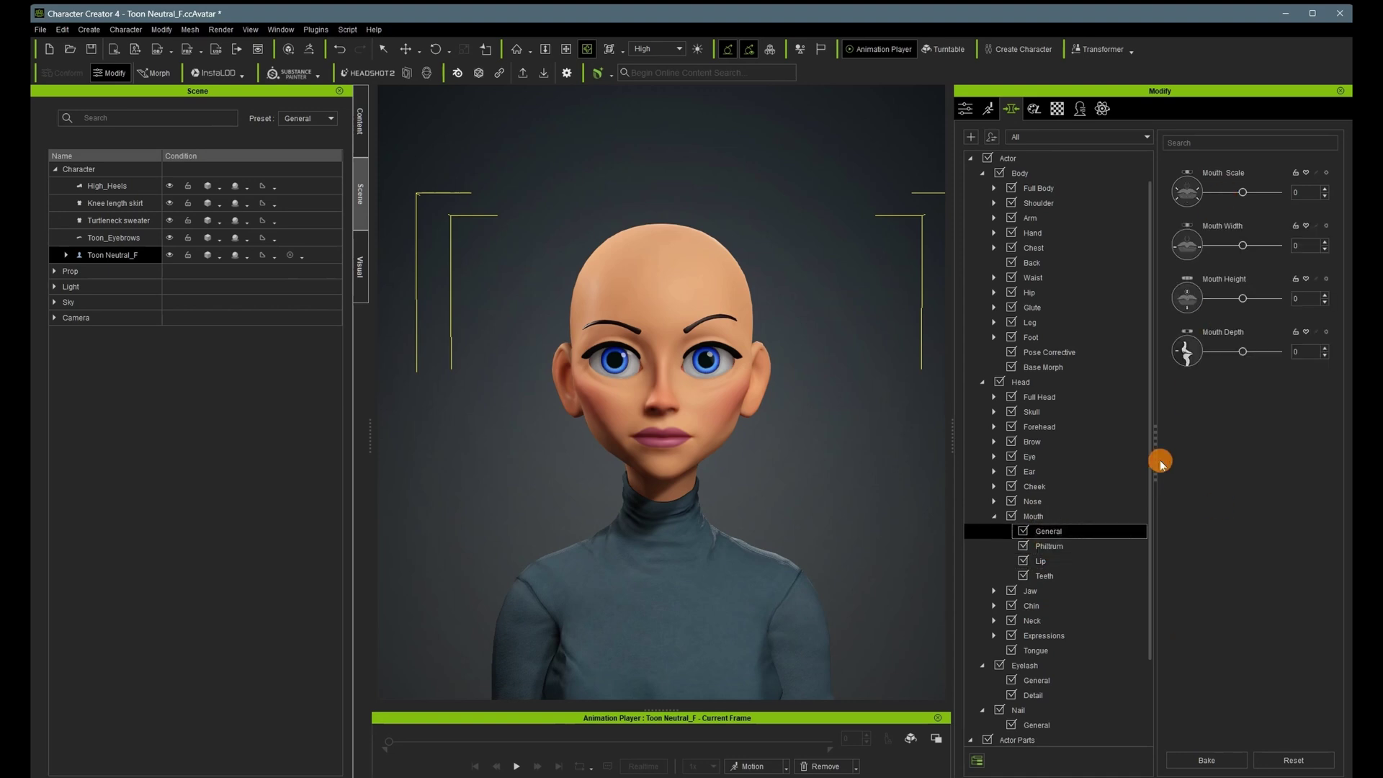
pyautogui.click(1044, 562)
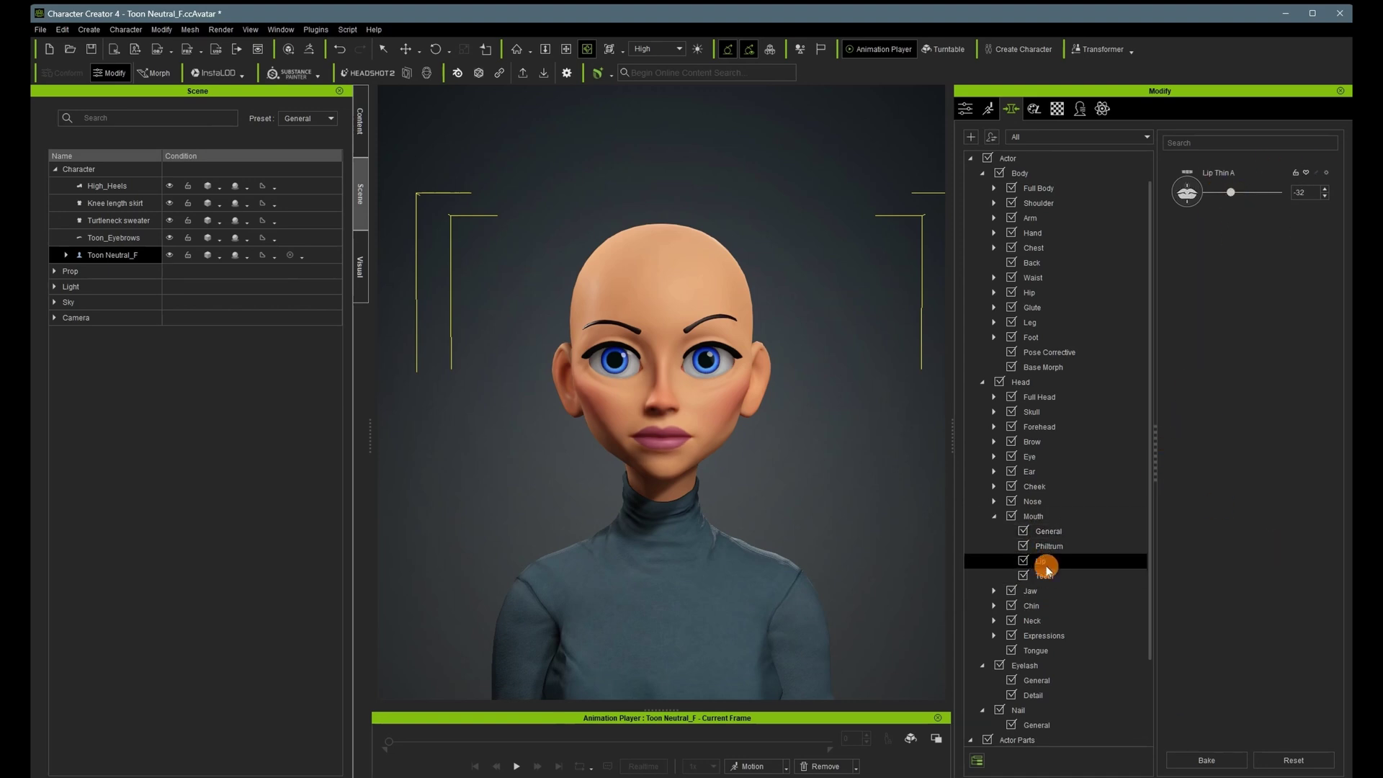
pyautogui.click(1046, 546)
pyautogui.click(1044, 531)
# Preview the character with an open mouth and apply the Toon Teeth 02 template.
pyautogui.click(966, 109)
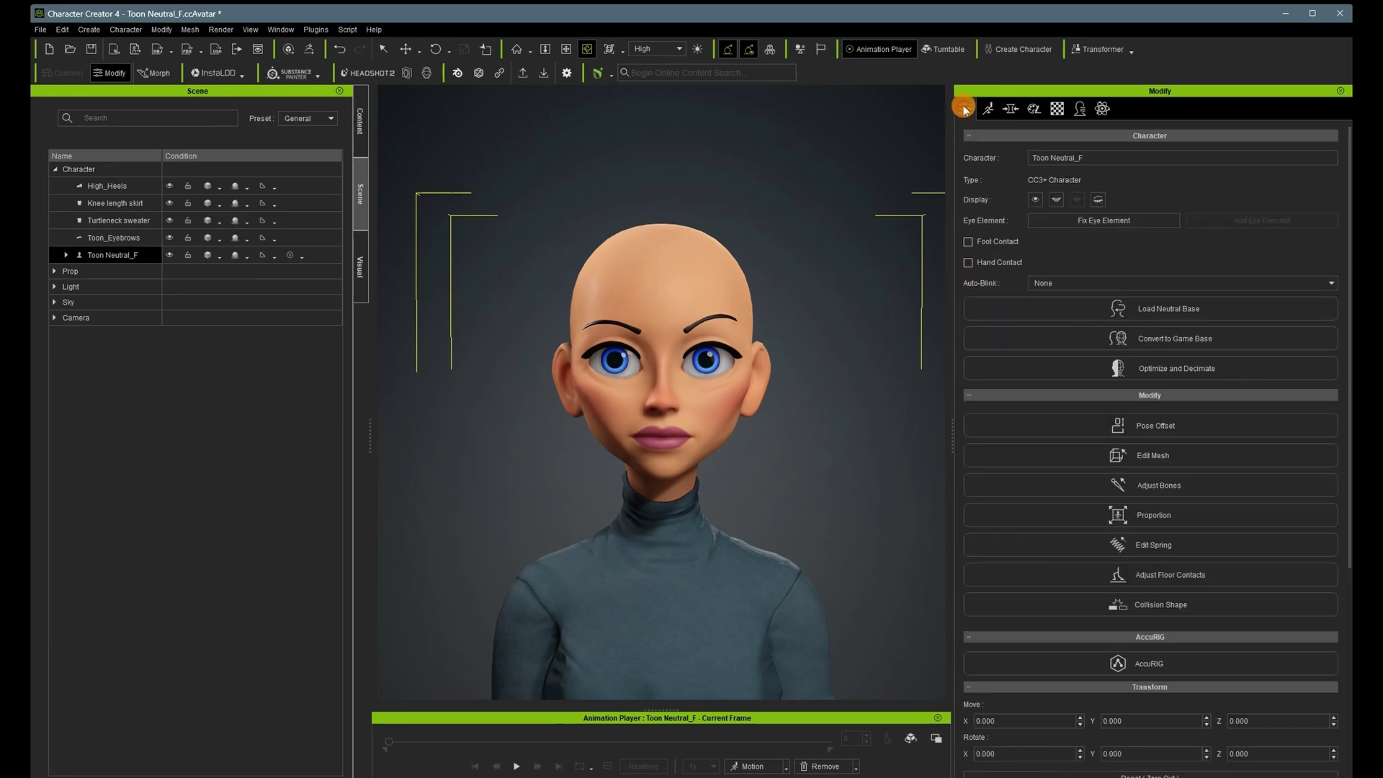
pyautogui.click(1057, 200)
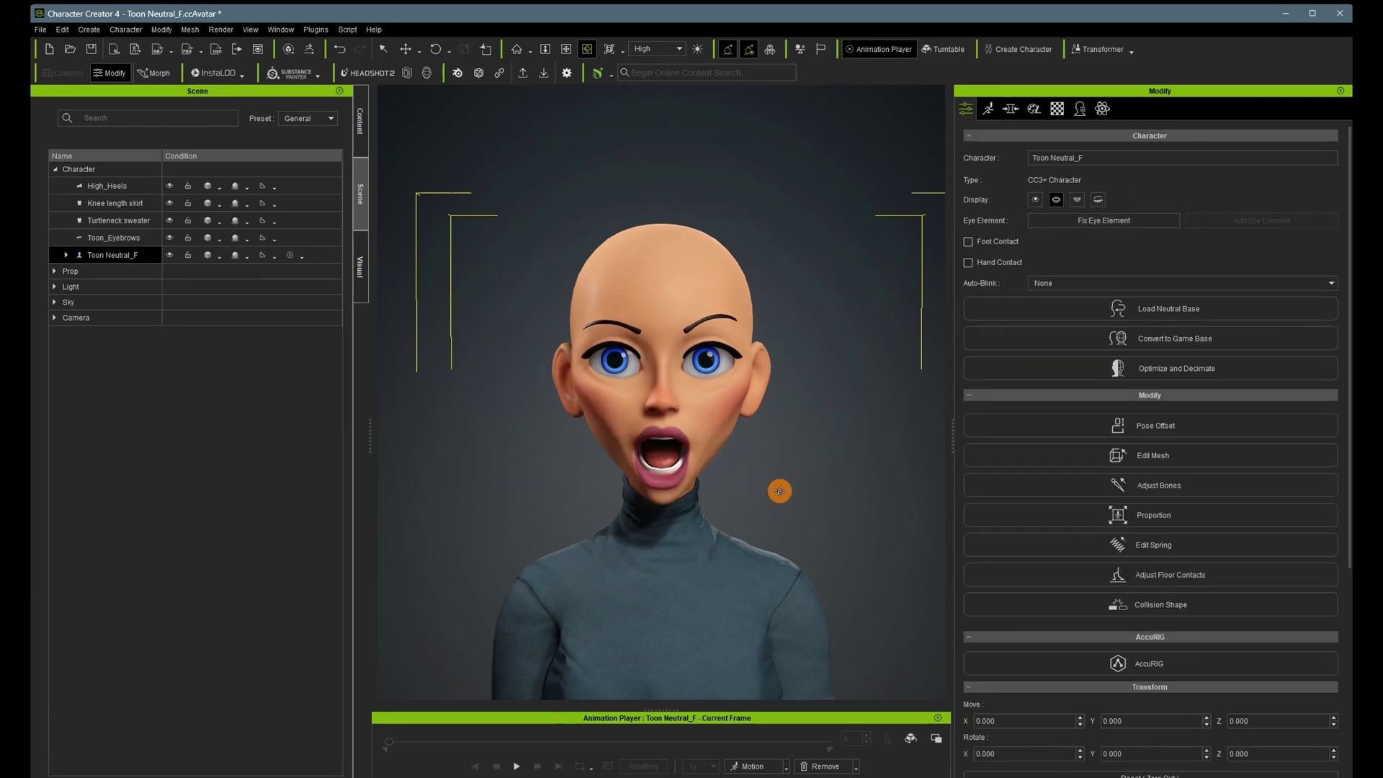
pyautogui.click(360, 121)
pyautogui.scroll(-3, 288, 505)
pyautogui.doubleClick(304, 678)
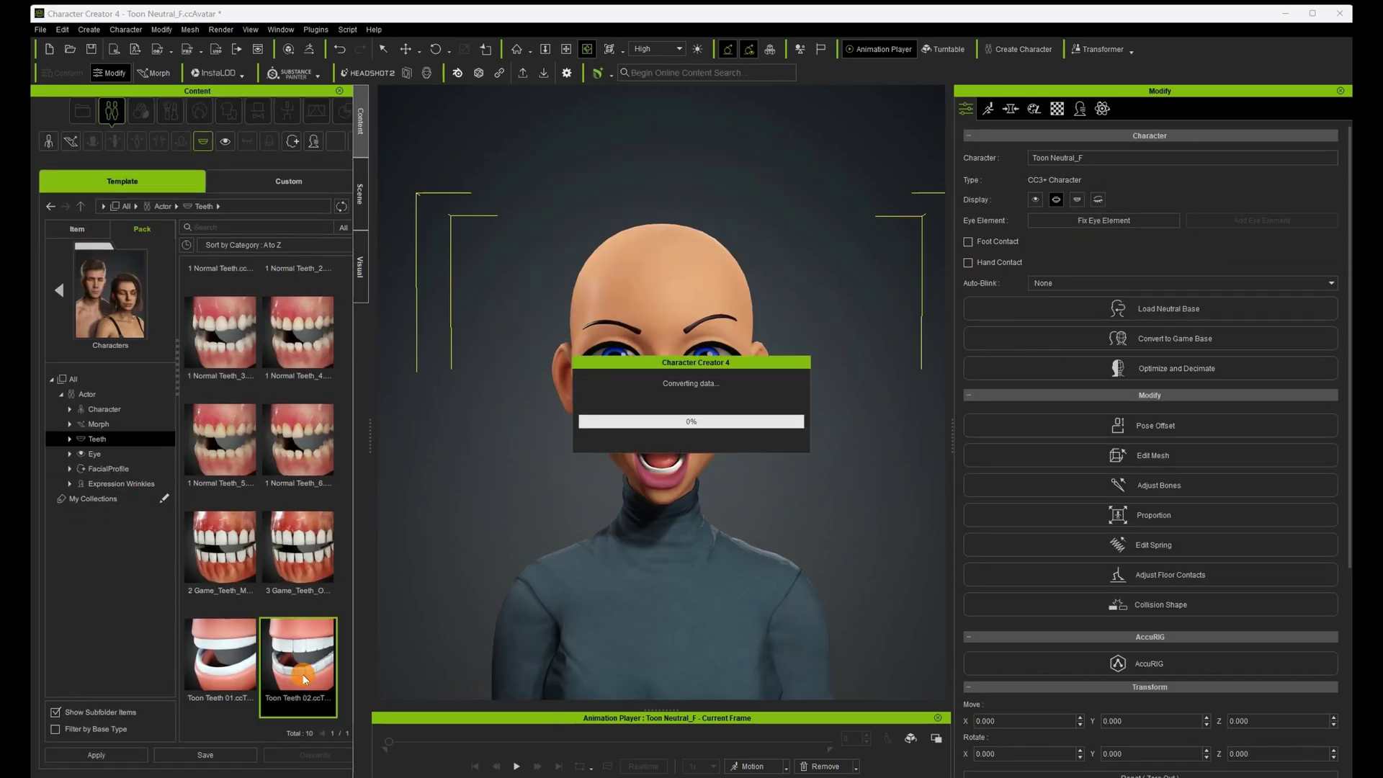
pyautogui.scroll(3, 750, 486)
pyautogui.press('c')
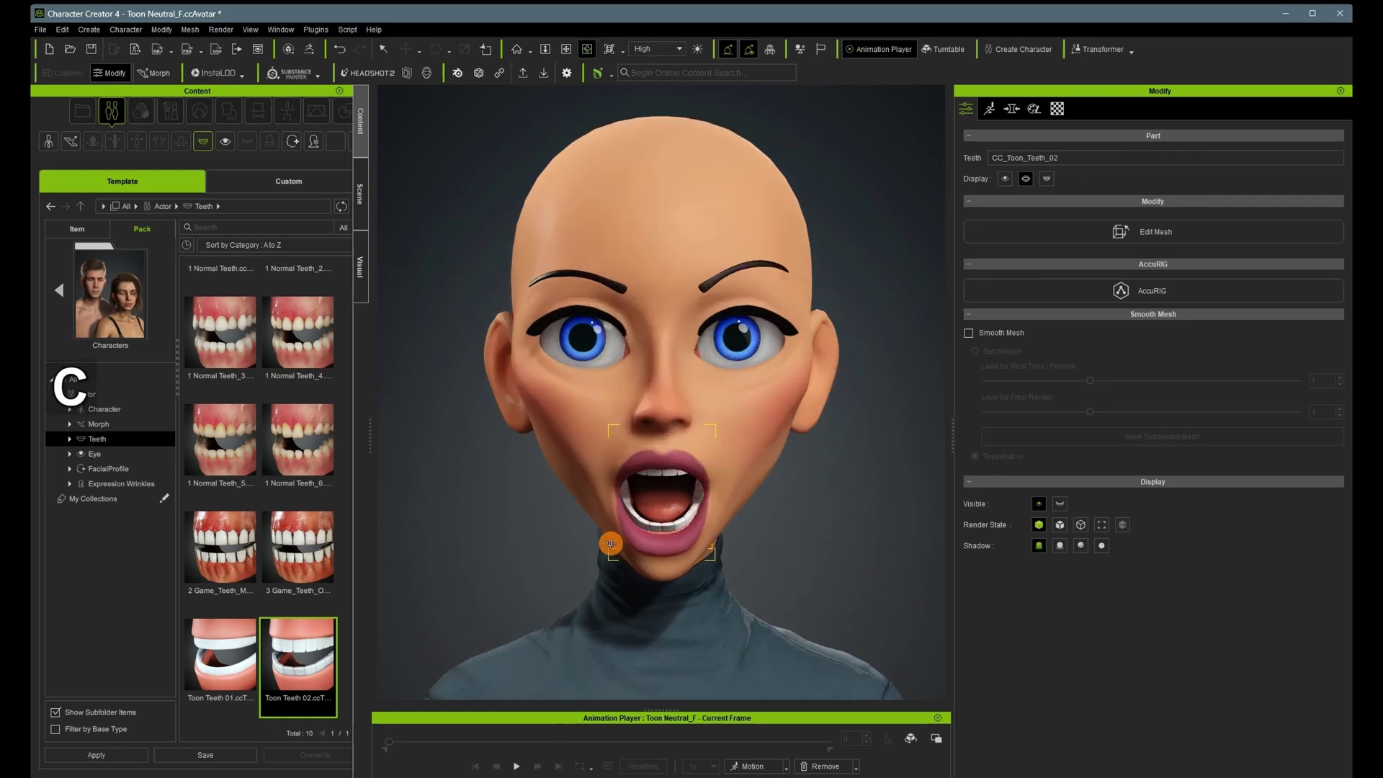
pyautogui.moveTo(612, 543)
pyautogui.mouseDown()
pyautogui.moveTo(618, 347)
pyautogui.moveTo(597, 549)
pyautogui.mouseUp()
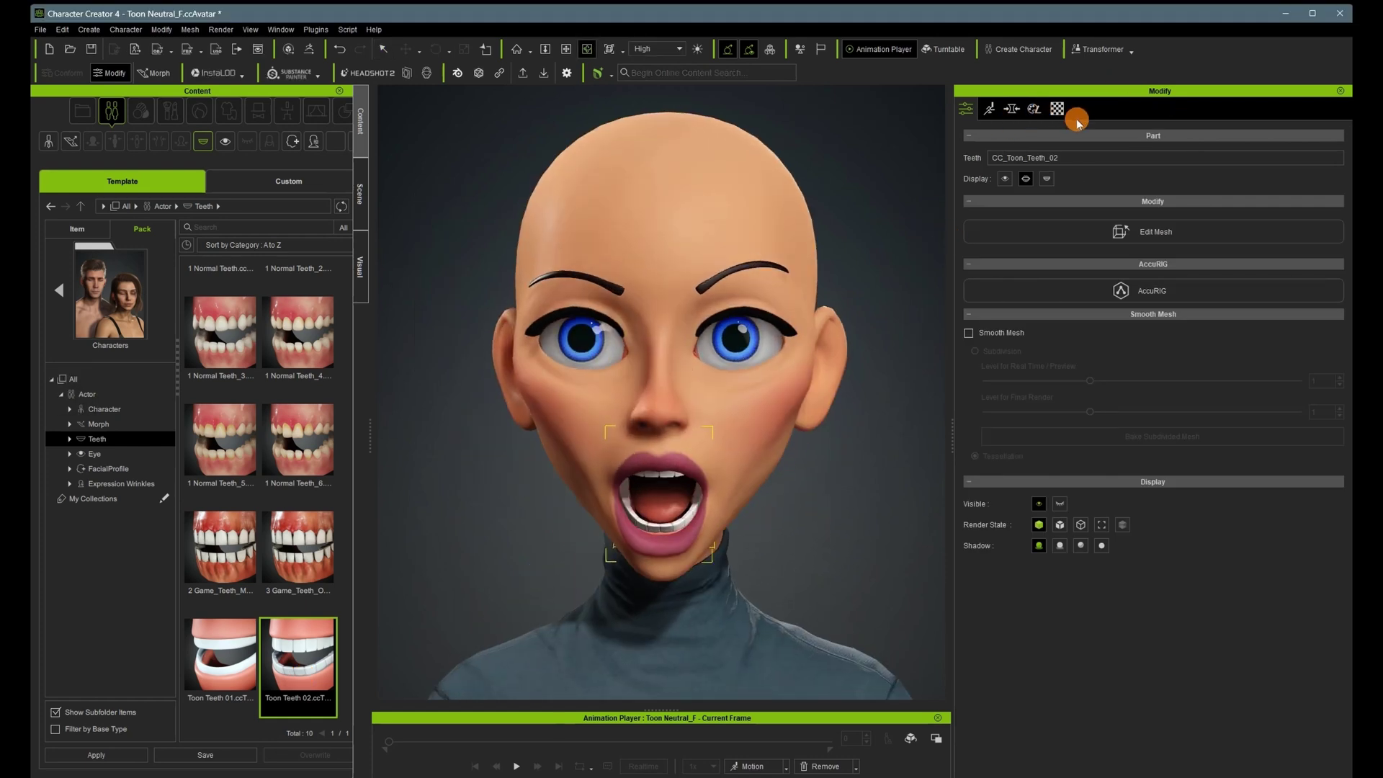
# Adjust the teeth's Base Color texture with Brightness -4 and Saturation -8, and shift its Yellow-Blue balance.
pyautogui.click(1057, 109)
pyautogui.scroll(-5, 1119, 468)
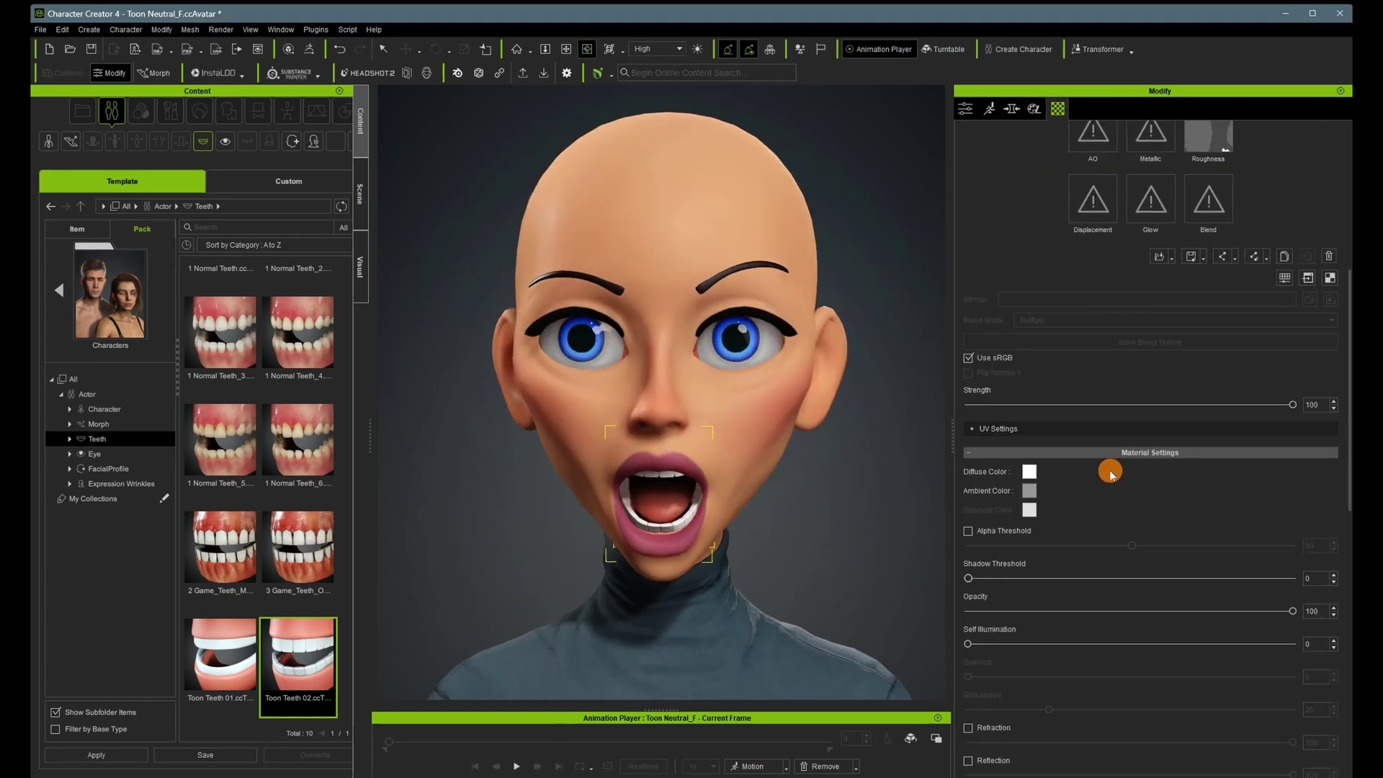
pyautogui.scroll(3, 1110, 474)
pyautogui.click(1029, 688)
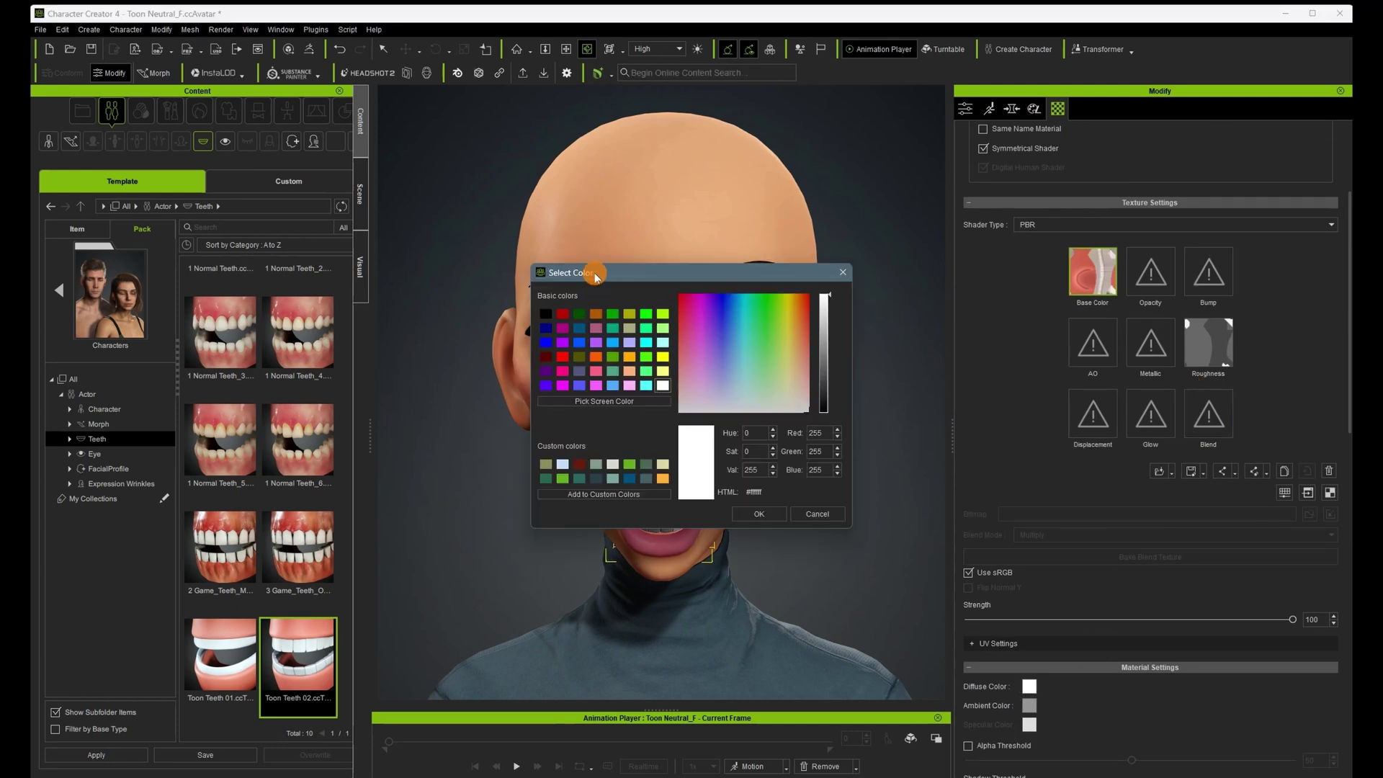
pyautogui.click(811, 525)
pyautogui.click(1308, 493)
pyautogui.moveTo(938, 362); pyautogui.dragTo(927, 366)
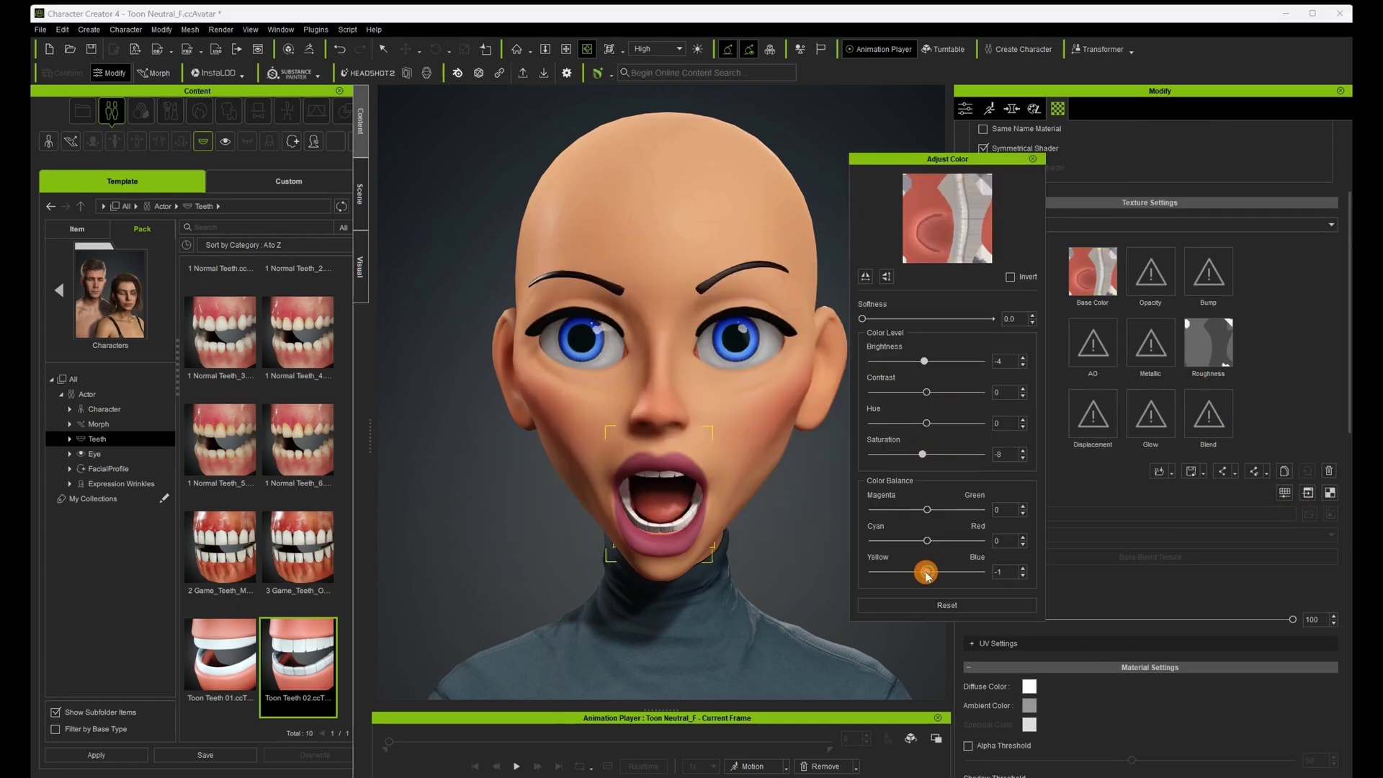
pyautogui.click(1032, 158)
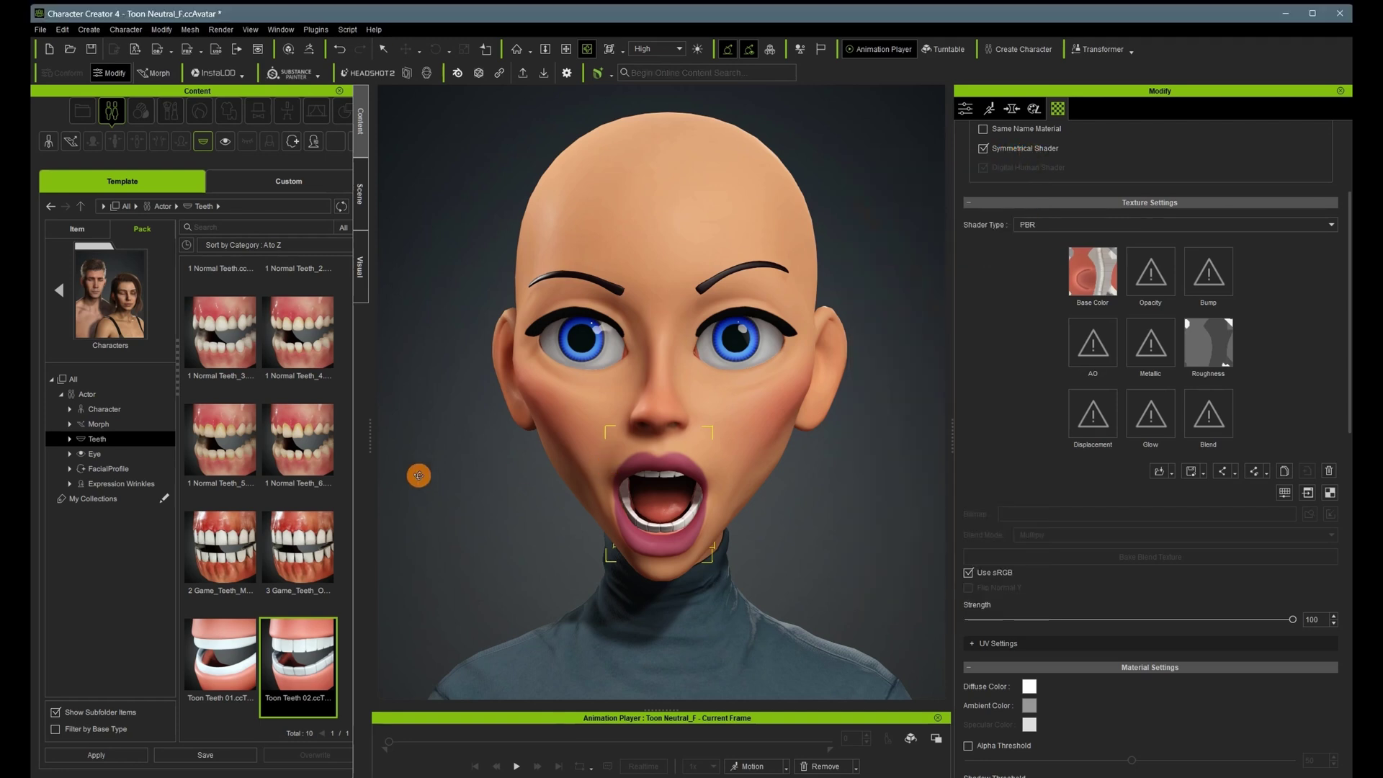
# Browse the eye templates down to the Toon Eyes variants.
pyautogui.click(94, 454)
pyautogui.scroll(-5, 218, 466)
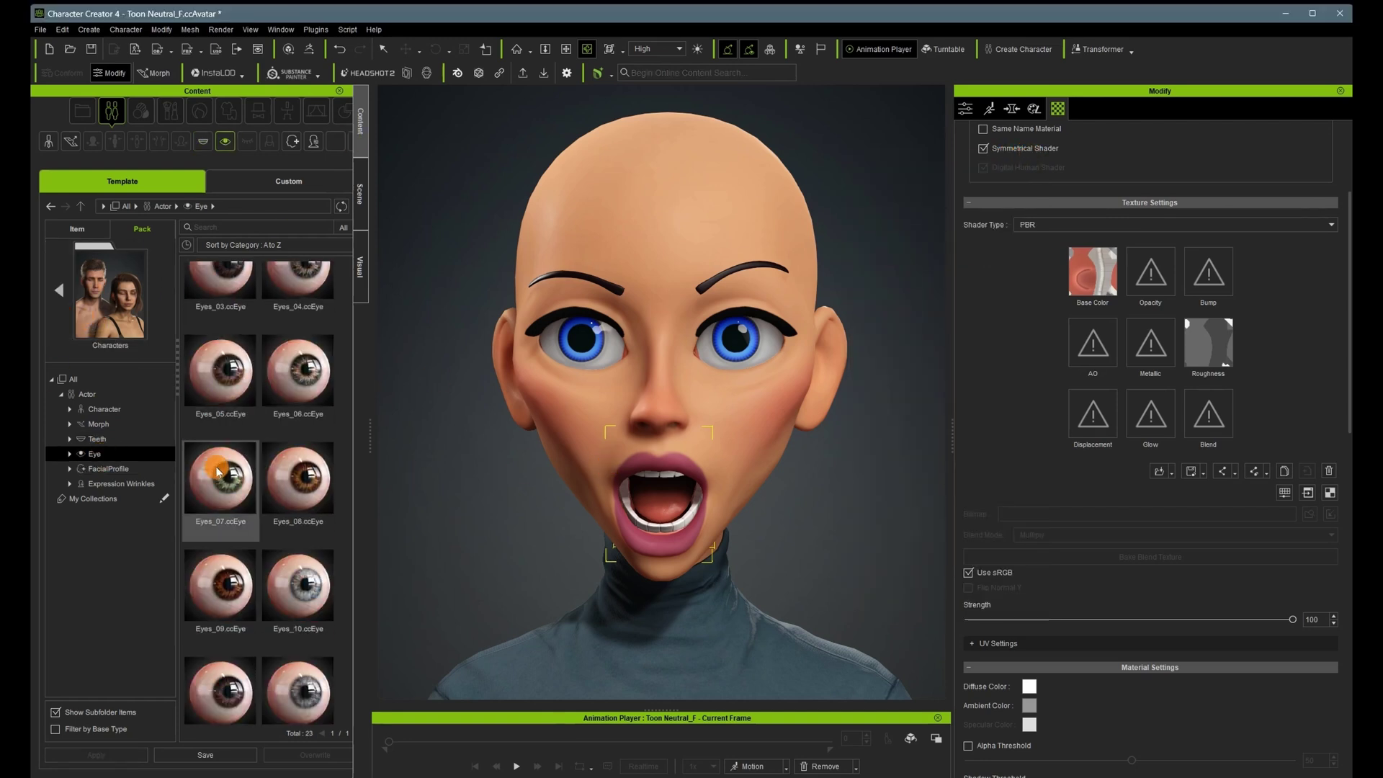
pyautogui.scroll(-5, 218, 472)
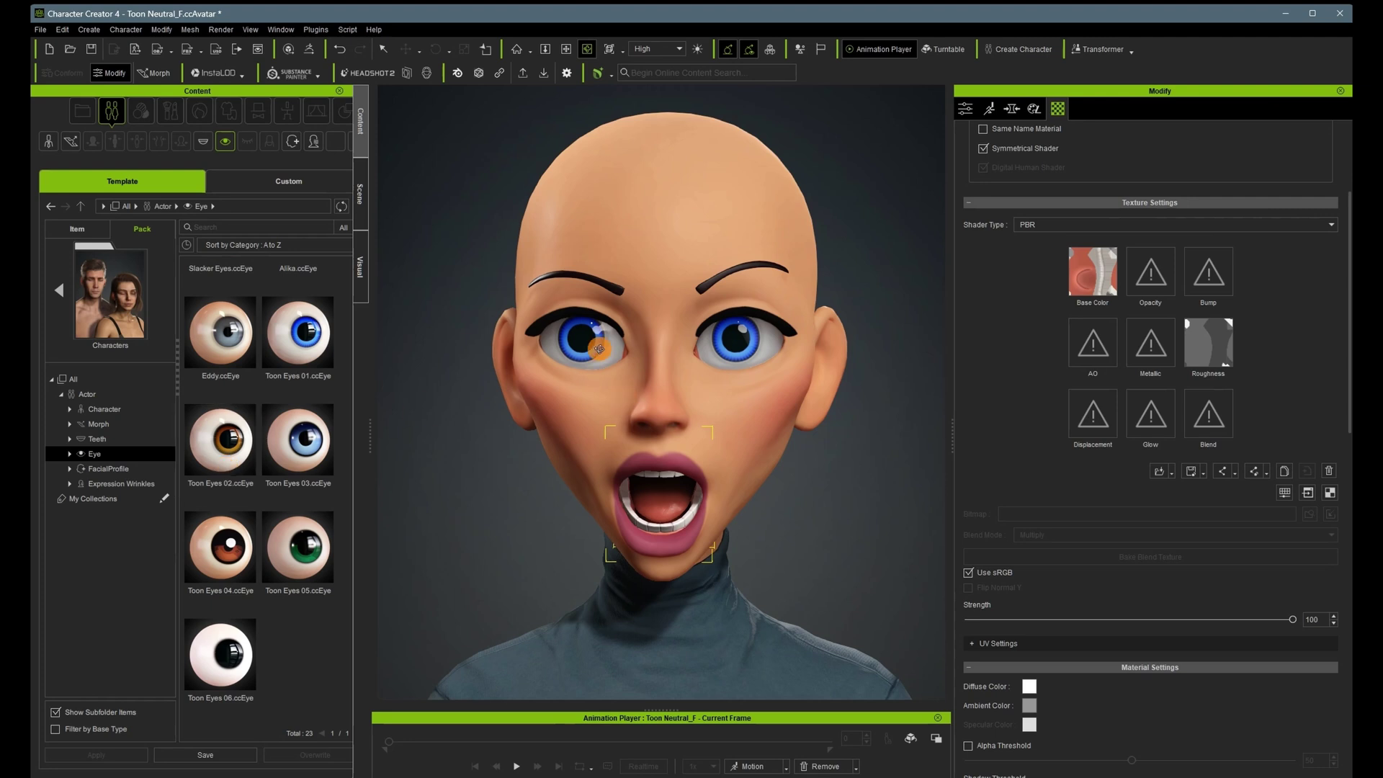
# Examine the CC_Base_Eye materials and the Eye and Iris shader settings of the Std_Cornea_R material.
pyautogui.click(361, 194)
pyautogui.click(135, 342)
pyautogui.scroll(5, 1064, 226)
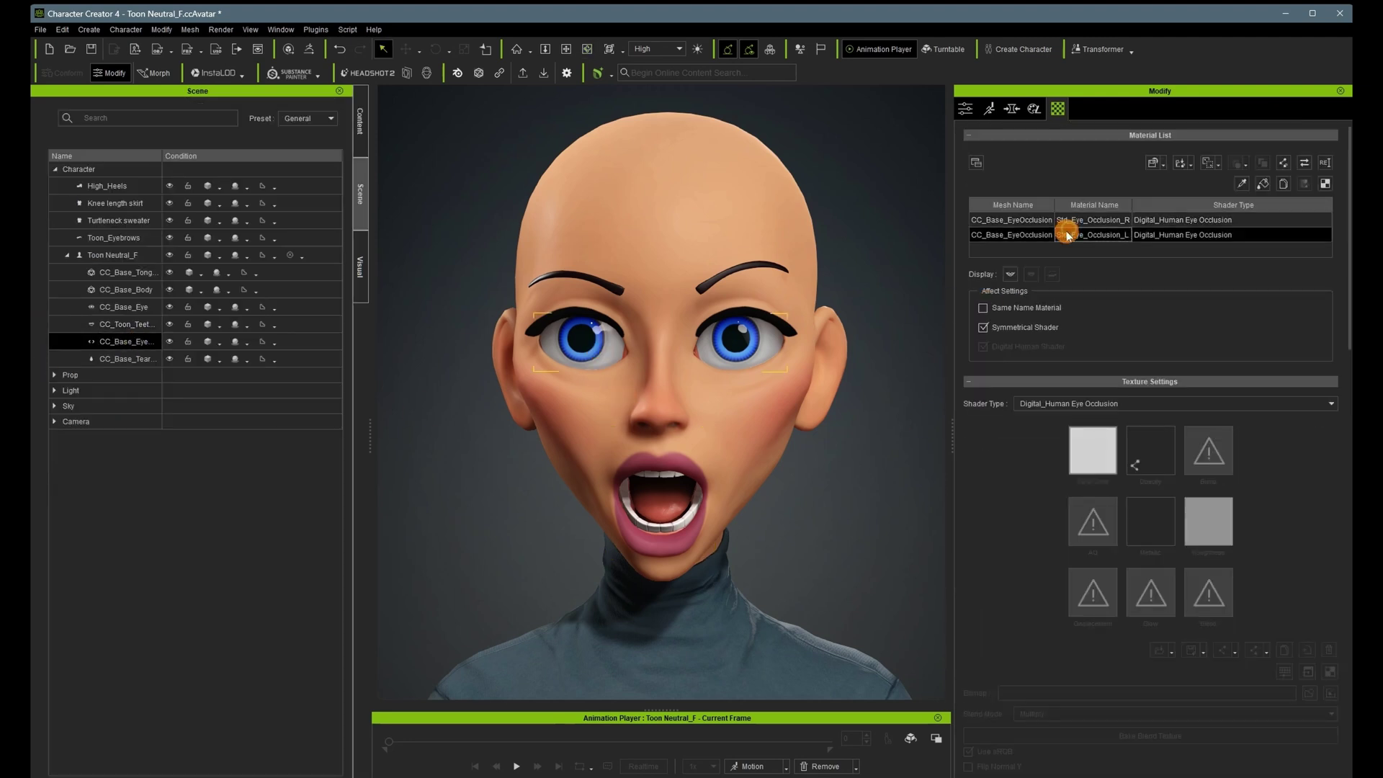
pyautogui.click(118, 307)
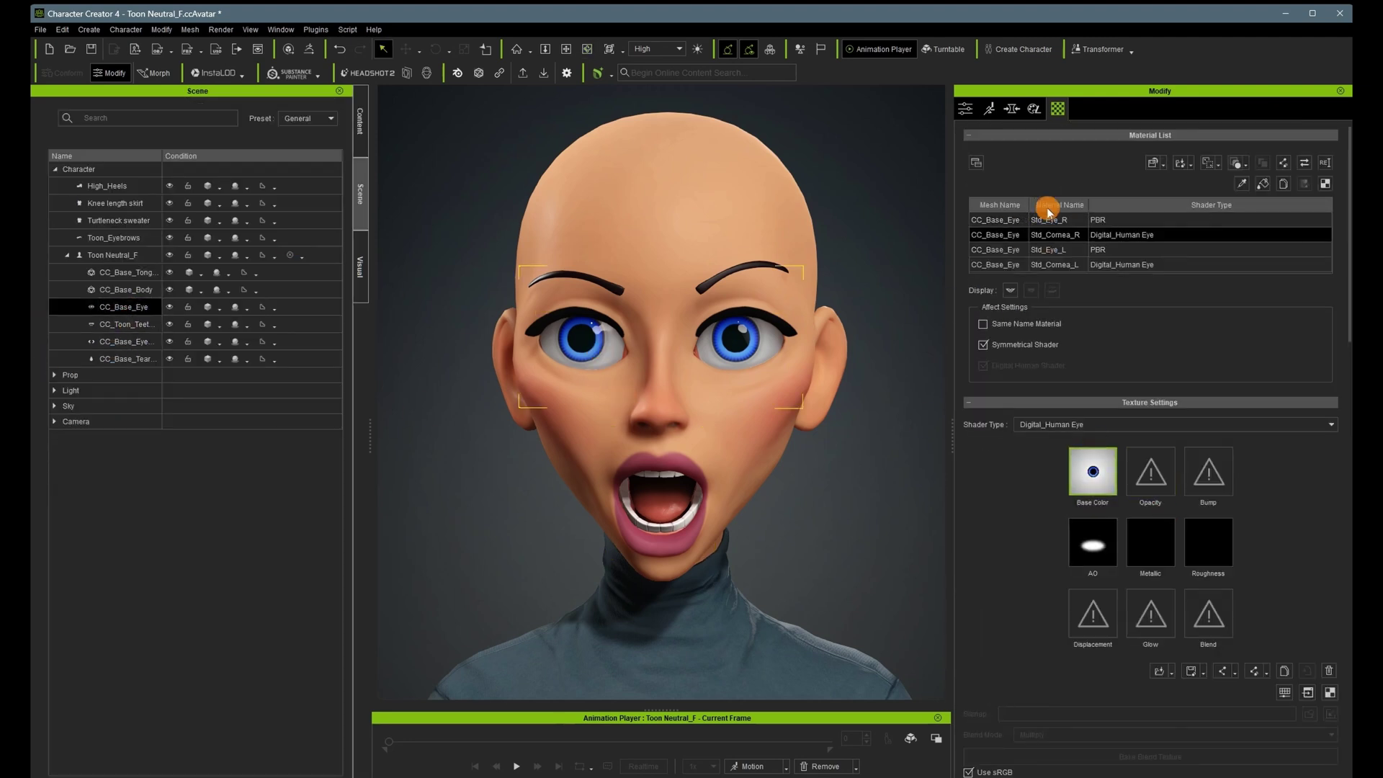
pyautogui.click(1050, 220)
pyautogui.click(1053, 235)
pyautogui.scroll(-5, 1096, 503)
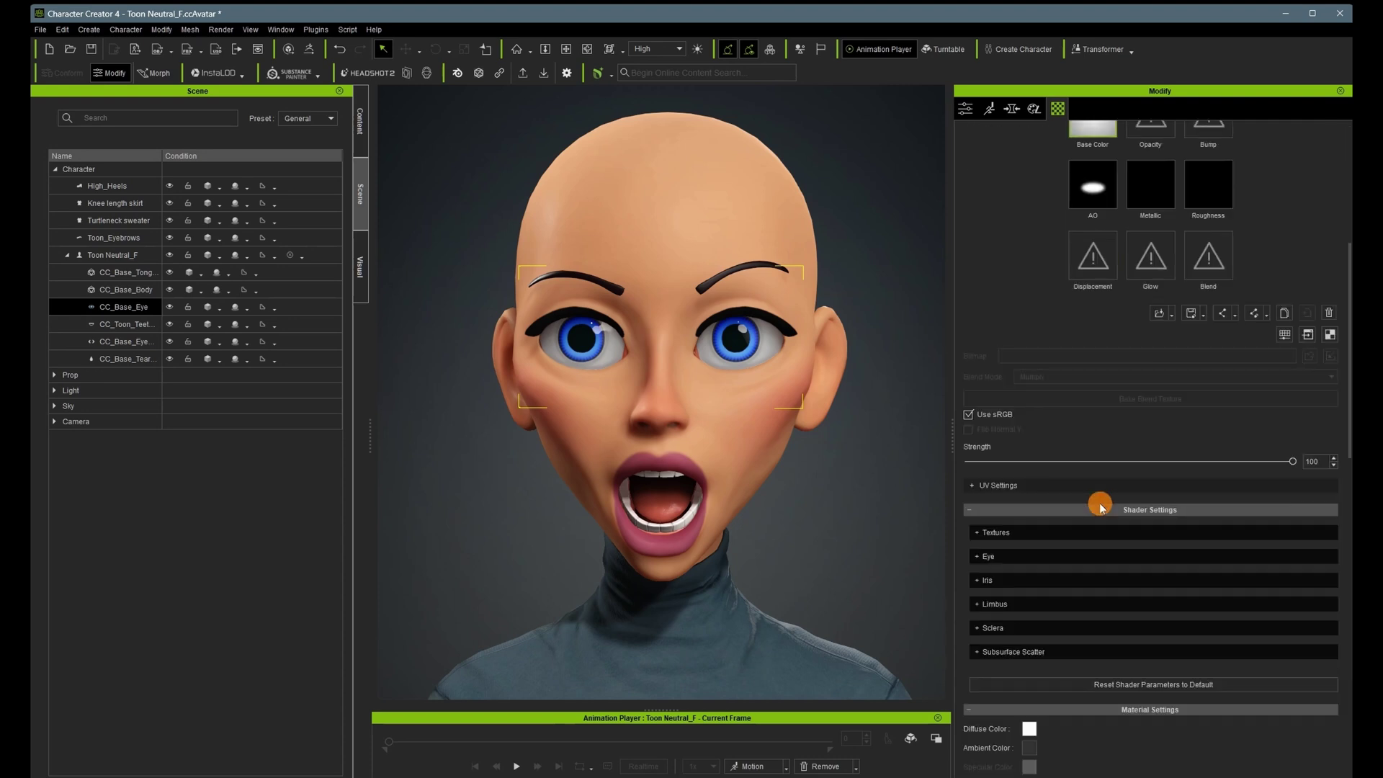
pyautogui.click(1089, 556)
pyautogui.scroll(-3, 1090, 559)
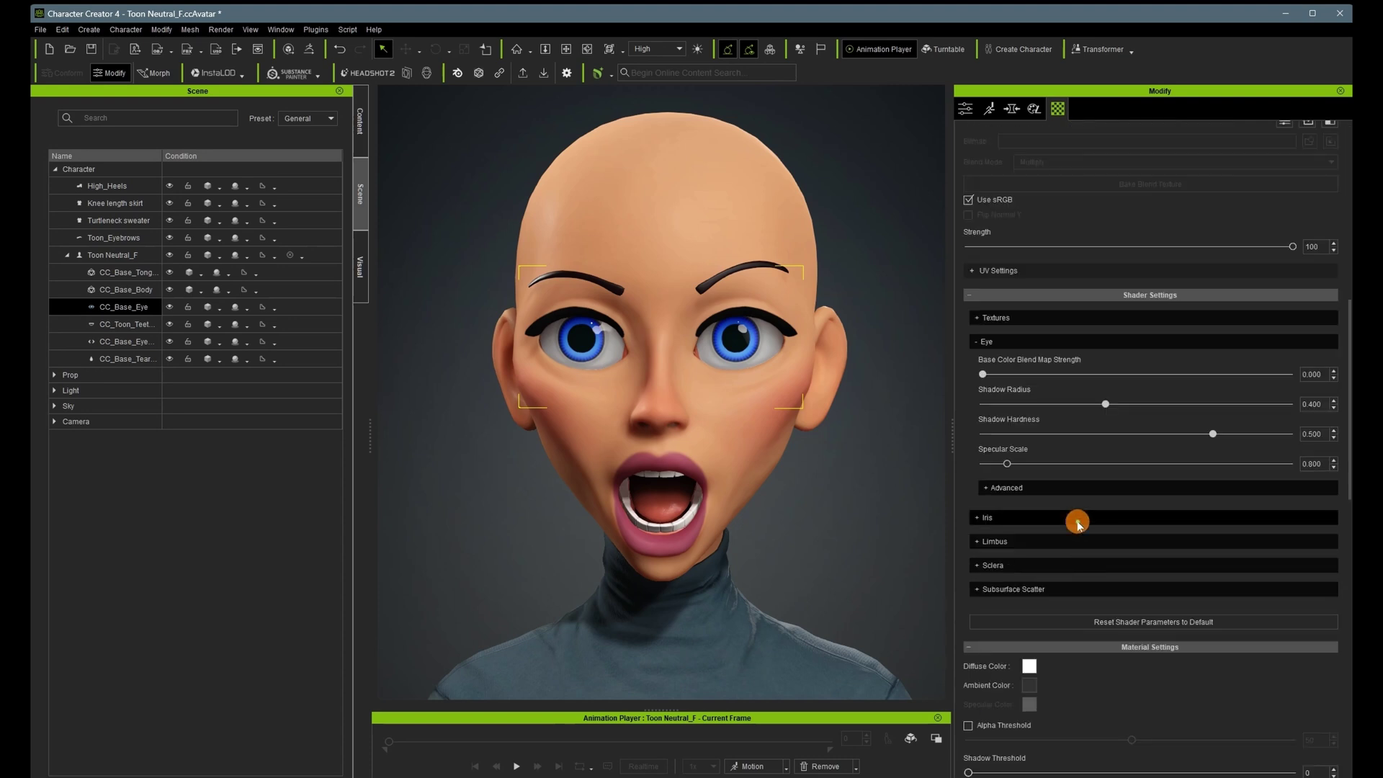
pyautogui.click(1078, 523)
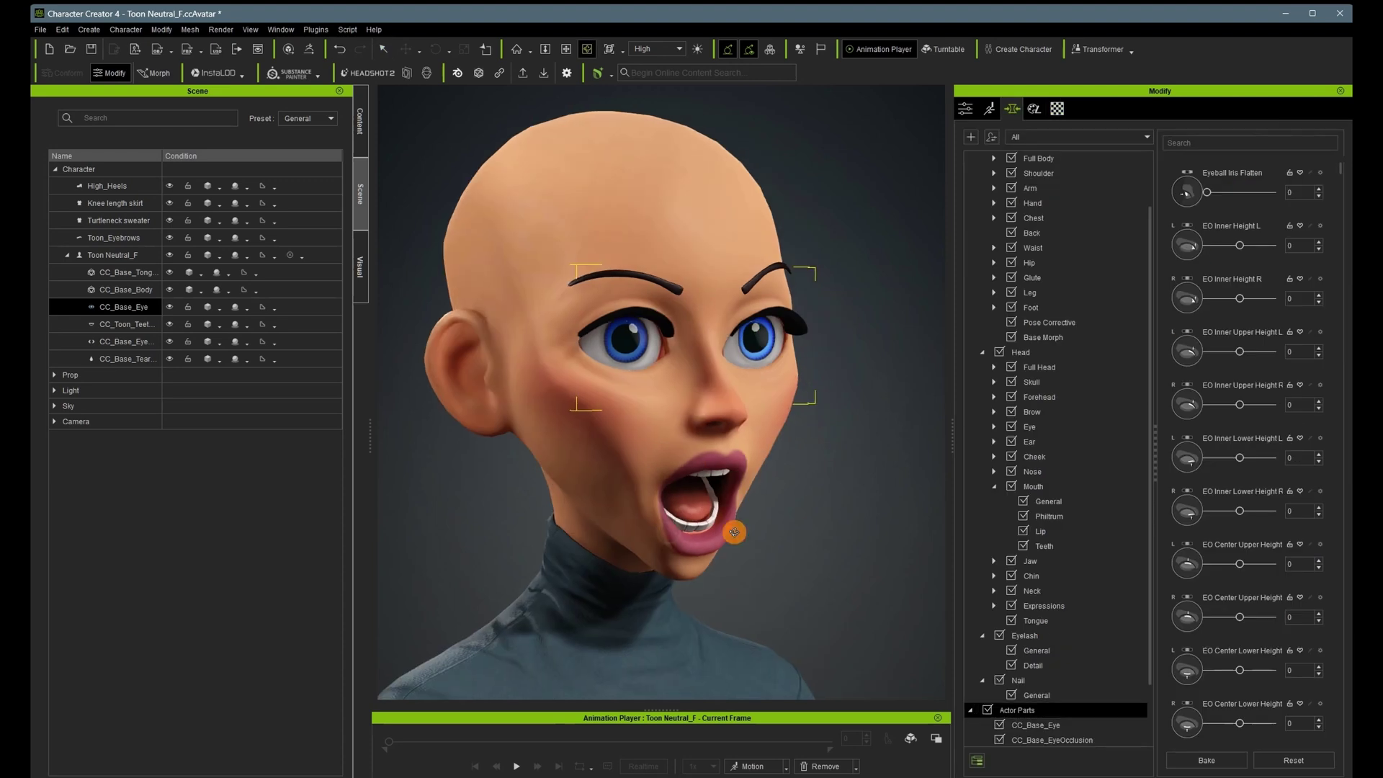
# Set the eye occlusion morphs EO Bulge R to 51 and EO Depth L to 55.
pyautogui.moveTo(667, 531); pyautogui.dragTo(986, 536)
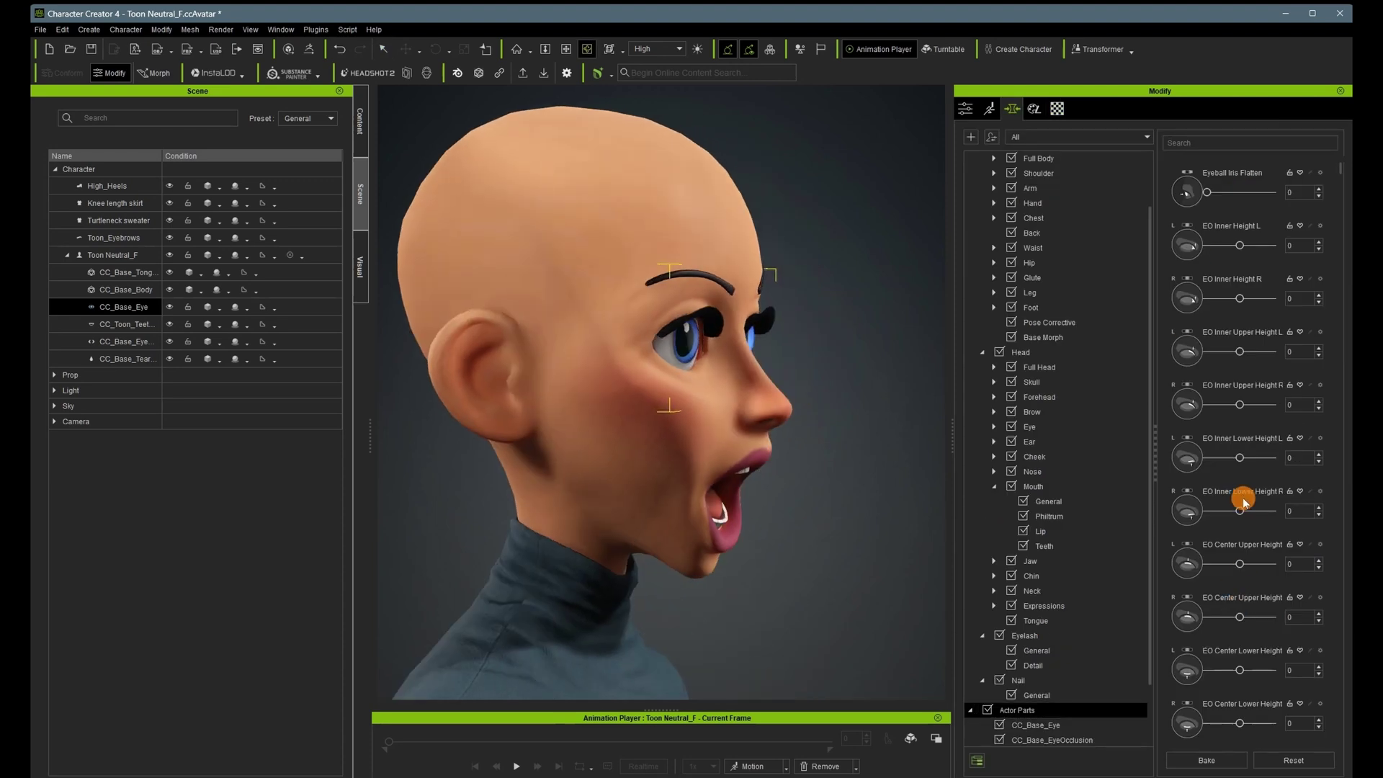
pyautogui.scroll(-10, 1244, 502)
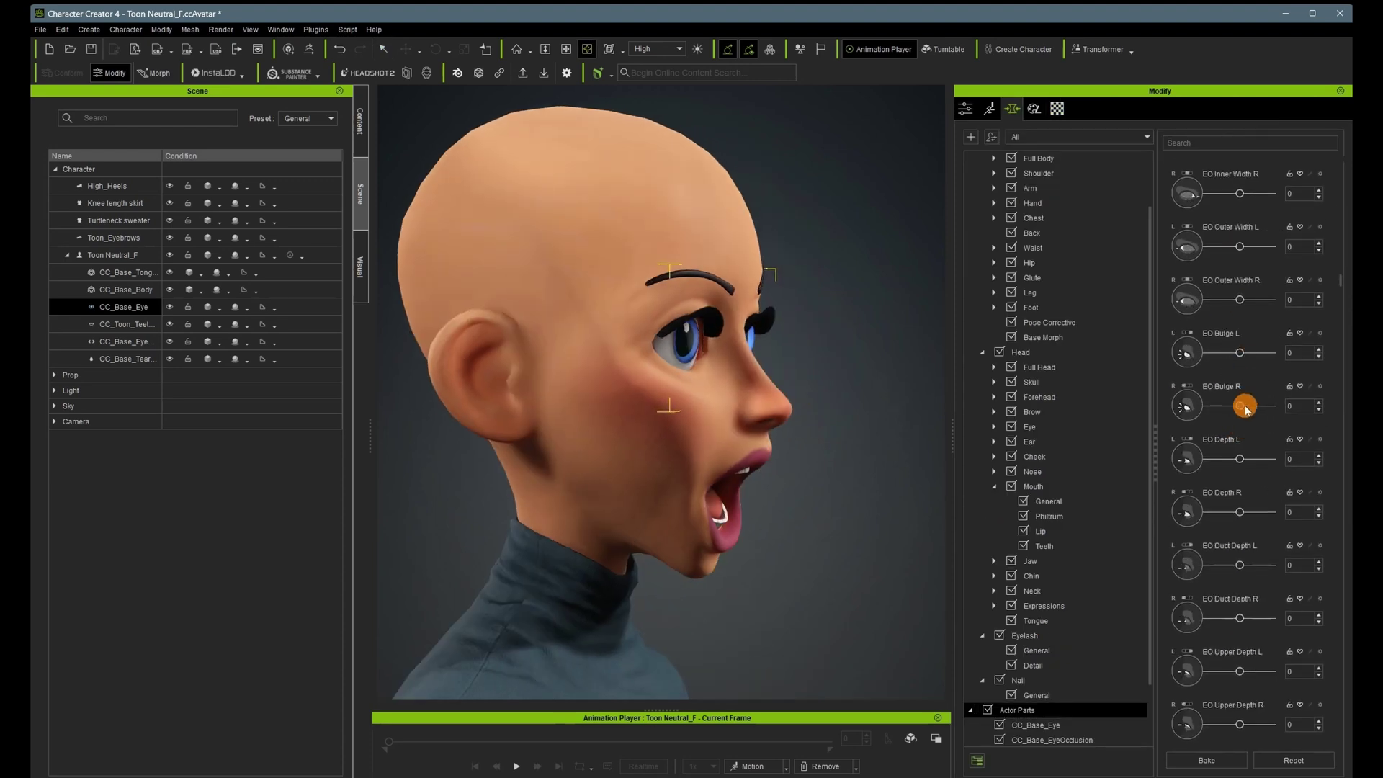
pyautogui.moveTo(1254, 448); pyautogui.dragTo(1257, 448)
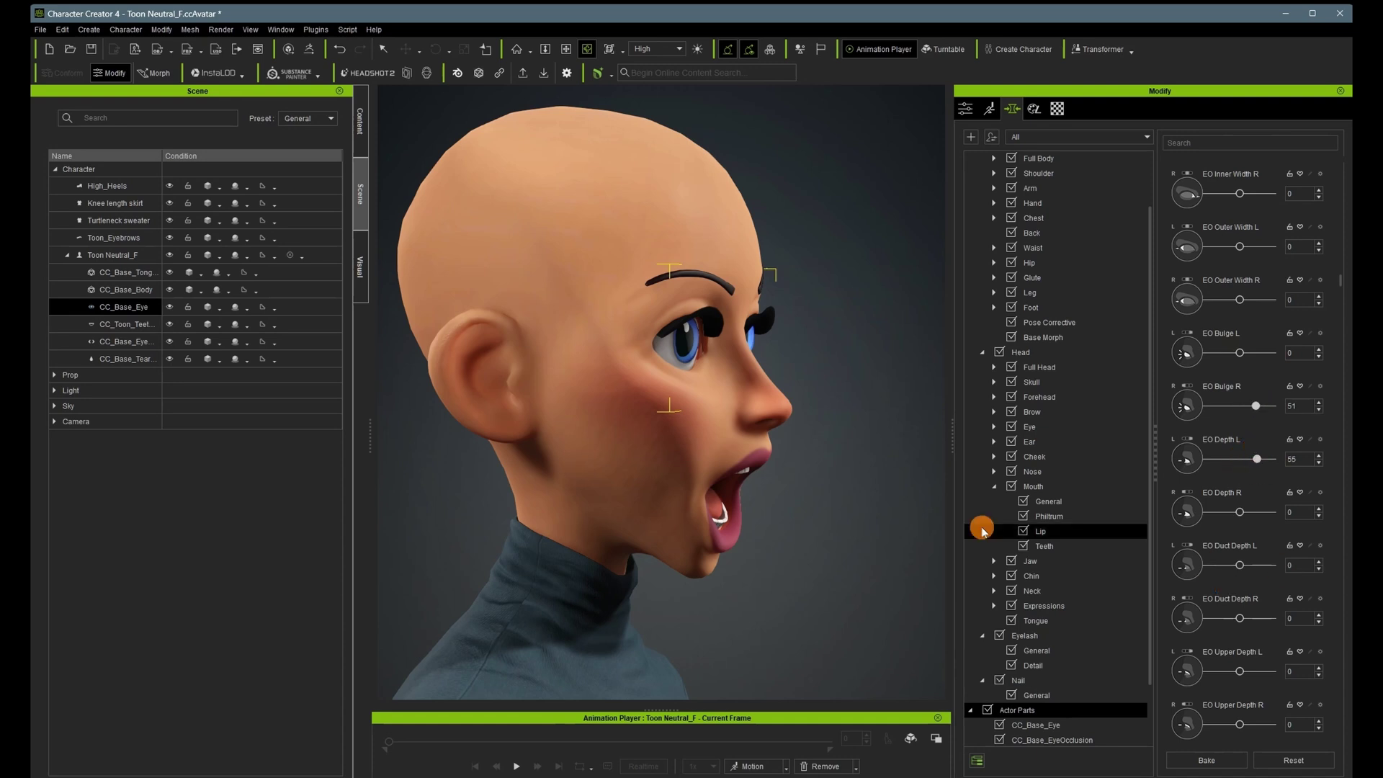
# Check the character's face with the closed-eyes preview and return the display to open eyes.
pyautogui.press('c')
pyautogui.moveTo(765, 517); pyautogui.dragTo(553, 545)
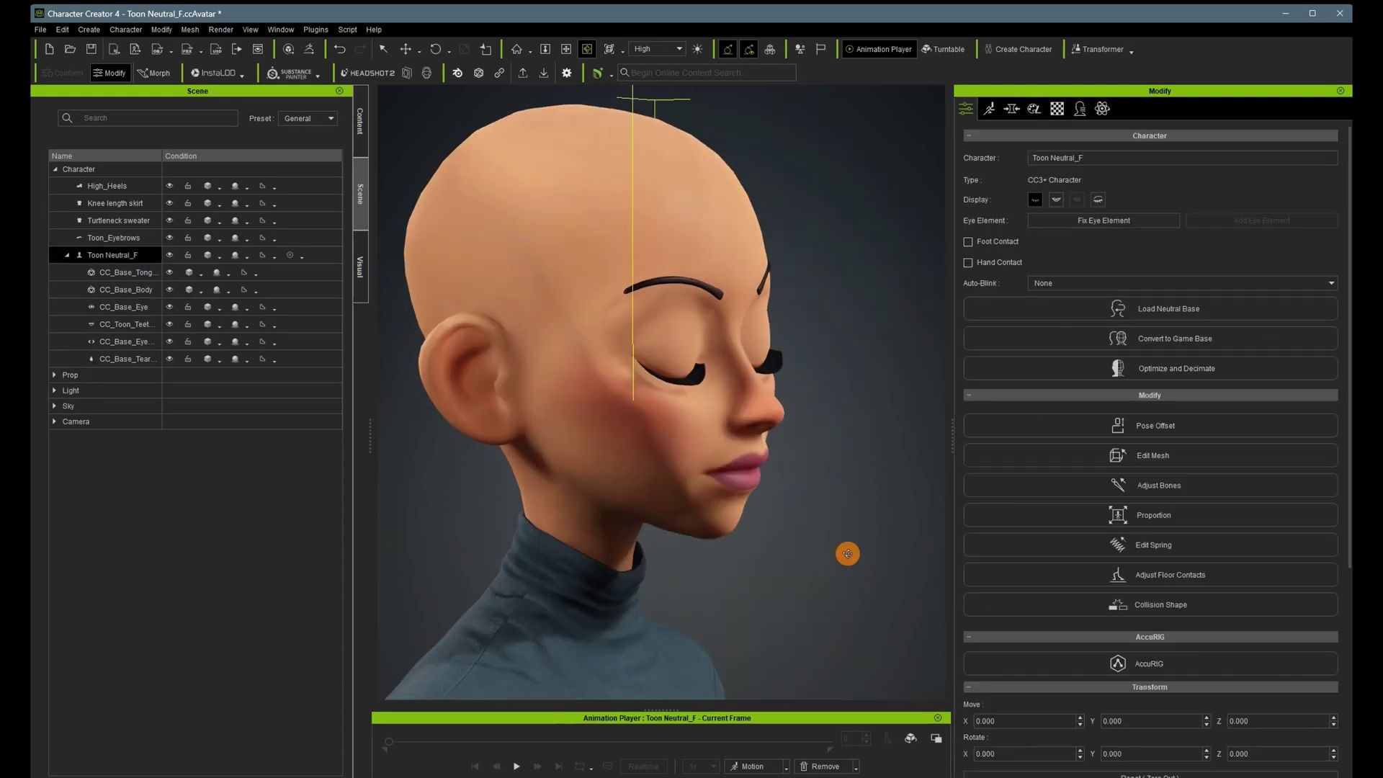
pyautogui.press('c')
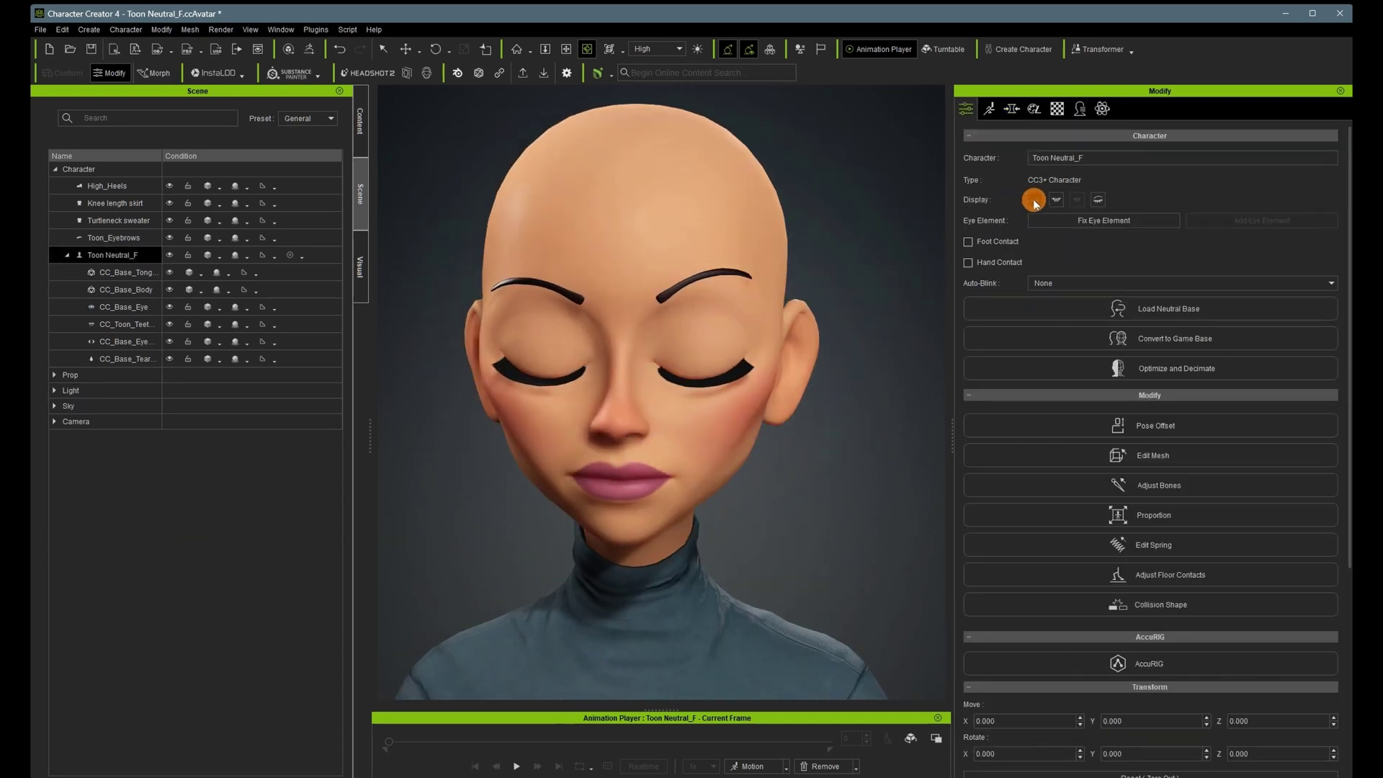
pyautogui.click(1033, 201)
pyautogui.moveTo(663, 609); pyautogui.dragTo(617, 603)
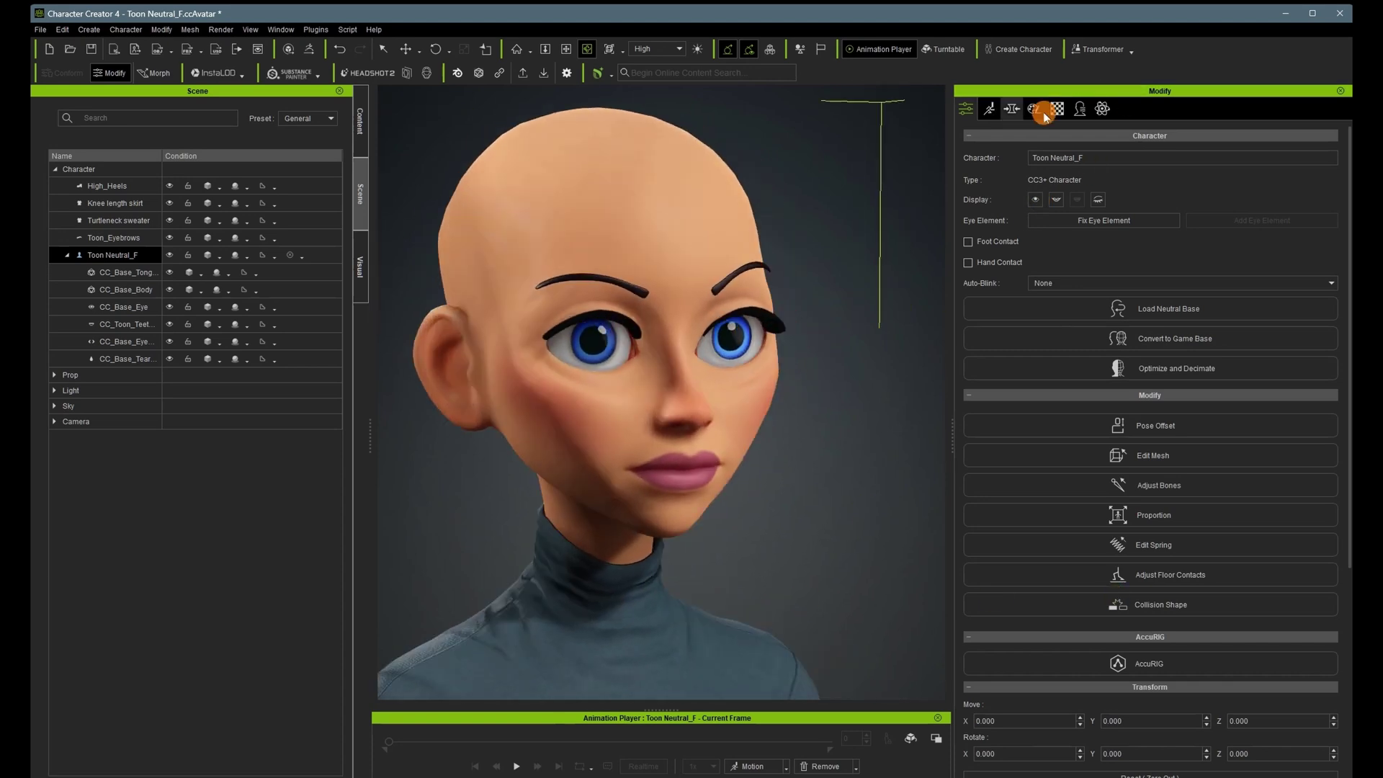
# Set the head morphs Head Outer Width to 25 and Face Thin to 1.
pyautogui.click(1011, 109)
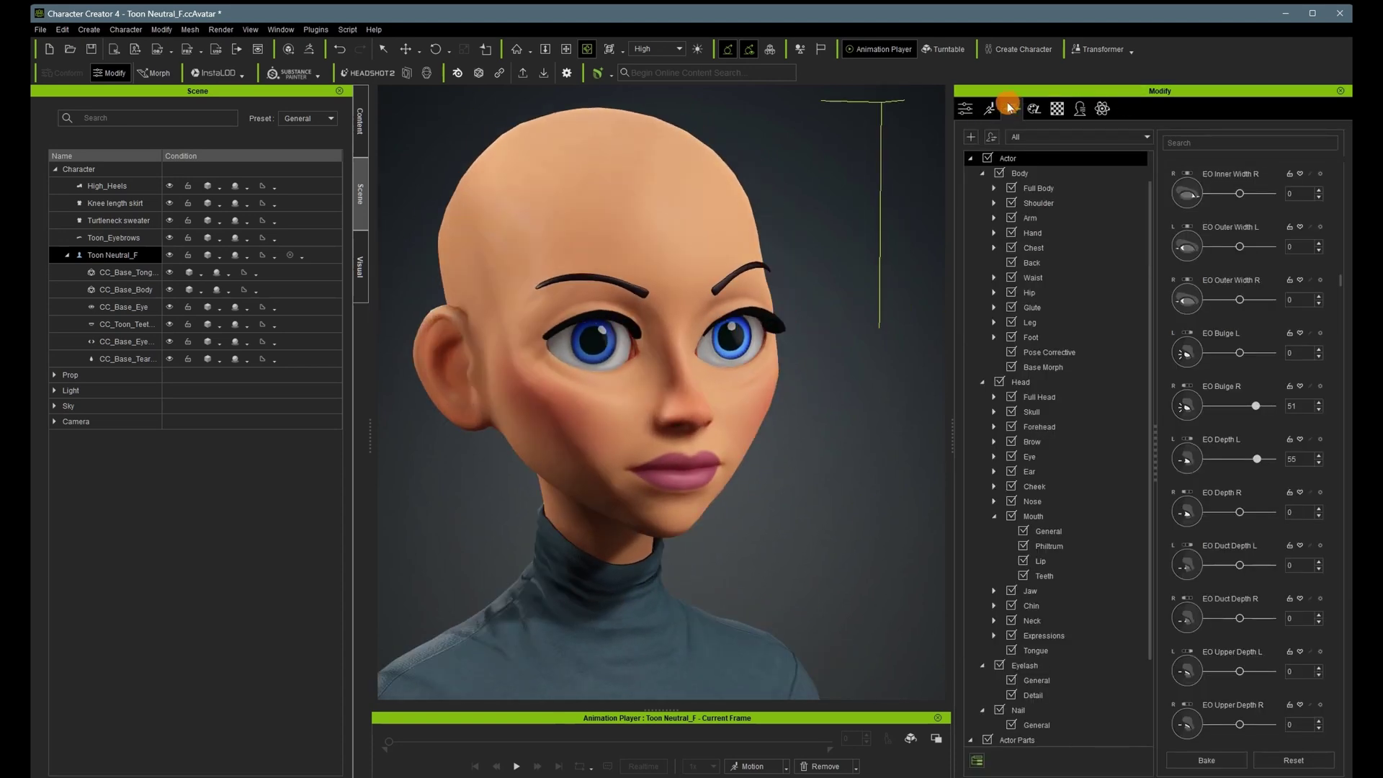
pyautogui.click(1030, 381)
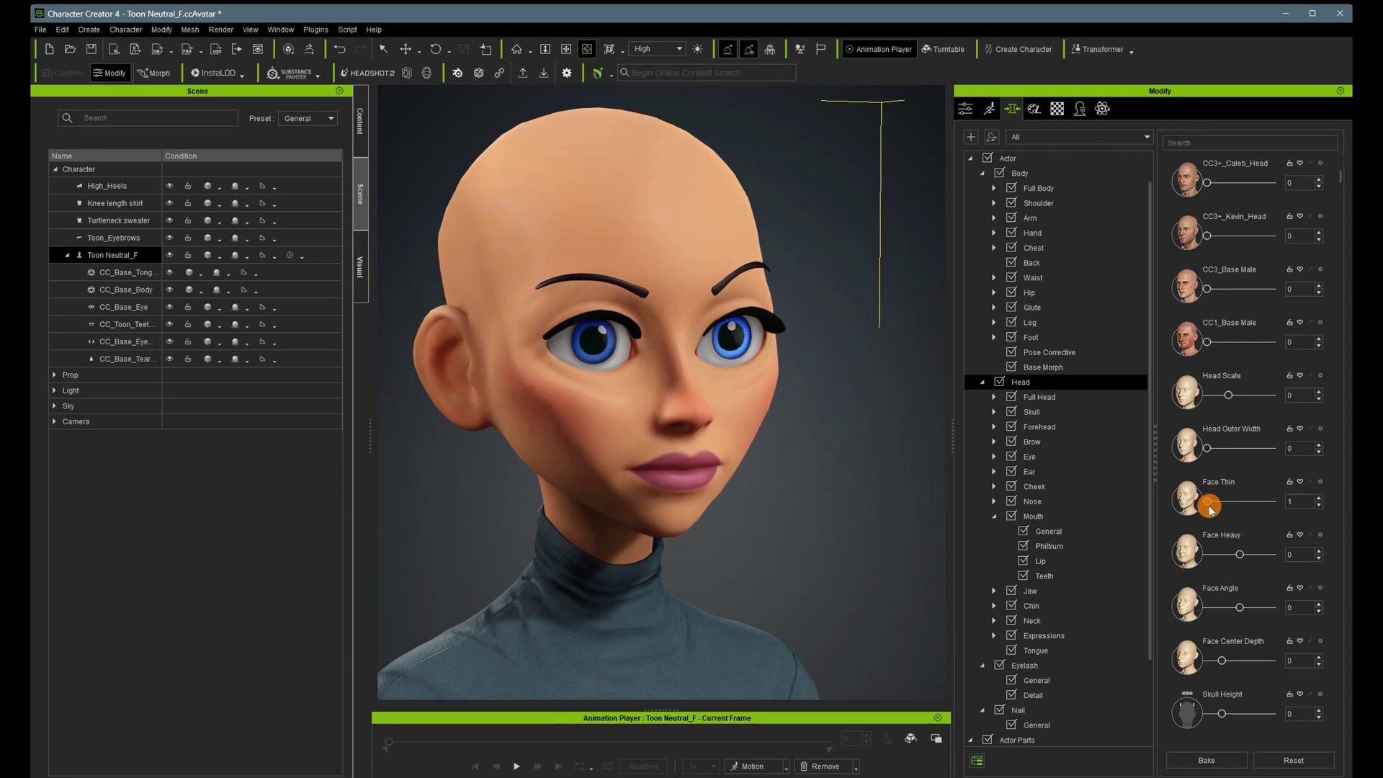
pyautogui.moveTo(882, 448); pyautogui.dragTo(720, 447)
pyautogui.scroll(-3, 1244, 485)
pyautogui.moveTo(876, 601); pyautogui.dragTo(1035, 586)
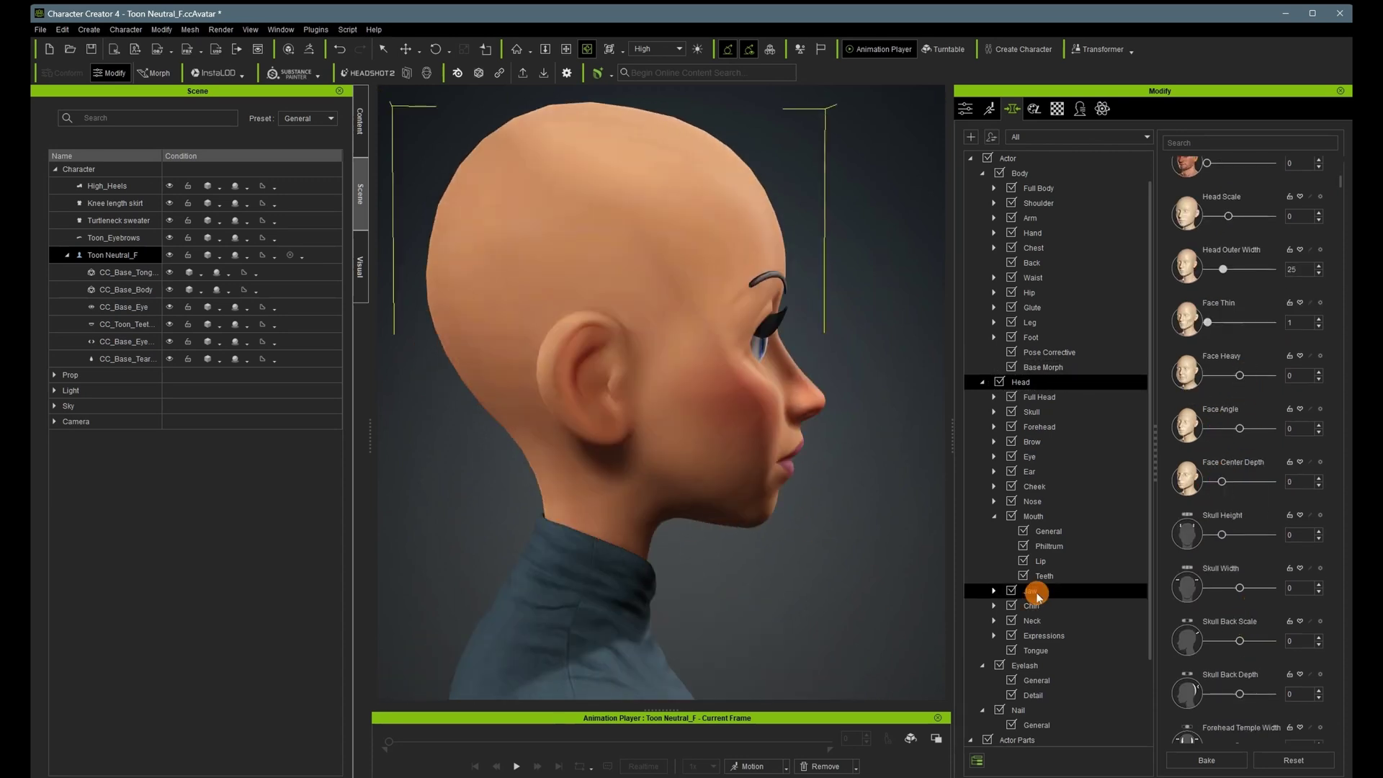
# Set the Face Angle morph to 35 and the Face Center Depth morph to -21.
pyautogui.moveTo(1240, 429); pyautogui.dragTo(1251, 429)
pyautogui.moveTo(927, 535); pyautogui.dragTo(728, 547)
pyautogui.moveTo(1230, 488); pyautogui.dragTo(1214, 490)
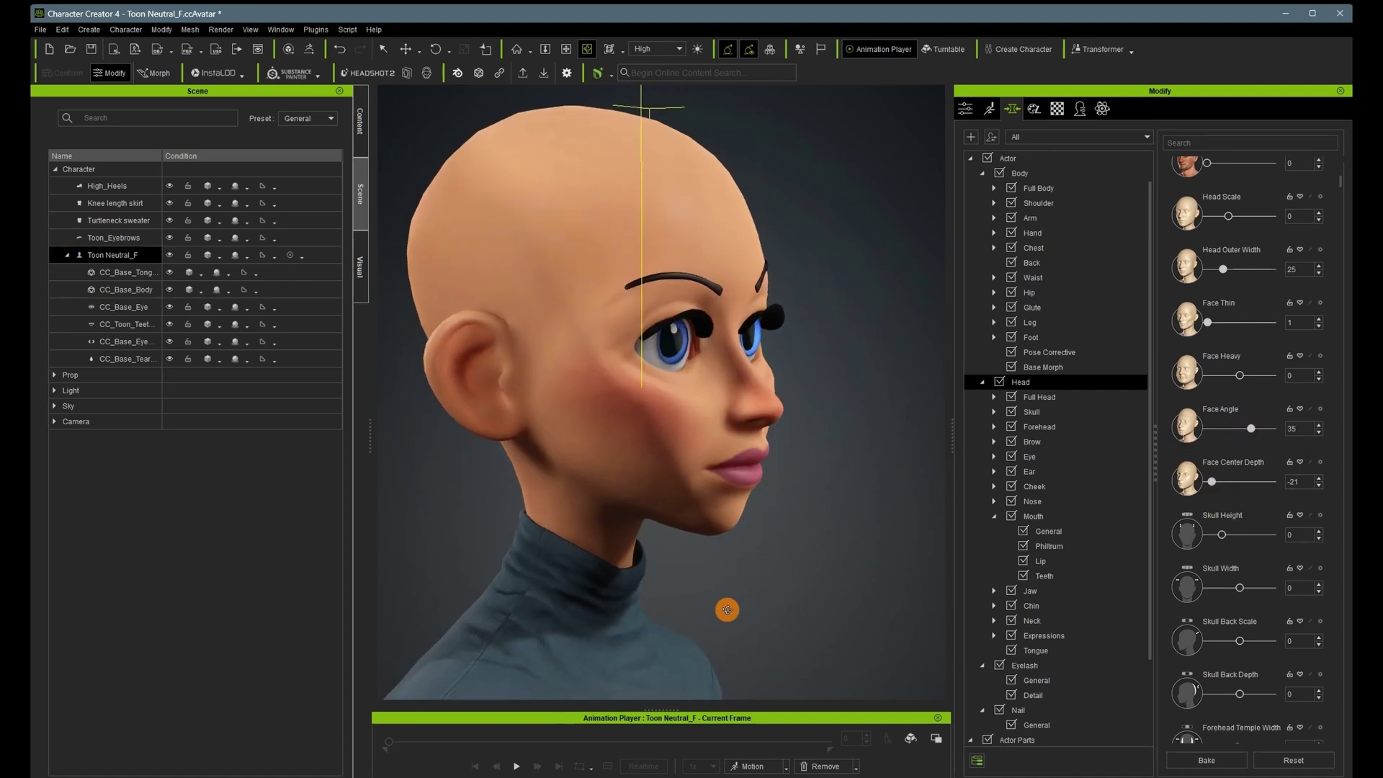
# Set the Forehead Temple Width morph to 47 and bring up the Full Head morphs.
pyautogui.moveTo(727, 610); pyautogui.dragTo(415, 547)
pyautogui.scroll(-5, 1232, 543)
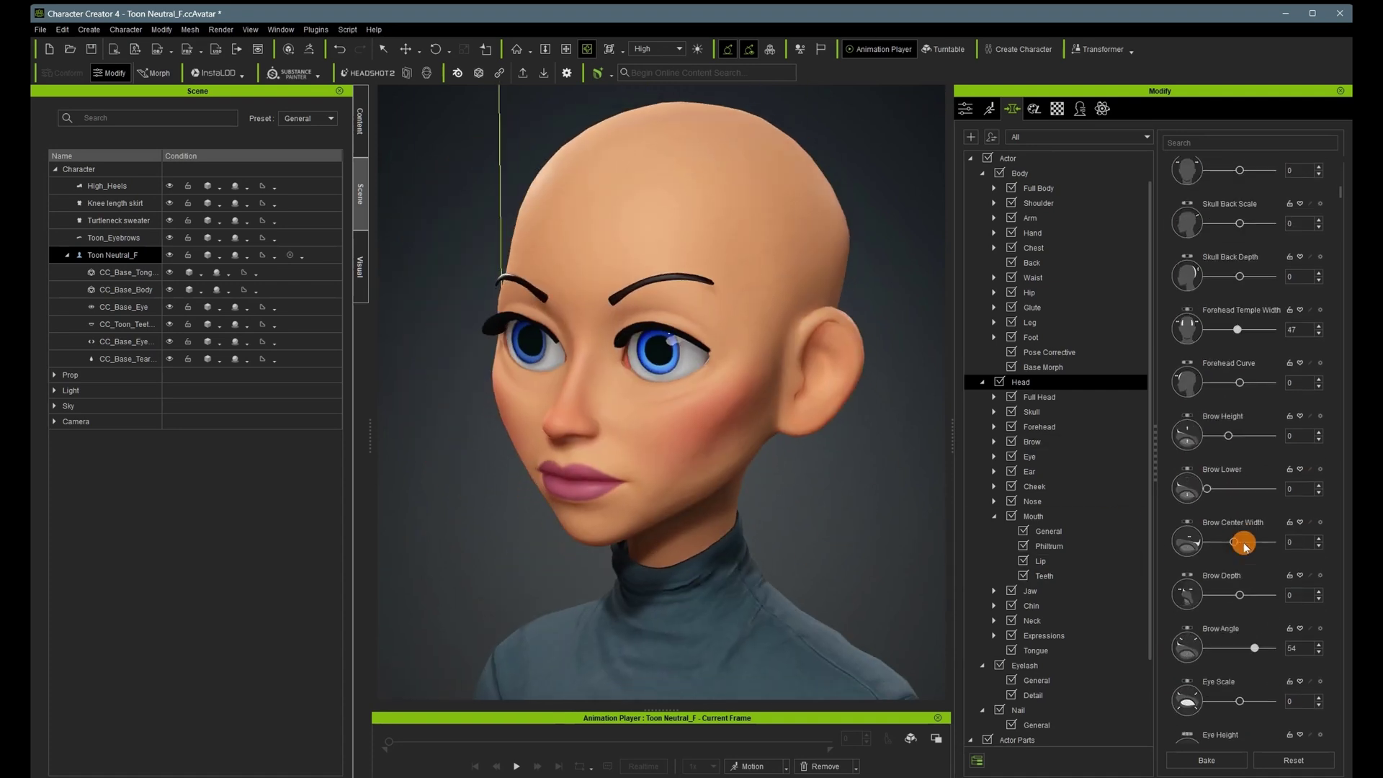
pyautogui.click(990, 397)
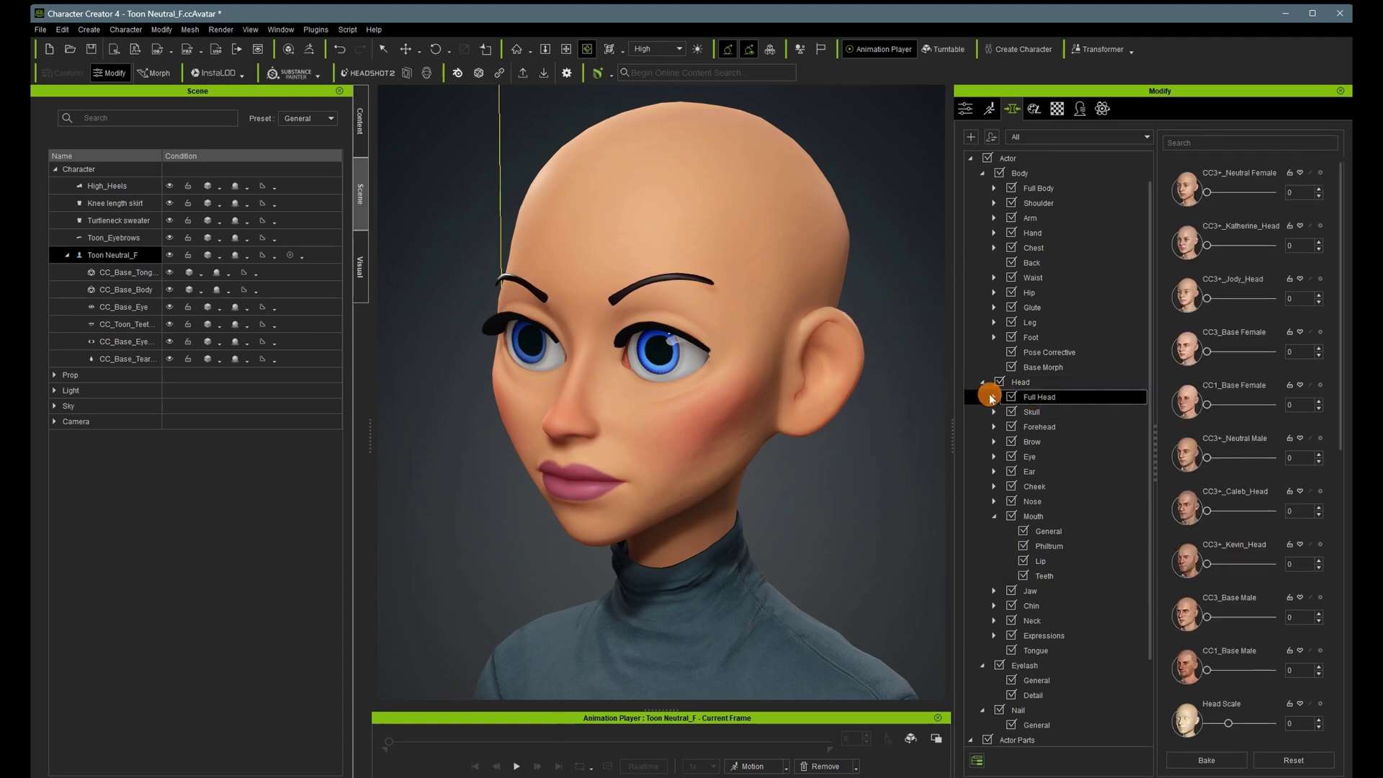
# Set the Toon Neutral Female full-head morph to 83 and check the face from the front and side.
pyautogui.scroll(-10, 1231, 573)
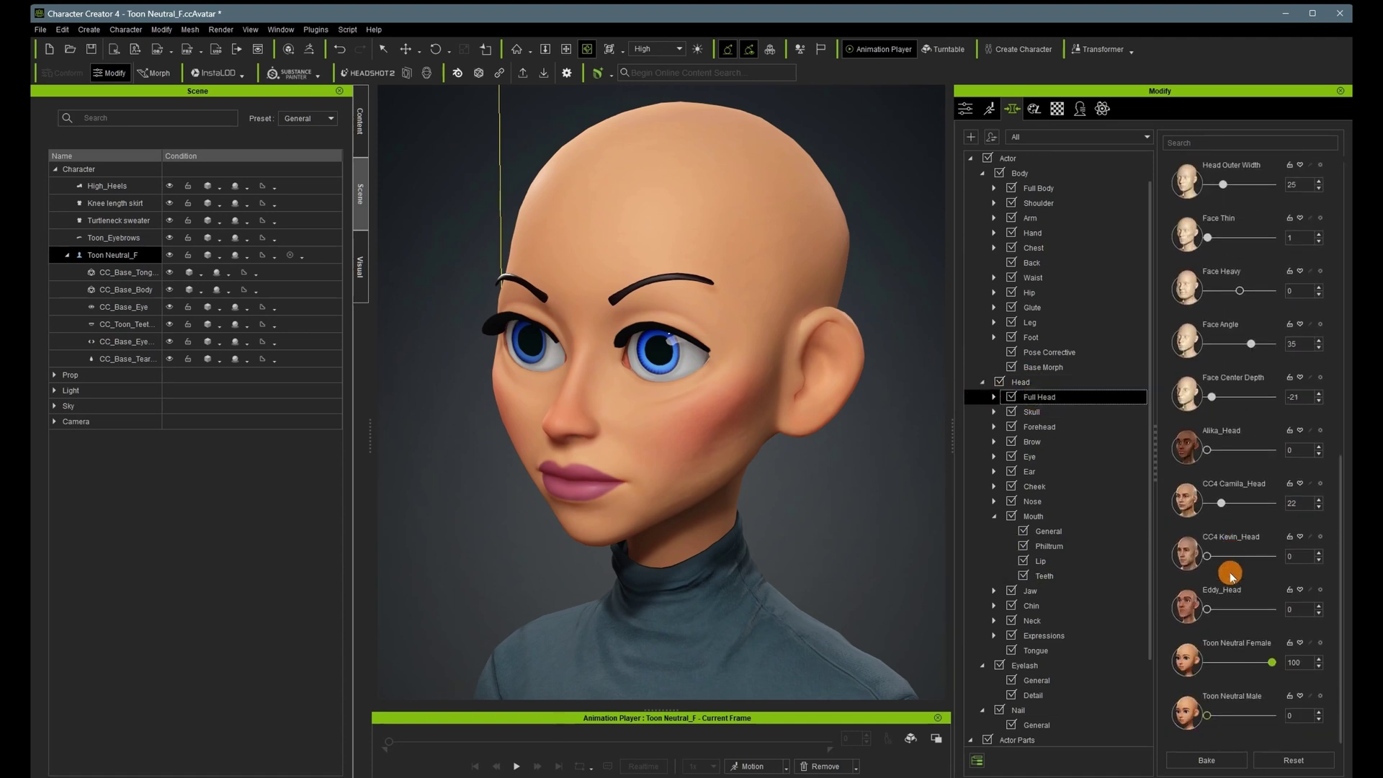
pyautogui.moveTo(1269, 664)
pyautogui.mouseDown()
pyautogui.moveTo(1143, 662)
pyautogui.moveTo(1260, 665)
pyautogui.mouseUp()
pyautogui.moveTo(666, 596); pyautogui.dragTo(719, 565)
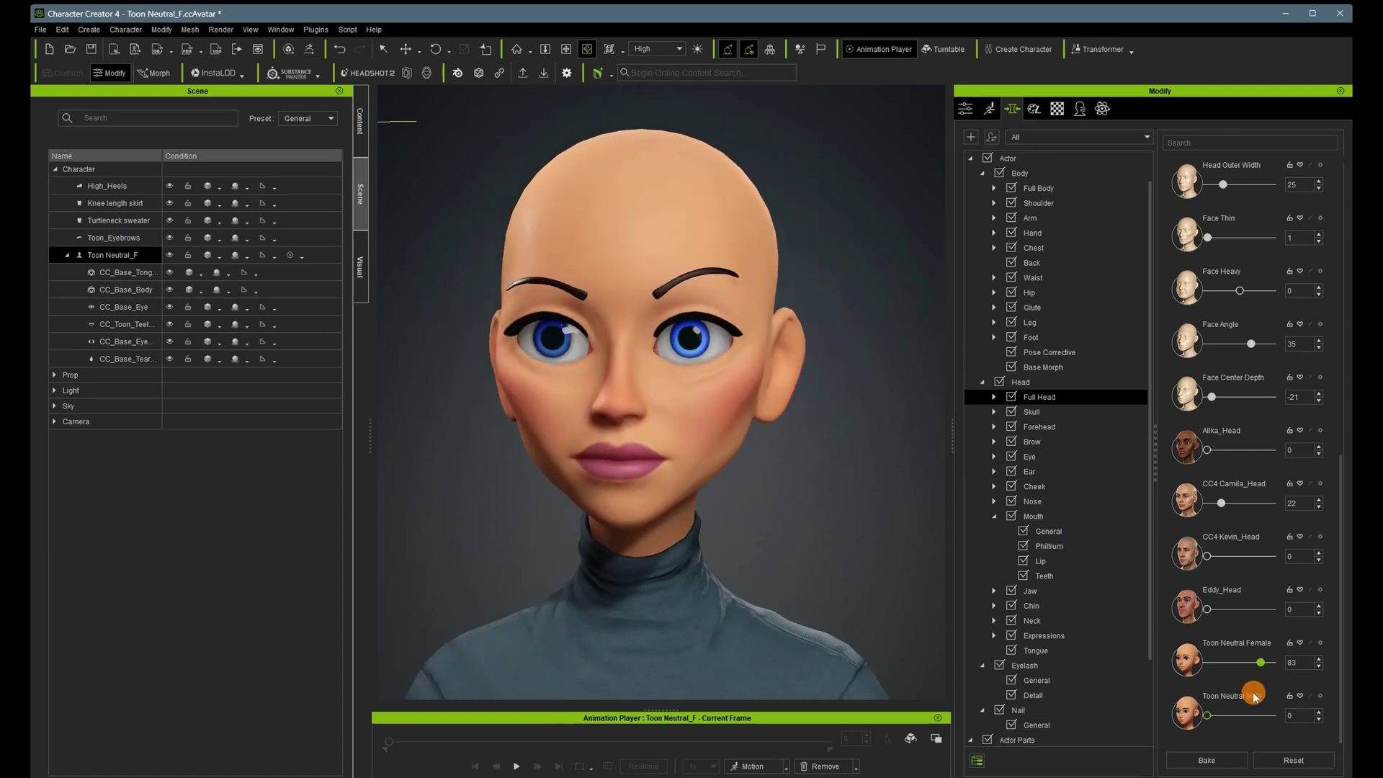
pyautogui.scroll(3, 1244, 609)
pyautogui.moveTo(570, 582); pyautogui.dragTo(709, 580)
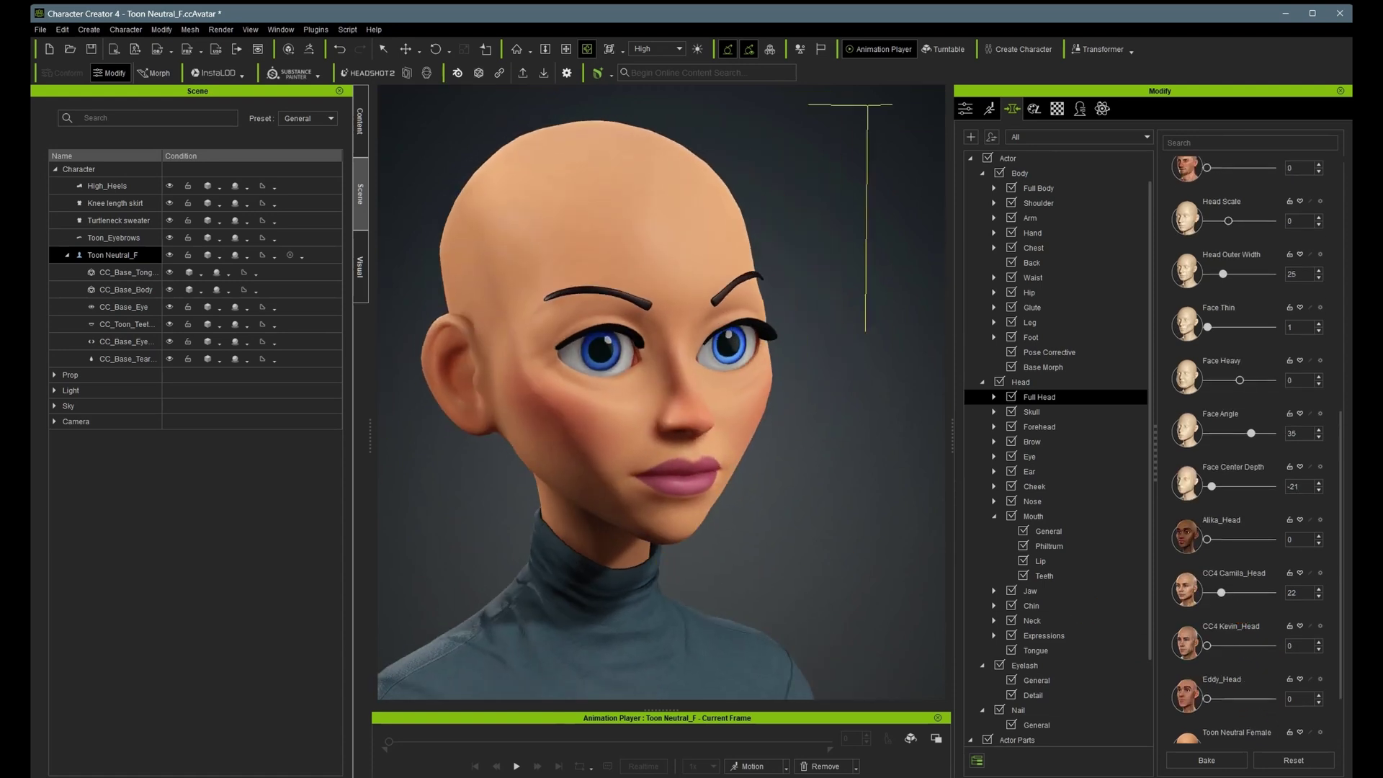
# Examine the character's head and upper body in profile with the selection cleared.
pyautogui.scroll(-6, 648, 547)
pyautogui.press('c')
pyautogui.moveTo(827, 583); pyautogui.dragTo(652, 576)
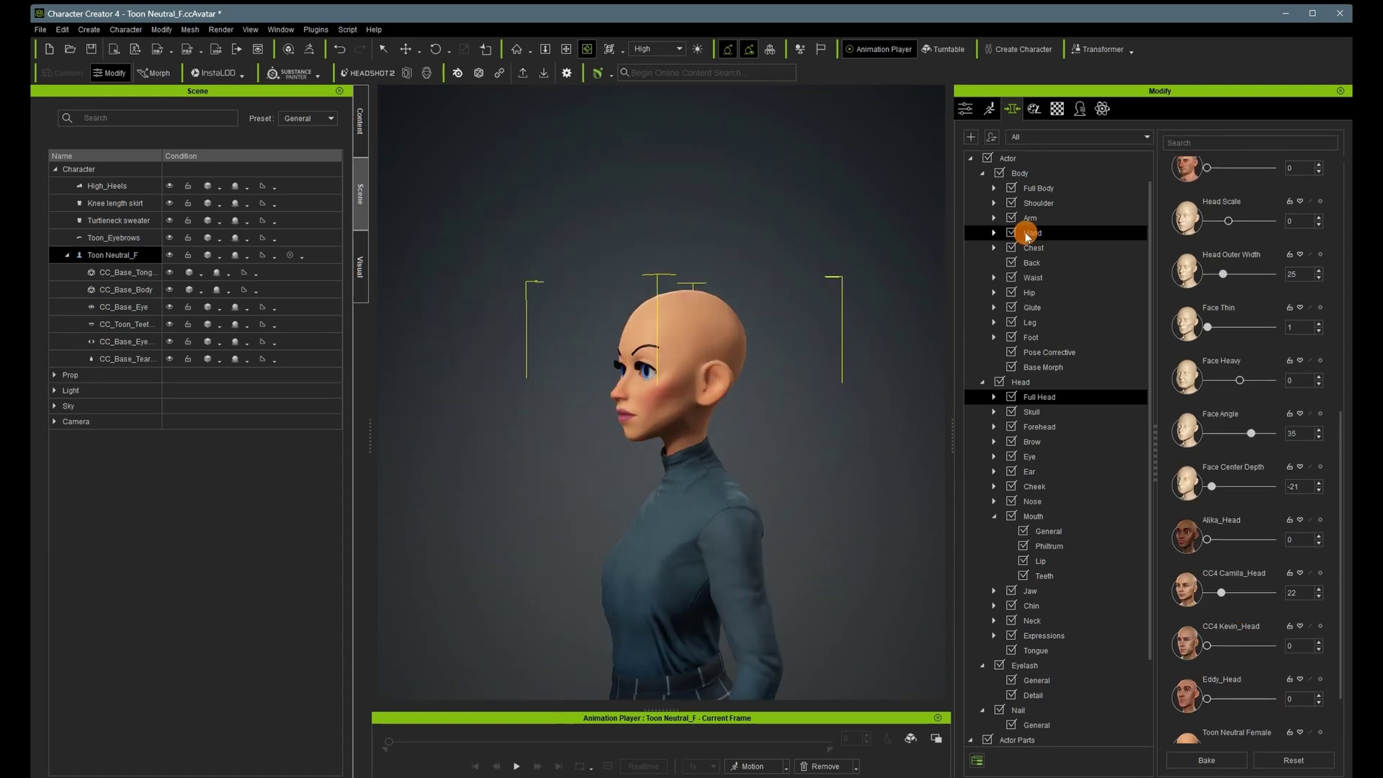
pyautogui.click(961, 109)
pyautogui.press('x')
pyautogui.click(308, 524)
pyautogui.click(465, 510)
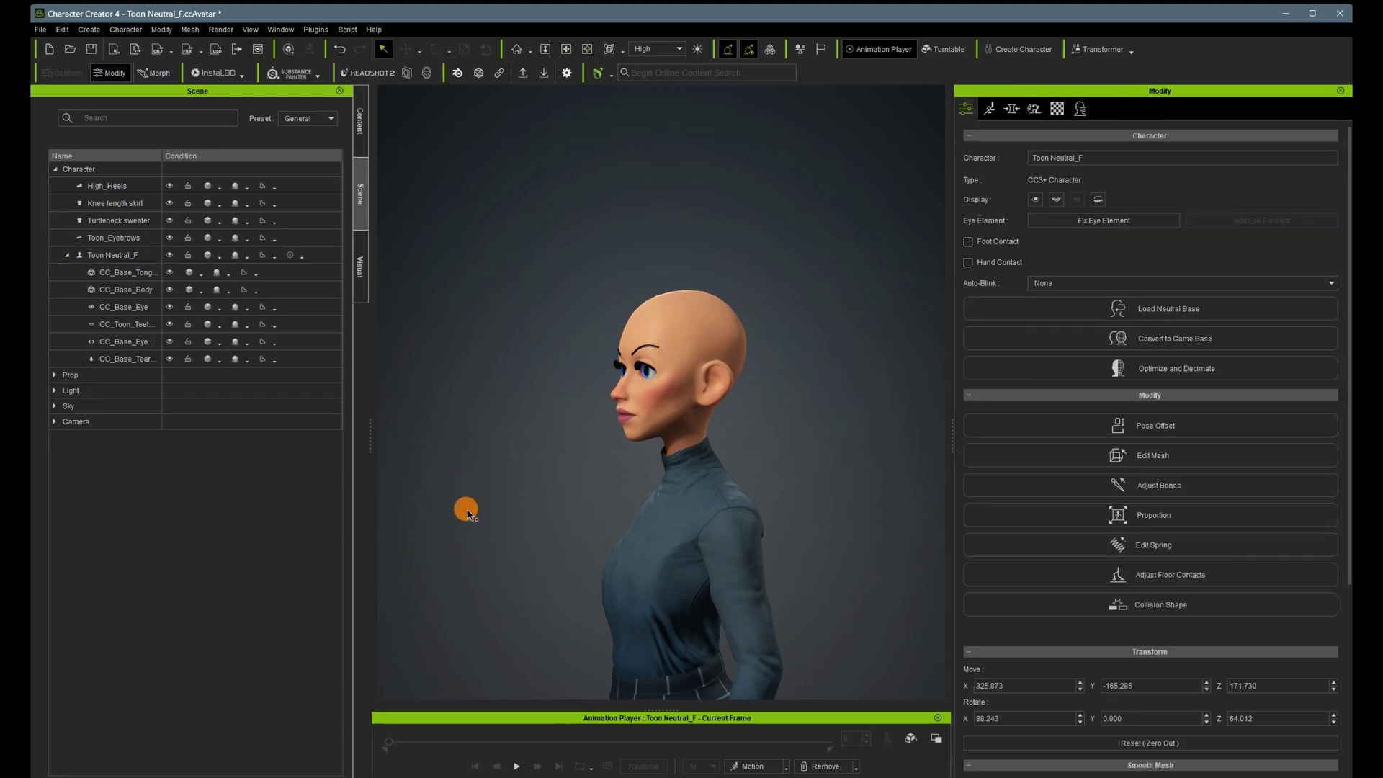
pyautogui.press('x')
pyautogui.moveTo(537, 551); pyautogui.dragTo(526, 434)
# Find the Side part wavy hair in the Stylings hair library and apply it to the character.
pyautogui.click(360, 129)
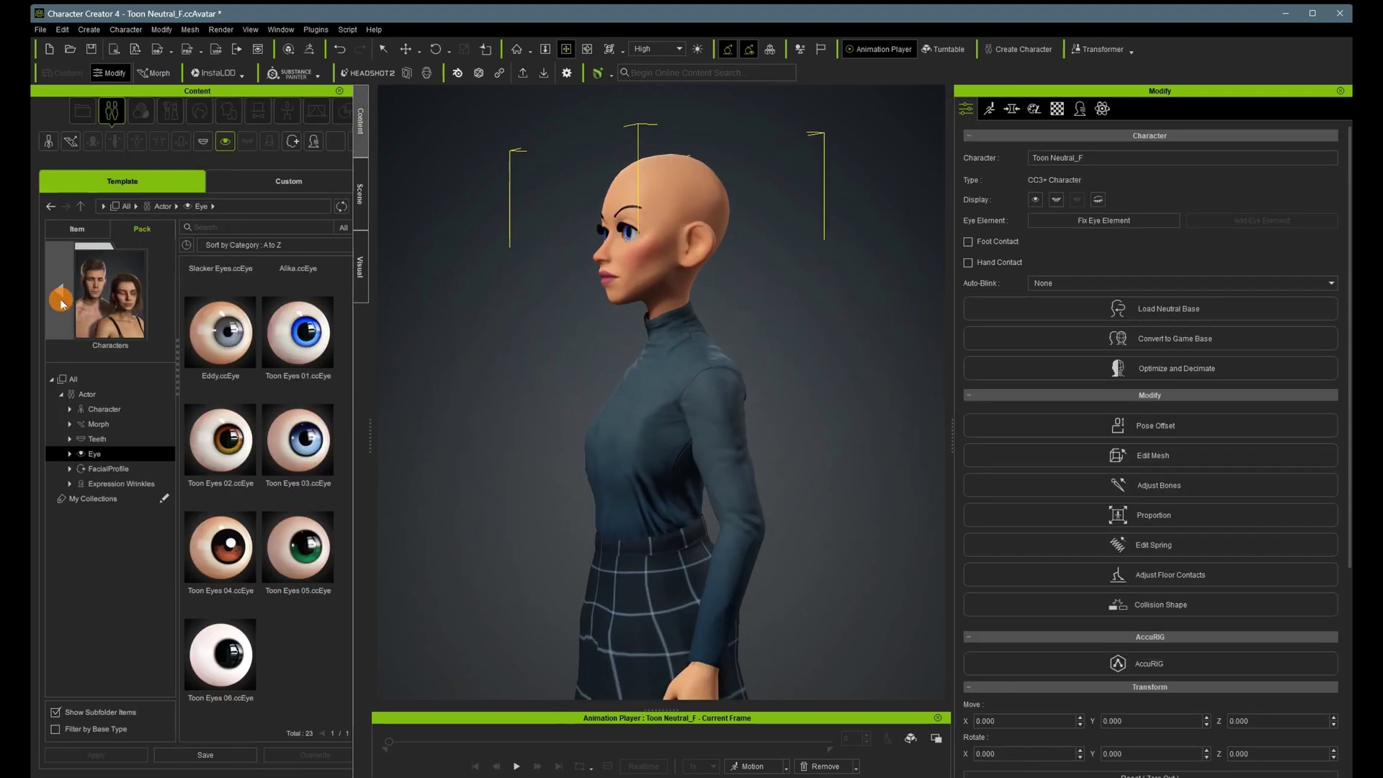
pyautogui.click(61, 288)
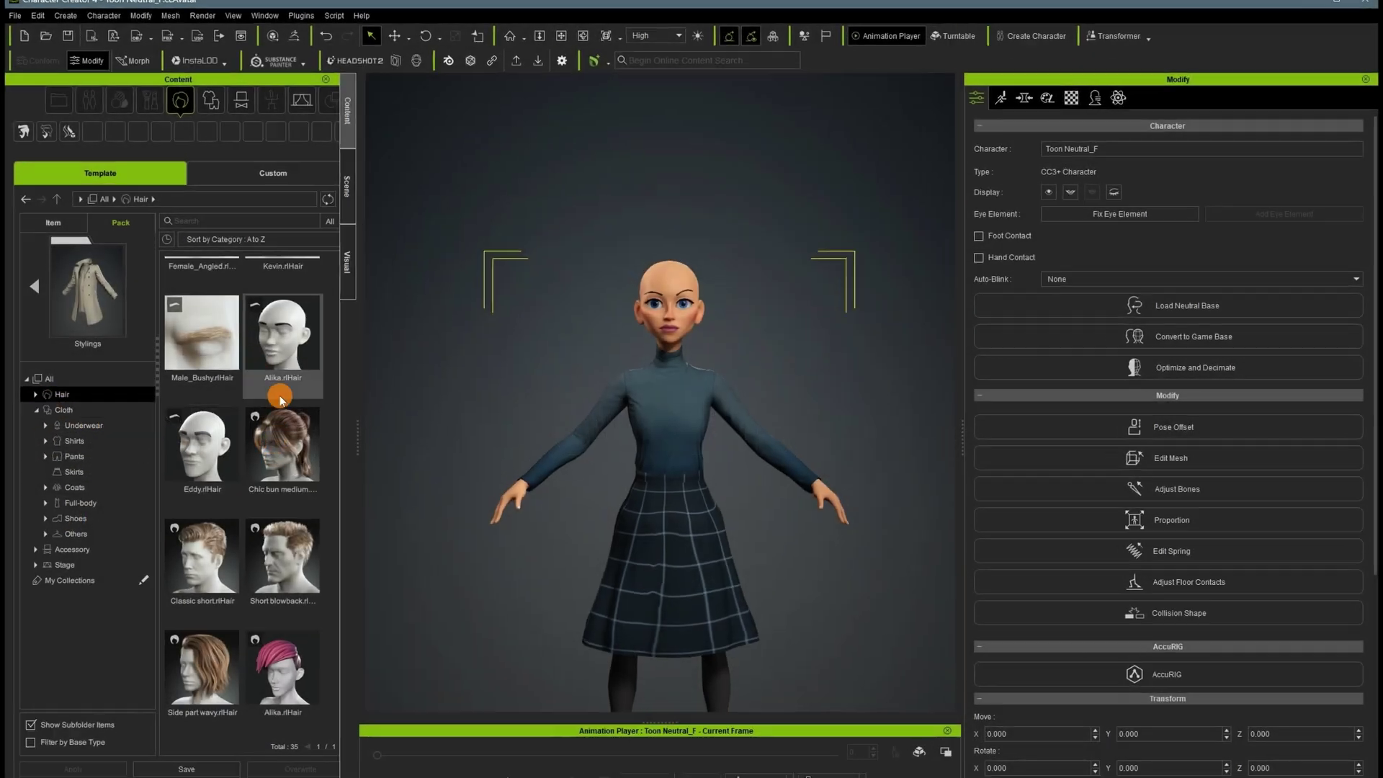
pyautogui.scroll(-3, 292, 432)
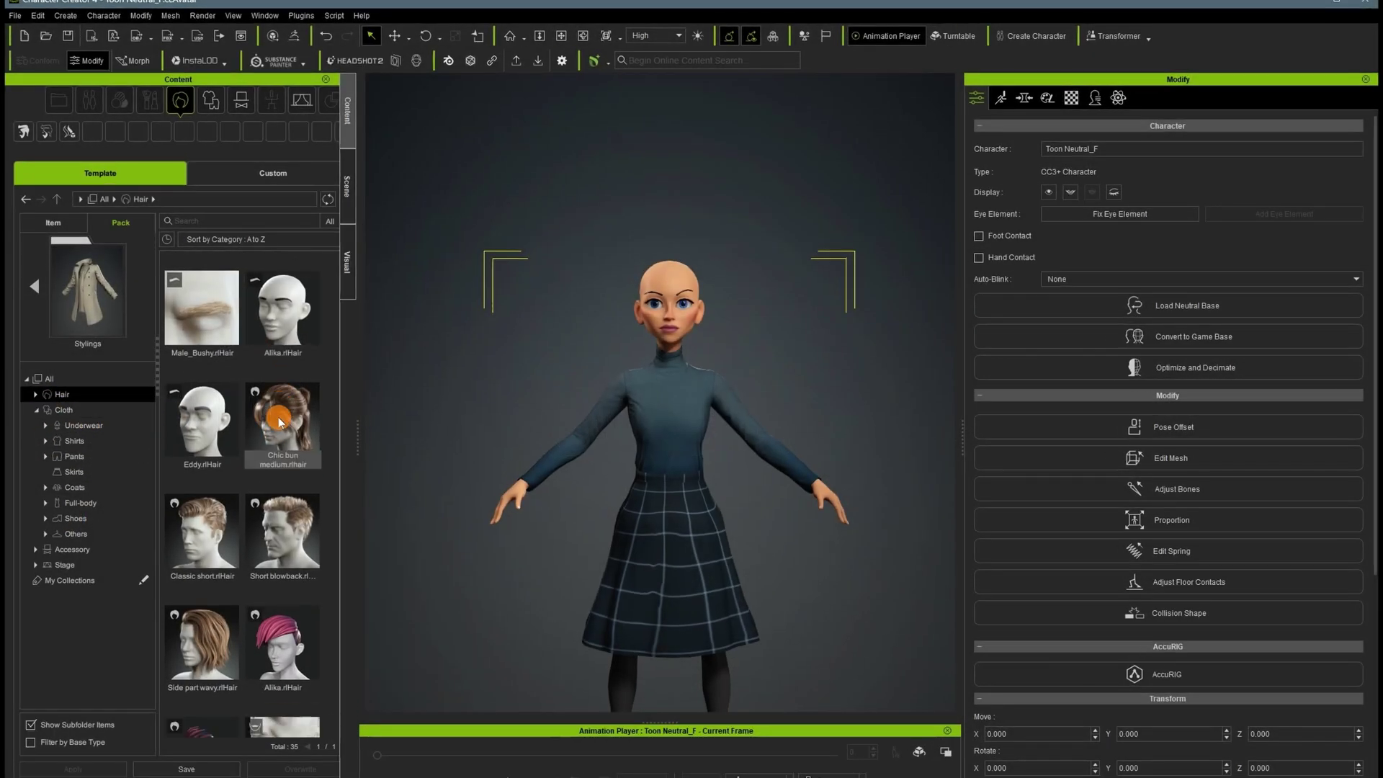
pyautogui.scroll(-3, 193, 547)
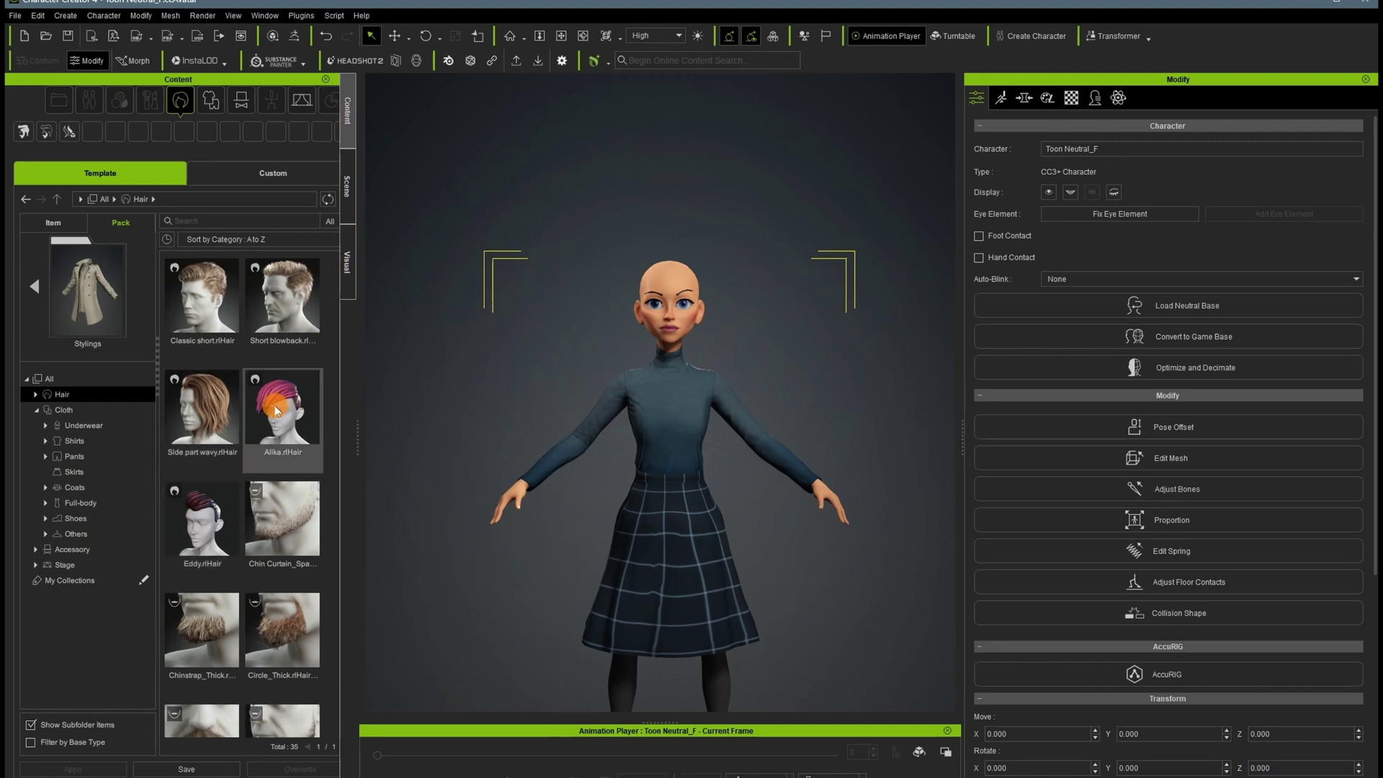
pyautogui.scroll(-5, 277, 411)
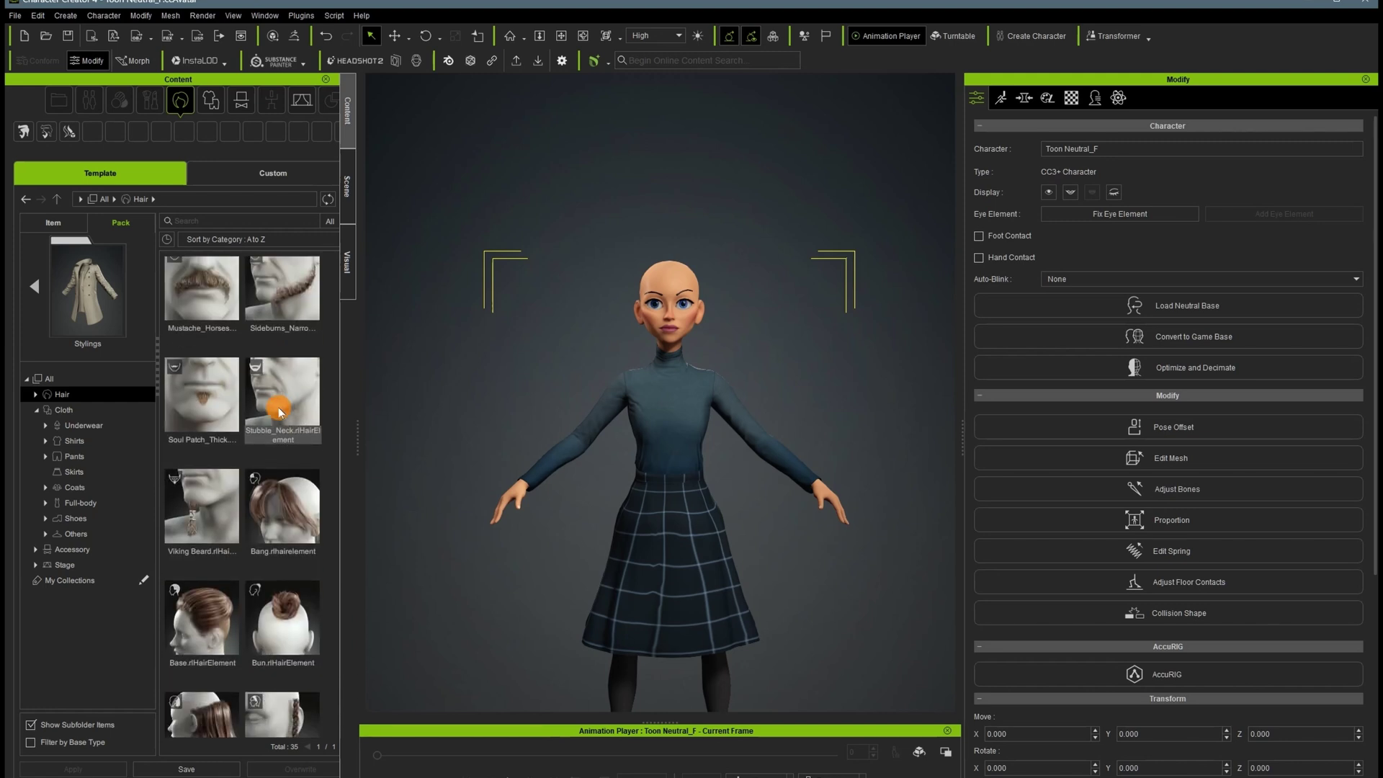
pyautogui.scroll(5, 277, 418)
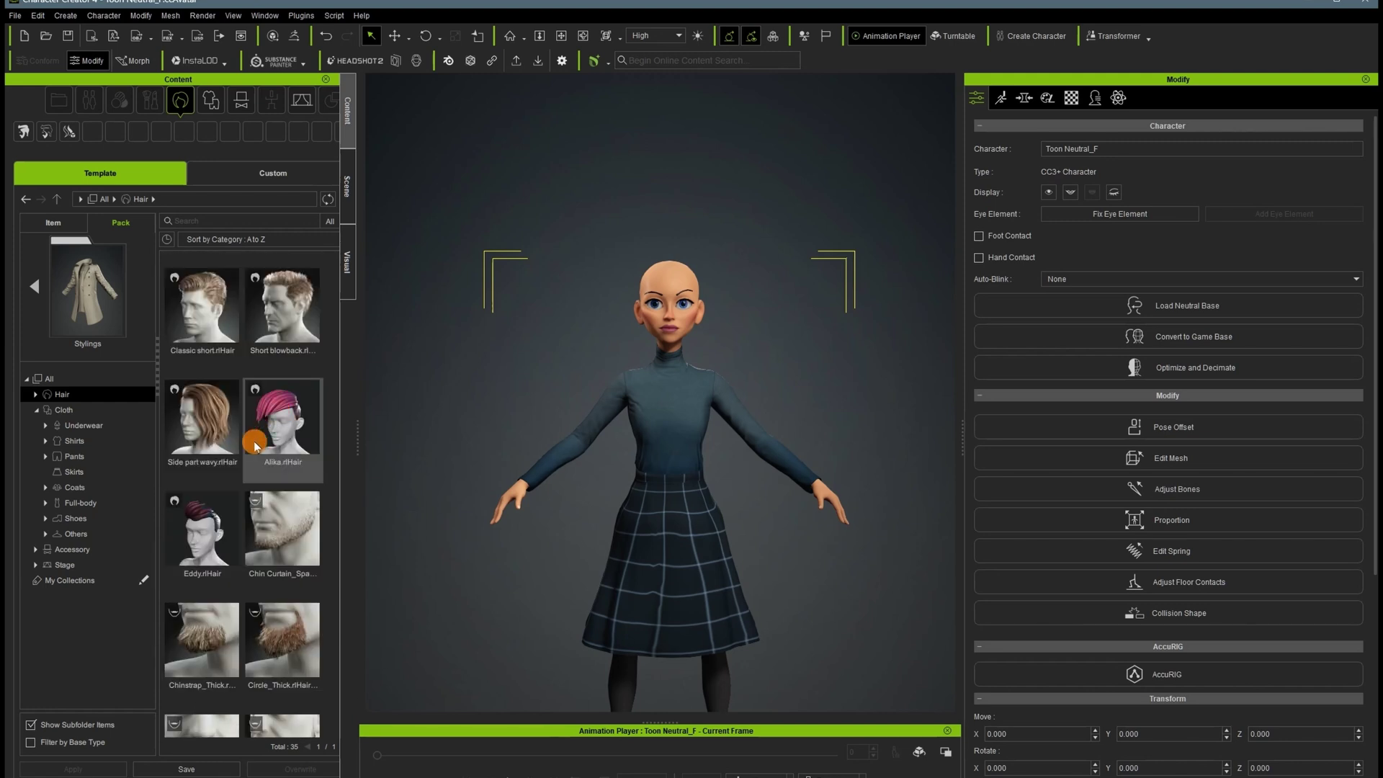
pyautogui.doubleClick(202, 409)
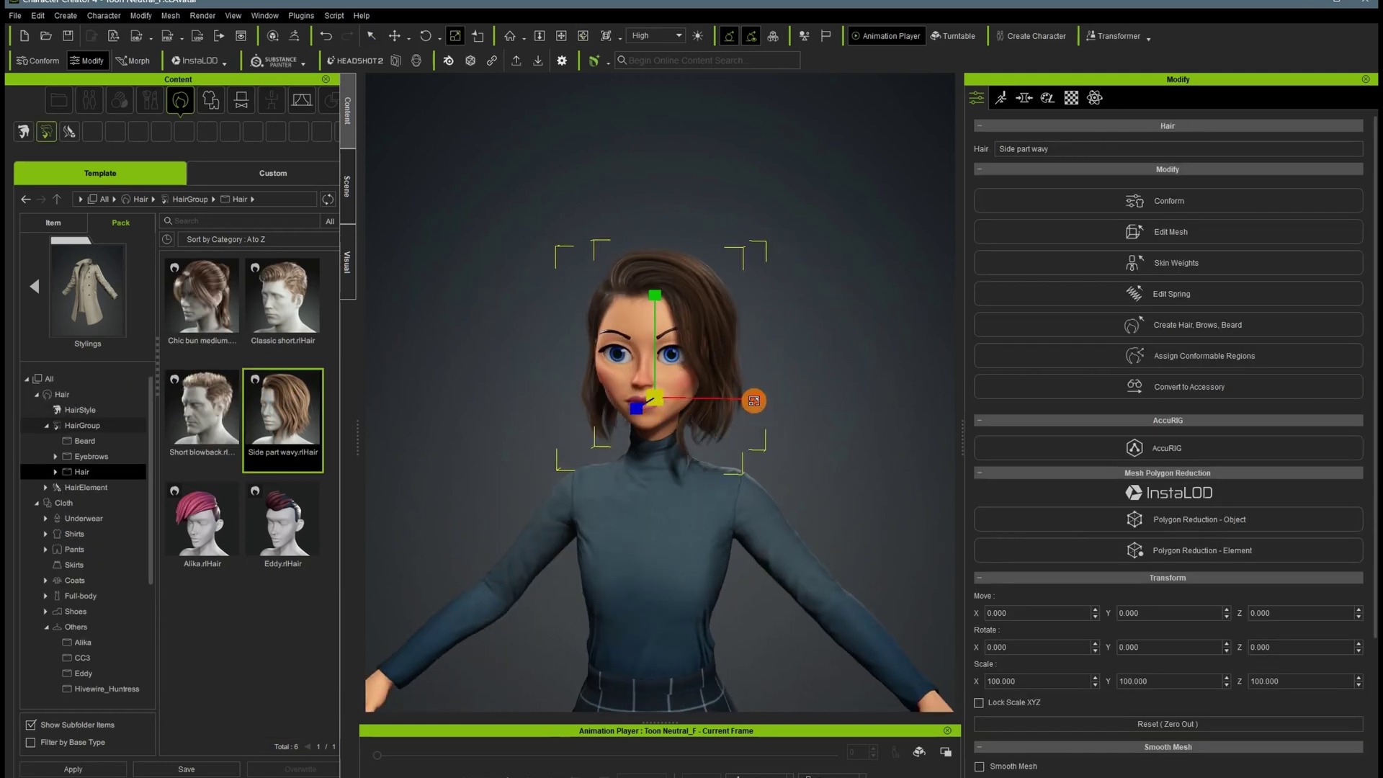
# Widen the Side part wavy hair to an X scale of 104.5.
pyautogui.moveTo(754, 401); pyautogui.dragTo(757, 401)
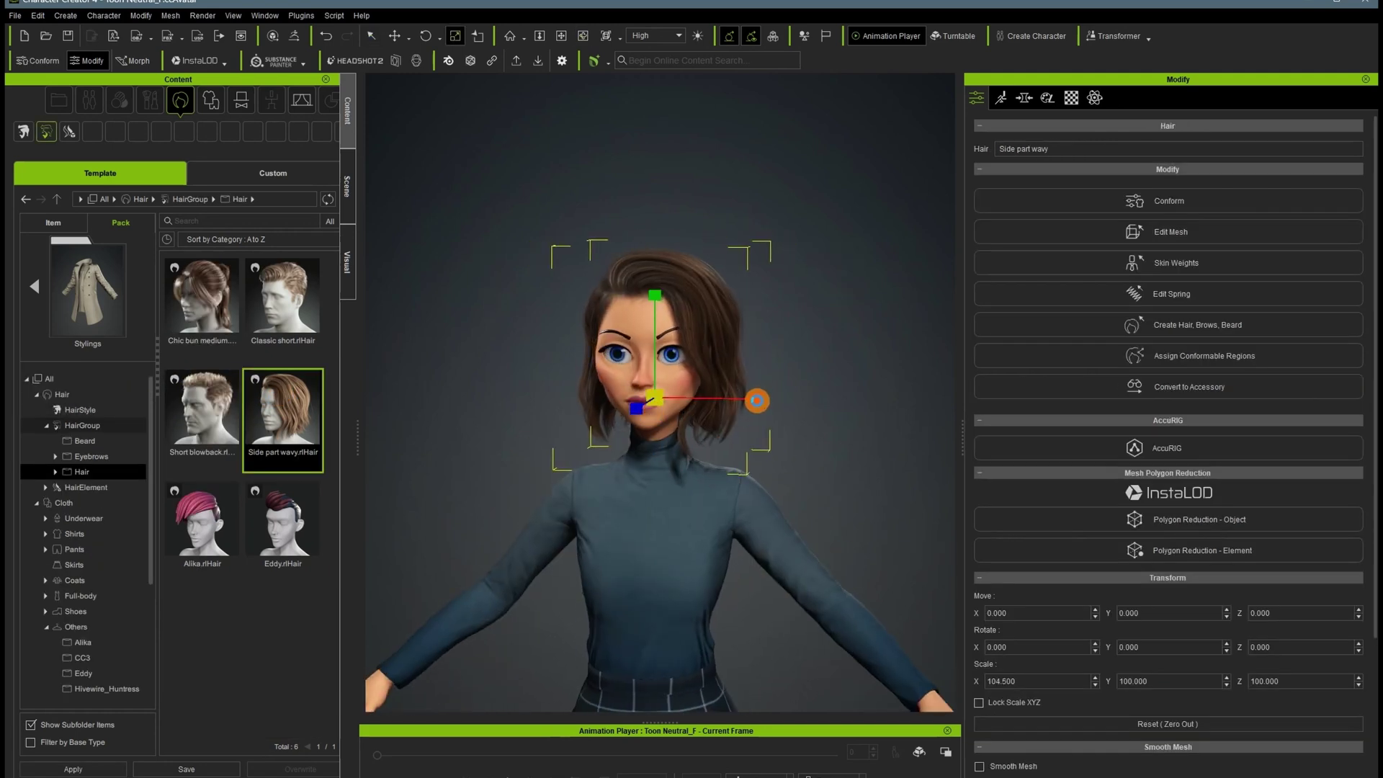
pyautogui.press('c')
pyautogui.moveTo(607, 581); pyautogui.dragTo(687, 582)
# Add the Bang hair element from the hair element library to the character.
pyautogui.click(70, 487)
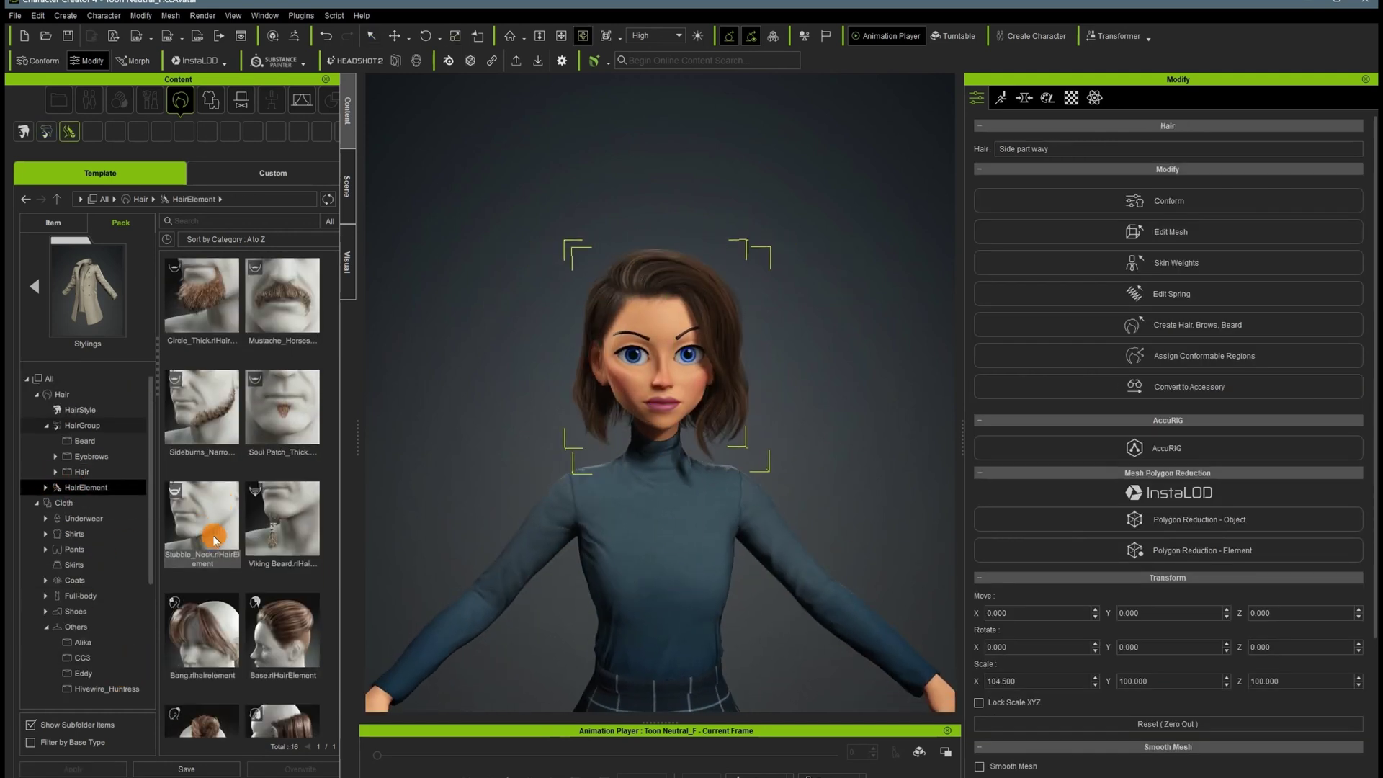
pyautogui.doubleClick(201, 368)
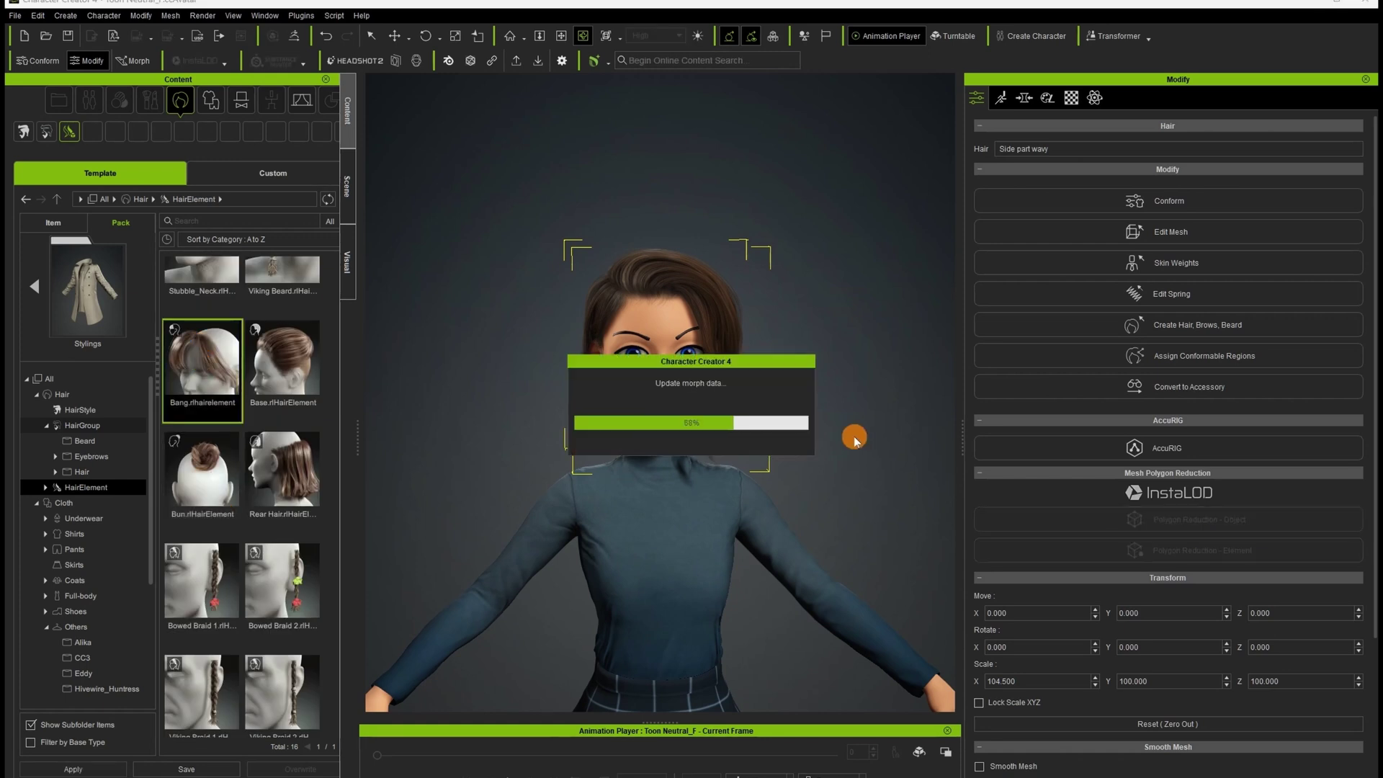
pyautogui.press('c')
pyautogui.moveTo(549, 488); pyautogui.dragTo(600, 511)
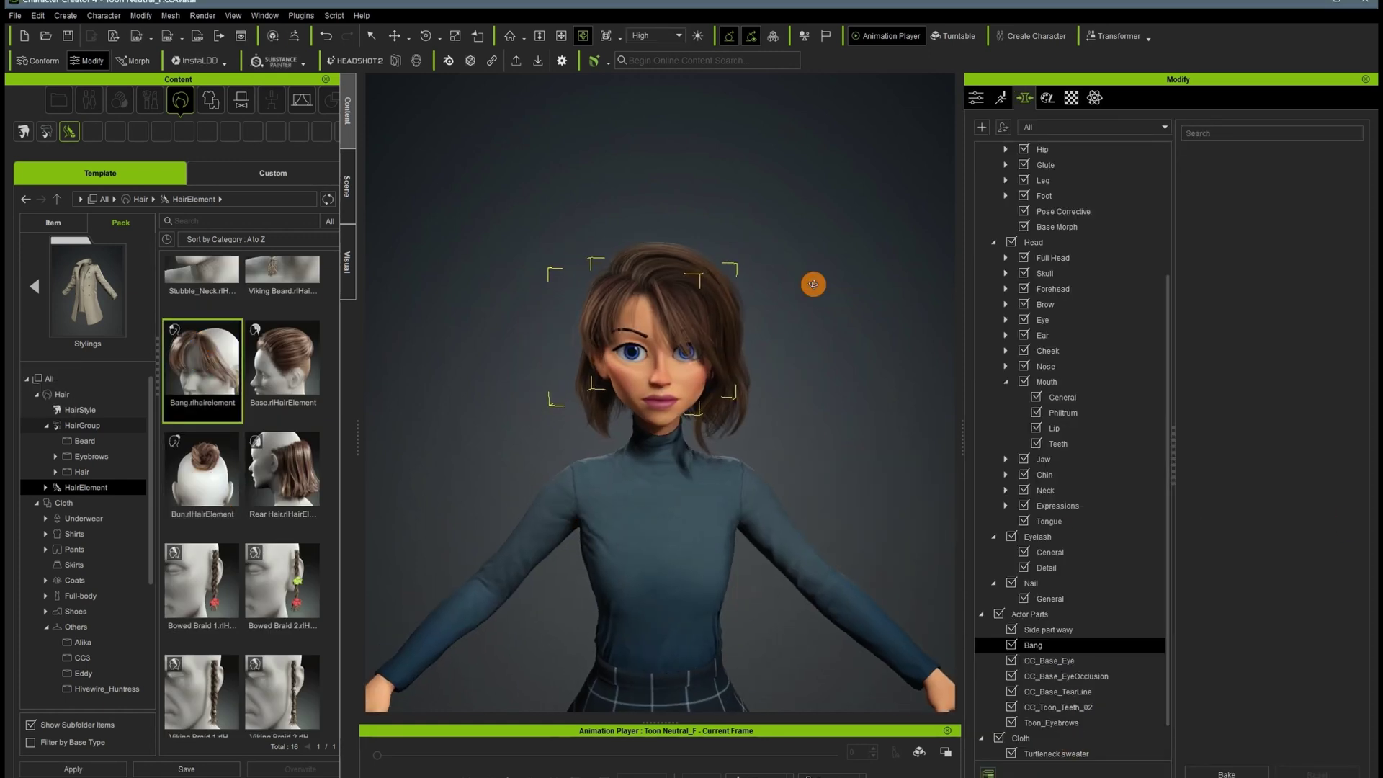
# Shift the Bang hair element slightly sideways over the forehead and check its fit from the side.
pyautogui.press('w')
pyautogui.press('w')
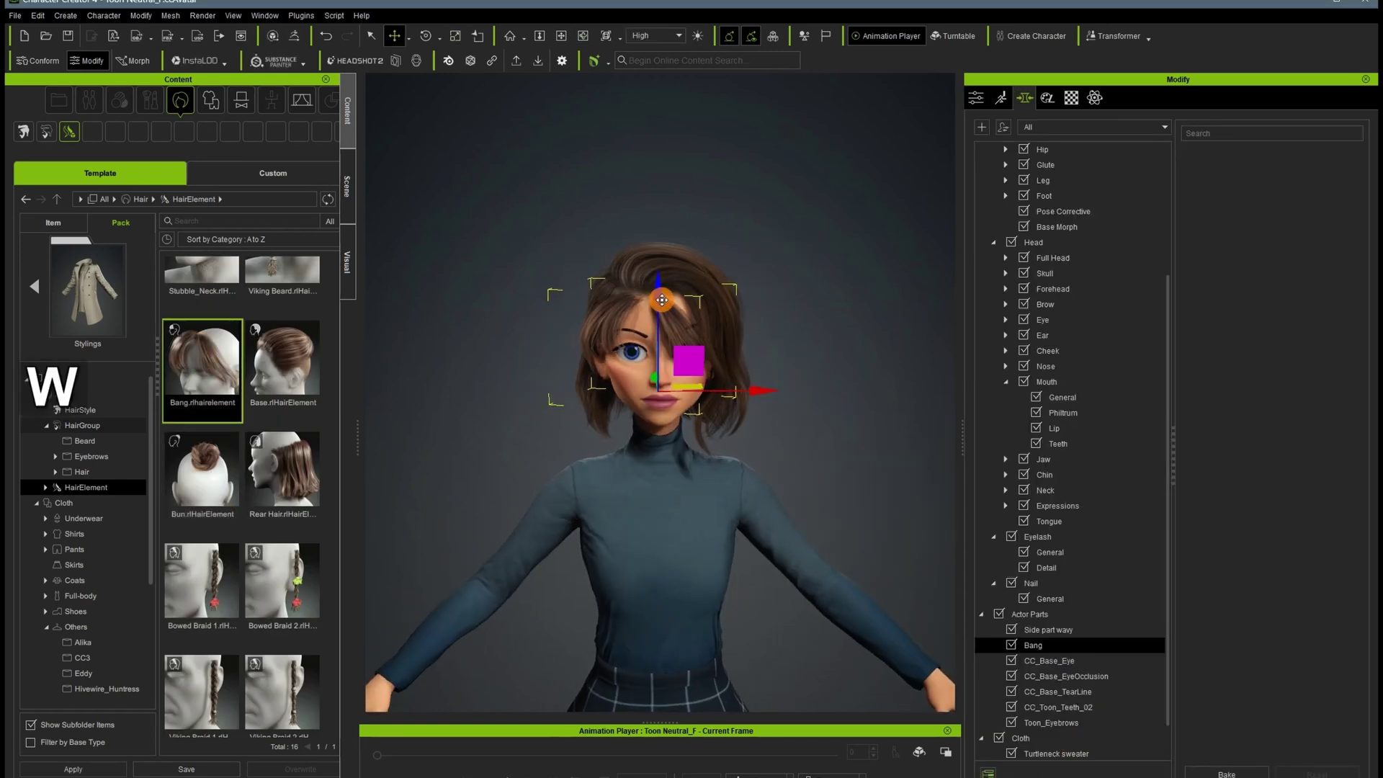
pyautogui.moveTo(756, 374); pyautogui.dragTo(759, 373)
pyautogui.press('c')
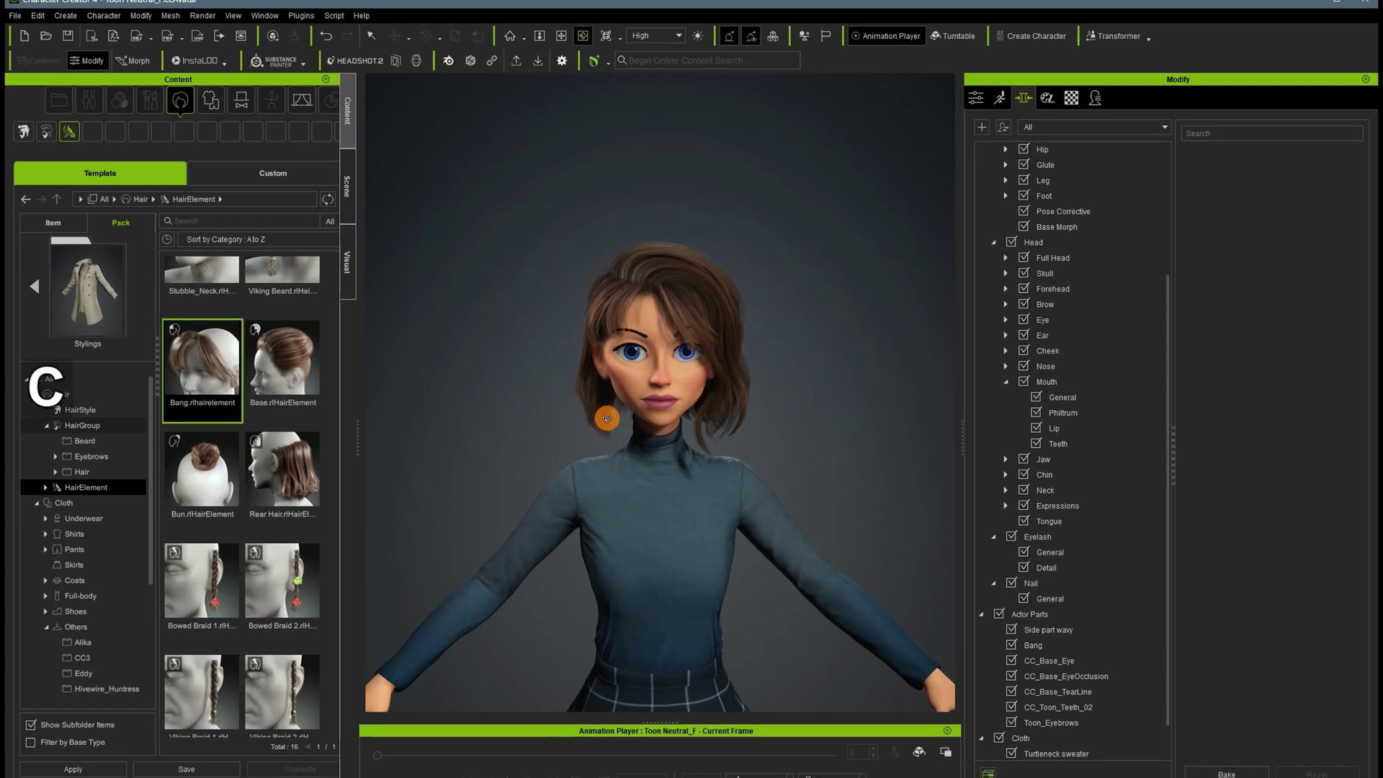
pyautogui.moveTo(608, 417); pyautogui.dragTo(1073, 401)
pyautogui.press('e')
pyautogui.press('r')
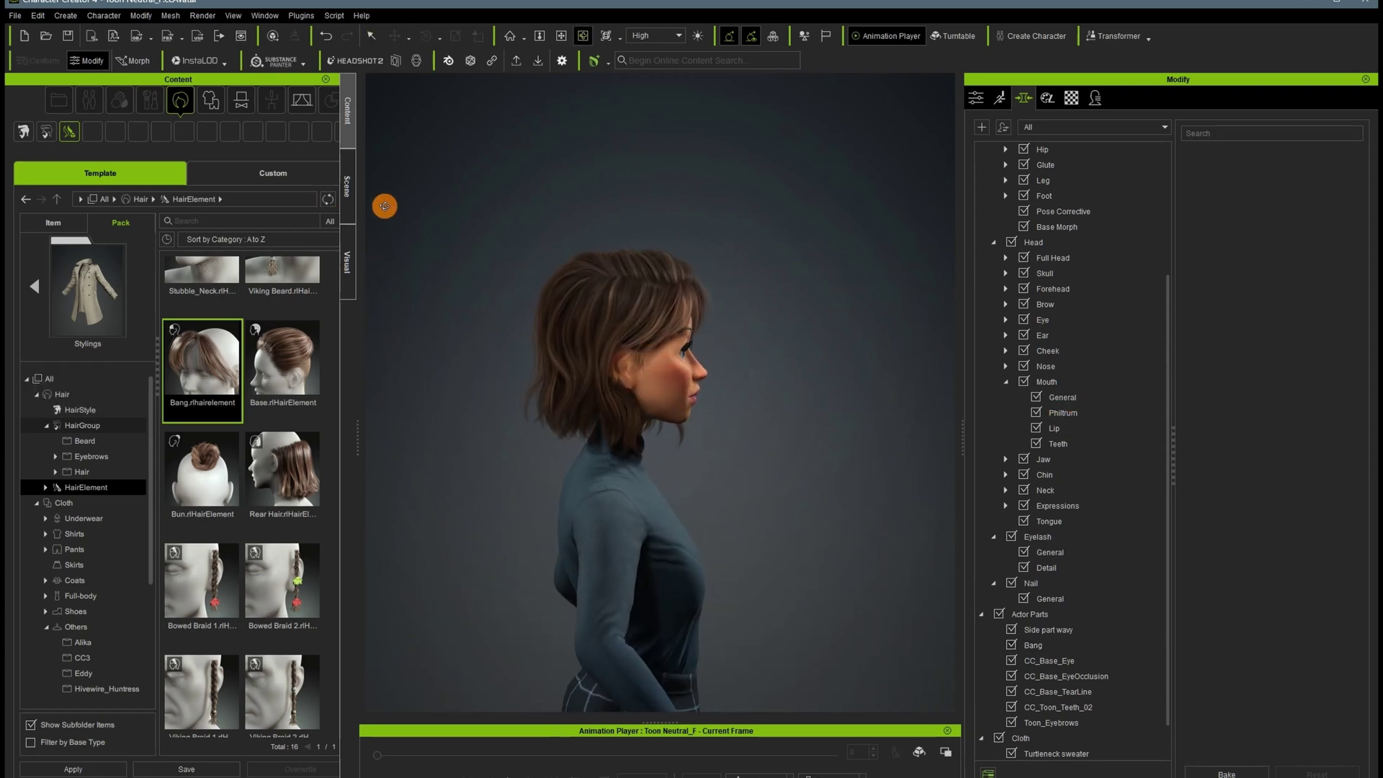
# Set the Side part wavy hair morphs Fluffy_Right and Hairline_High_ALL to 100 and Hairline_High_M to 8.
pyautogui.click(346, 186)
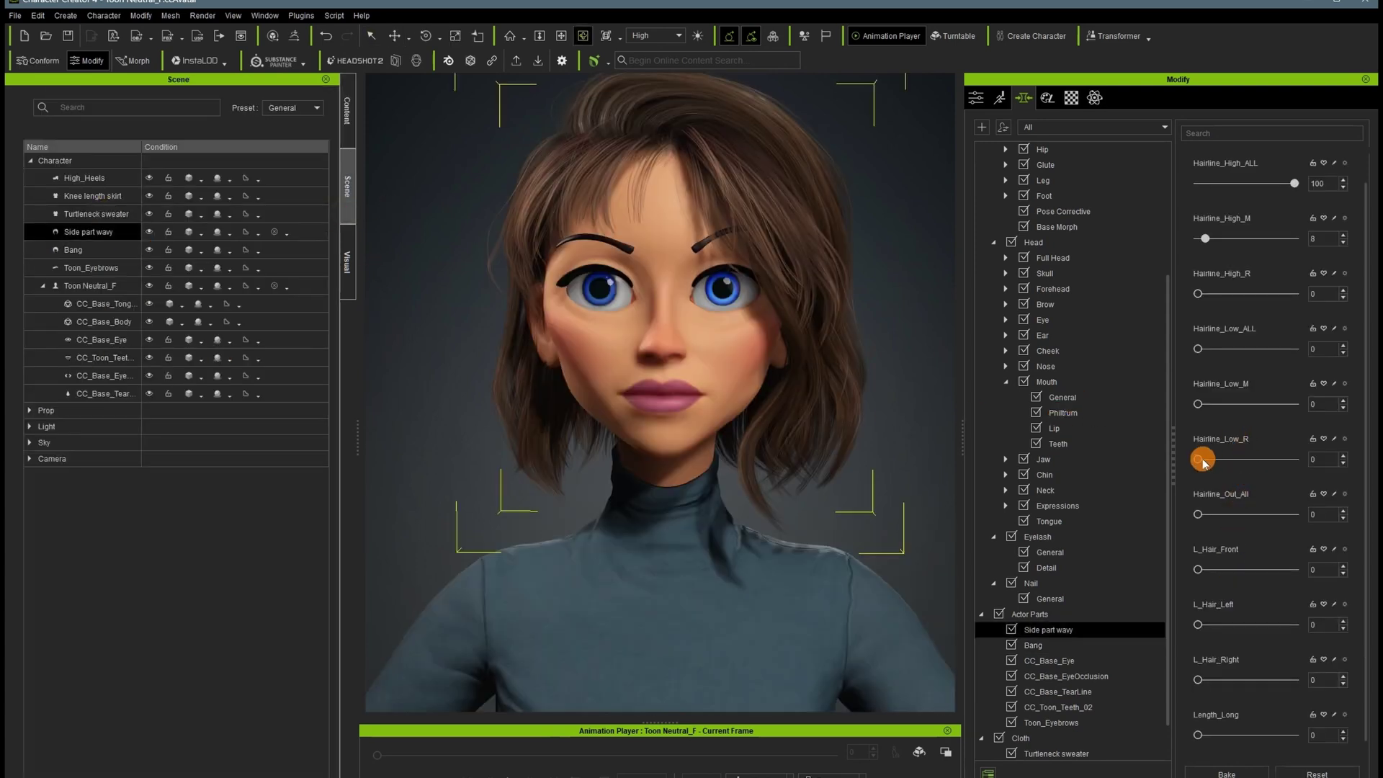
pyautogui.scroll(3, 1243, 389)
pyautogui.scroll(1, 1242, 387)
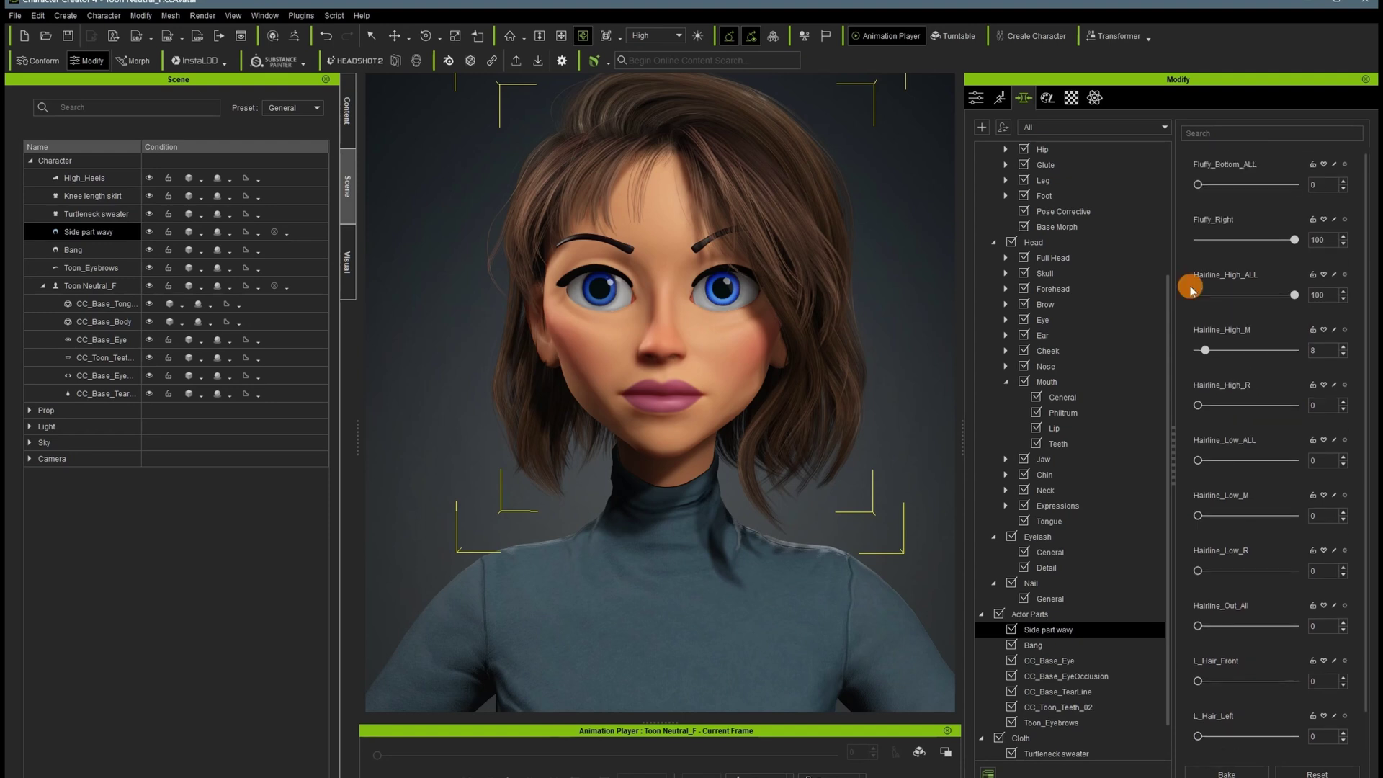
pyautogui.press('x')
pyautogui.press('c')
pyautogui.moveTo(627, 504); pyautogui.dragTo(827, 330)
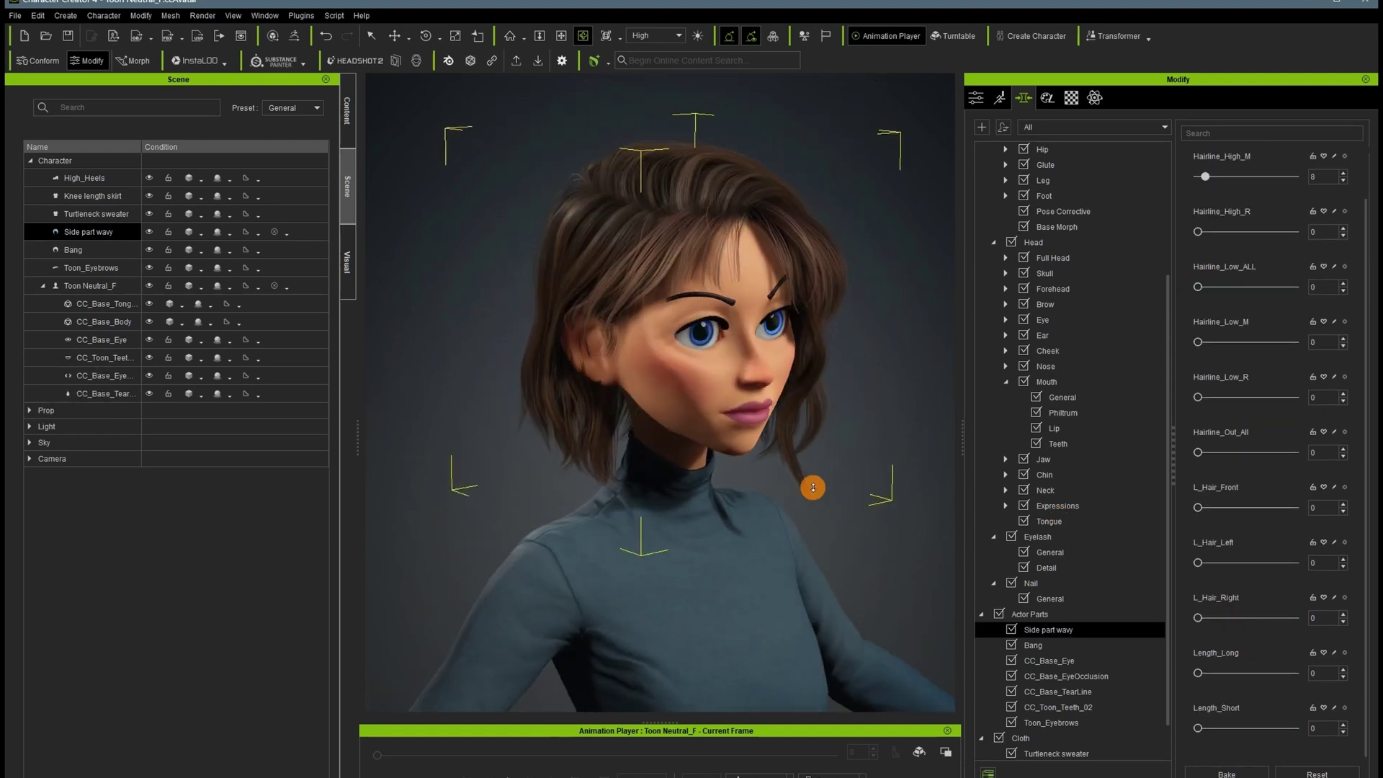
# Copy the Side part wavy hair's Roughness texture into its empty Base Color channel.
pyautogui.press('z')
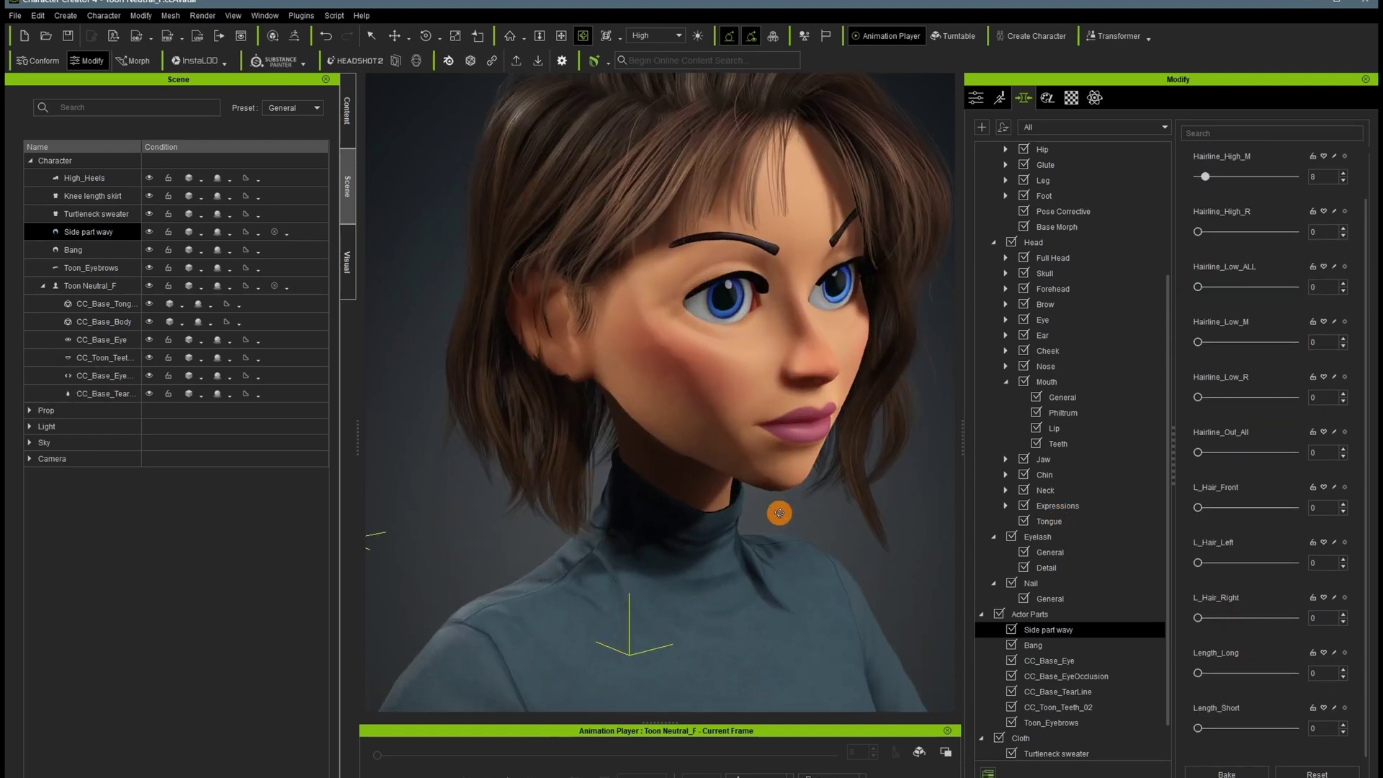
pyautogui.press('x')
pyautogui.moveTo(780, 512); pyautogui.dragTo(780, 619)
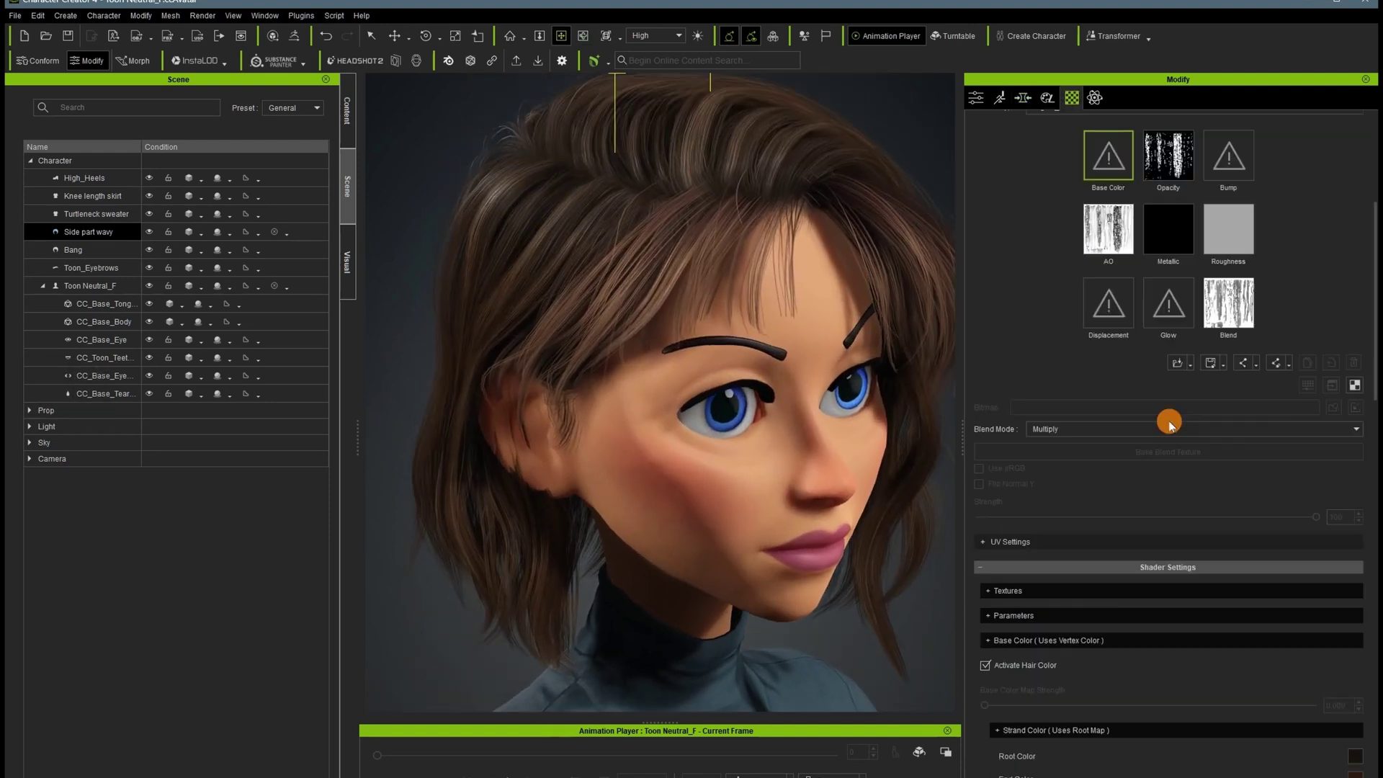
pyautogui.scroll(1, 1170, 422)
pyautogui.rightClick(1231, 311)
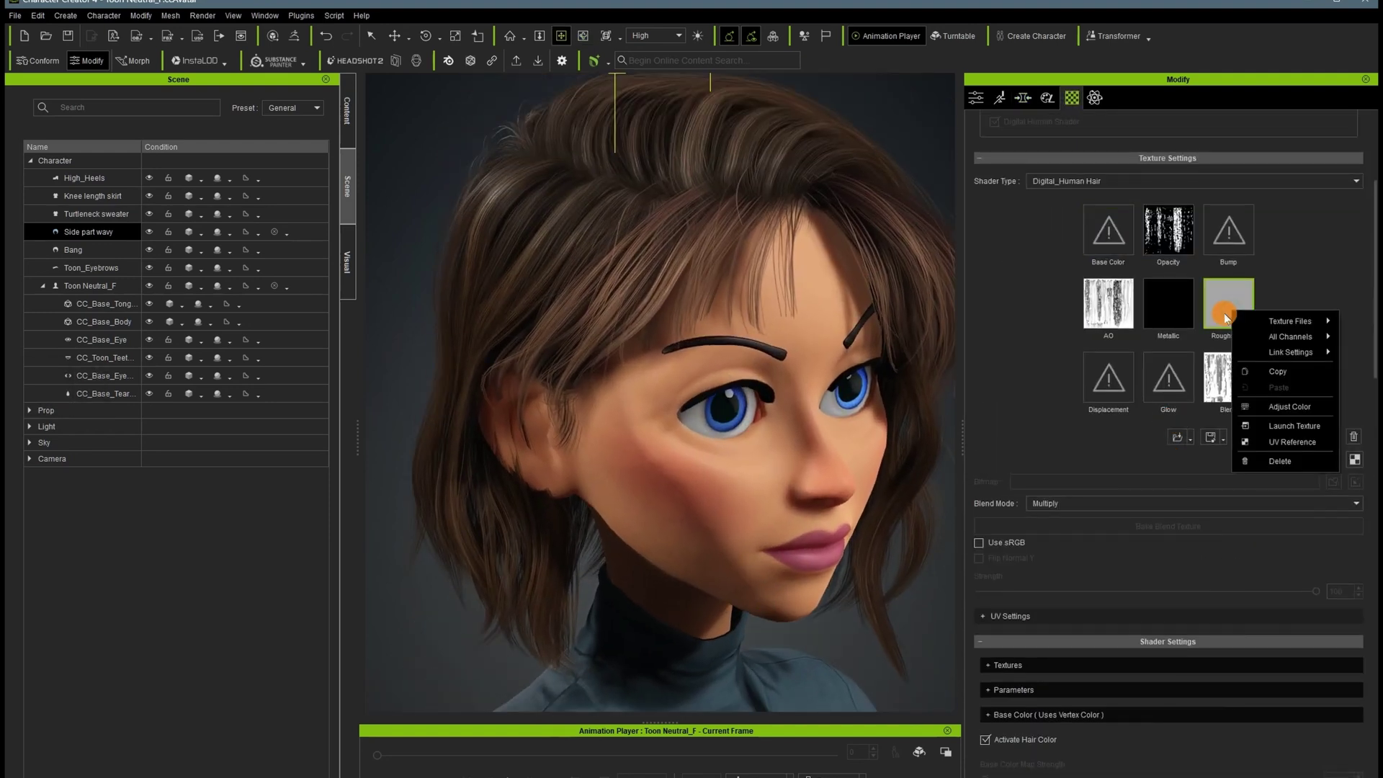
pyautogui.click(1277, 371)
pyautogui.rightClick(1124, 224)
pyautogui.click(1181, 299)
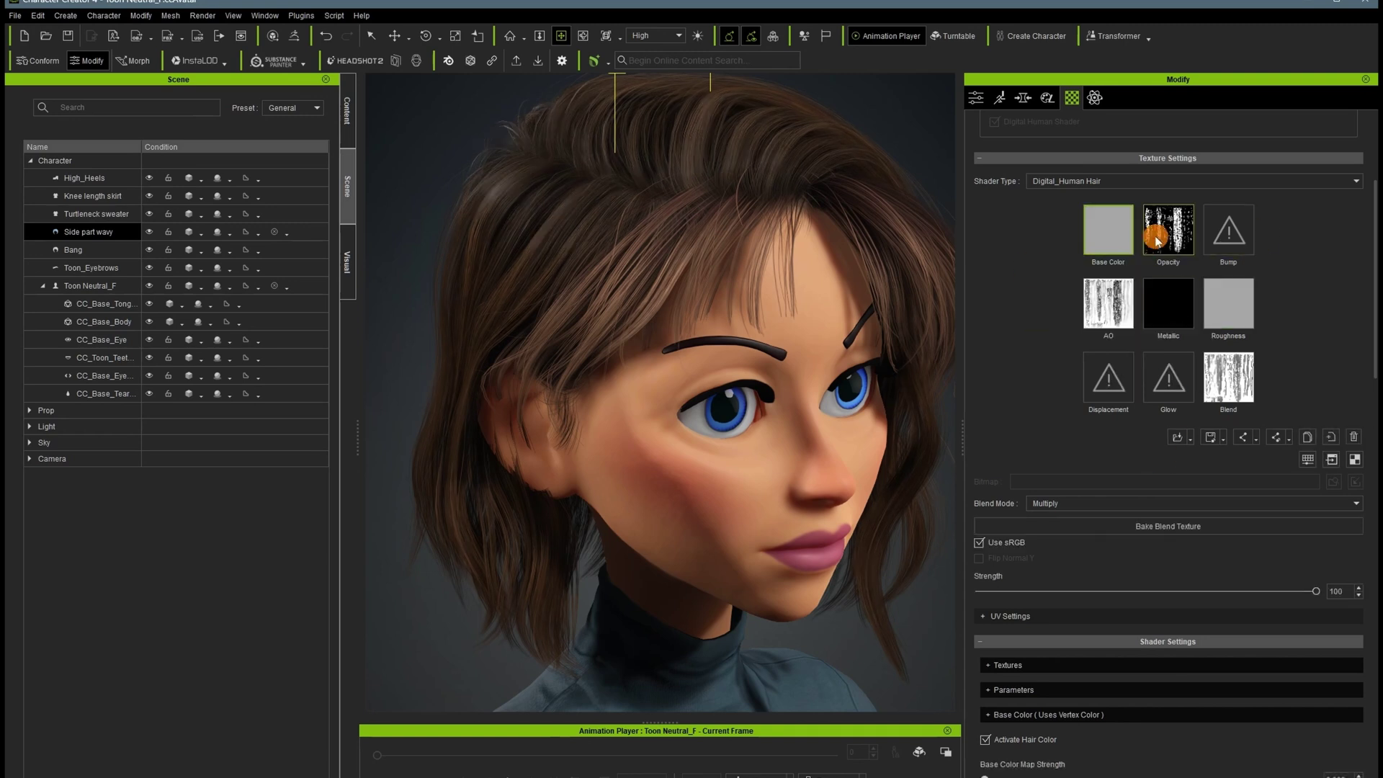
# Try deleting the hair's Opacity texture and put the map back.
pyautogui.rightClick(1187, 230)
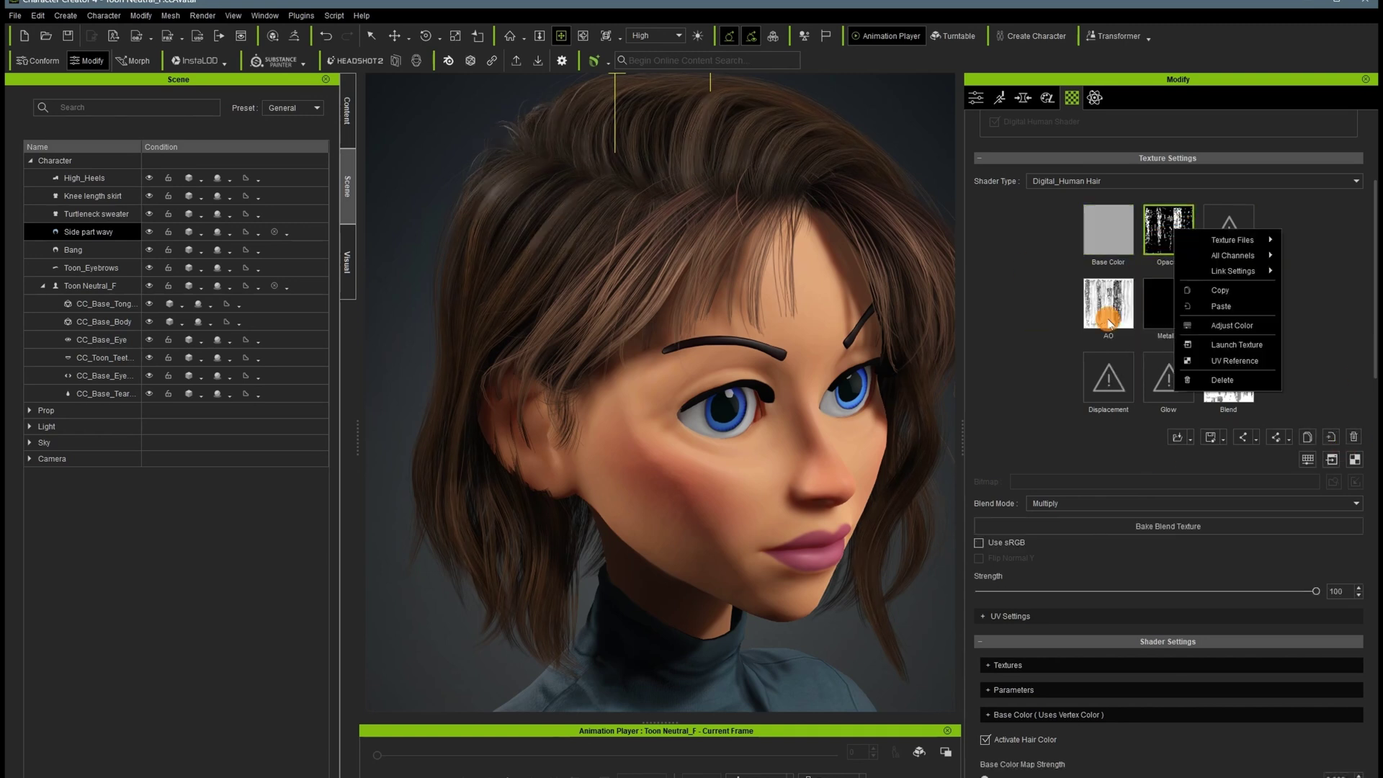
pyautogui.click(1353, 436)
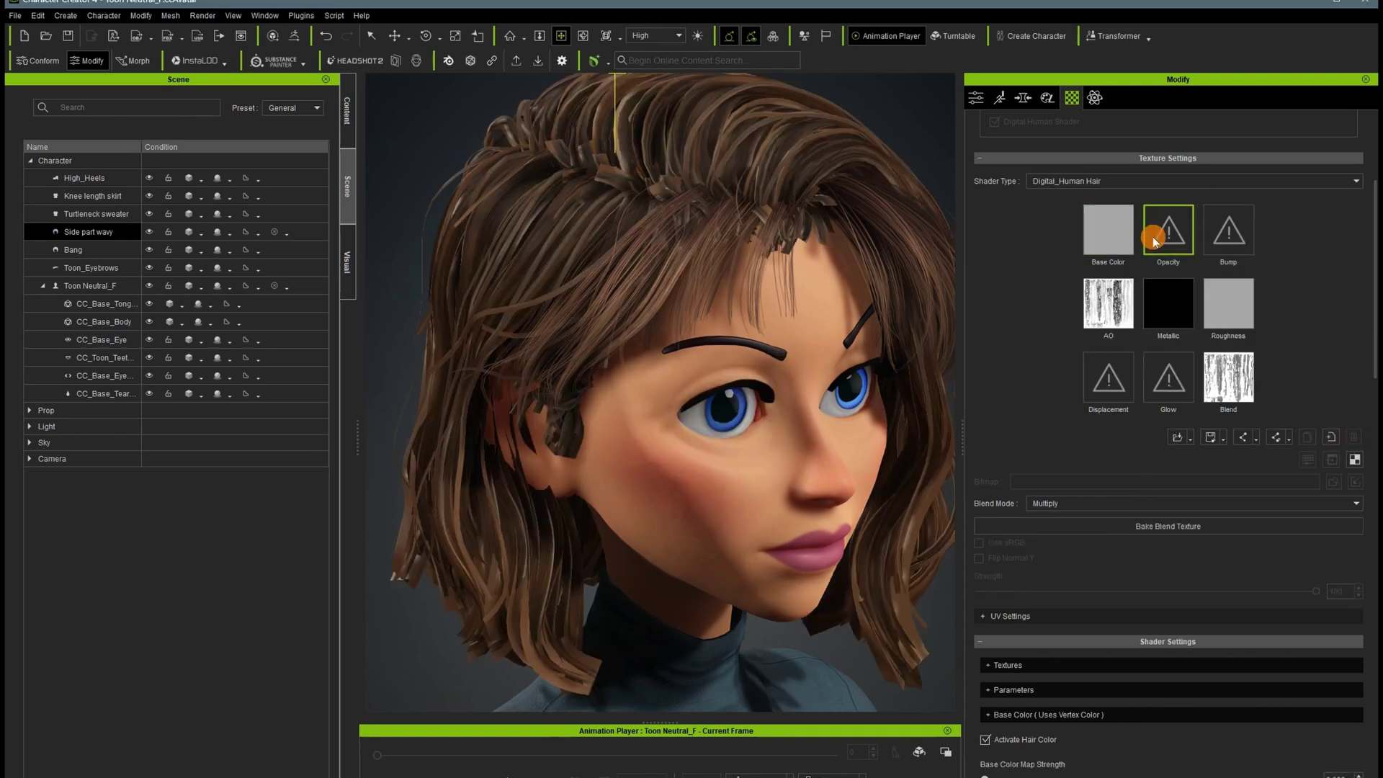
pyautogui.rightClick(1154, 239)
pyautogui.click(1224, 314)
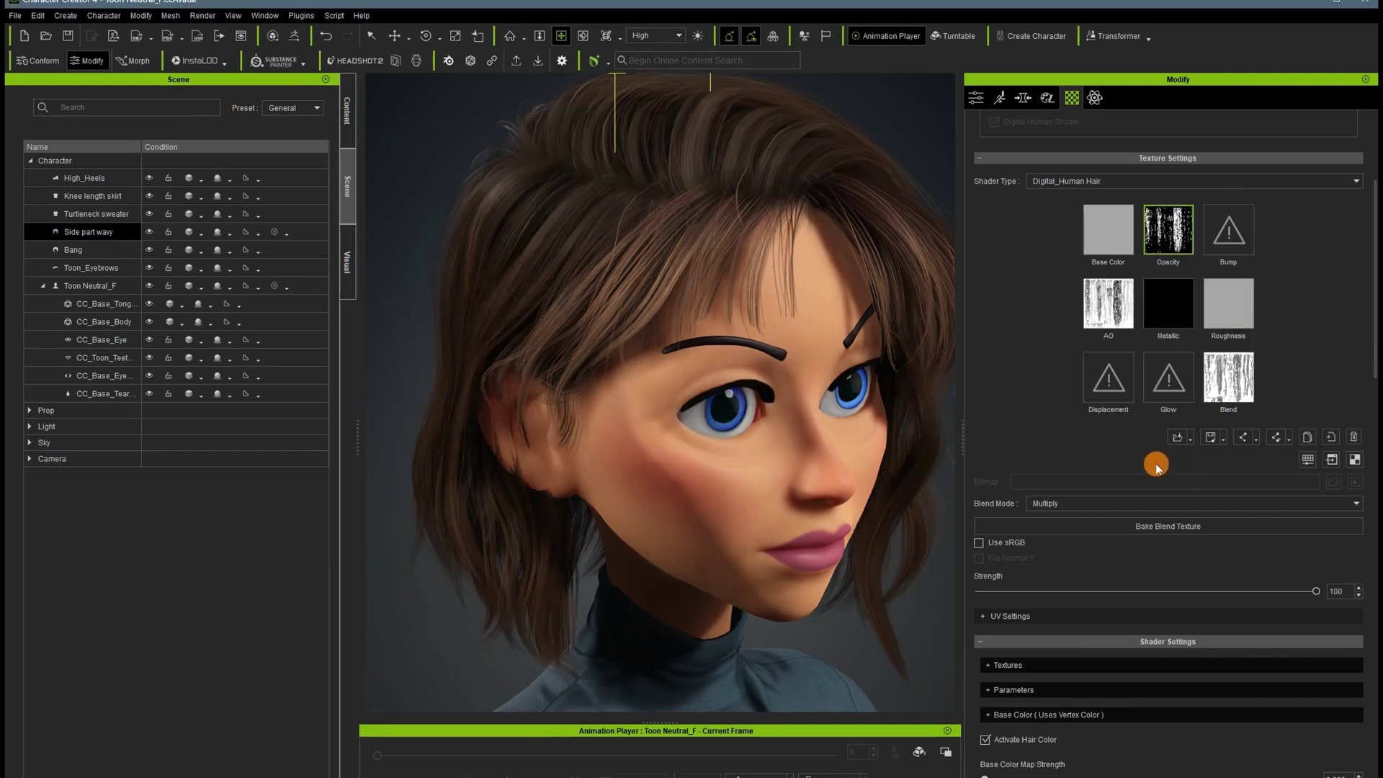
# Adjust the hair's Opacity texture to contrast 100 and brightness 38, and check the thicker strands from behind.
pyautogui.click(1305, 460)
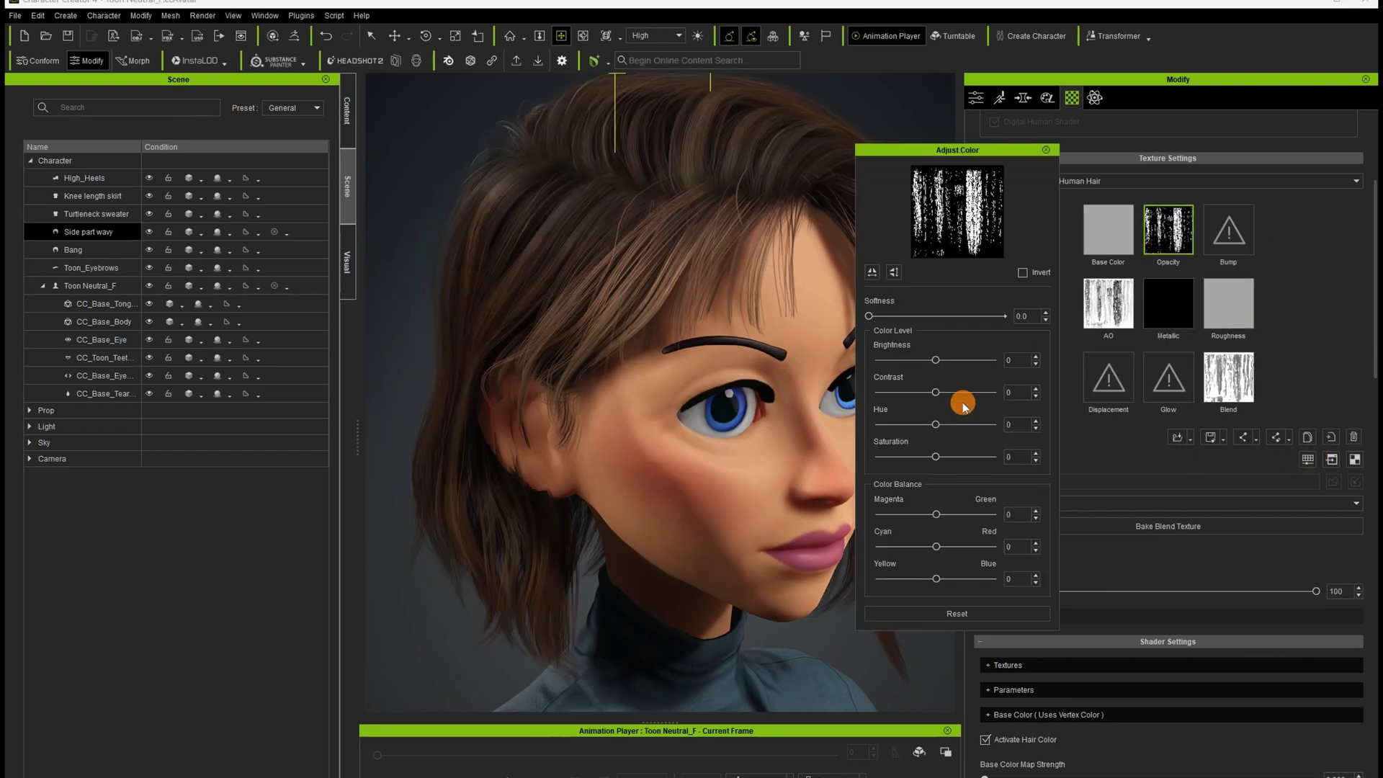
pyautogui.moveTo(936, 393); pyautogui.dragTo(994, 394)
pyautogui.moveTo(913, 363); pyautogui.dragTo(959, 362)
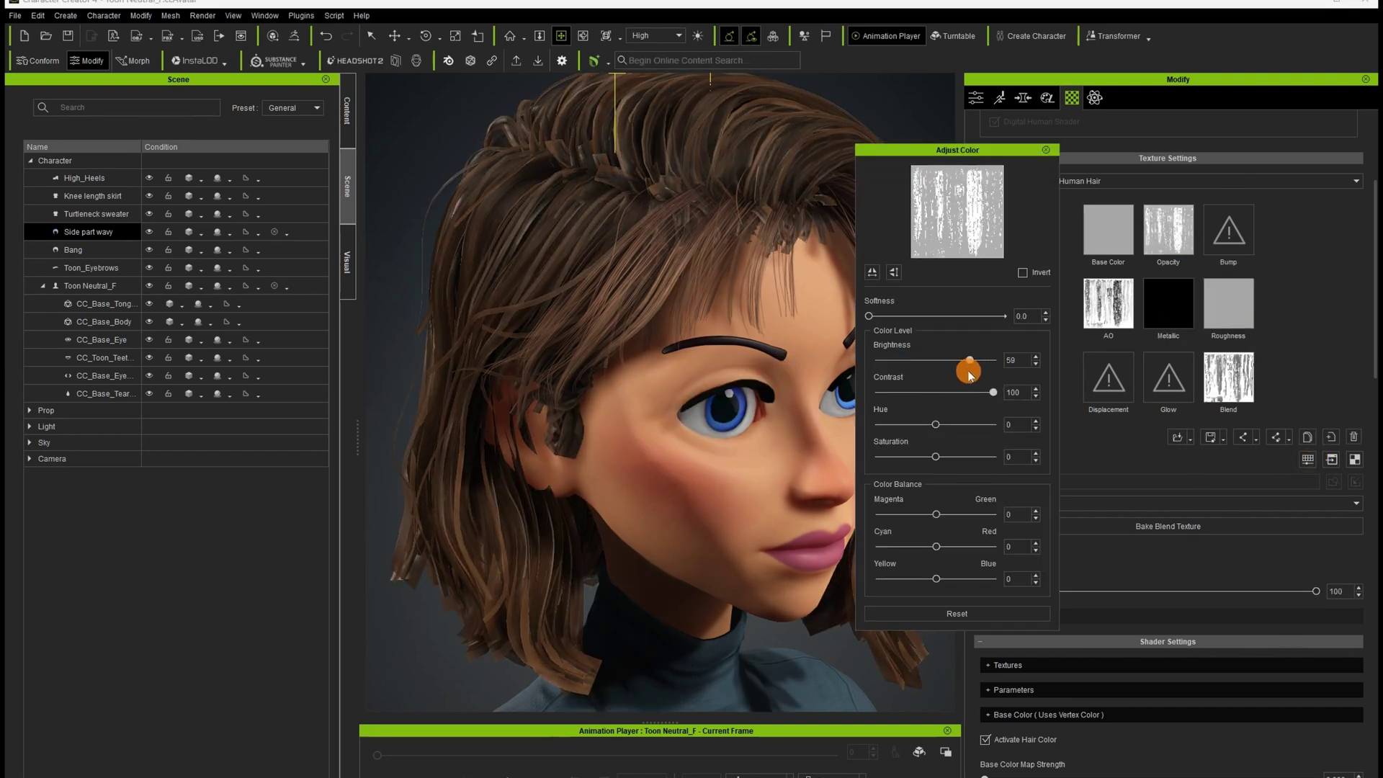
pyautogui.scroll(-4, 729, 473)
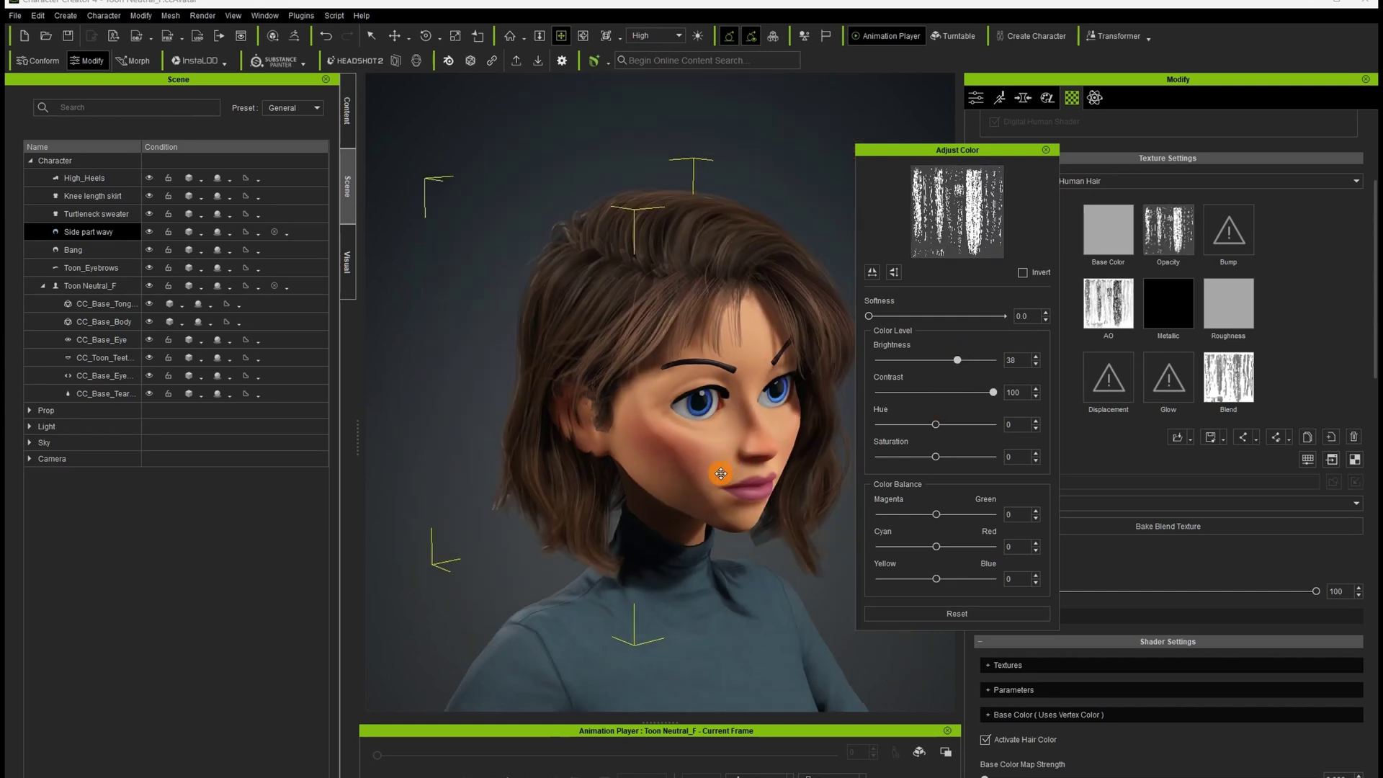
pyautogui.press('c')
pyautogui.moveTo(654, 523); pyautogui.dragTo(1003, 506)
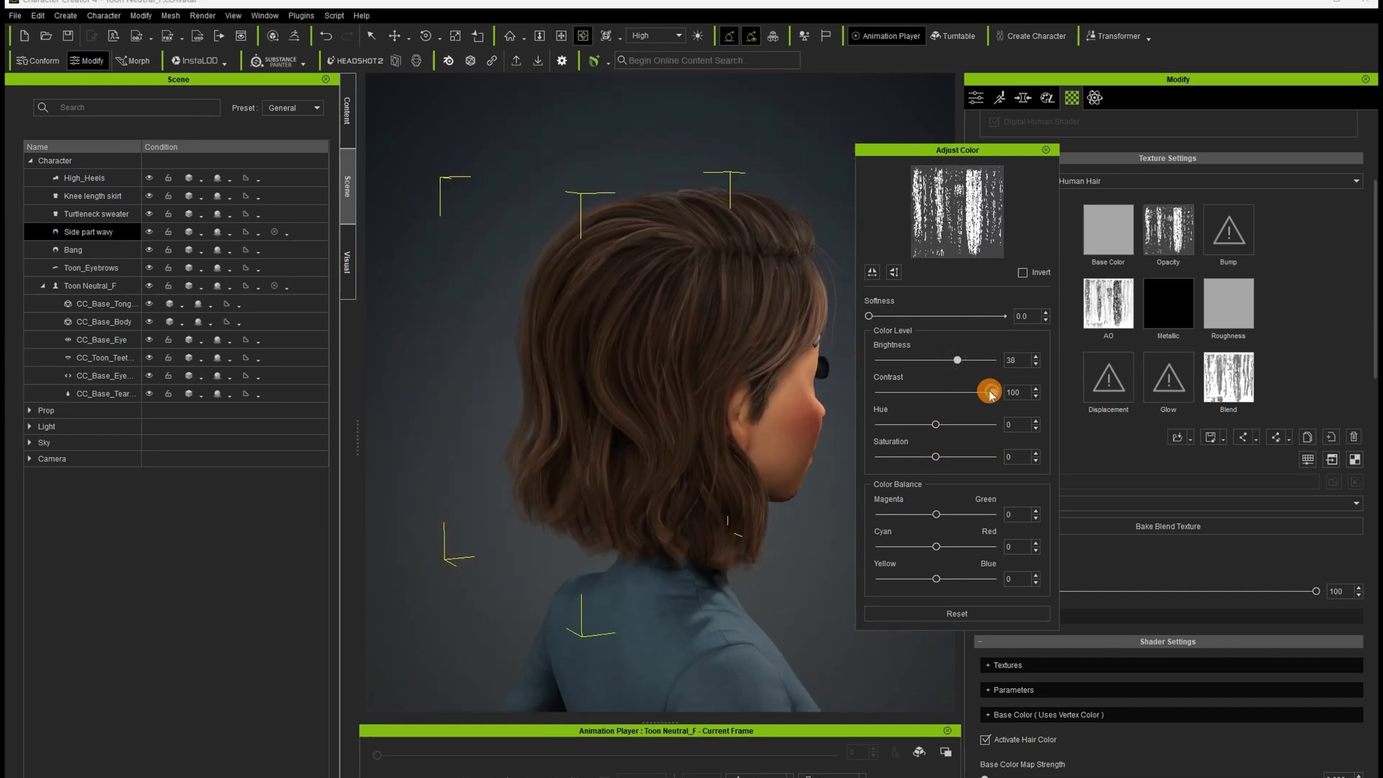
# Set the Opacity texture's contrast to 48 and brightness to 33, and close the color adjustment.
pyautogui.moveTo(989, 393); pyautogui.dragTo(948, 367)
pyautogui.press('c')
pyautogui.moveTo(778, 498); pyautogui.dragTo(602, 512)
pyautogui.moveTo(602, 512); pyautogui.dragTo(1038, 363, button='right')
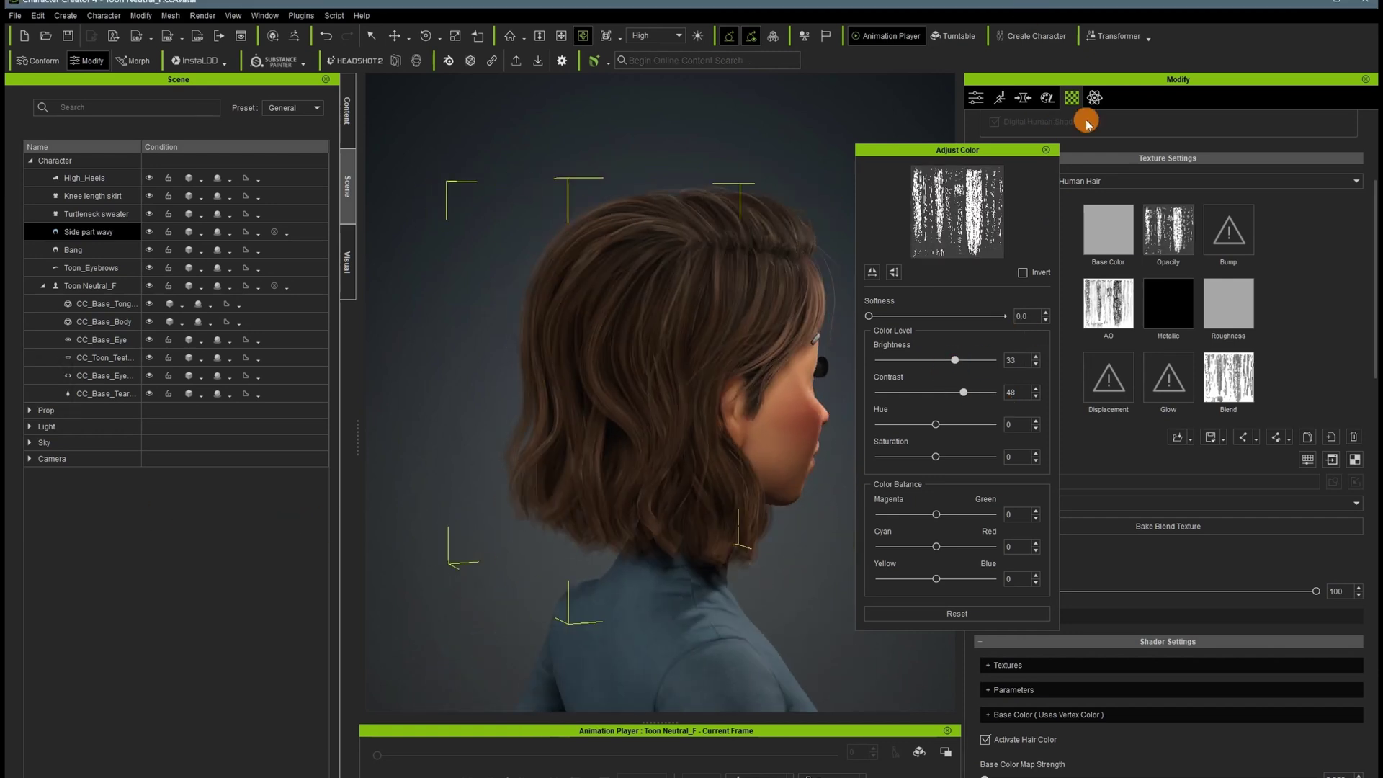
pyautogui.click(1045, 150)
# Set the shader type of the Side part wavy's Hair material to Traditional and check the hair from the side.
pyautogui.rightClick(1088, 229)
pyautogui.click(1089, 310)
pyautogui.click(1057, 502)
pyautogui.click(1050, 411)
pyautogui.scroll(3, 1038, 317)
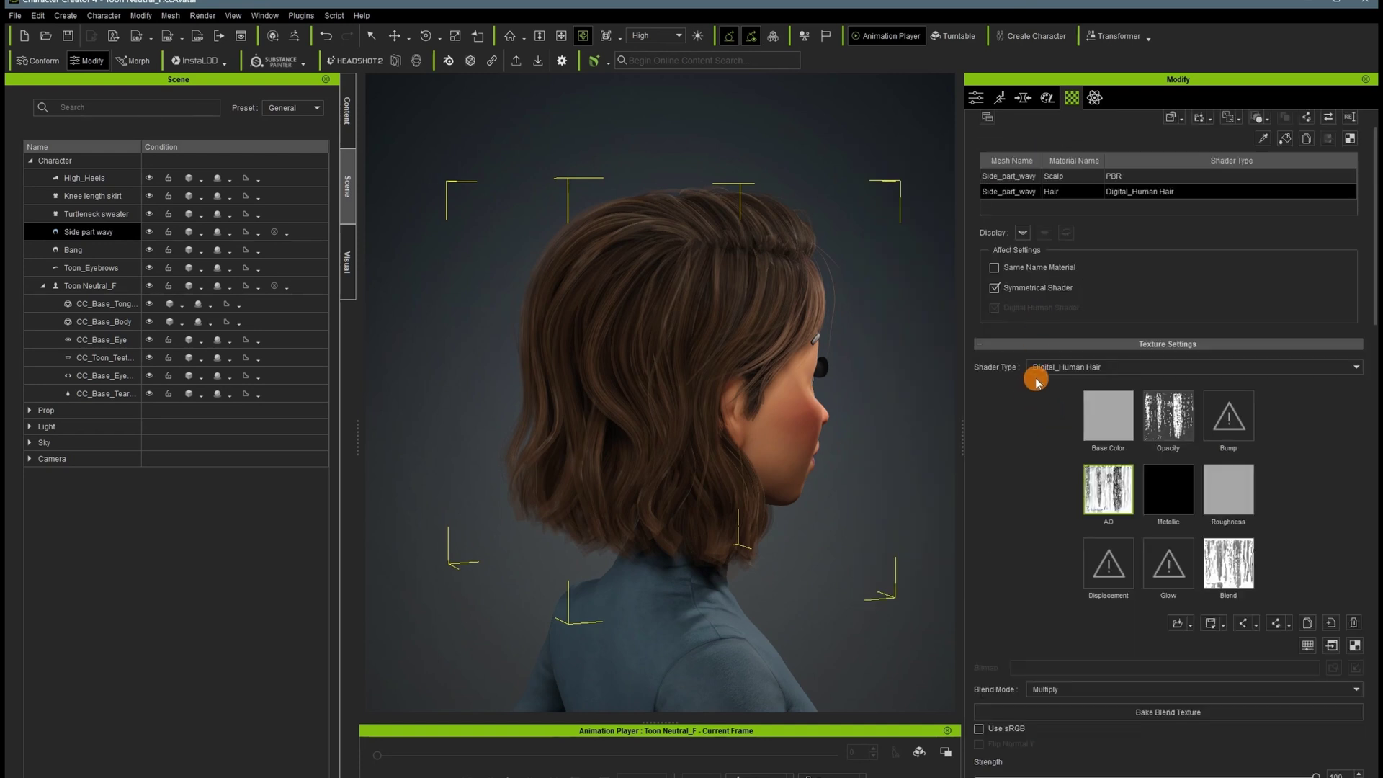
pyautogui.click(1037, 368)
pyautogui.click(1041, 390)
pyautogui.moveTo(878, 512); pyautogui.dragTo(677, 499, button='right')
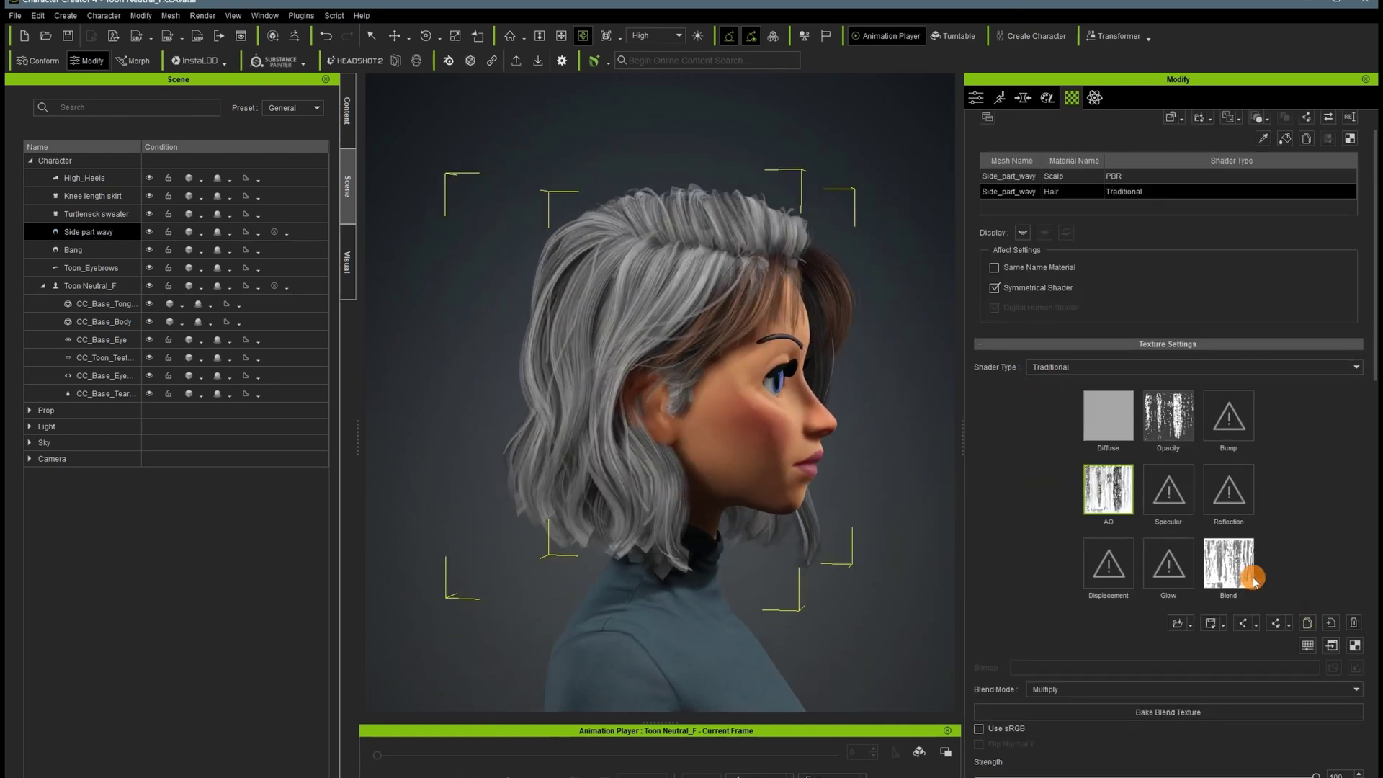
# Move the Hair material's Blend texture into its empty Bump channel by copying it, clearing Blend and pasting.
pyautogui.click(1240, 570)
pyautogui.rightClick(1226, 564)
pyautogui.click(1251, 627)
pyautogui.click(1354, 621)
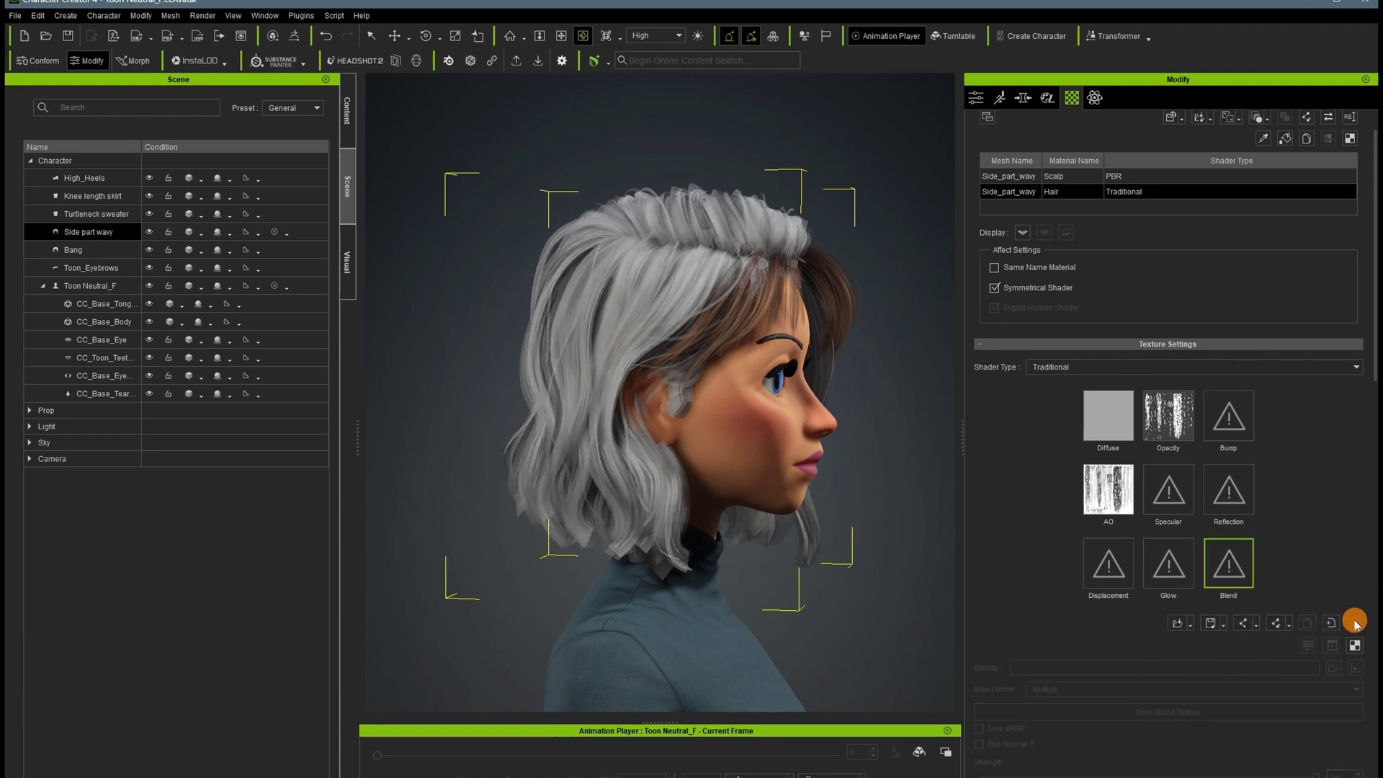
pyautogui.moveTo(468, 584); pyautogui.dragTo(592, 590, button='right')
pyautogui.rightClick(1230, 412)
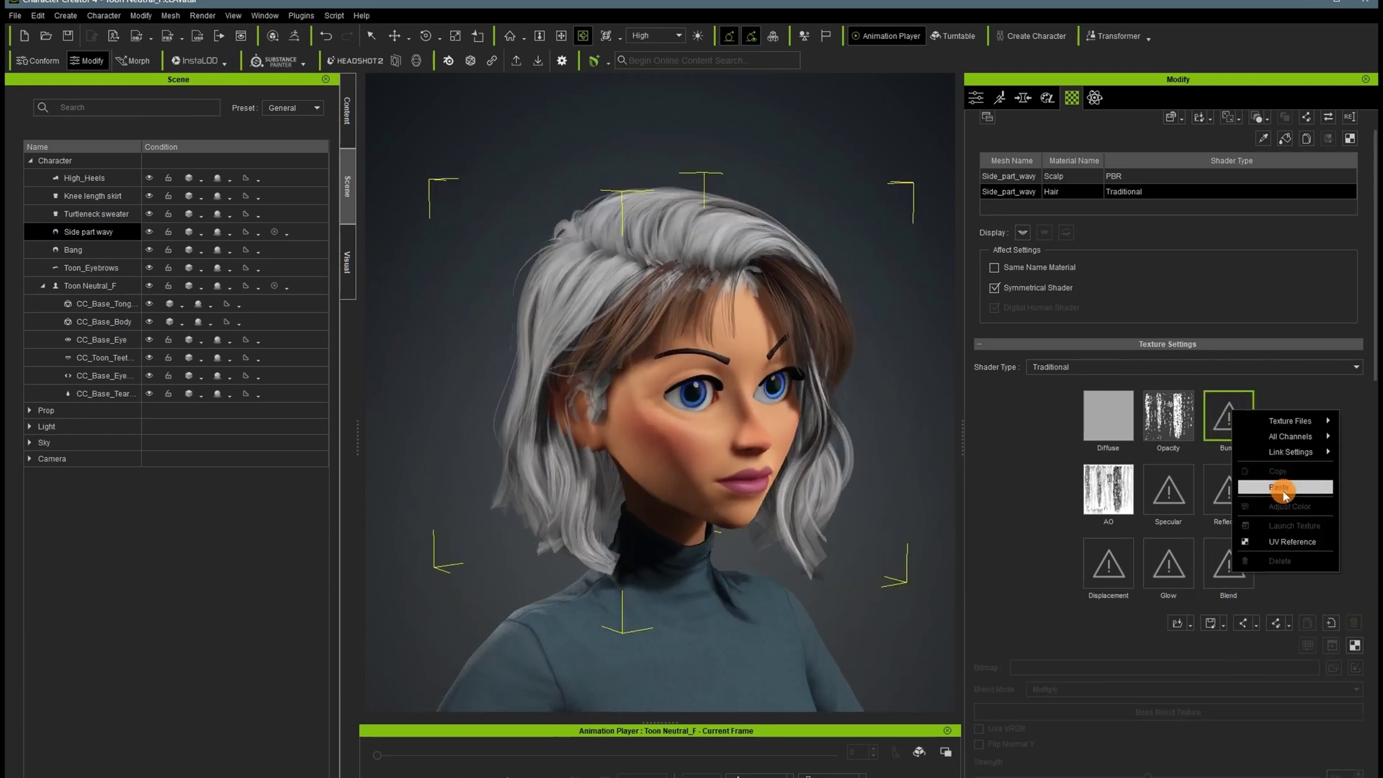
pyautogui.click(1268, 490)
# Adjust the Side part wavy hair's Opacity texture to contrast 77, brightness 31 and softness 4.0, and inspect the strands from several sides.
pyautogui.click(758, 429)
pyautogui.moveTo(763, 432); pyautogui.dragTo(950, 529, button='right')
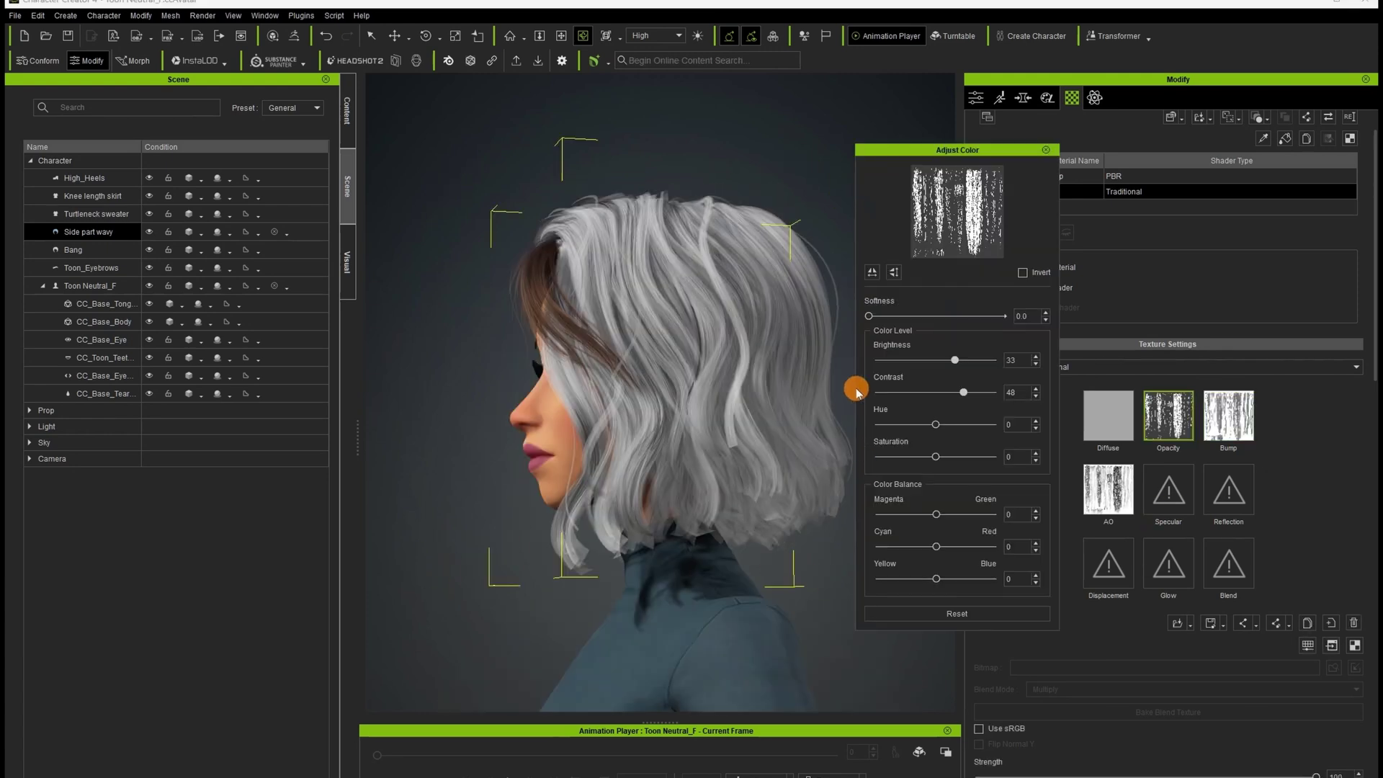
pyautogui.moveTo(965, 395); pyautogui.dragTo(951, 359)
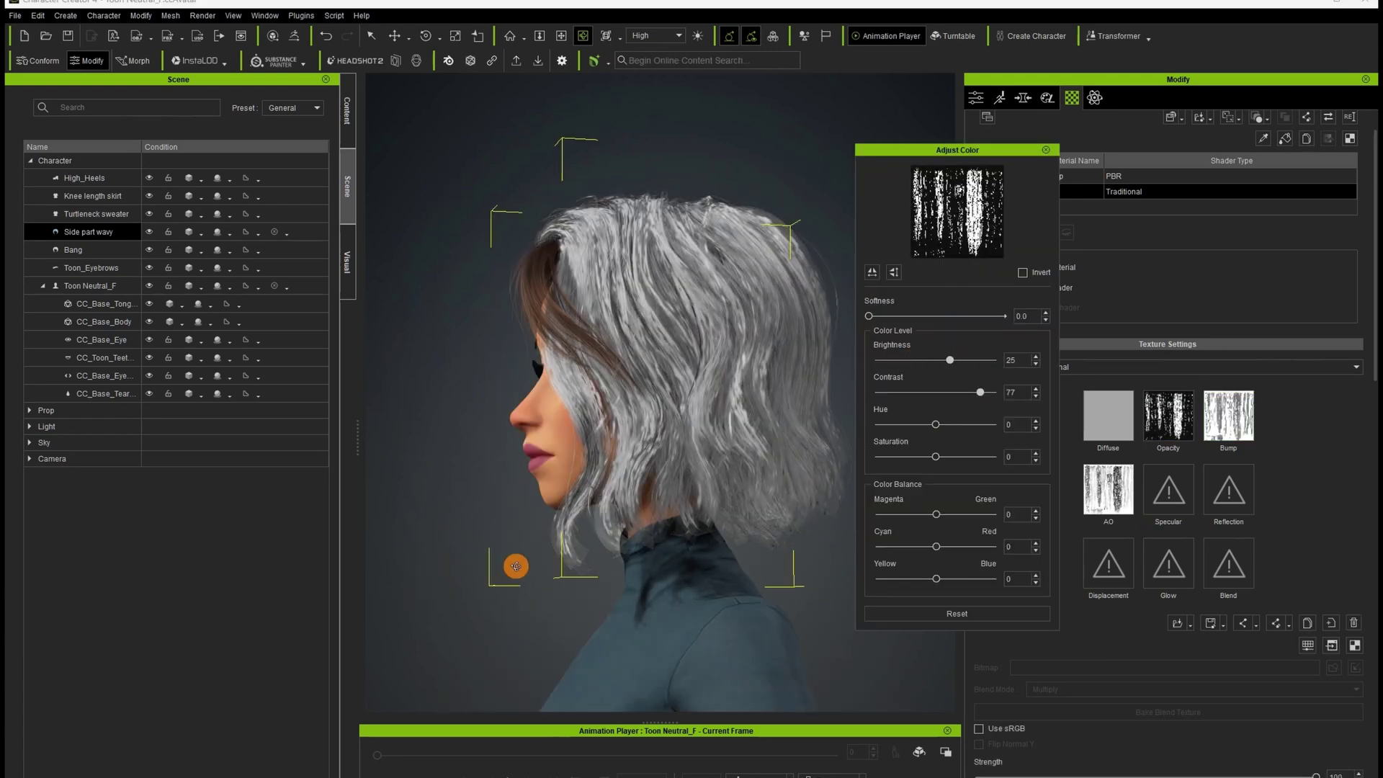
pyautogui.moveTo(516, 566); pyautogui.dragTo(469, 577)
pyautogui.moveTo(951, 359); pyautogui.dragTo(954, 364)
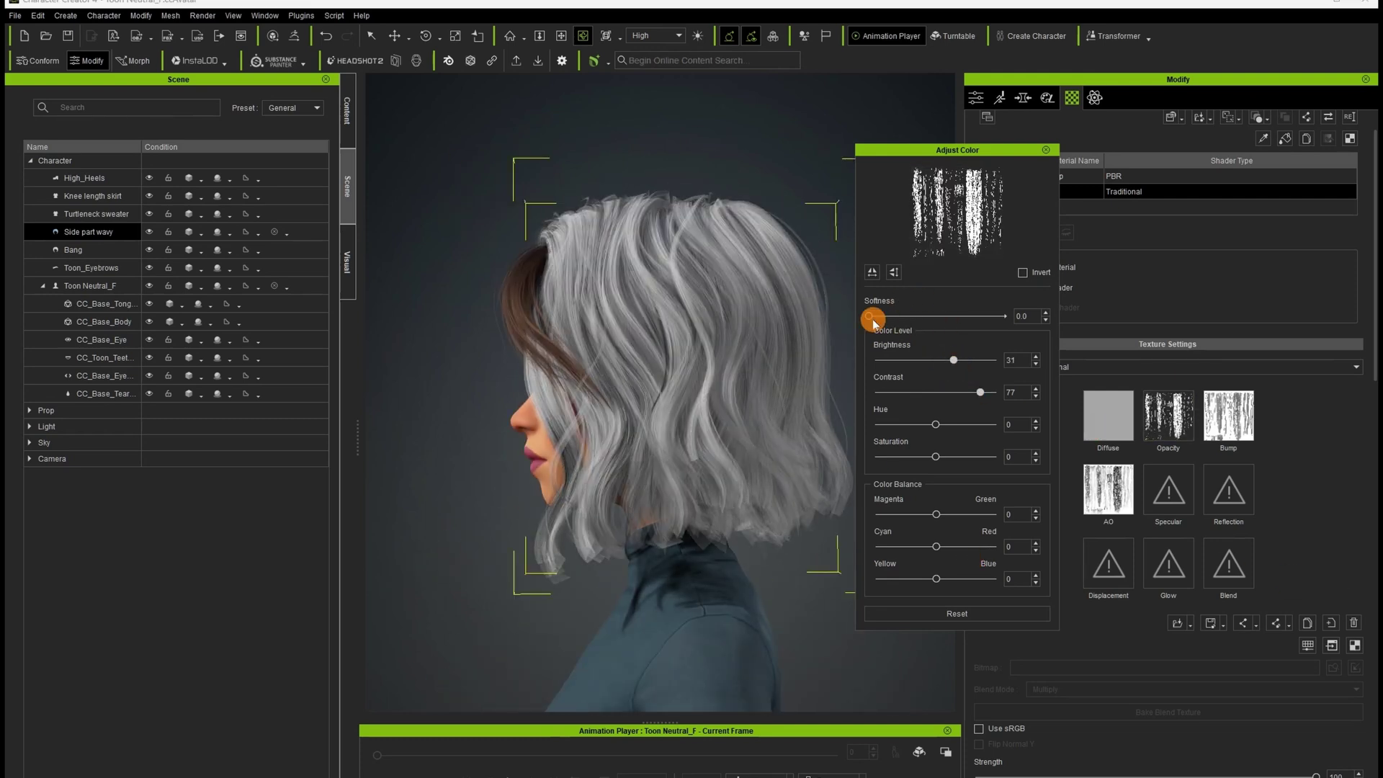
pyautogui.moveTo(872, 318); pyautogui.dragTo(923, 318)
pyautogui.click(953, 360)
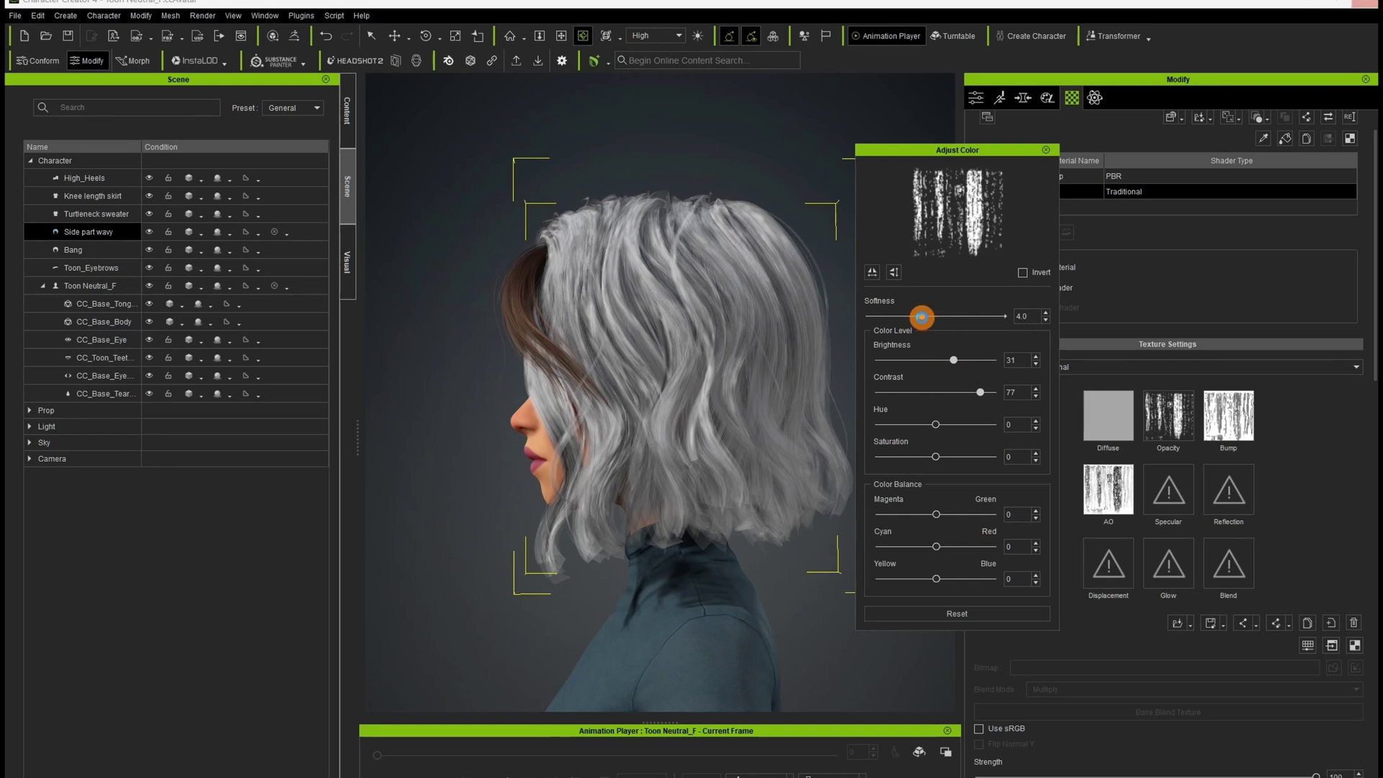
pyautogui.moveTo(519, 504); pyautogui.dragTo(302, 504, button='right')
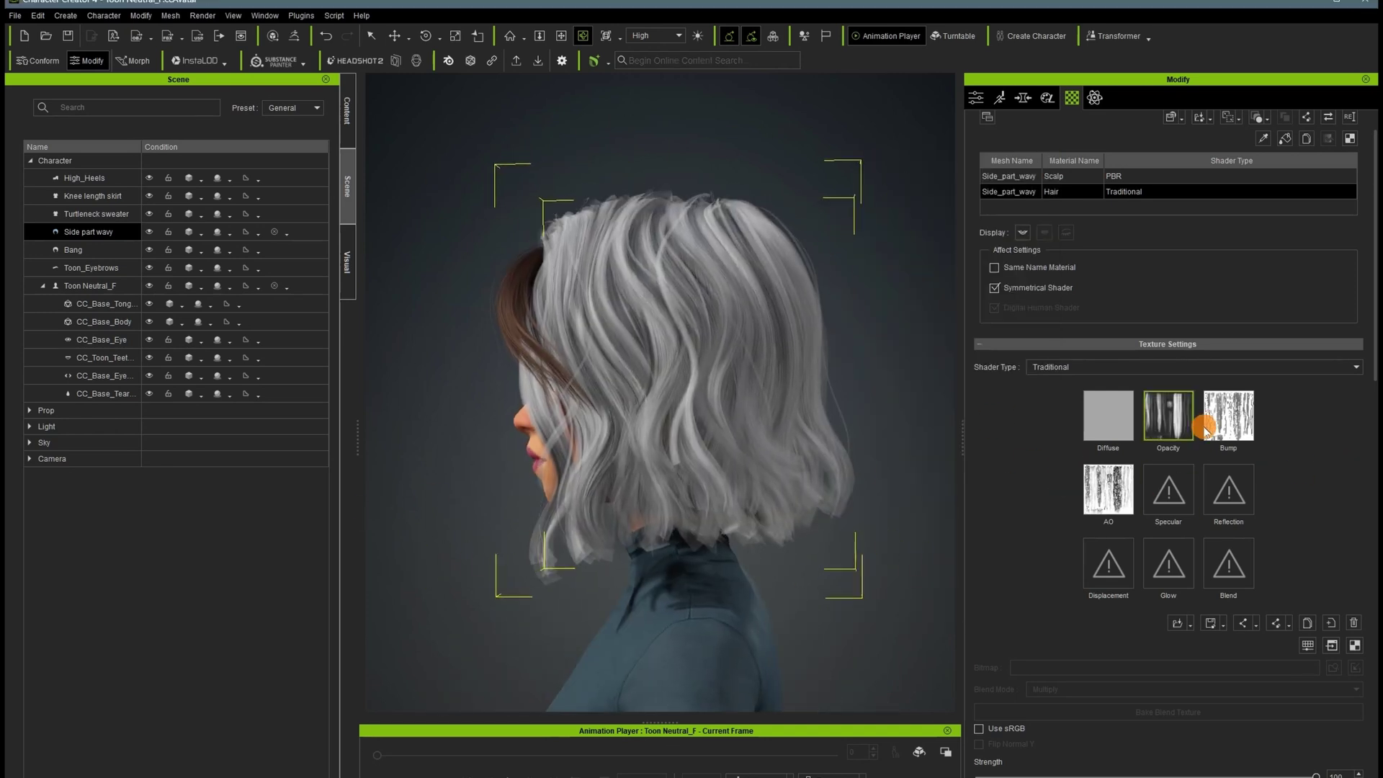
pyautogui.moveTo(566, 573); pyautogui.dragTo(1167, 569)
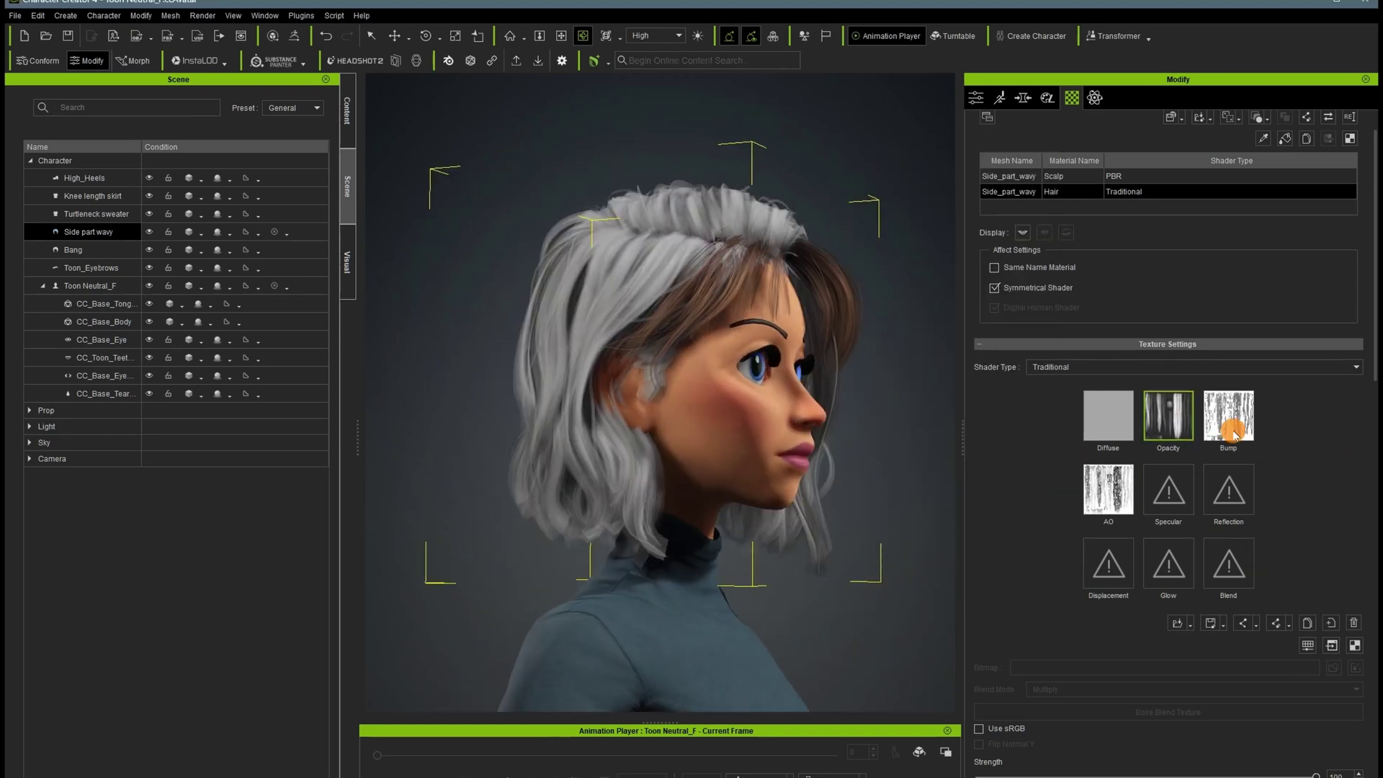
# Enable the Alpha Threshold in the Side part wavy hair's material settings and check the strand edges.
pyautogui.scroll(-3, 1167, 569)
pyautogui.scroll(-3, 1168, 542)
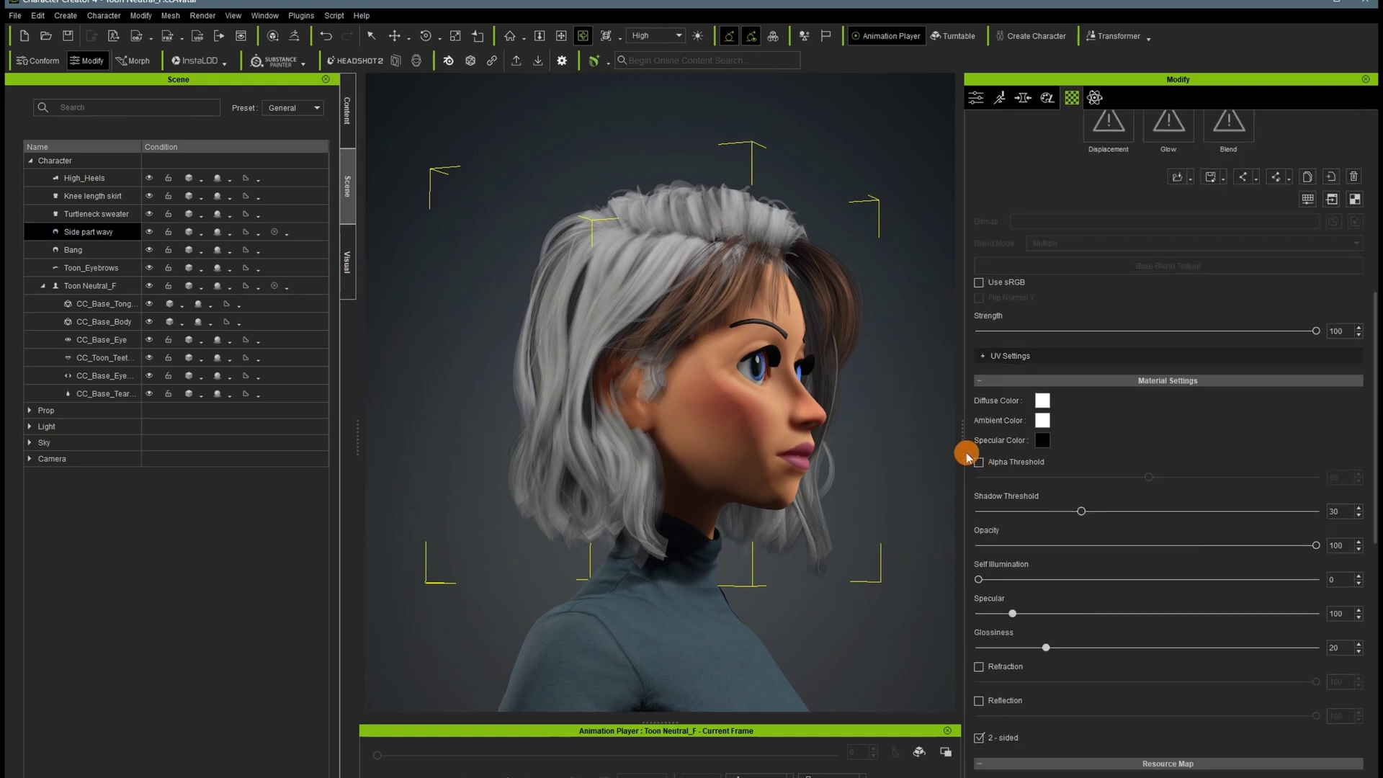
pyautogui.click(978, 462)
pyautogui.moveTo(458, 625); pyautogui.dragTo(1044, 569)
# Delete the Bang hair piece and undo the deletion.
pyautogui.click(116, 252)
pyautogui.press('Delete')
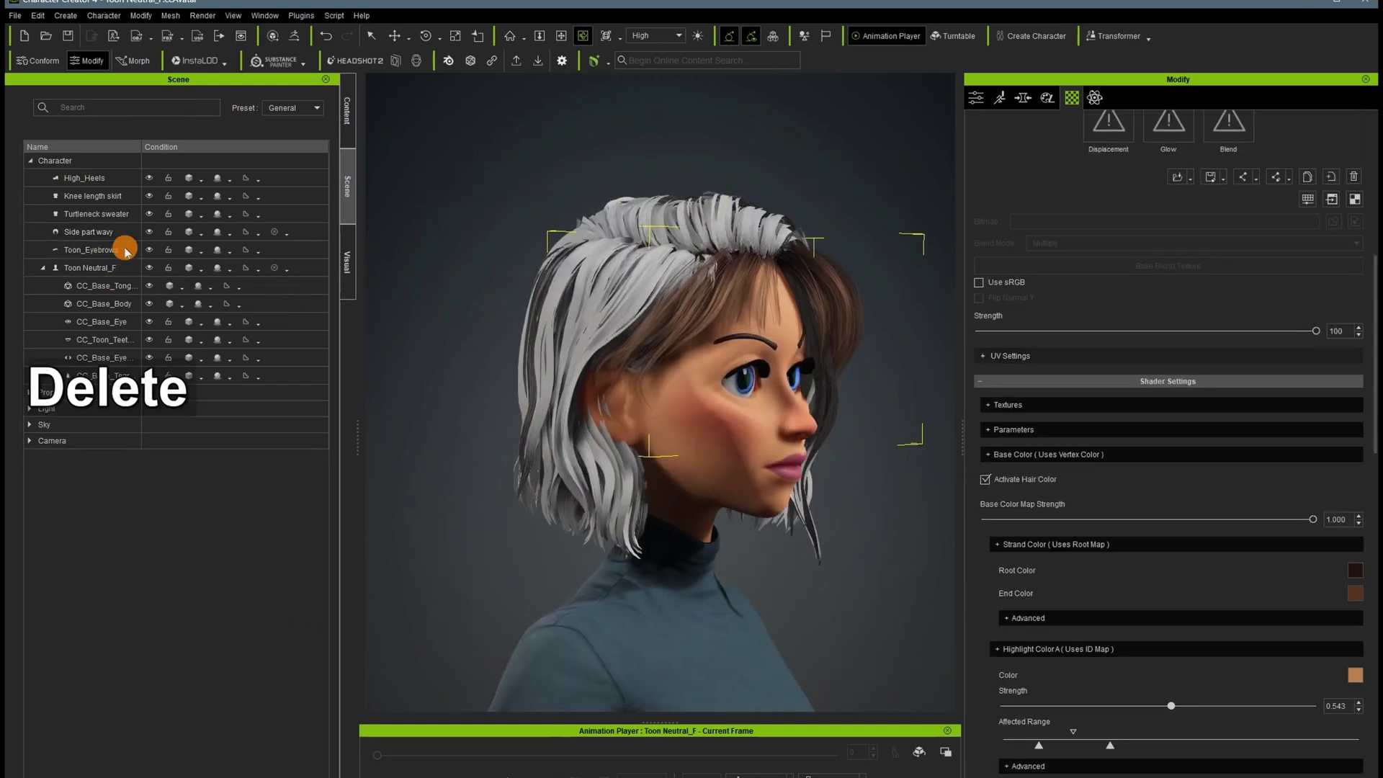
pyautogui.hotkey('ctrl', 'z')
# Set the Bang hair's shader type to Traditional and its Opacity texture's softness to 5.0.
pyautogui.click(92, 249)
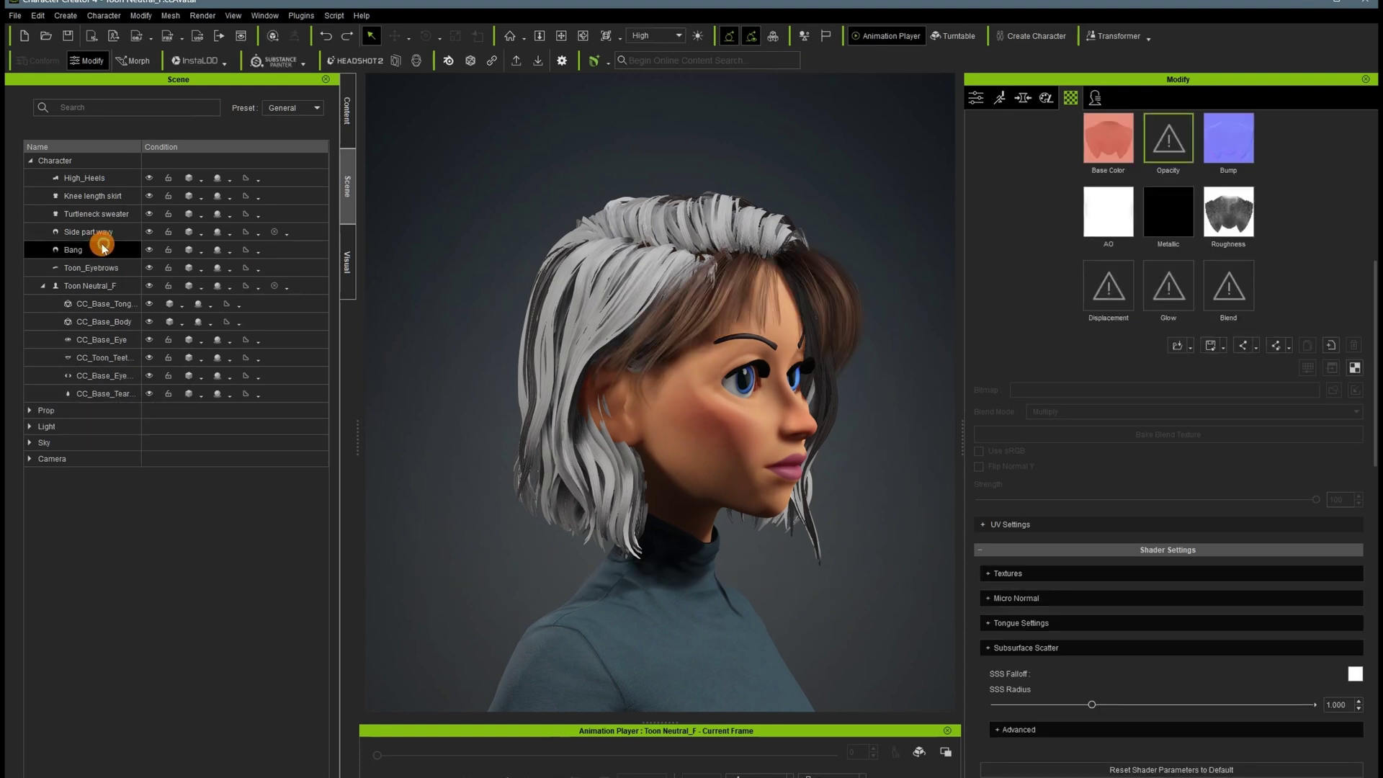
pyautogui.scroll(5, 1142, 266)
pyautogui.click(1042, 330)
pyautogui.click(1046, 351)
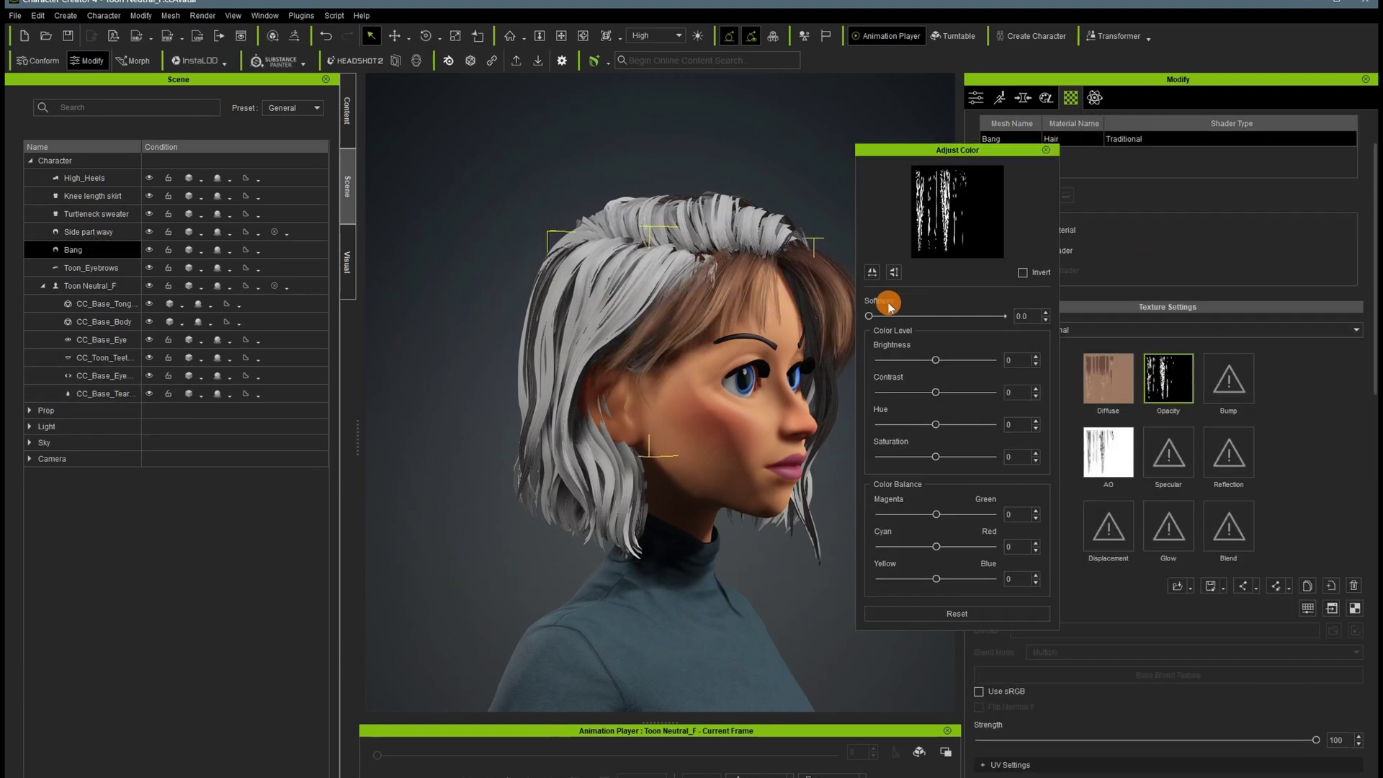
pyautogui.moveTo(869, 316); pyautogui.dragTo(935, 333)
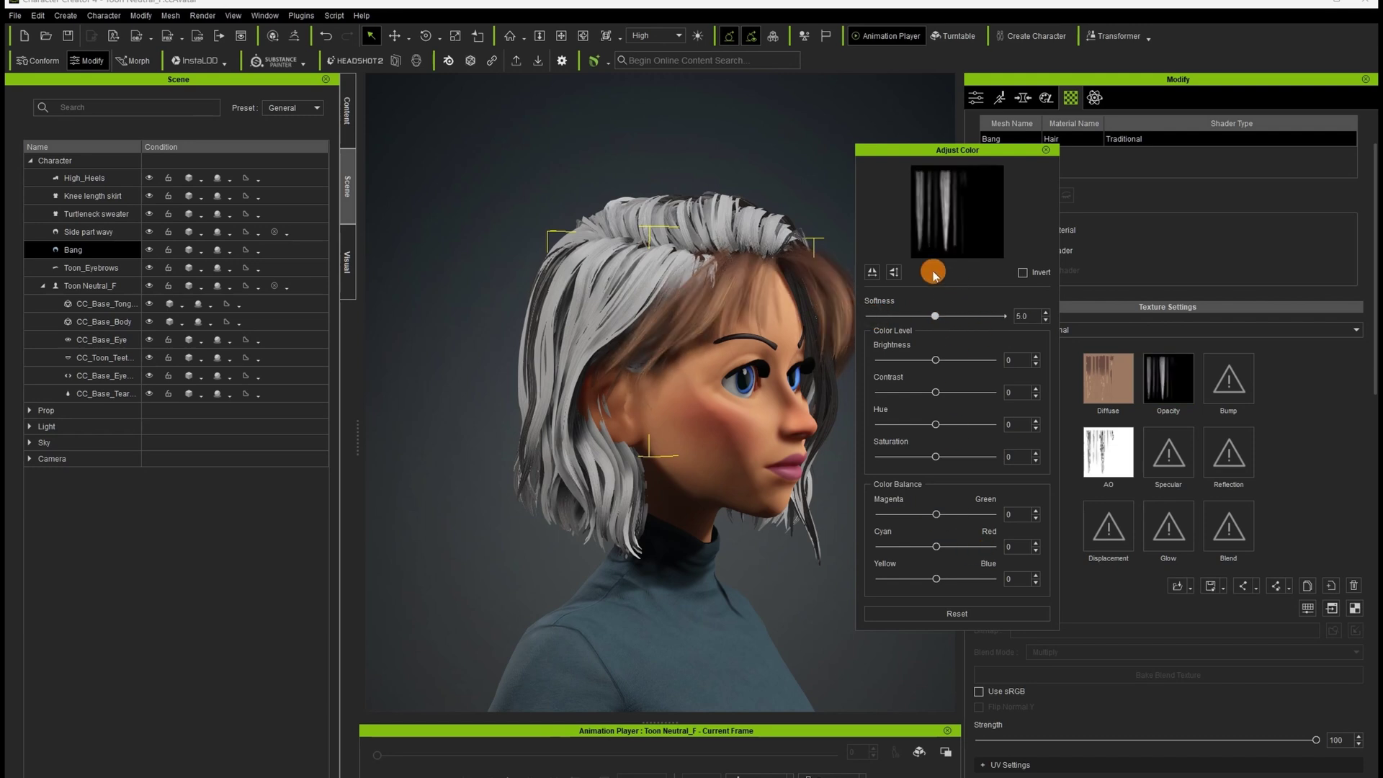
pyautogui.click(1045, 150)
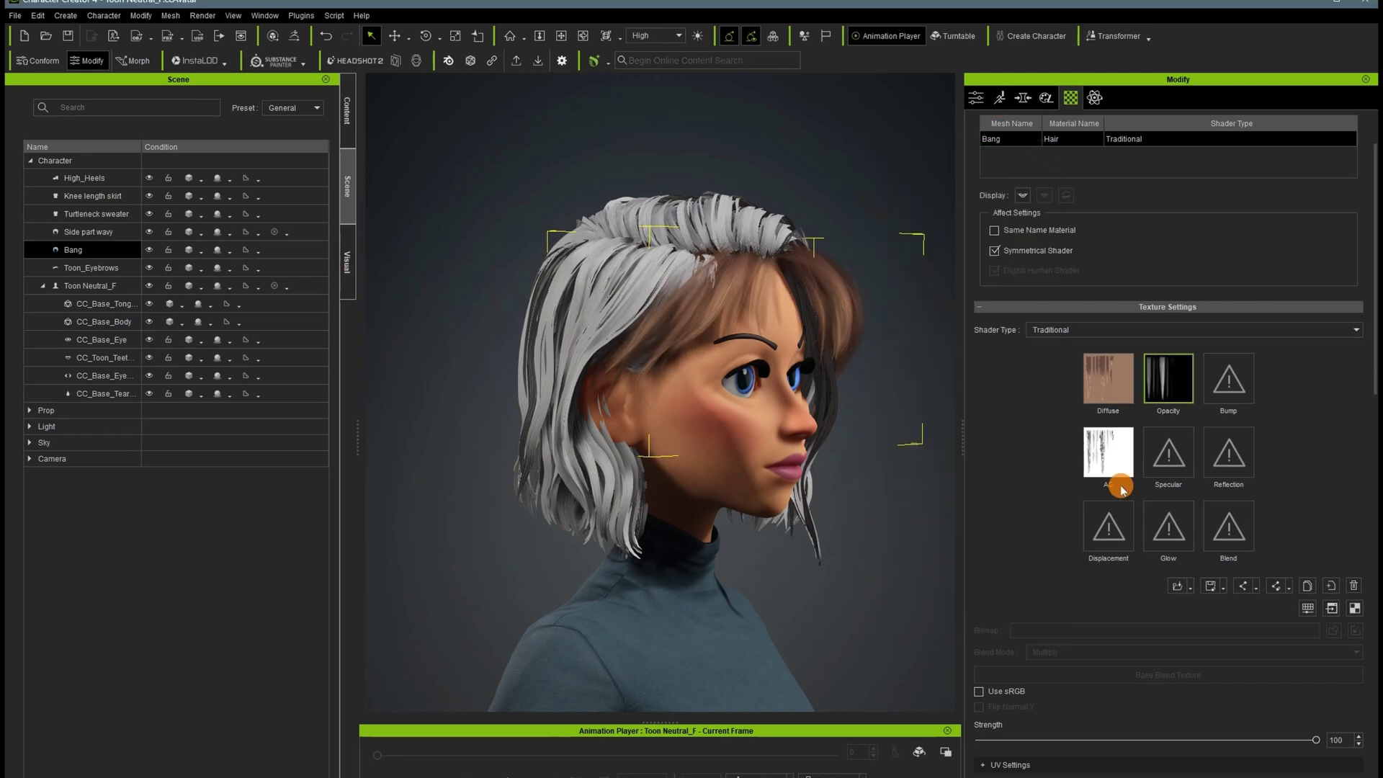
# Paste a copy of the hair's Opacity texture into its AO and Diffuse channels and check the look around the head.
pyautogui.rightClick(1120, 455)
pyautogui.click(1161, 514)
pyautogui.rightClick(1107, 366)
pyautogui.click(1152, 451)
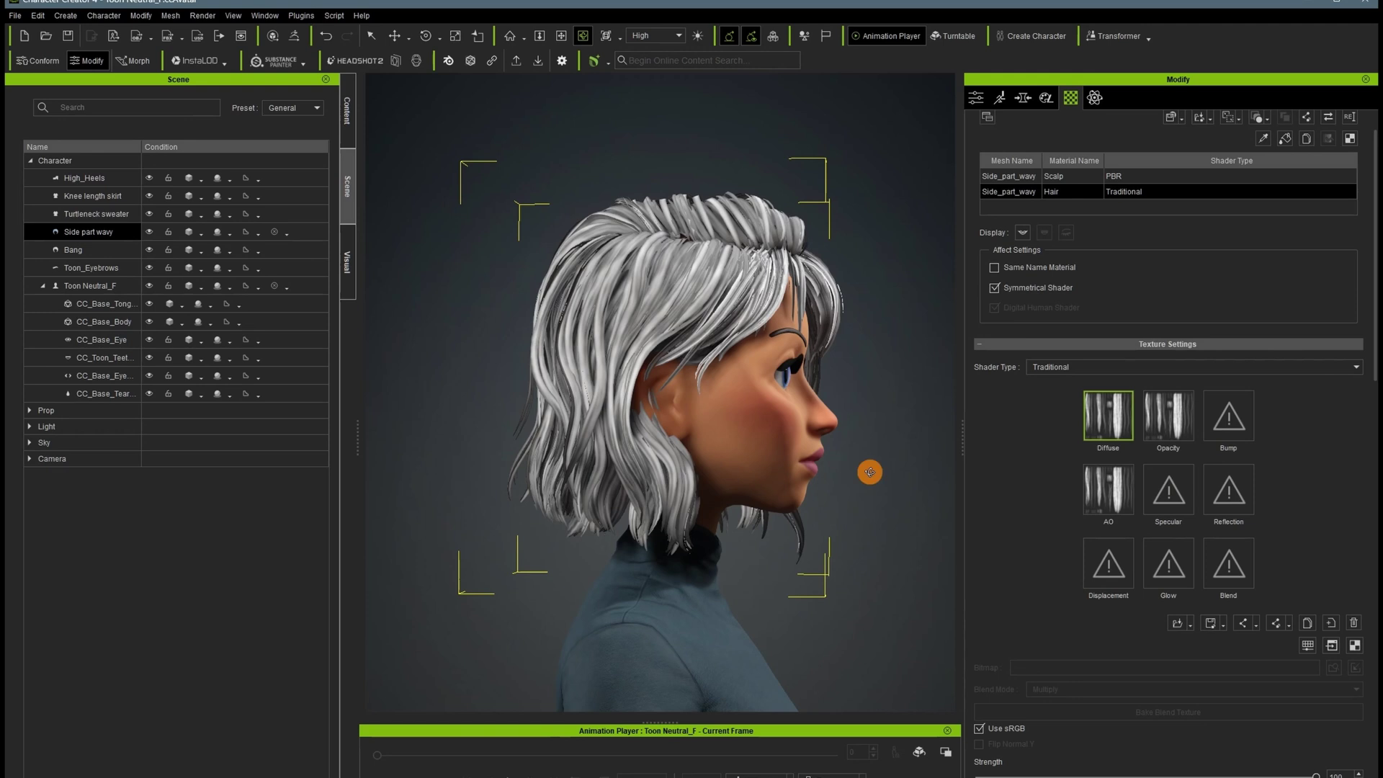
pyautogui.moveTo(460, 542)
pyautogui.mouseDown(button='right')
pyautogui.moveTo(1061, 546)
pyautogui.moveTo(844, 532)
pyautogui.moveTo(308, 541)
pyautogui.mouseUp(button='right')
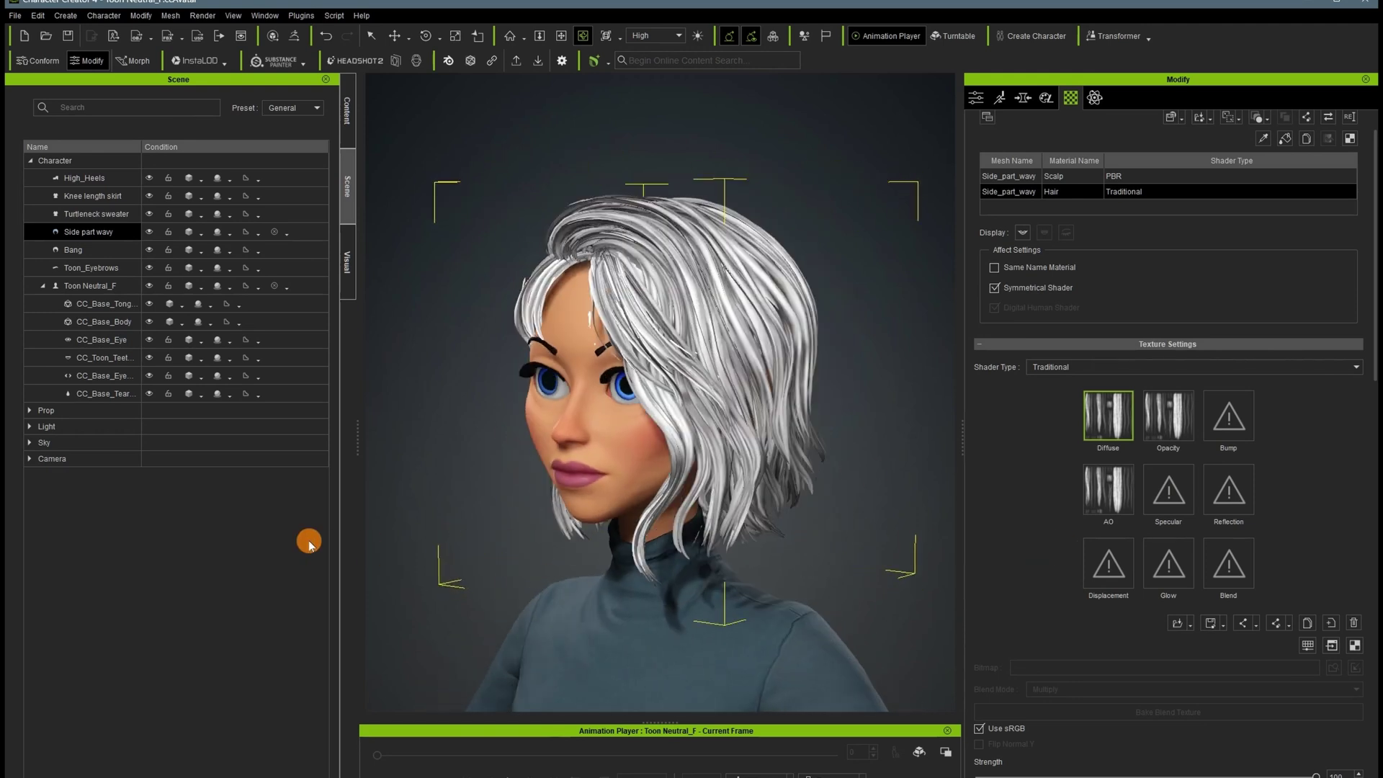
# Switch the Side part wavy's Scalp material to the Traditional shader and open the color adjustment for its Diffuse texture.
pyautogui.scroll(-6, 1028, 509)
pyautogui.click(80, 252)
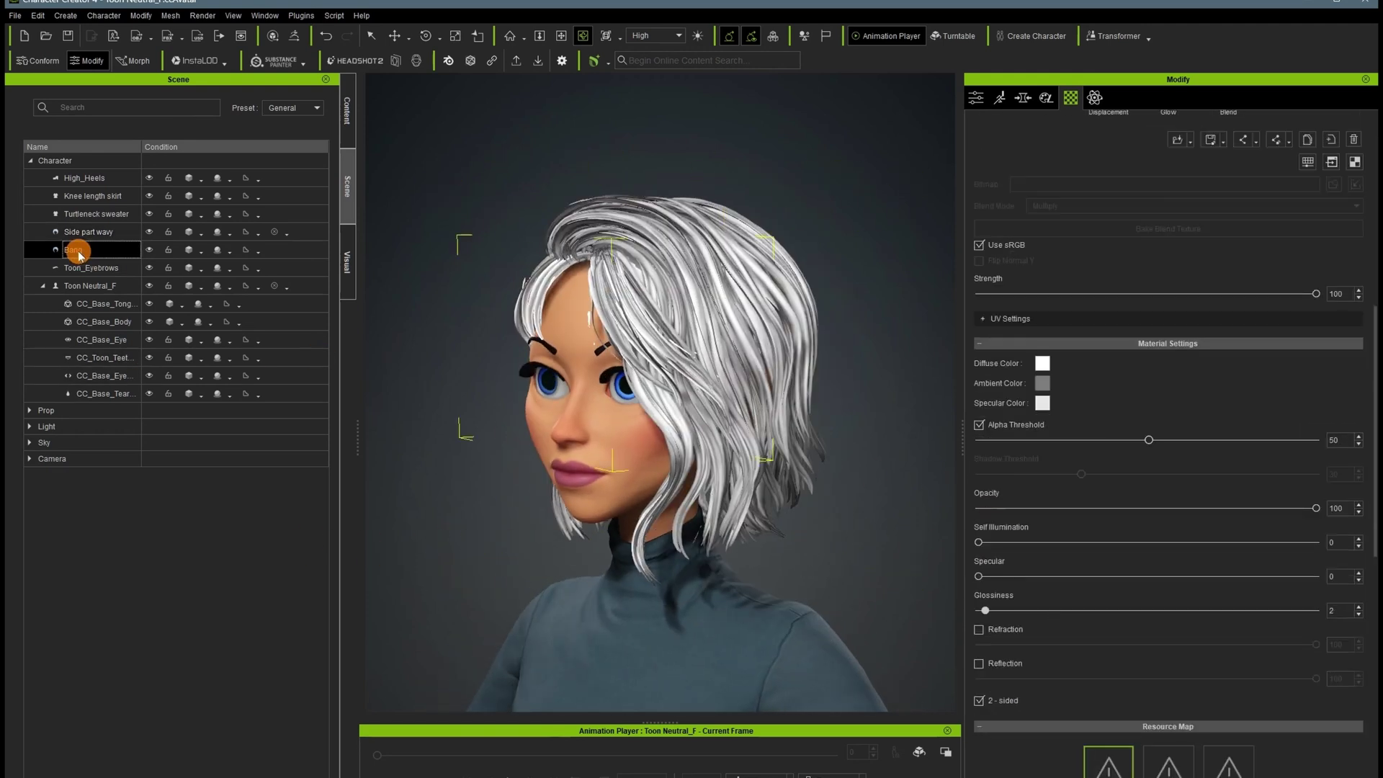
pyautogui.click(75, 232)
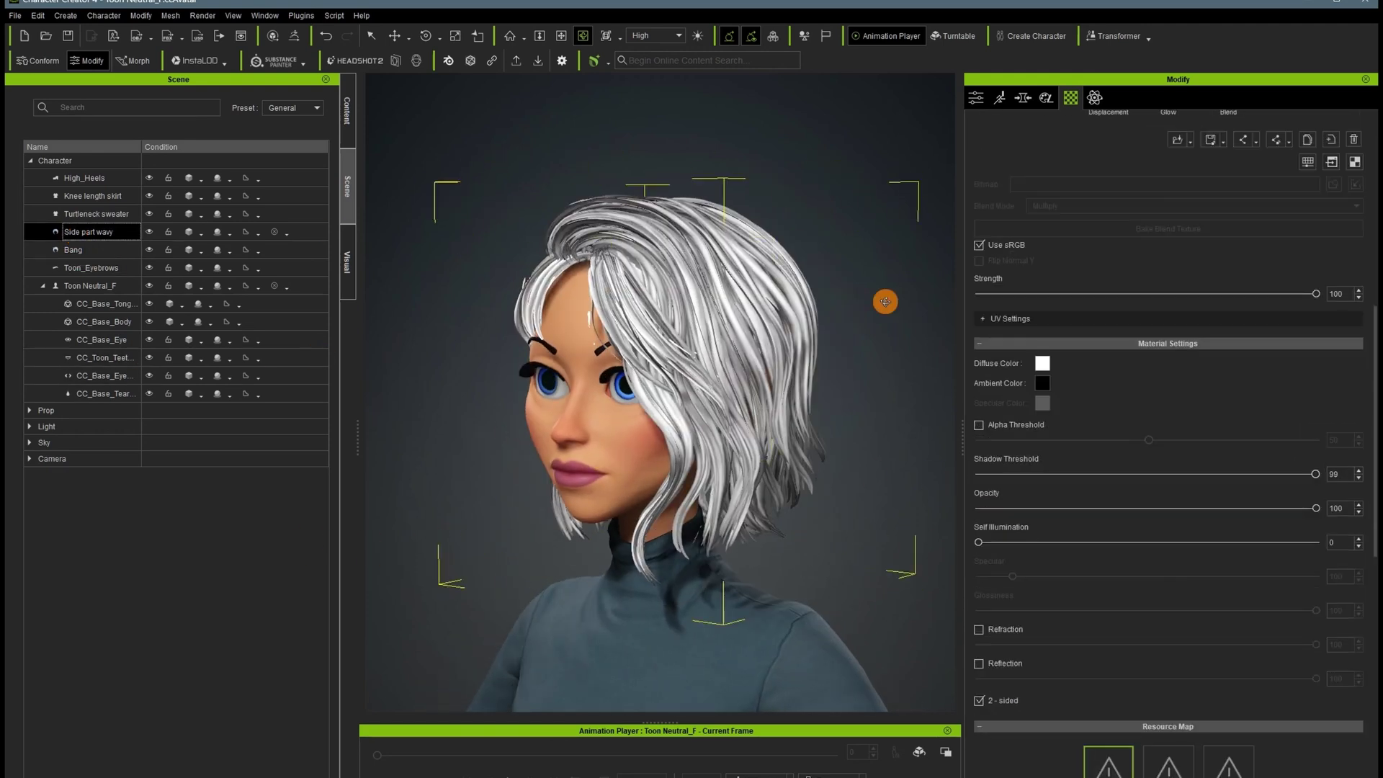
pyautogui.scroll(5, 1061, 421)
pyautogui.scroll(2, 994, 259)
pyautogui.click(1008, 213)
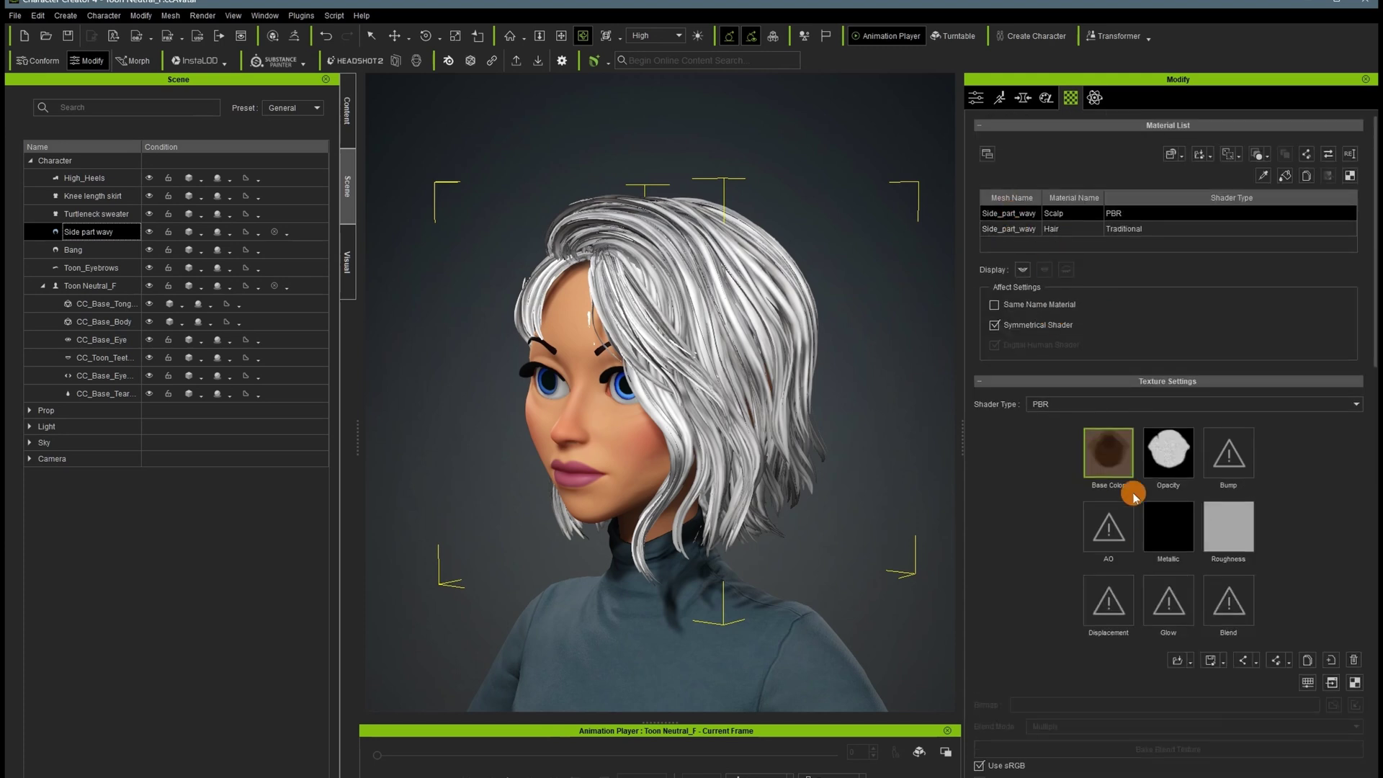
pyautogui.click(1304, 684)
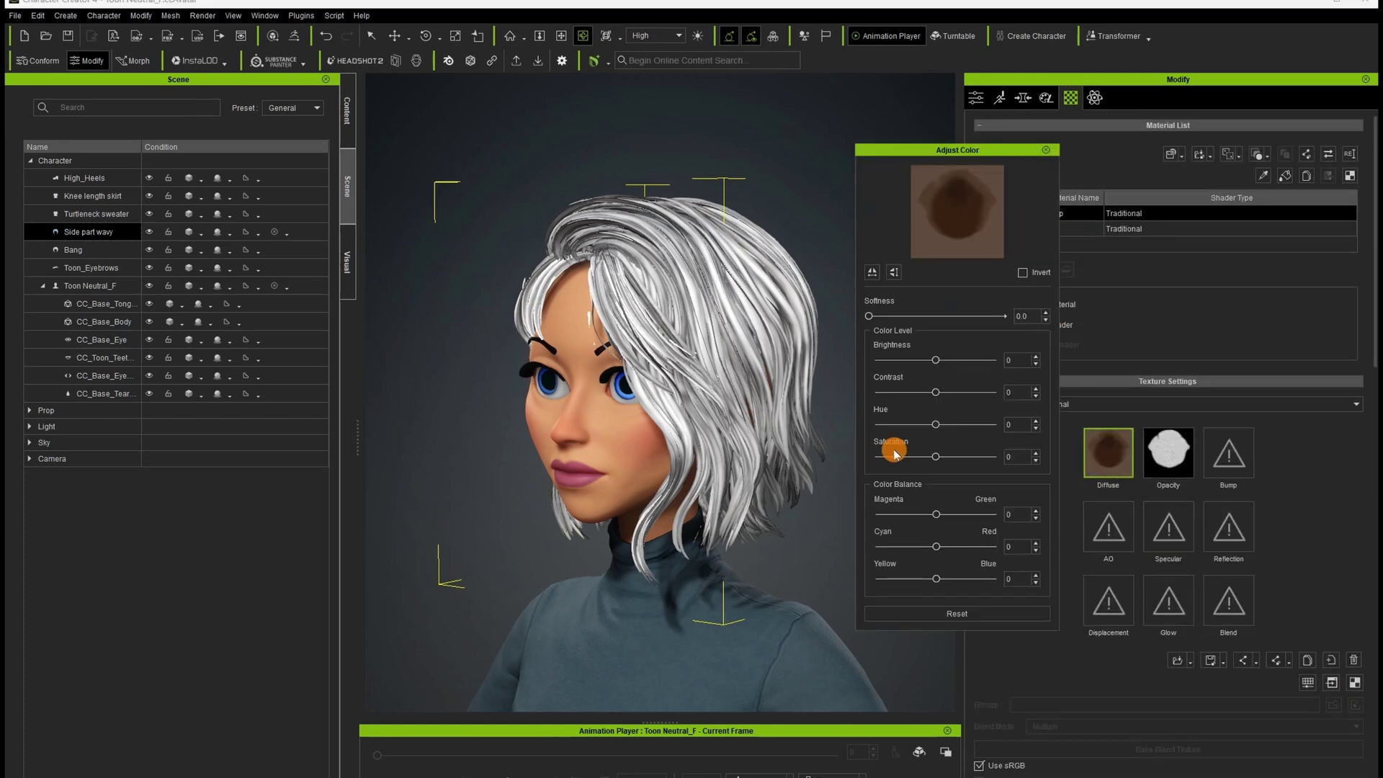
pyautogui.click(1045, 150)
pyautogui.scroll(-3, 1044, 531)
pyautogui.scroll(3, 1044, 531)
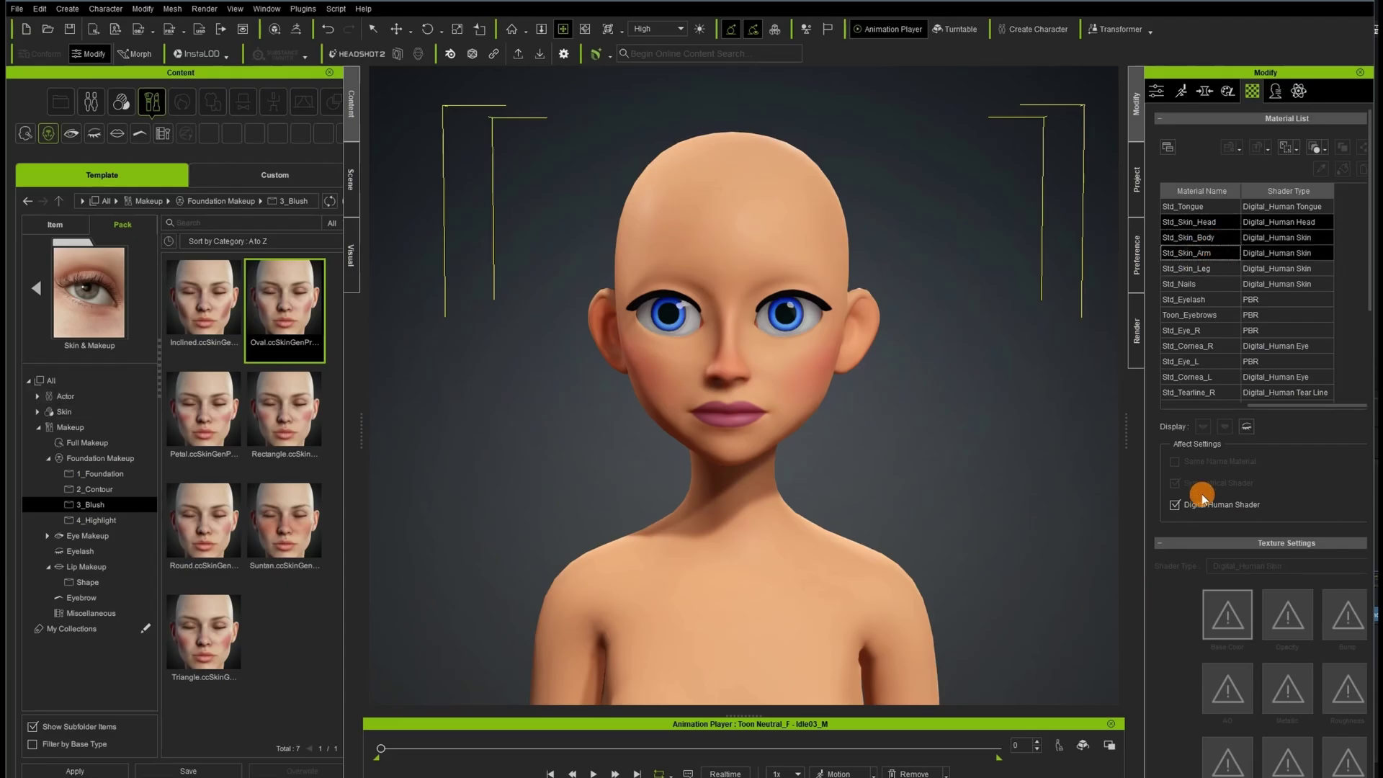
# Widen the material settings area and select the Std_Skin_Head material of the Toon Neutral_F character.
pyautogui.scroll(-10, 1206, 533)
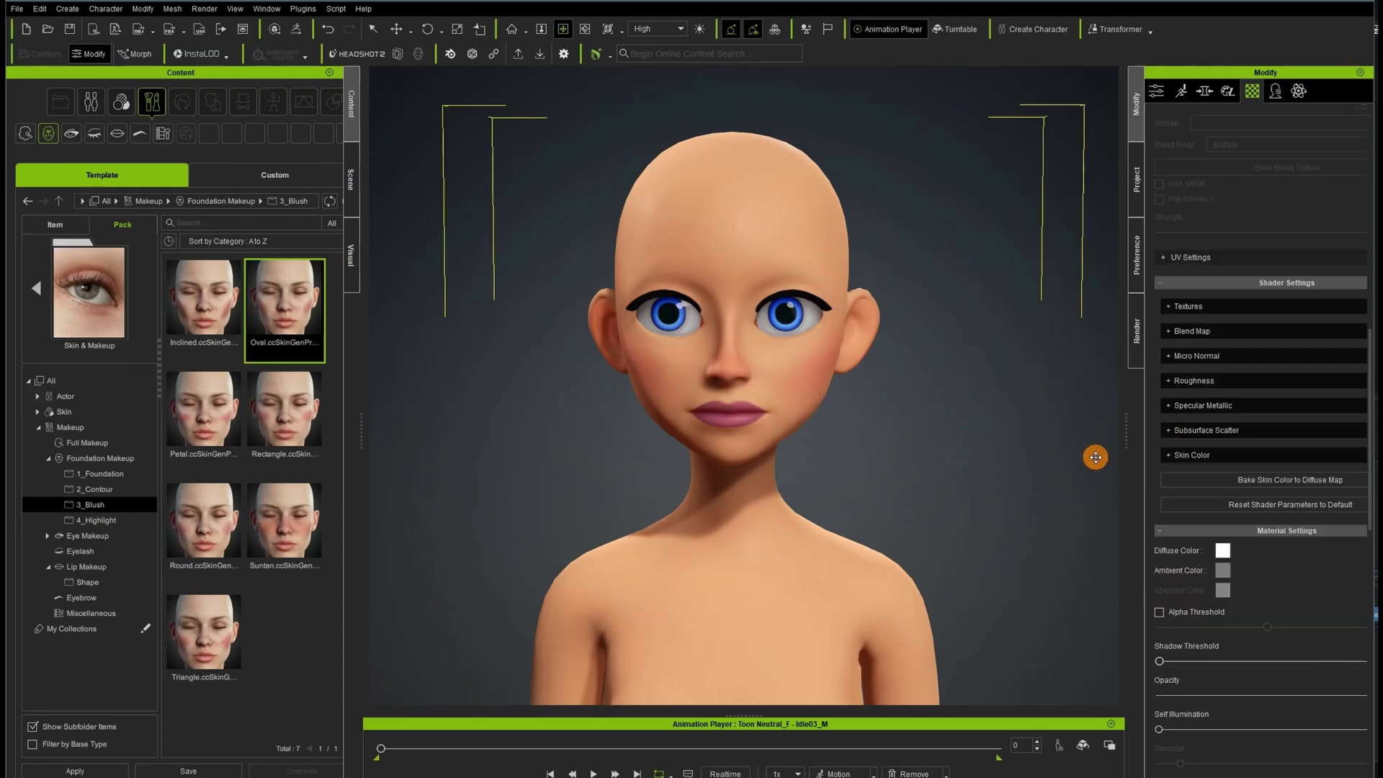
pyautogui.moveTo(1126, 435); pyautogui.dragTo(962, 432)
pyautogui.scroll(3, 1107, 319)
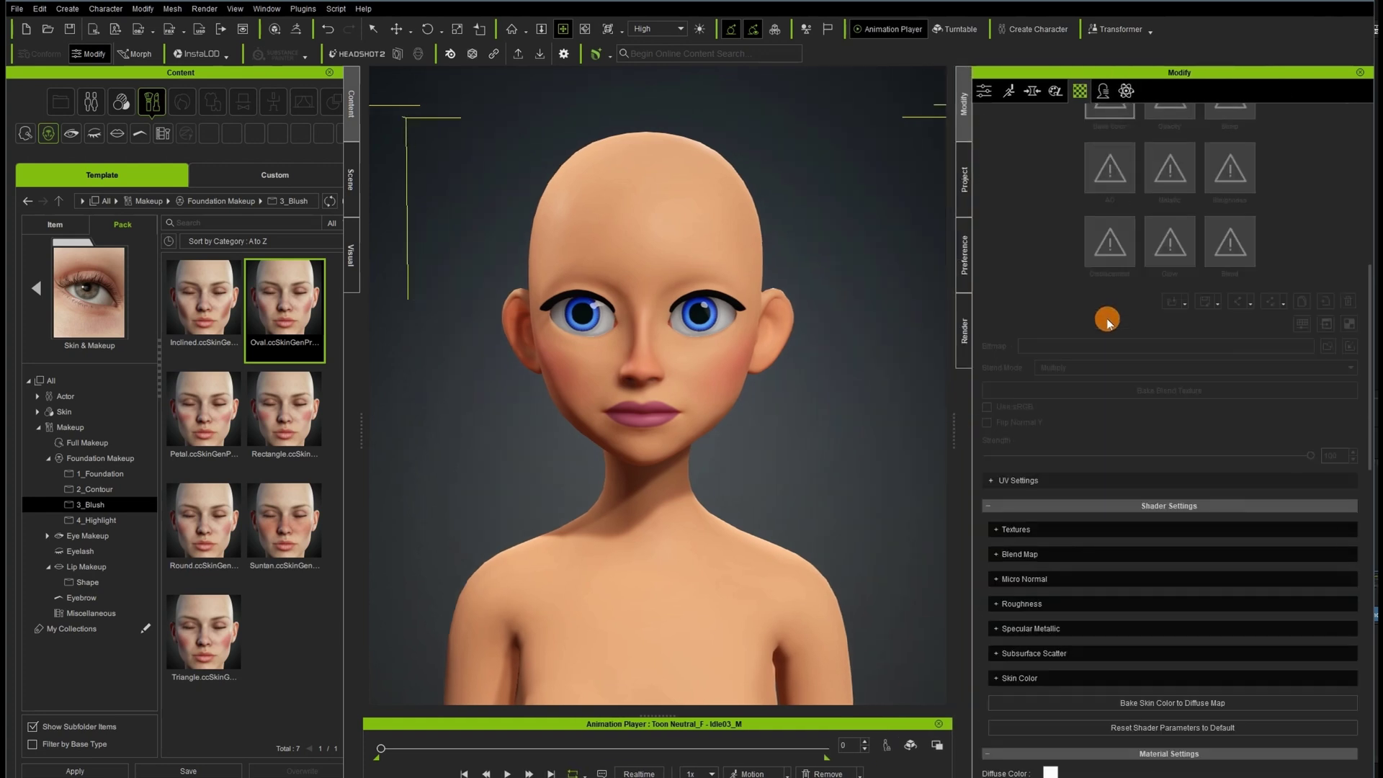
pyautogui.scroll(6, 1107, 320)
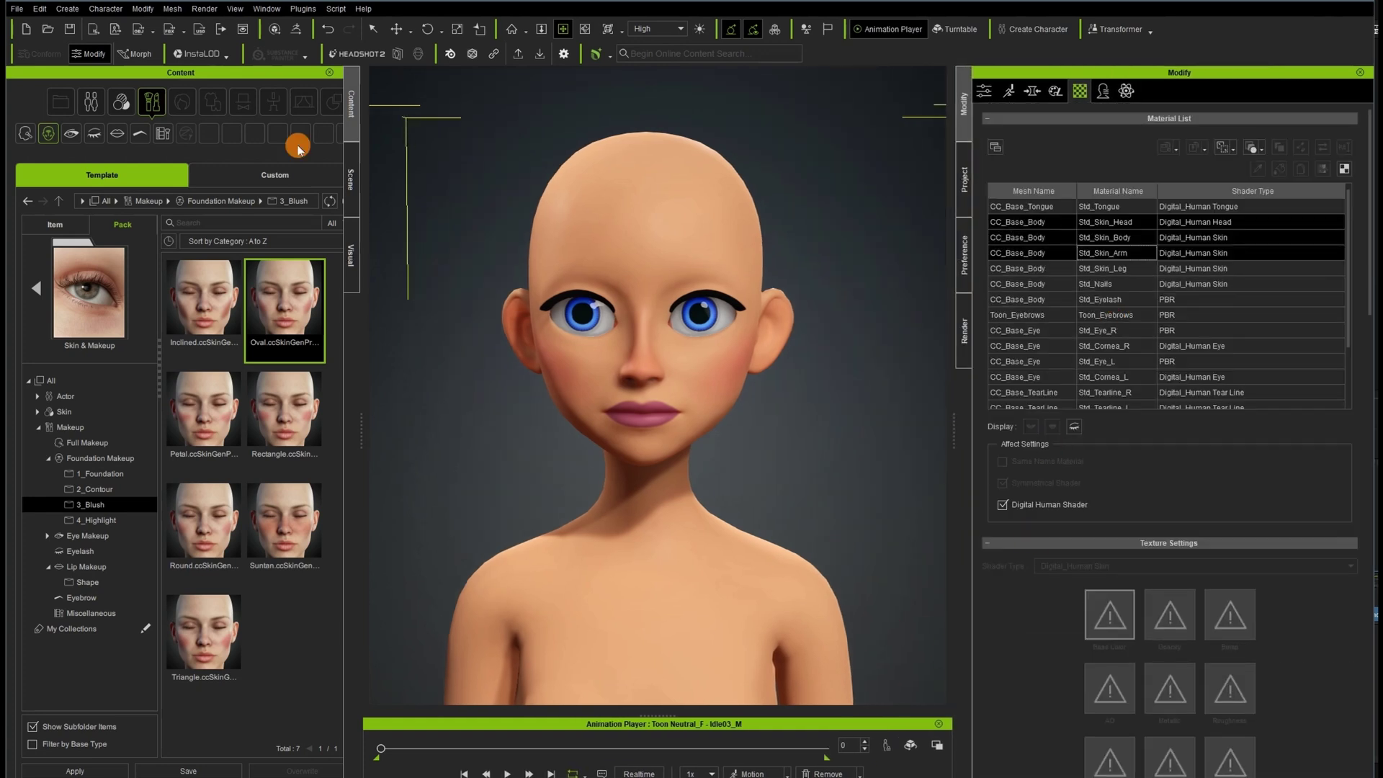
pyautogui.click(350, 184)
pyautogui.click(78, 189)
pyautogui.click(77, 189)
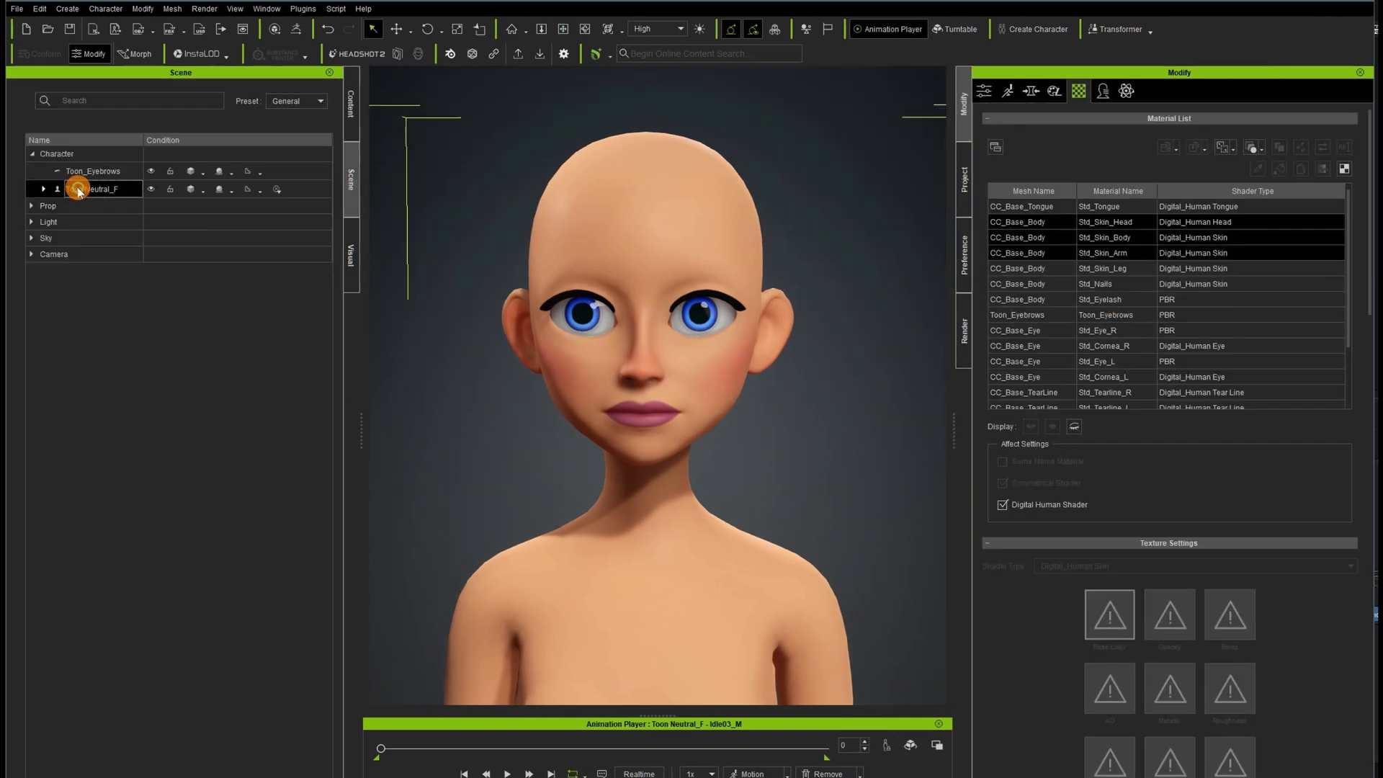
pyautogui.click(1042, 228)
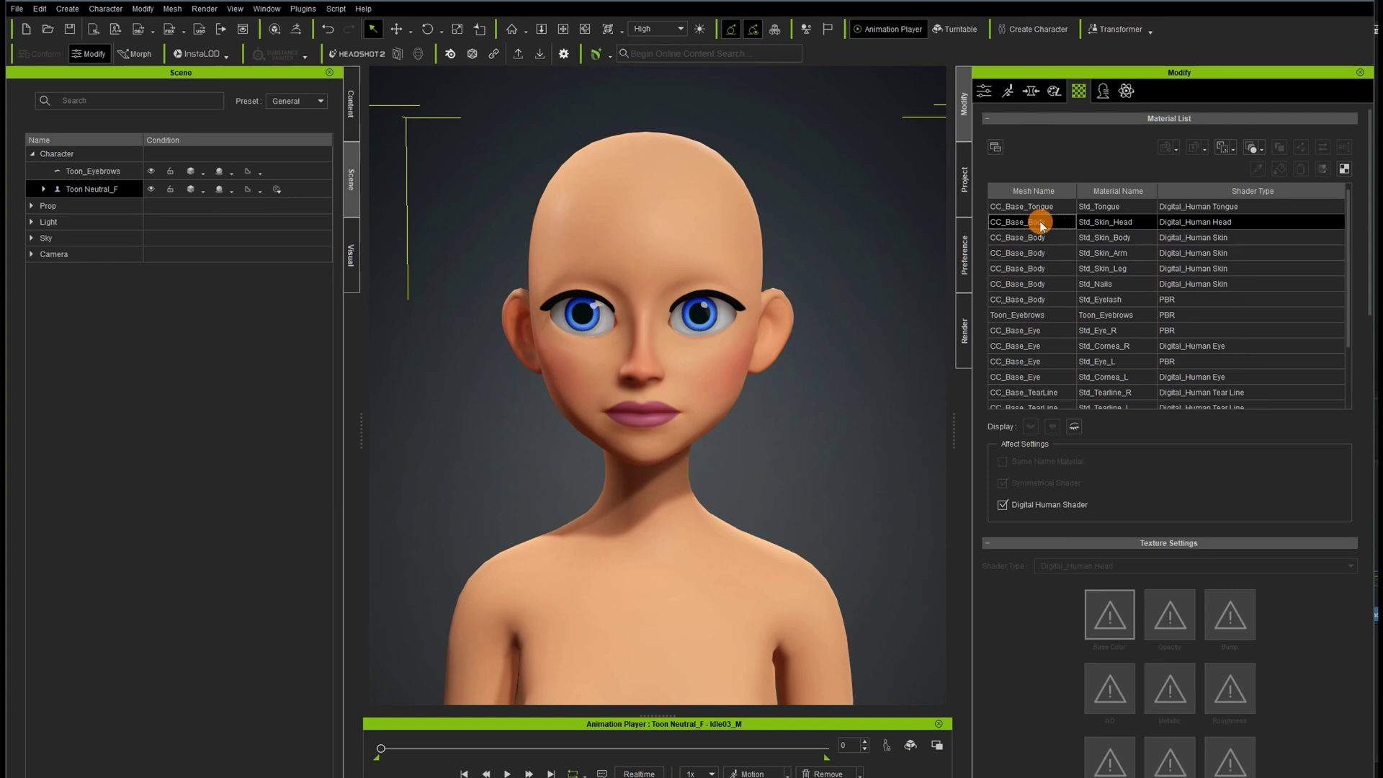
# Deactivate the character's makeup editor and return to the material list.
pyautogui.click(1049, 92)
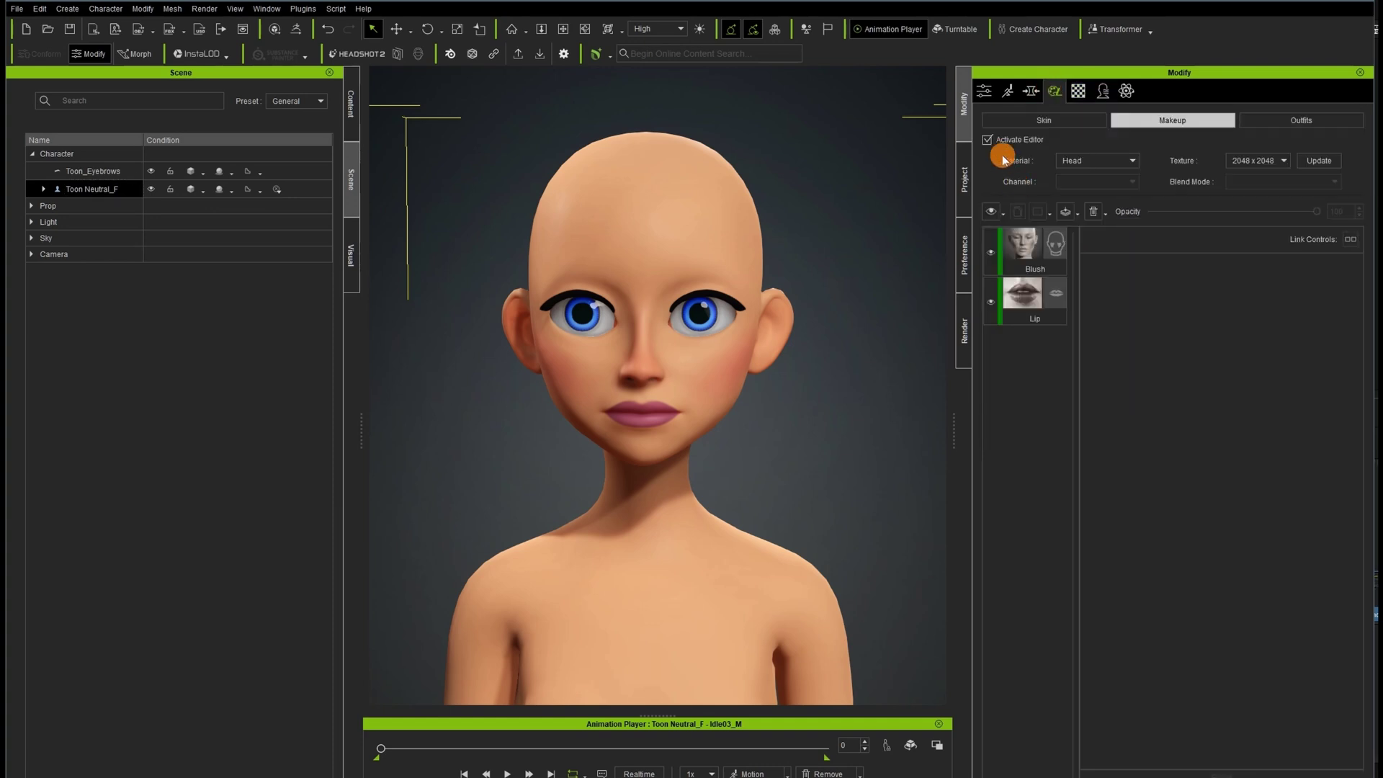
pyautogui.click(988, 140)
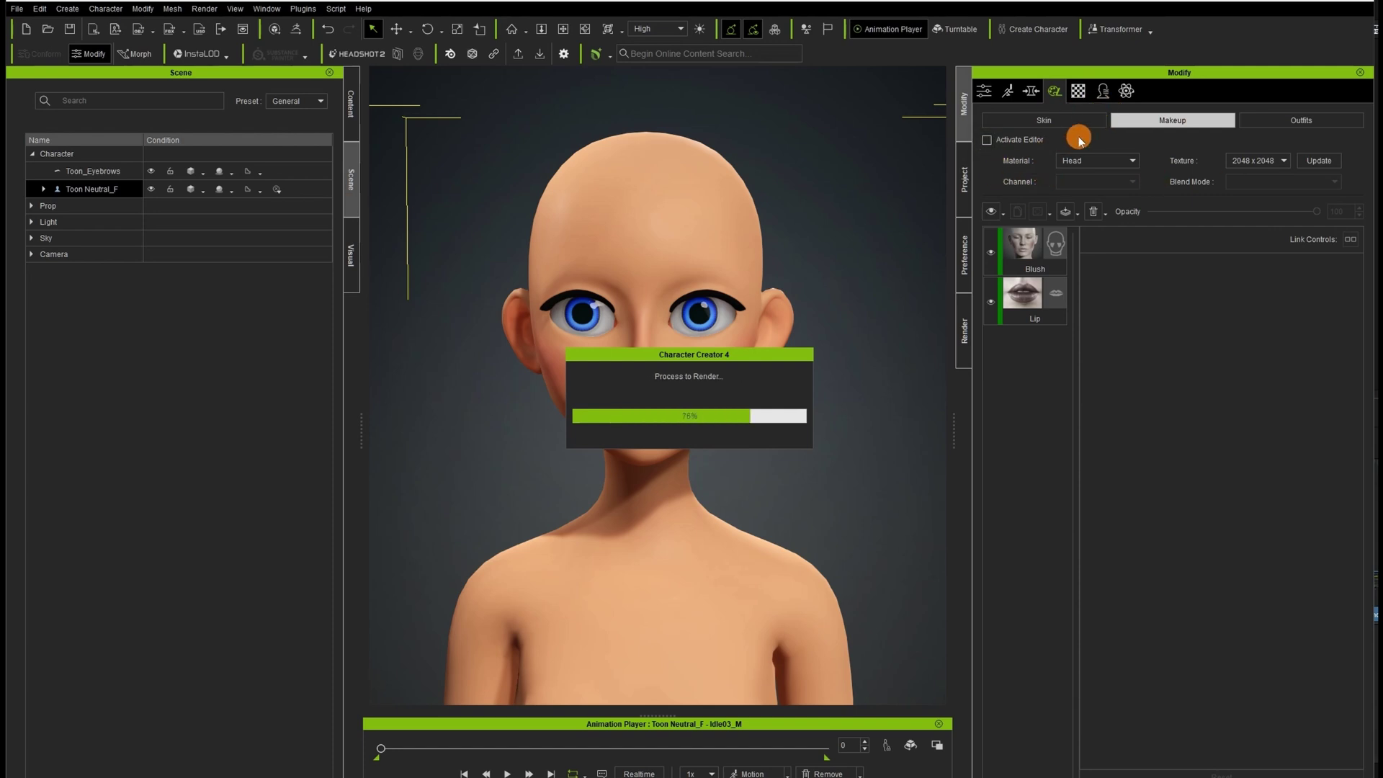
pyautogui.click(1078, 91)
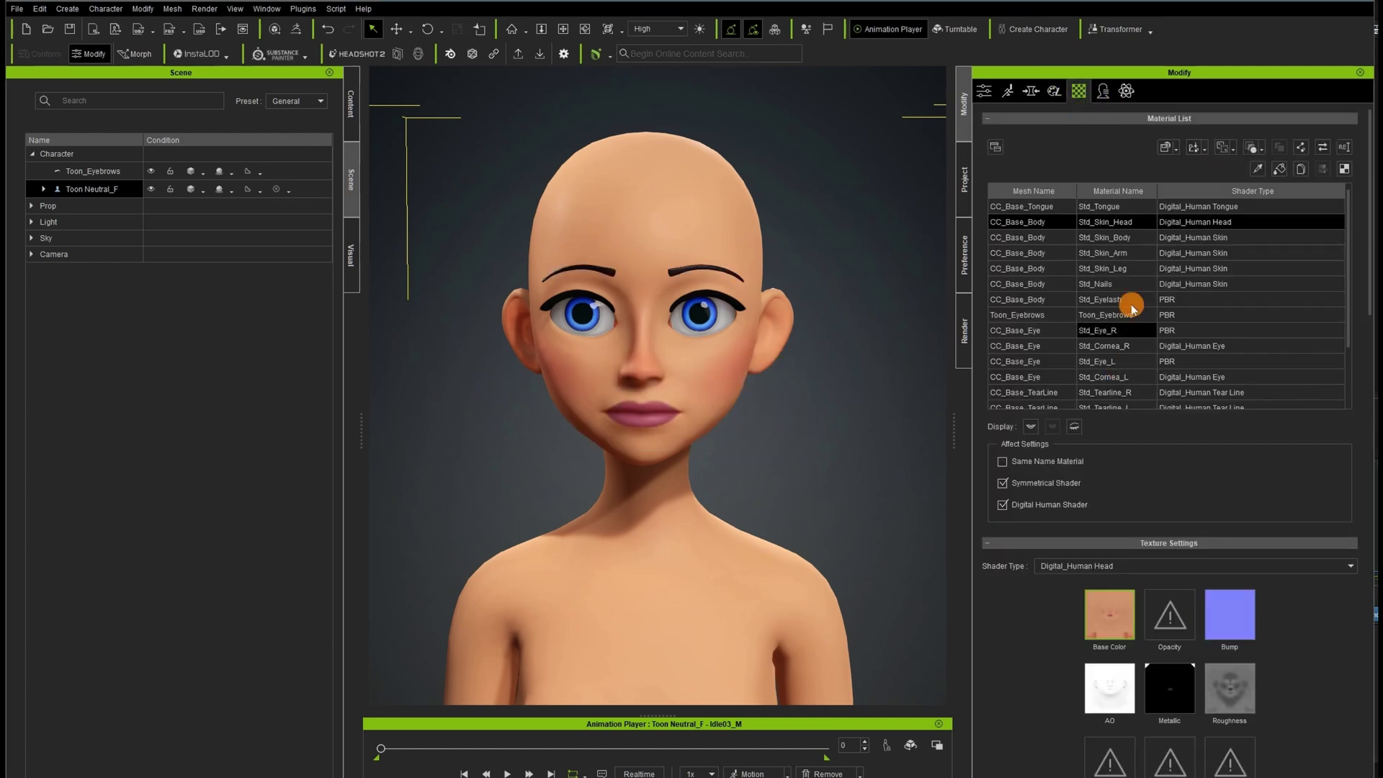
# Set the Base Color saturation to -29 and the yellow-blue balance to -78 for the head and body skin materials together.
pyautogui.keyDown('shift'); pyautogui.click(1053, 255); pyautogui.keyUp('shift')
pyautogui.scroll(-3, 1113, 348)
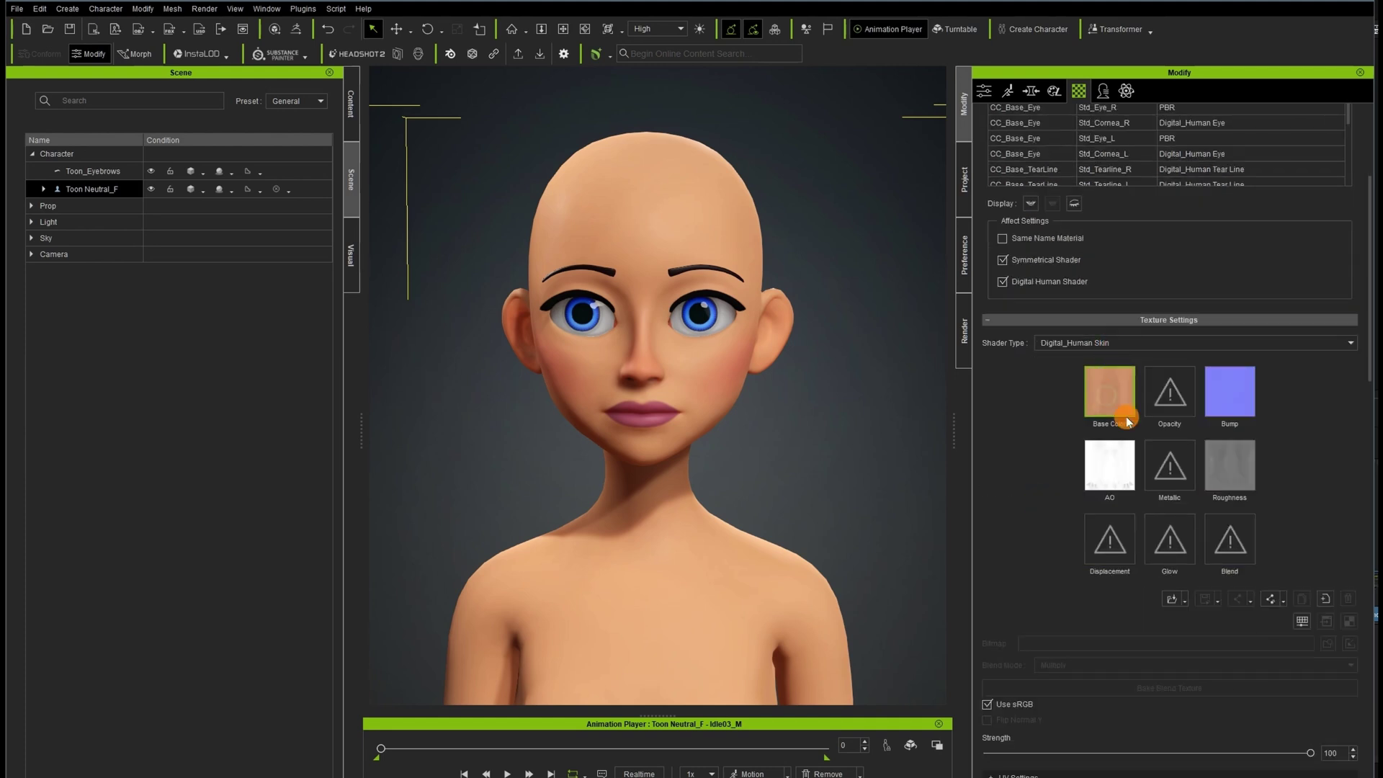
pyautogui.click(1301, 622)
pyautogui.moveTo(710, 186); pyautogui.dragTo(235, 196)
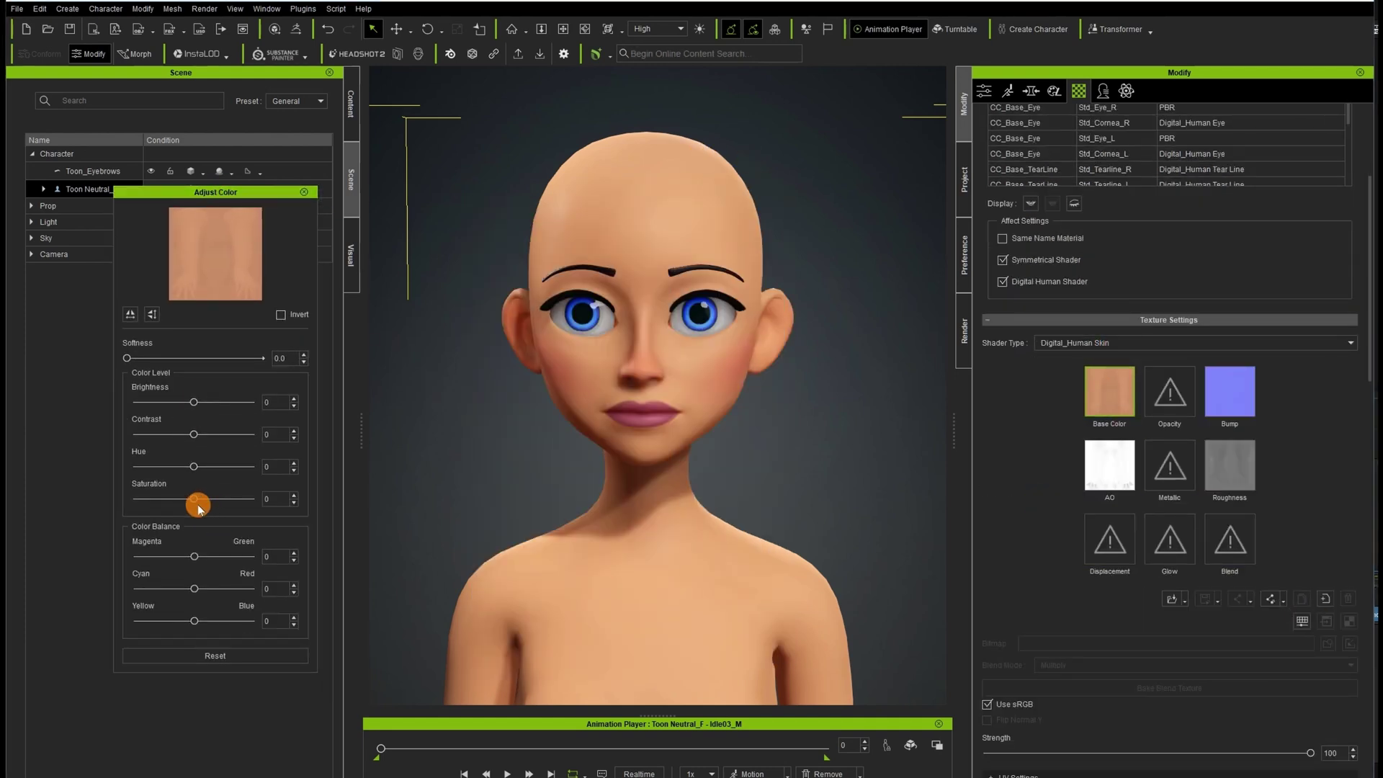
pyautogui.moveTo(155, 507); pyautogui.dragTo(171, 508)
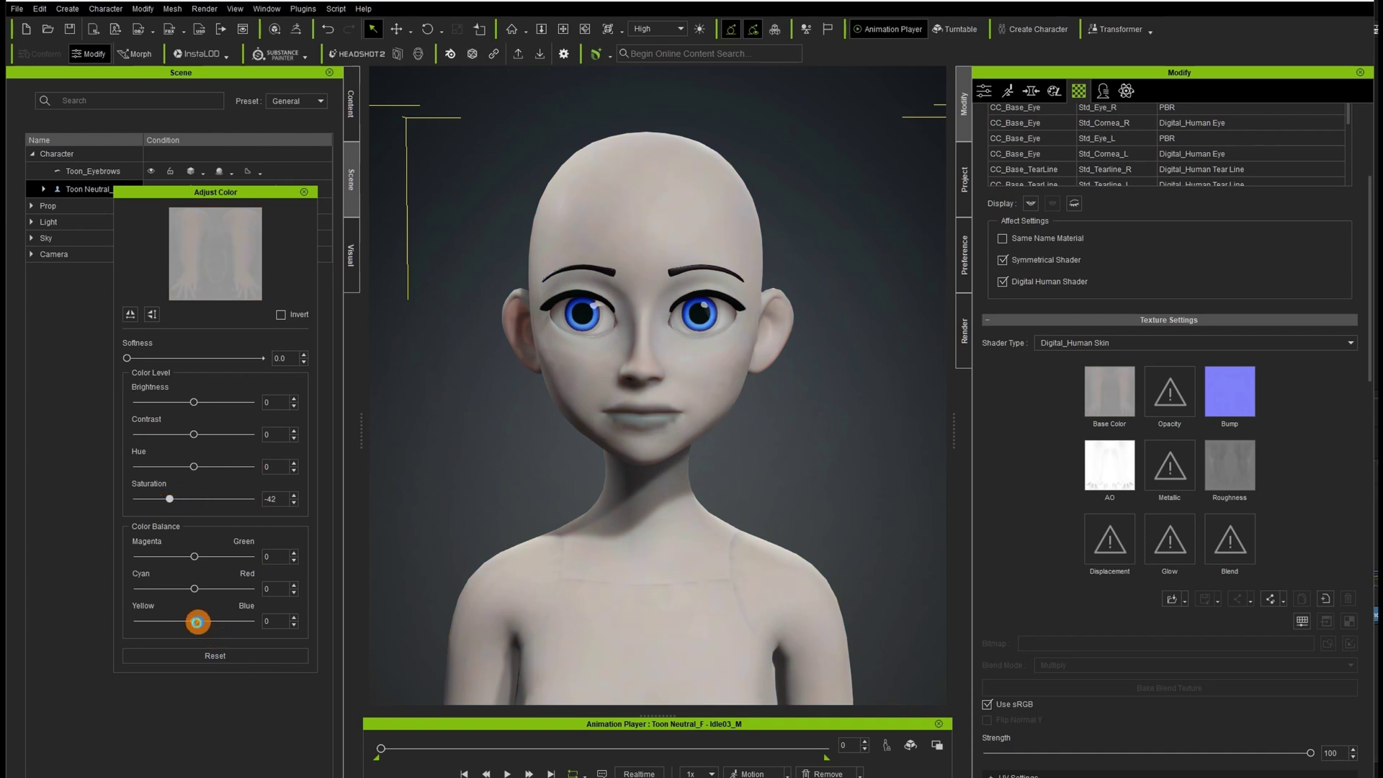
pyautogui.moveTo(217, 631); pyautogui.dragTo(177, 625)
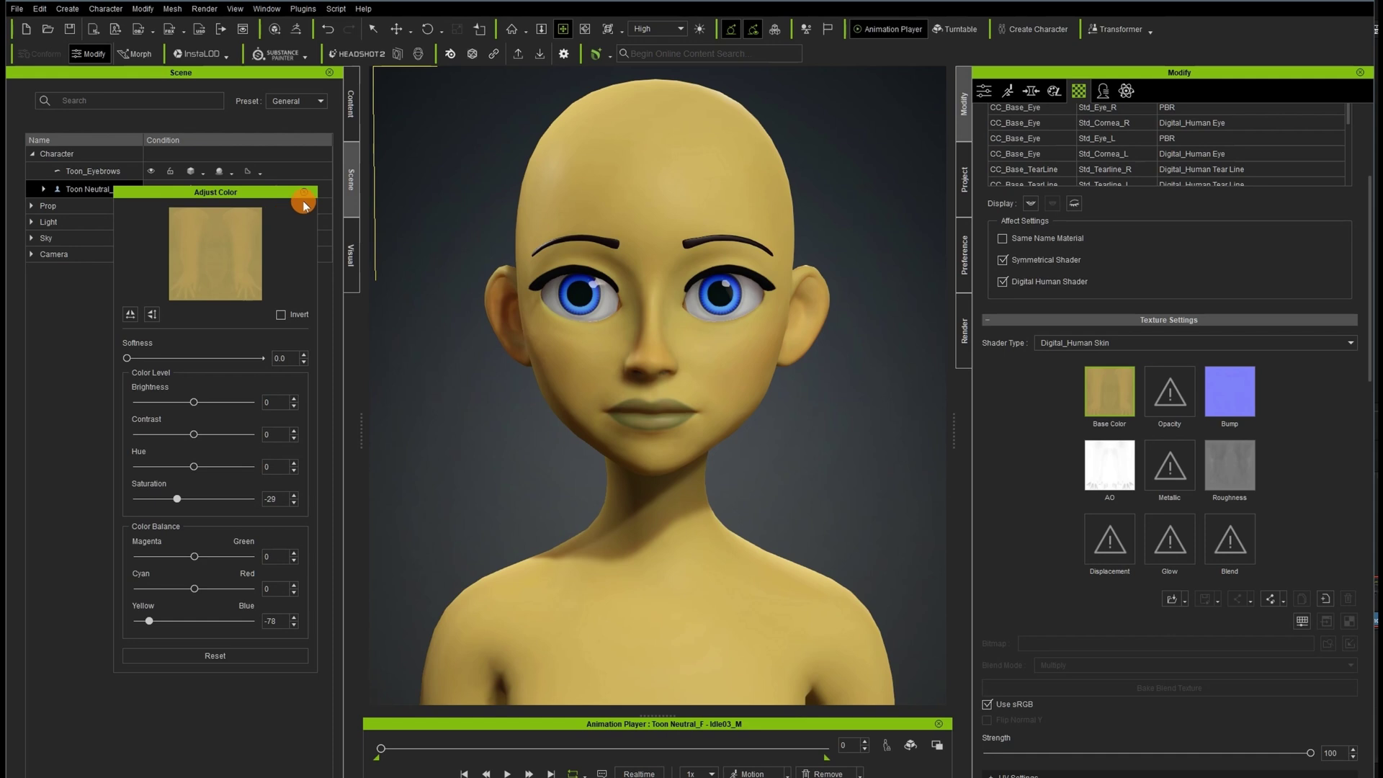
# Close the skin's color adjustment and reselect the Toon Neutral_F character in the scene list.
pyautogui.click(304, 193)
pyautogui.scroll(4, 1325, 157)
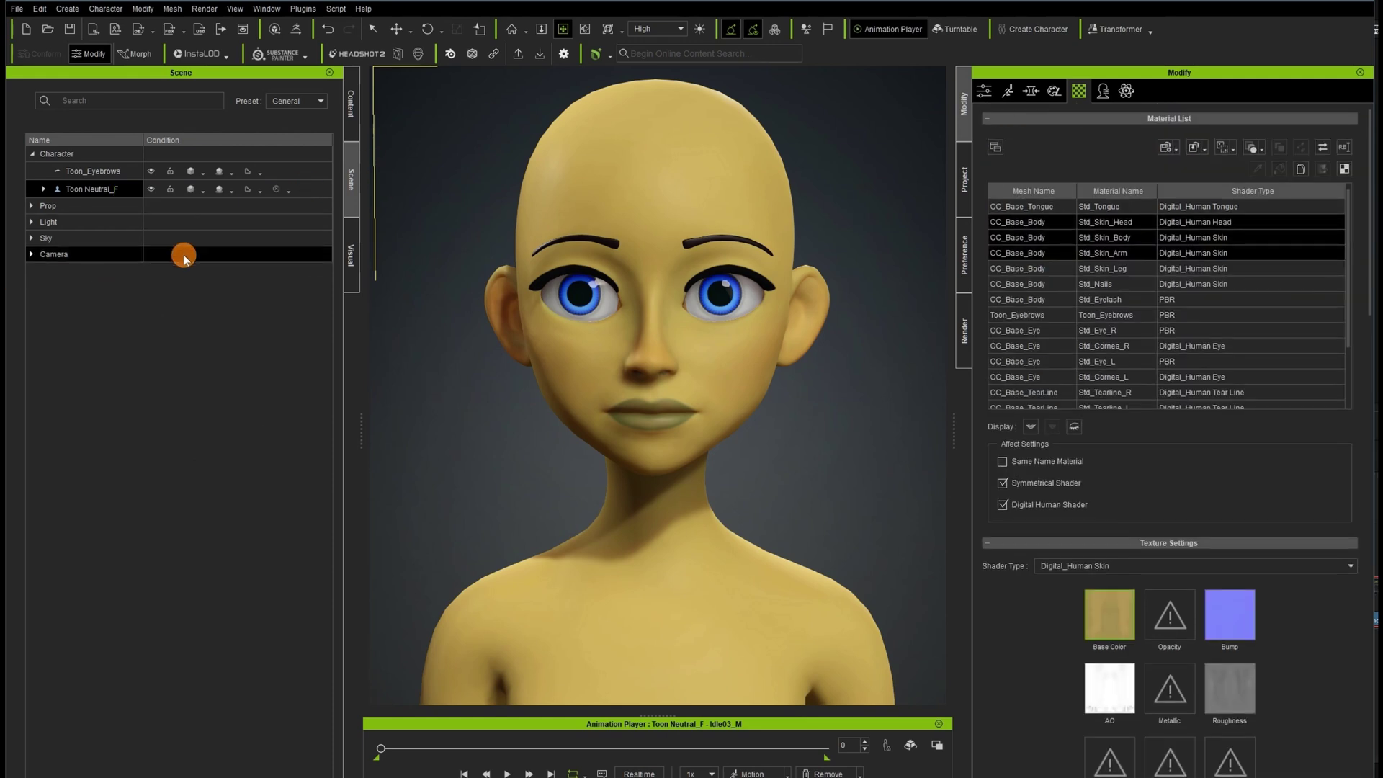
pyautogui.click(90, 173)
pyautogui.click(88, 188)
# Apply the Extend eyeliner from the Eye Makeup templates to the character.
pyautogui.click(358, 130)
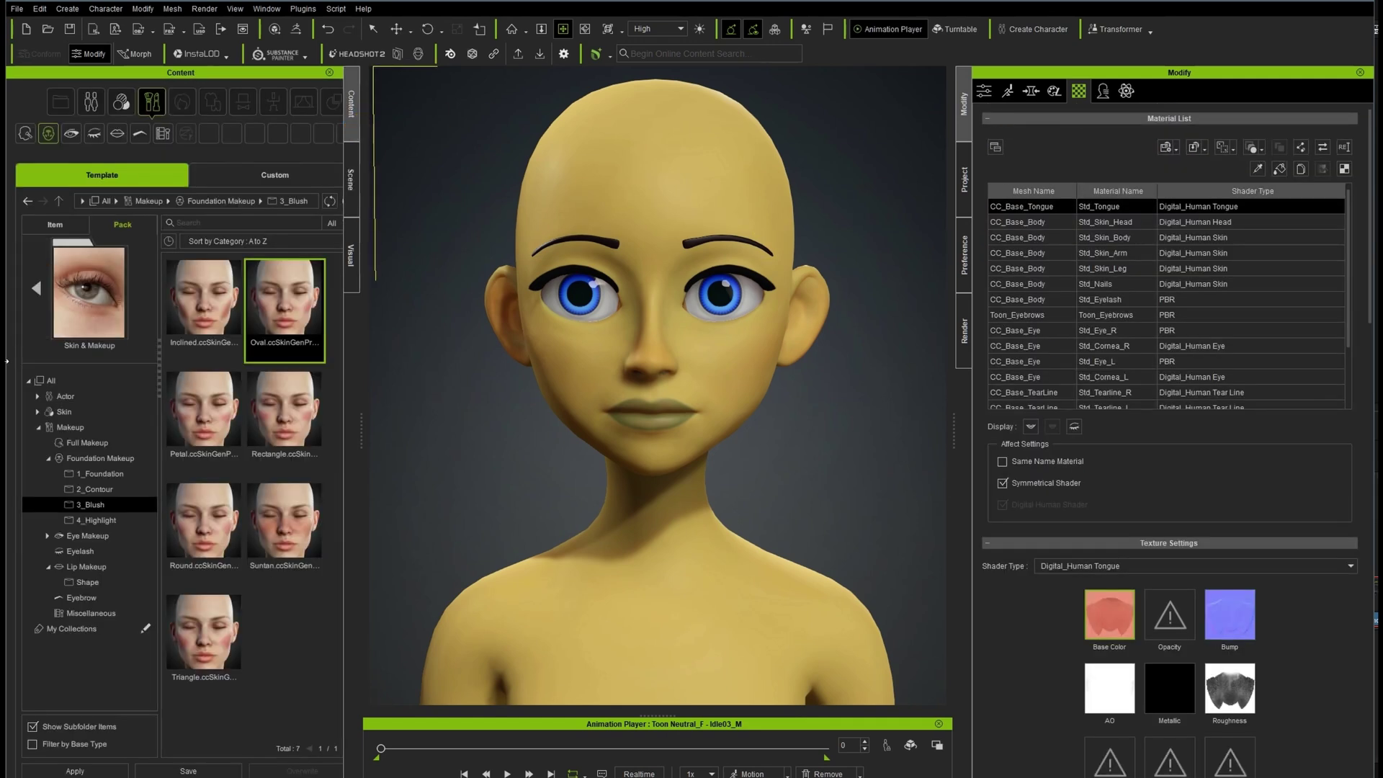
pyautogui.click(61, 536)
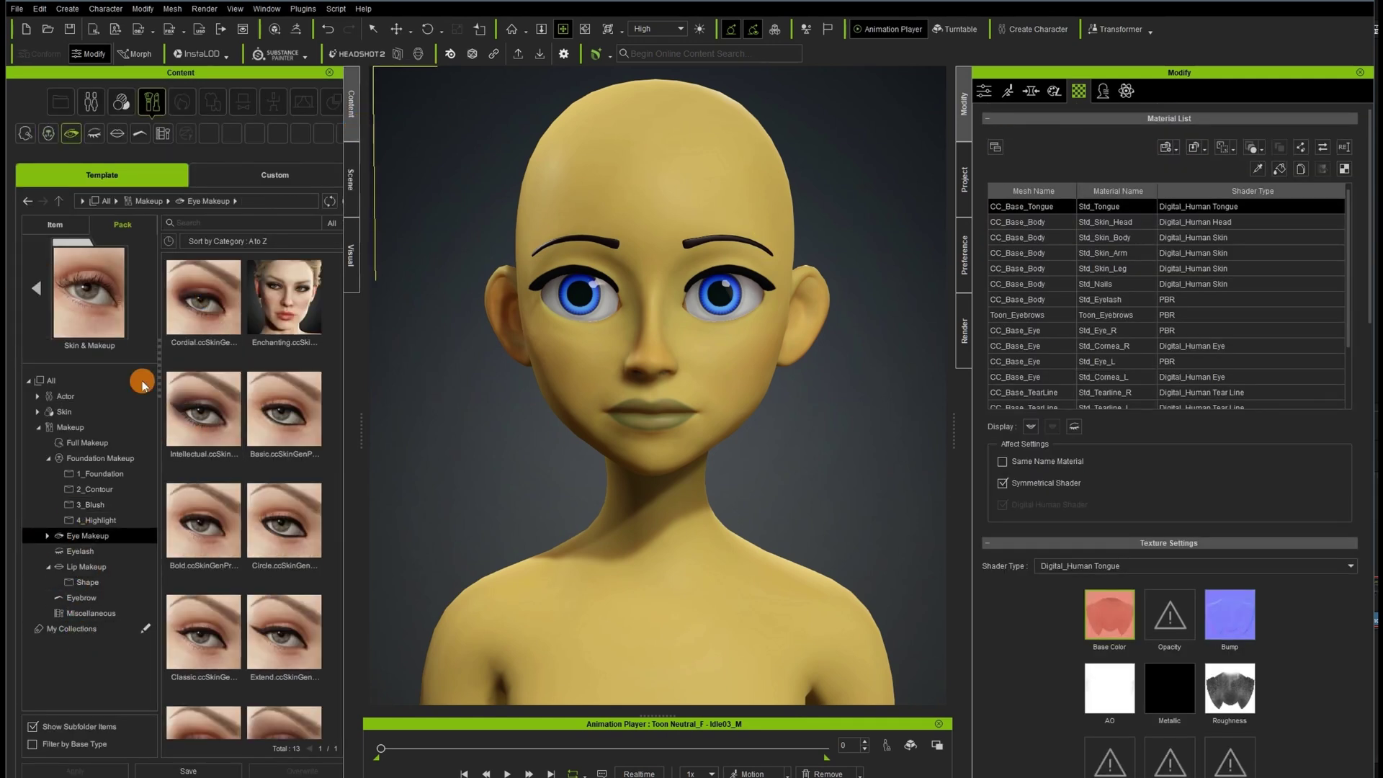
pyautogui.click(47, 535)
pyautogui.click(92, 550)
pyautogui.doubleClick(187, 527)
pyautogui.click(618, 426)
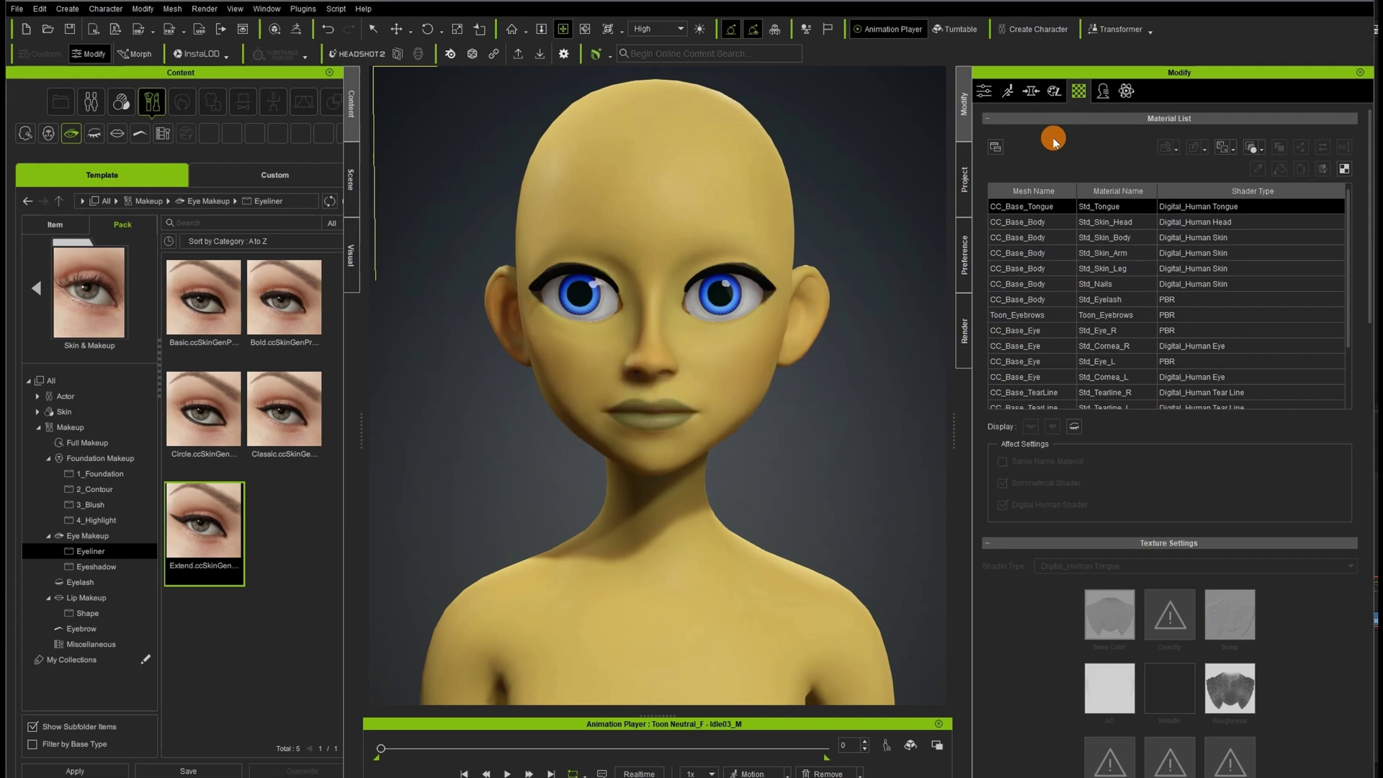
# Open the Eyeliner layer in the makeup editor and set its range color to dark blue.
pyautogui.click(1055, 90)
pyautogui.click(1030, 248)
pyautogui.scroll(3, 778, 484)
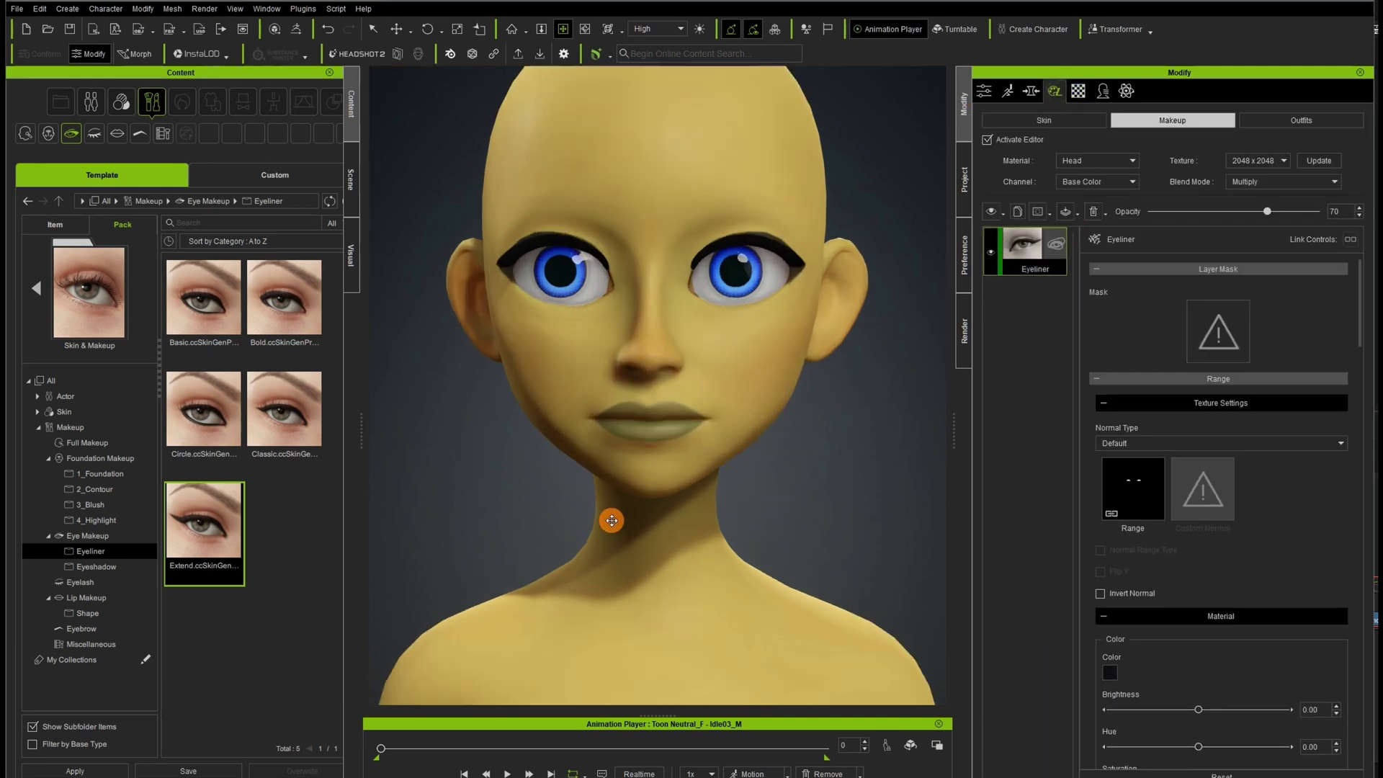
pyautogui.moveTo(611, 520); pyautogui.dragTo(765, 596, button='right')
pyautogui.scroll(-5, 1204, 511)
pyautogui.click(1109, 487)
pyautogui.click(573, 318)
pyautogui.click(759, 513)
# Set the eyeliner range's brightness to -0.20 and its blur to 1.71.
pyautogui.scroll(-3, 1174, 544)
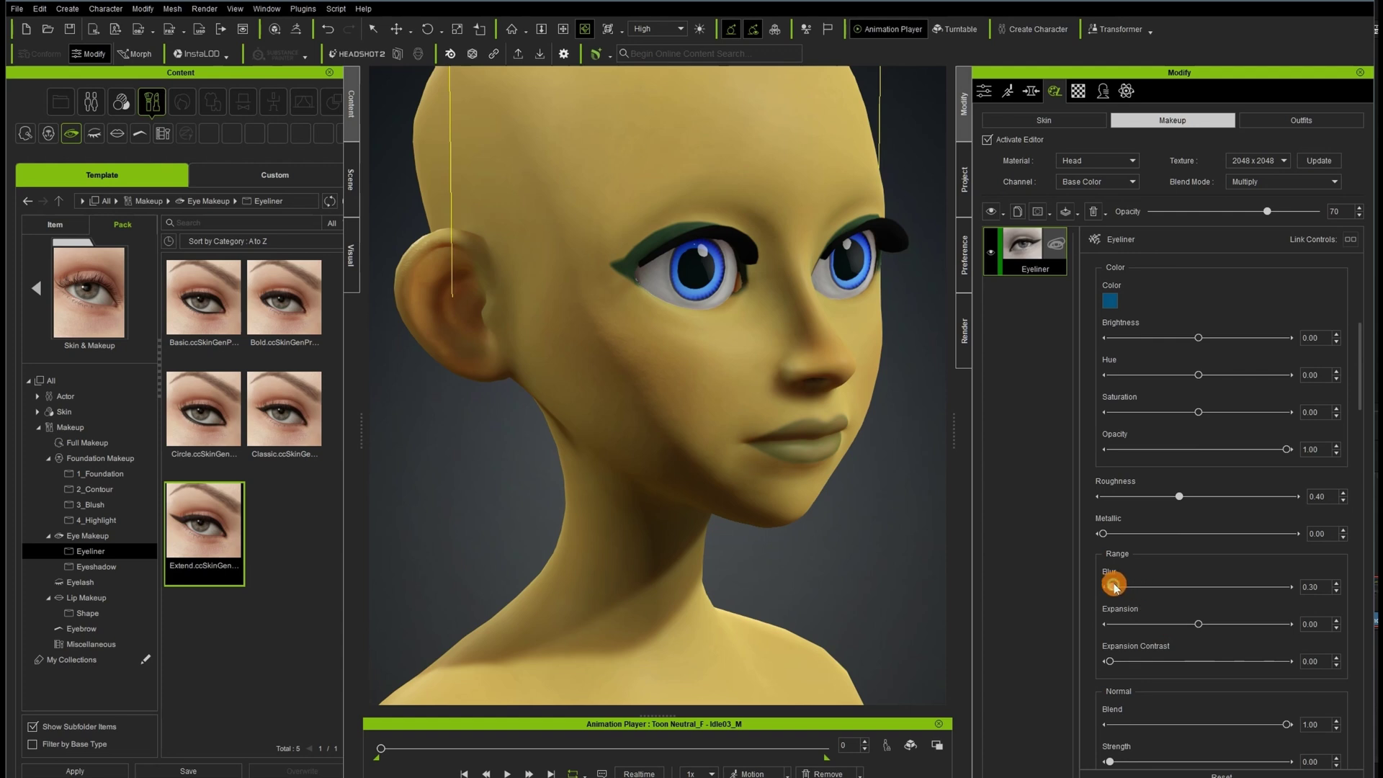
pyautogui.moveTo(1113, 585); pyautogui.dragTo(1131, 587)
pyautogui.moveTo(818, 632); pyautogui.dragTo(868, 632)
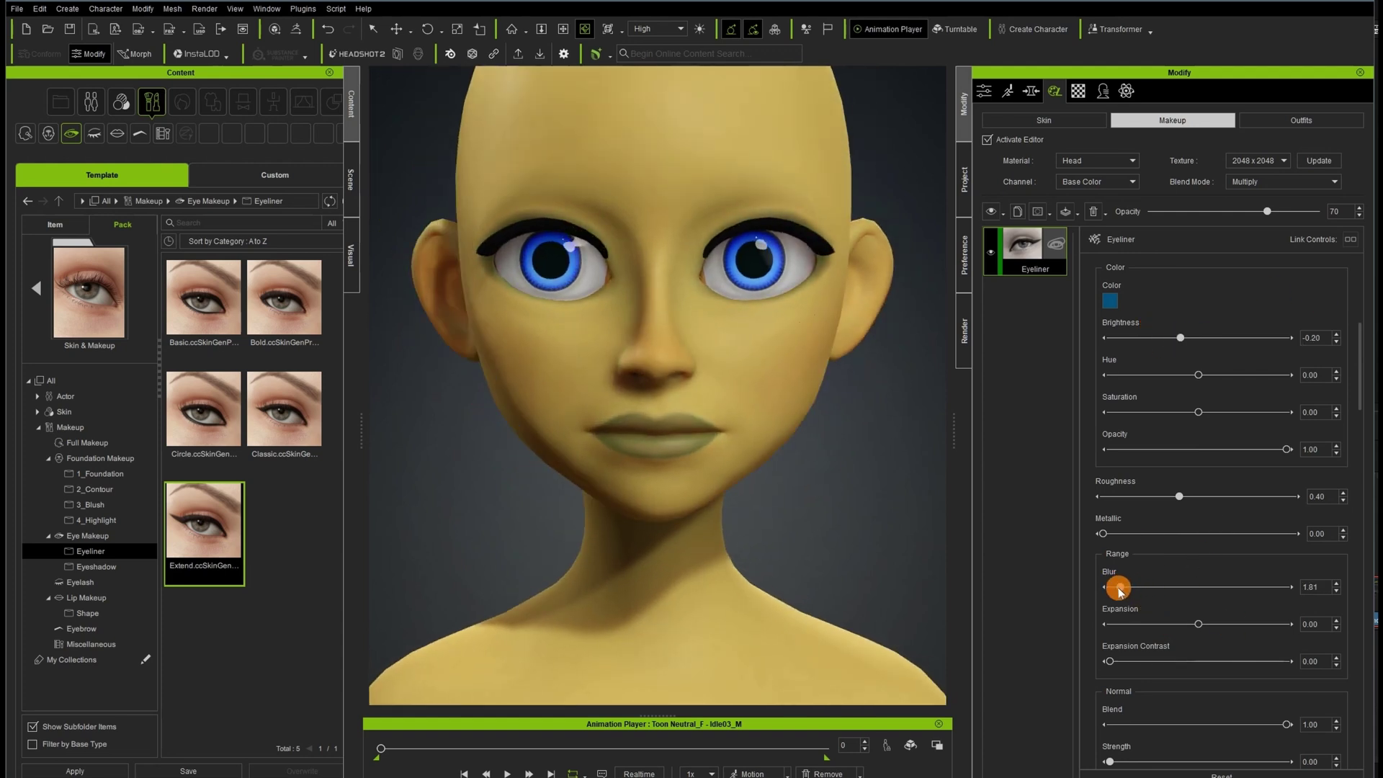
pyautogui.moveTo(1119, 587); pyautogui.dragTo(1118, 587)
pyautogui.moveTo(799, 627); pyautogui.dragTo(862, 607, button='right')
pyautogui.scroll(-10, 1213, 360)
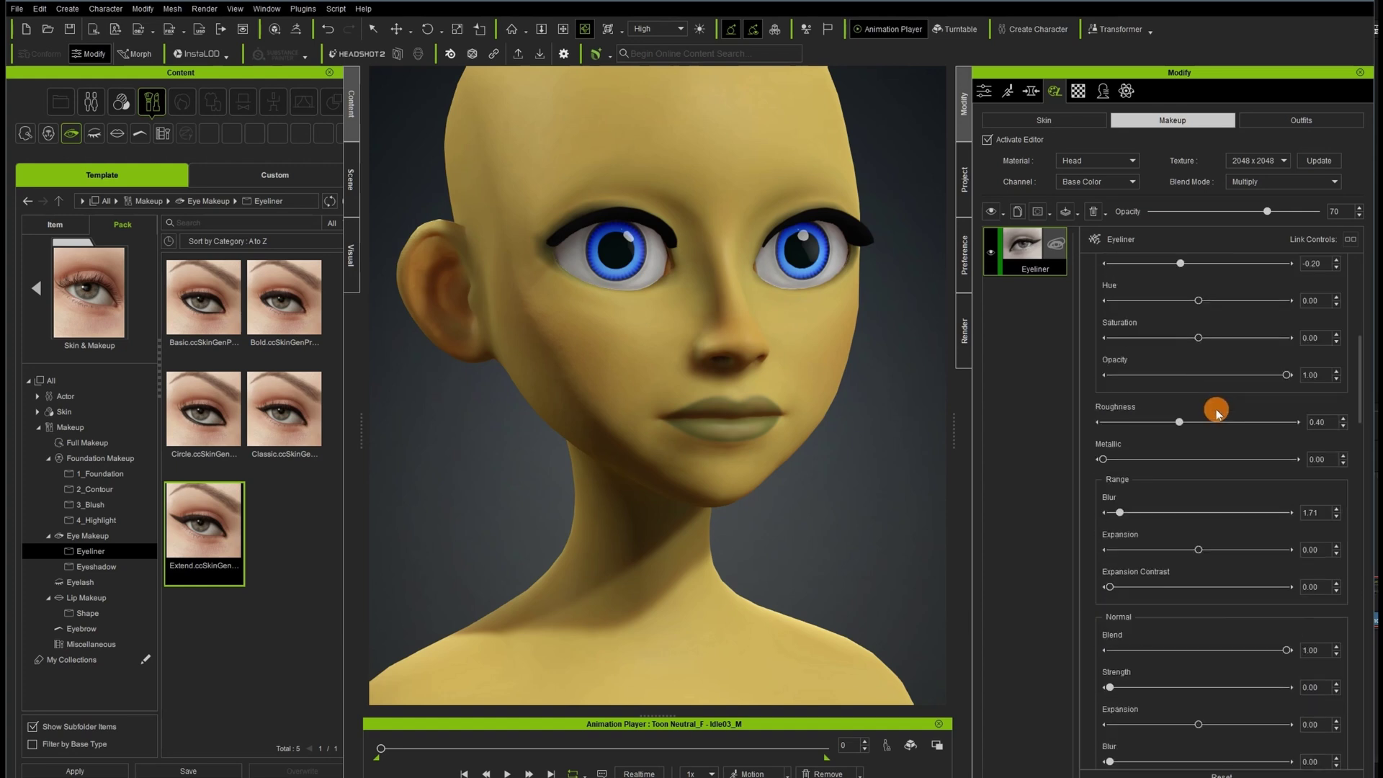
# Set the eyeliner's noise color to dark green #005500 with brightness -0.17.
pyautogui.scroll(6, 1212, 408)
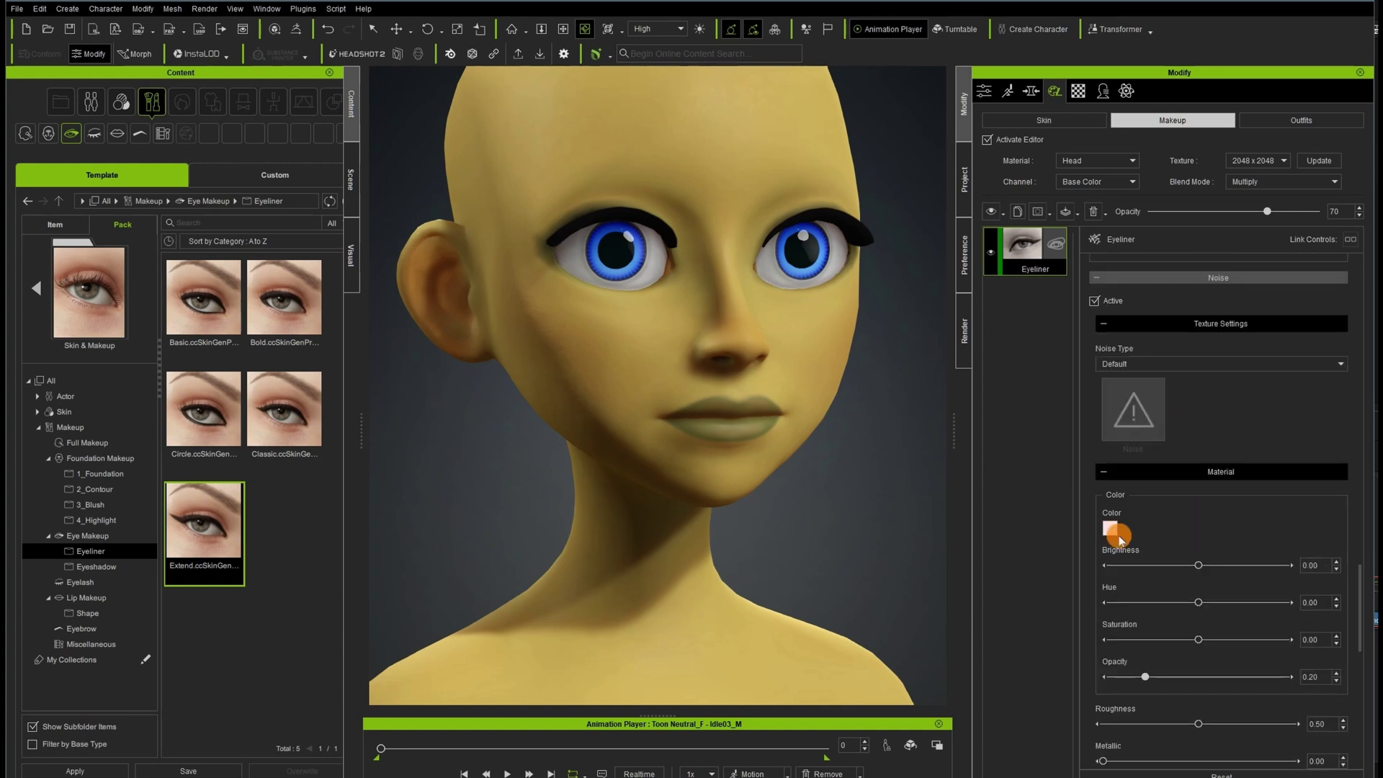
pyautogui.click(1110, 528)
pyautogui.click(760, 512)
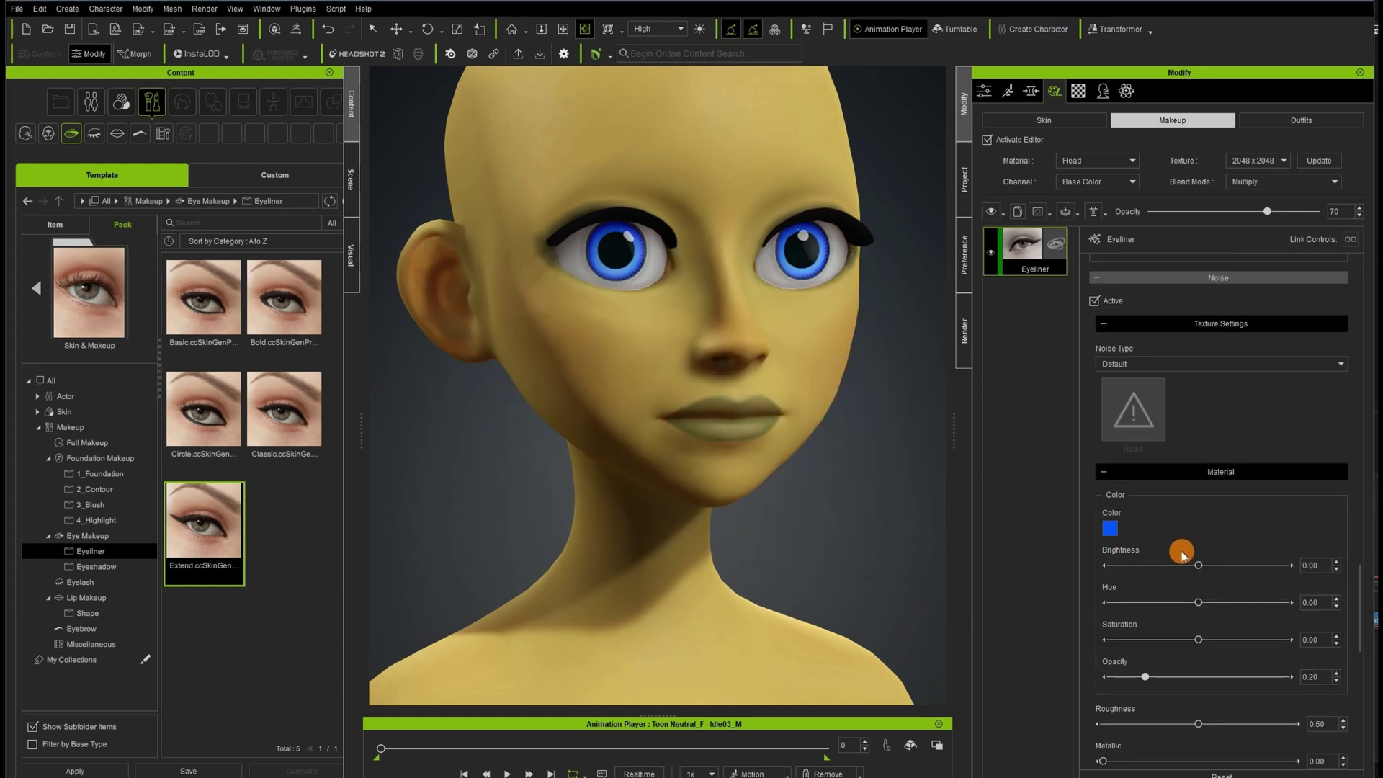
pyautogui.click(1110, 529)
pyautogui.click(571, 304)
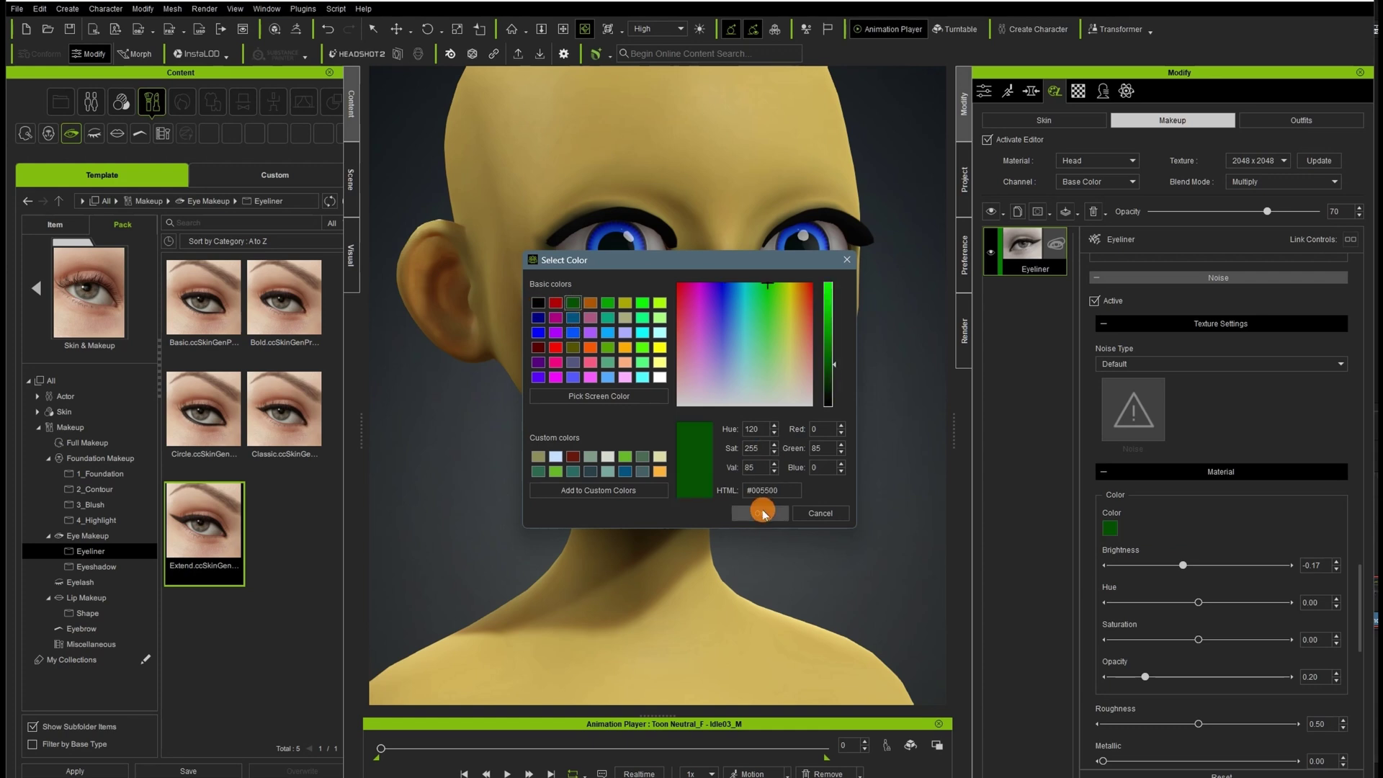
pyautogui.click(758, 510)
# Raise the eyeliner's noise opacity to 0.70 and set the range's Micro Normal expansion to 0.06.
pyautogui.scroll(-3, 1115, 510)
pyautogui.scroll(-10, 1147, 537)
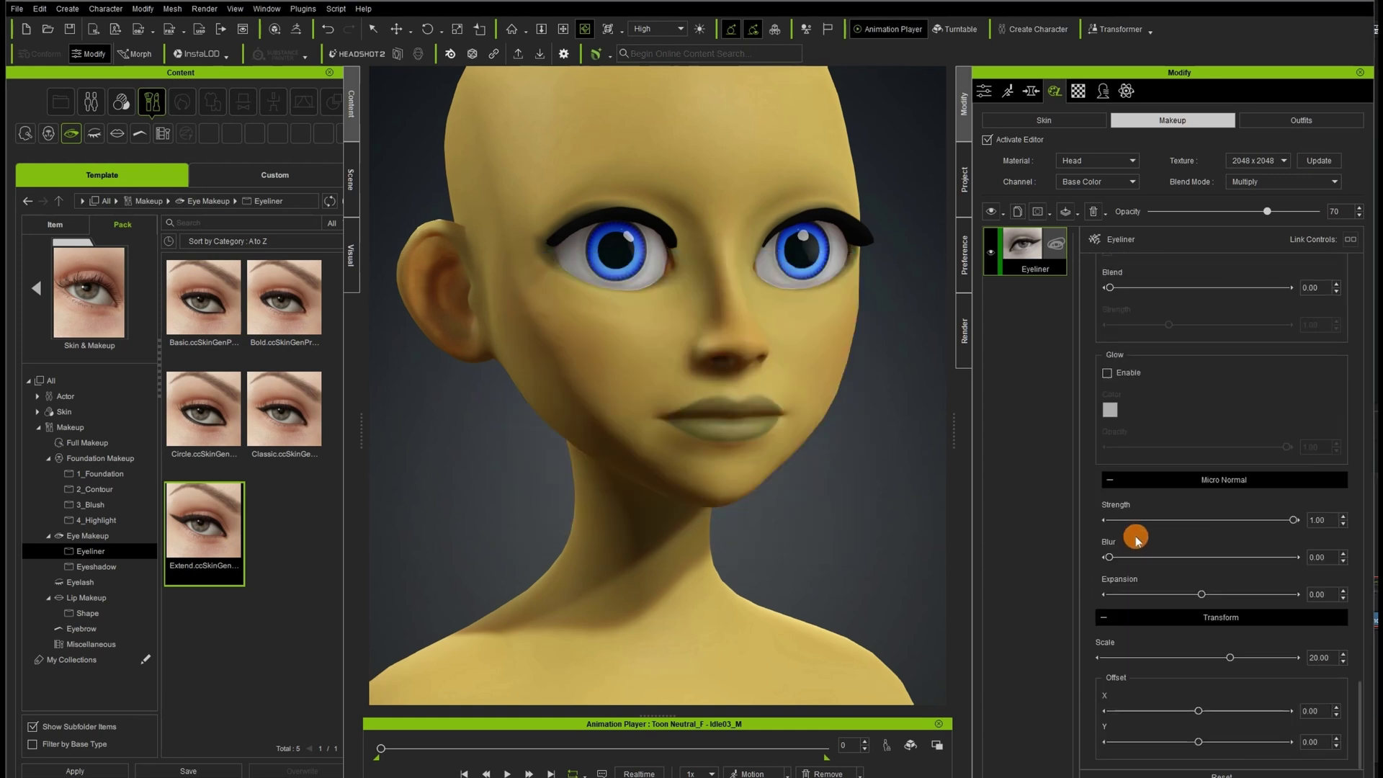
pyautogui.scroll(5, 1149, 531)
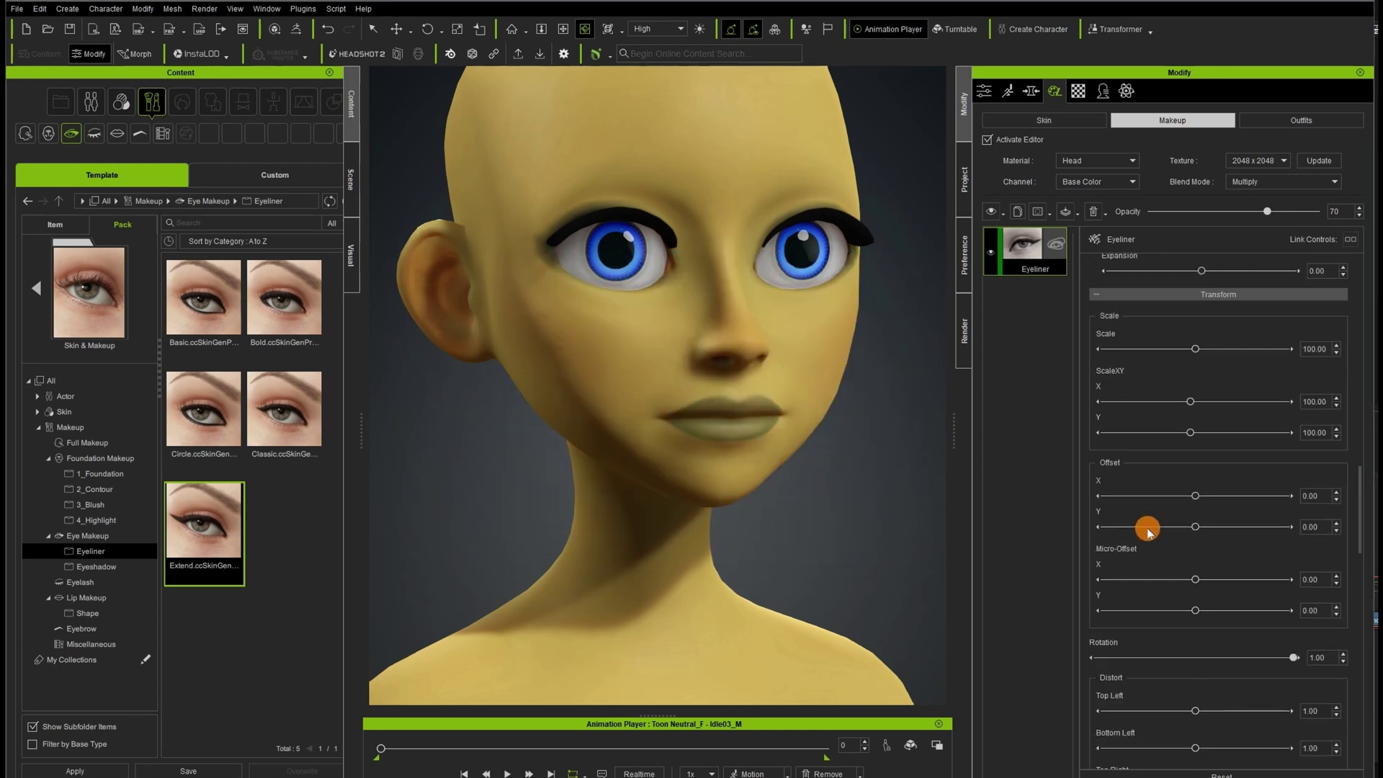
pyautogui.scroll(5, 1210, 504)
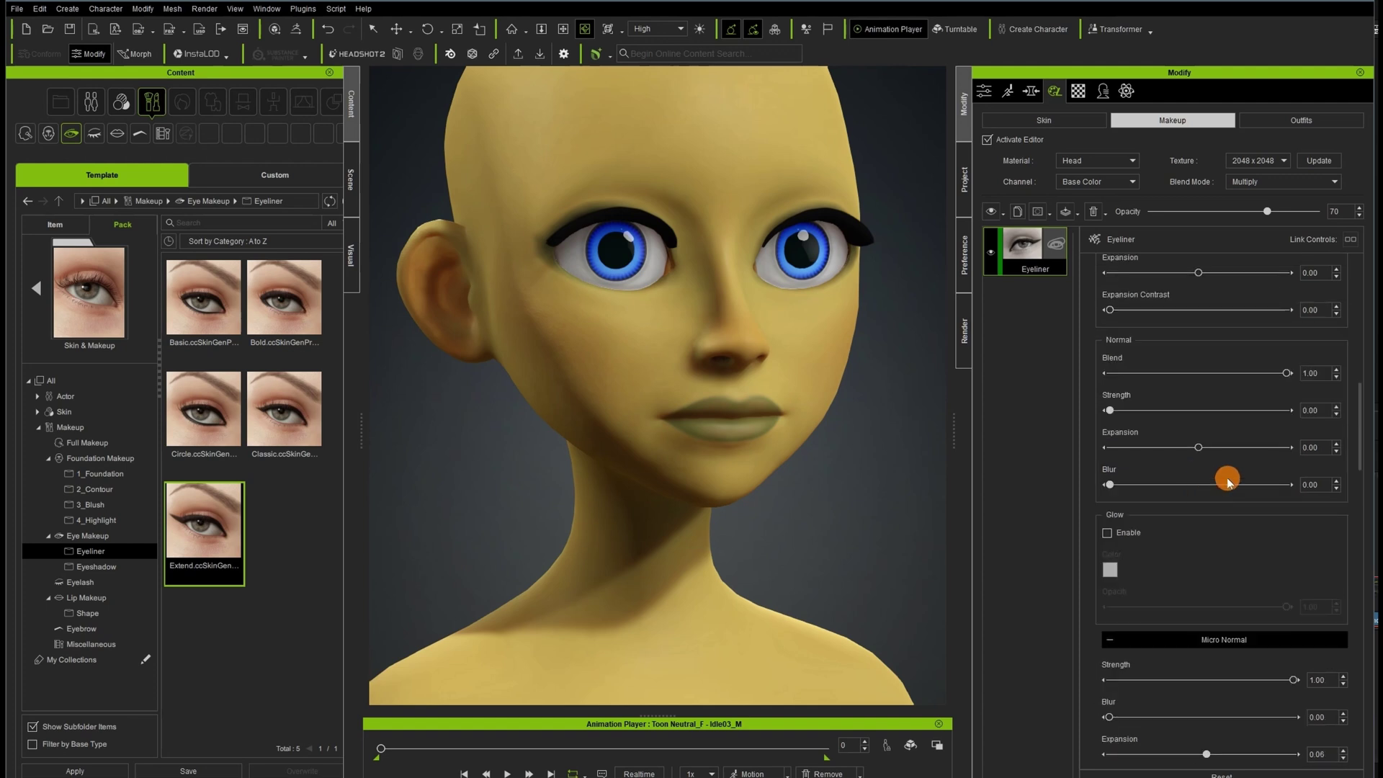
pyautogui.scroll(-10, 1196, 548)
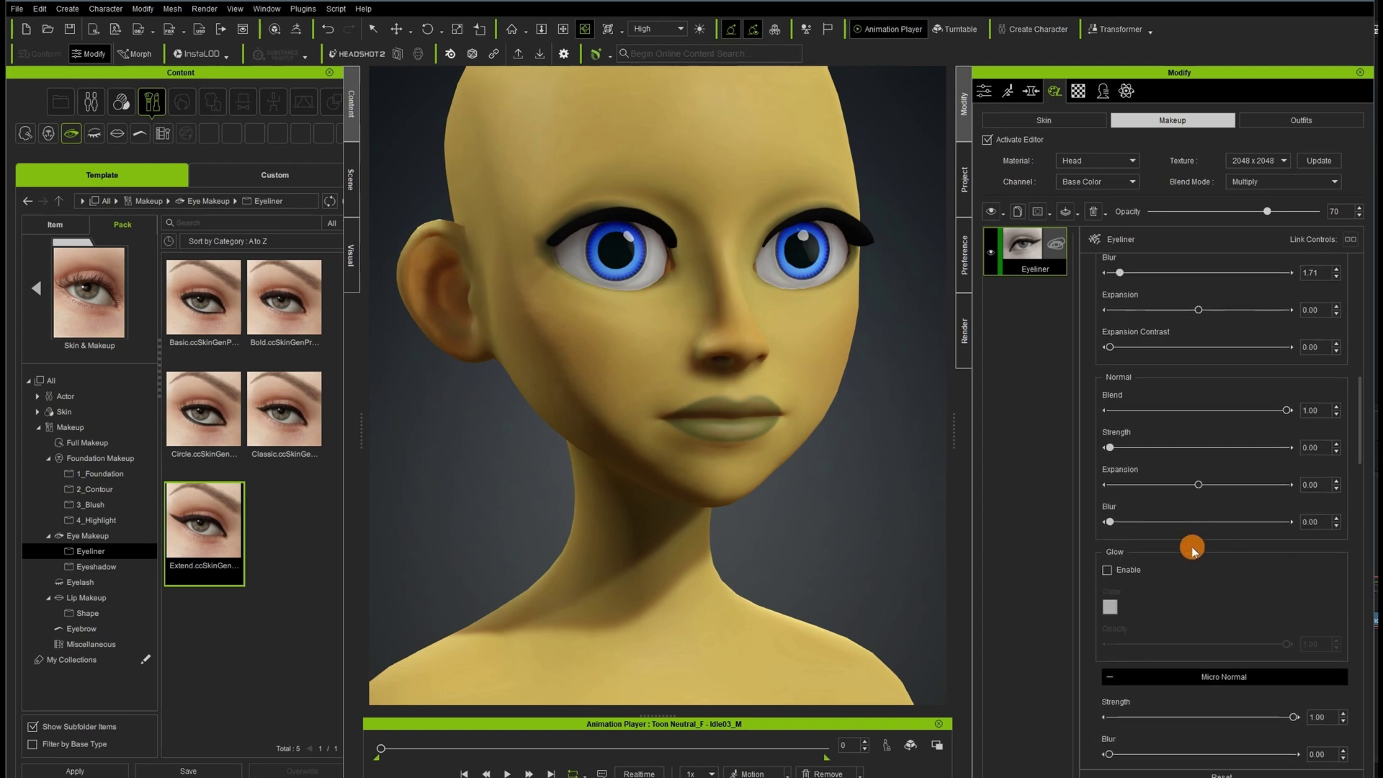
pyautogui.scroll(-5, 1195, 549)
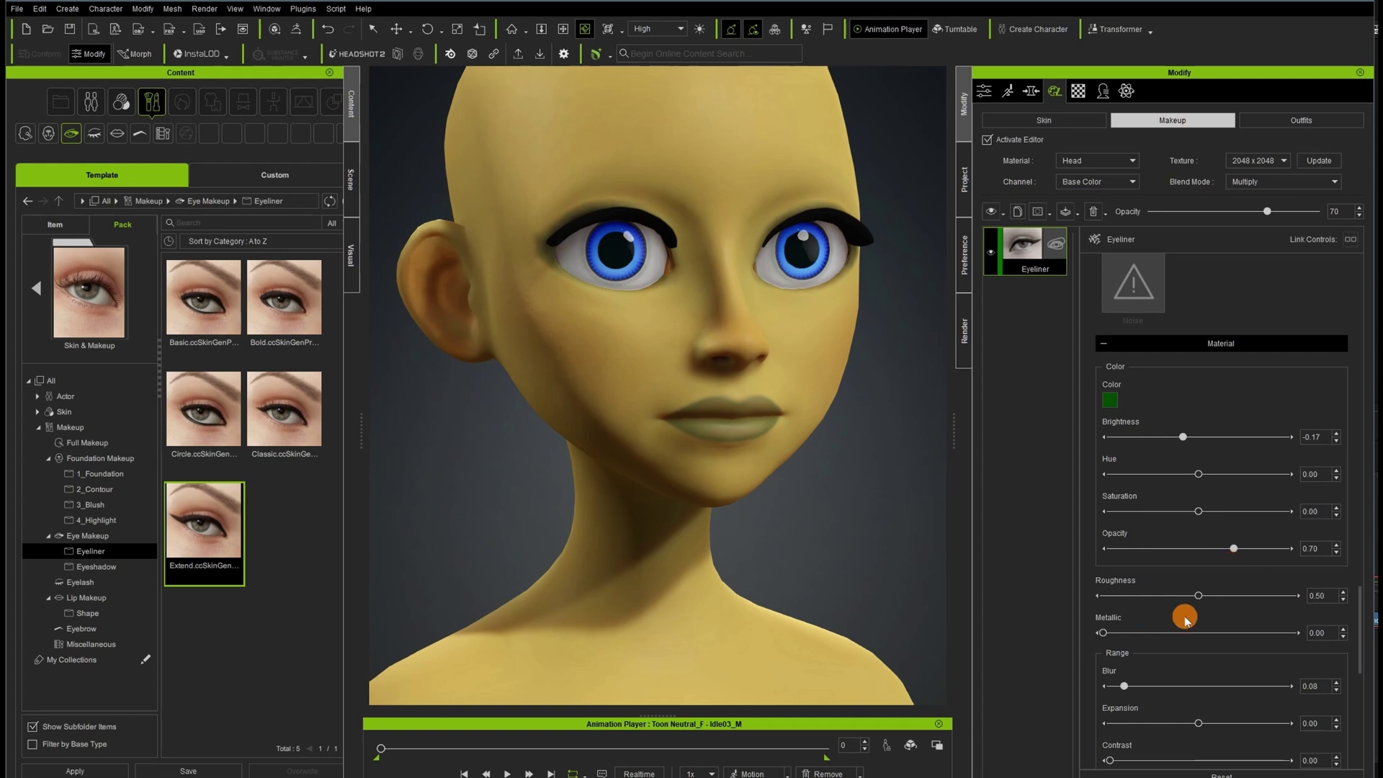
pyautogui.scroll(3, 1207, 549)
pyautogui.scroll(-6, 1176, 516)
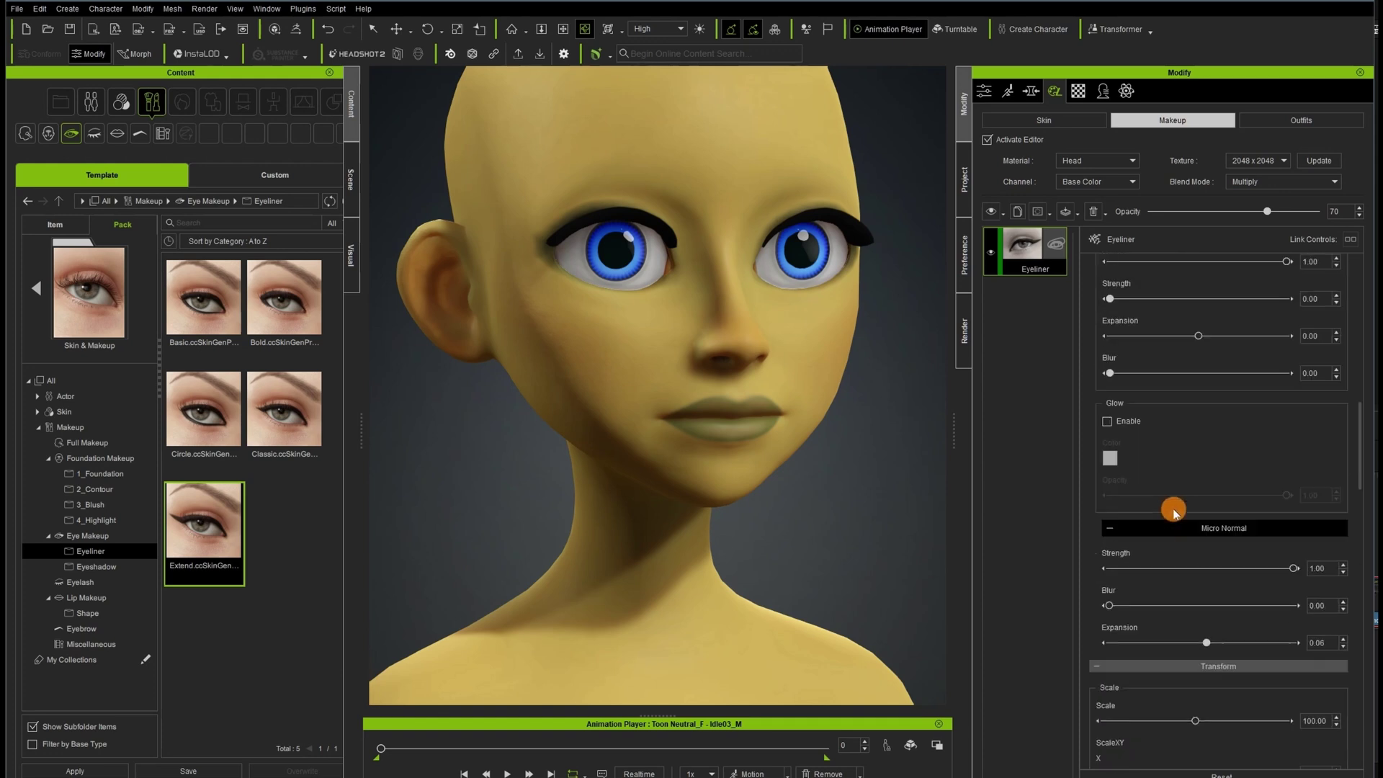
# Set the eyeliner range's blur to 2.35, expansion contrast to 0.35 and metallic to 1.00.
pyautogui.scroll(3, 1171, 504)
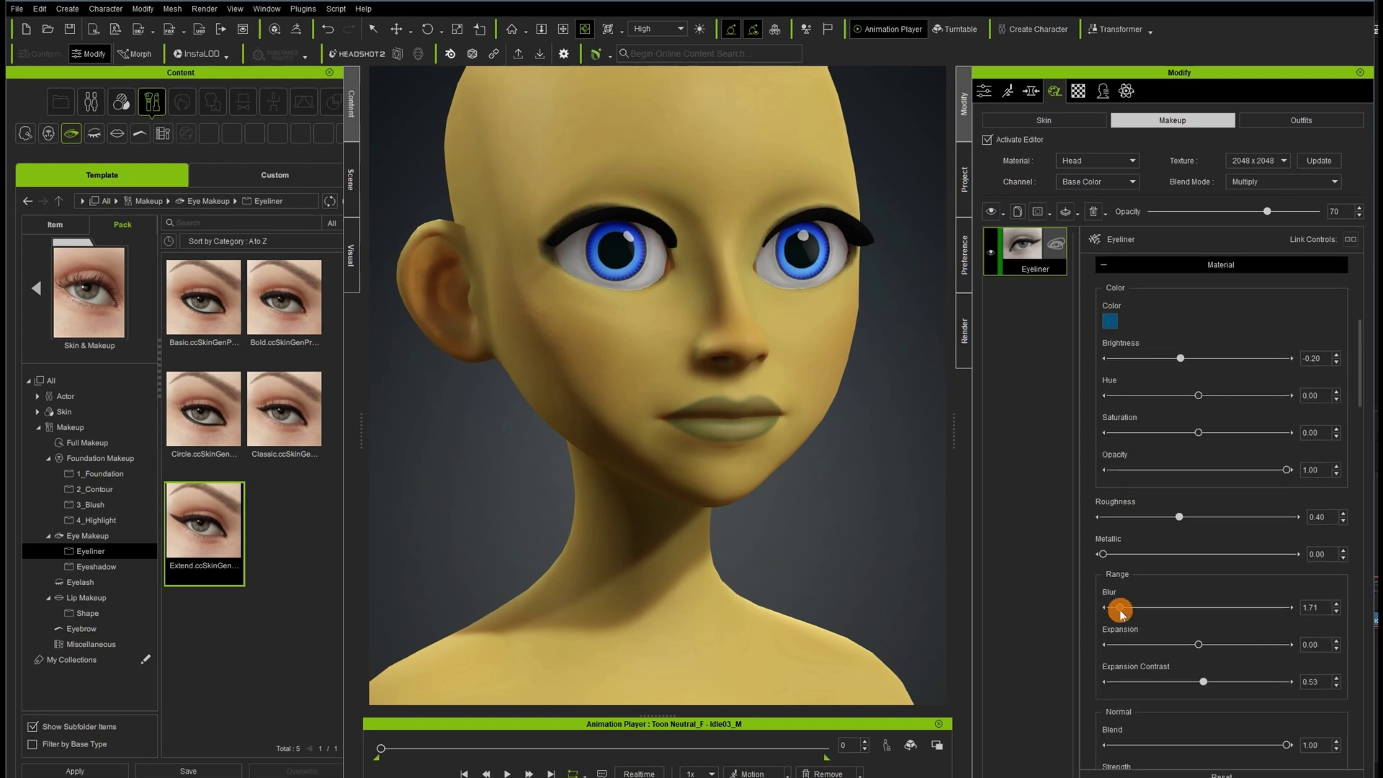
pyautogui.moveTo(1121, 608); pyautogui.dragTo(1127, 611)
pyautogui.moveTo(1202, 681); pyautogui.dragTo(1171, 681)
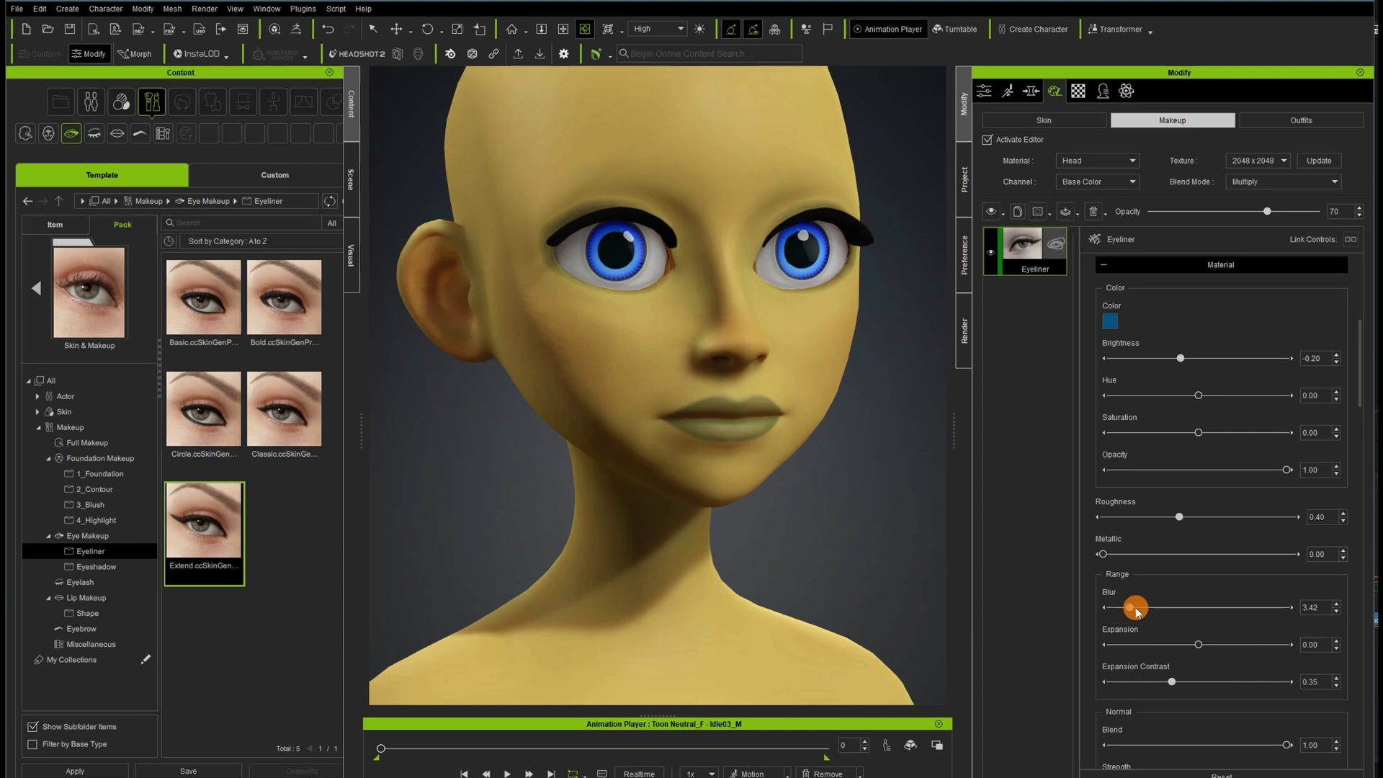
pyautogui.moveTo(1137, 613); pyautogui.dragTo(1128, 615)
pyautogui.moveTo(1103, 555); pyautogui.dragTo(1357, 569)
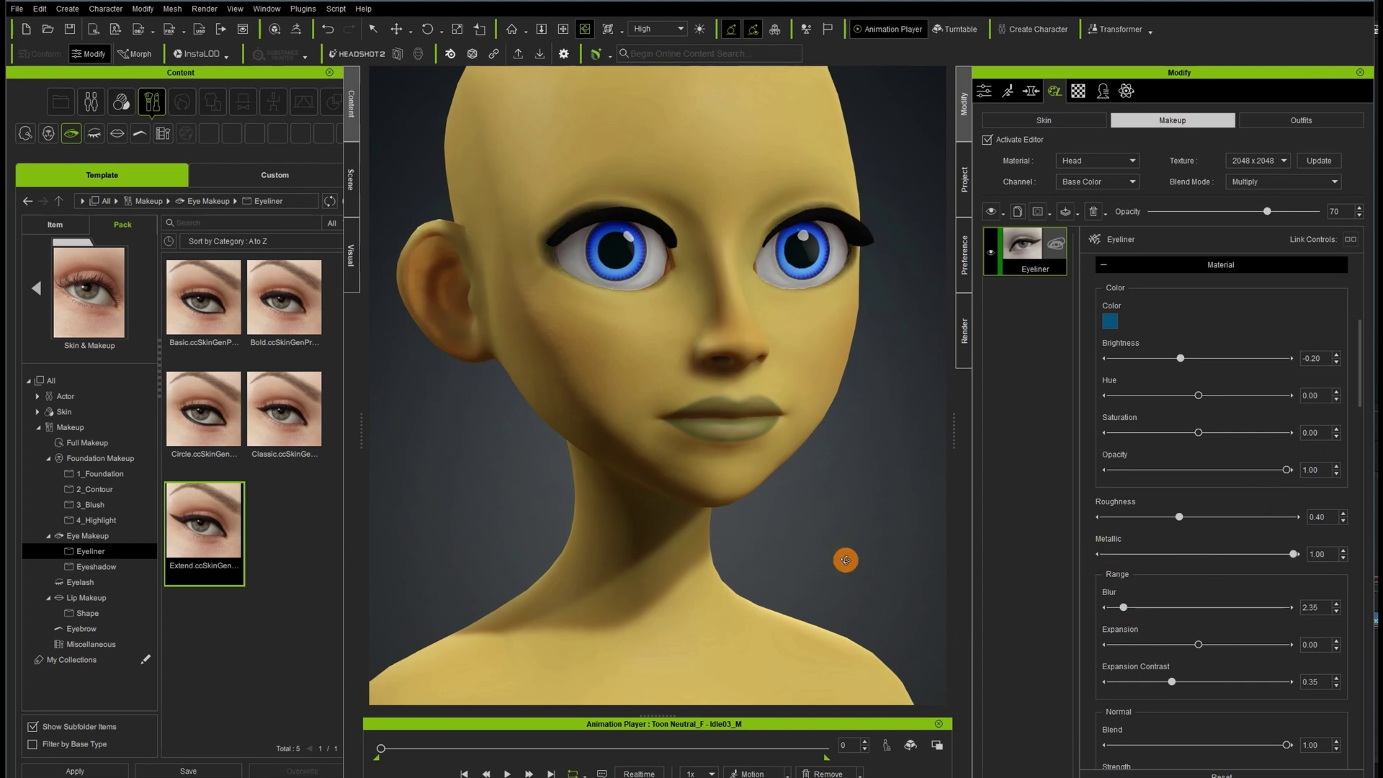
# Recolor the eyeliner range dark green, with brightness -0.03 and blur 3.42.
pyautogui.click(1106, 317)
pyautogui.click(571, 306)
pyautogui.click(757, 517)
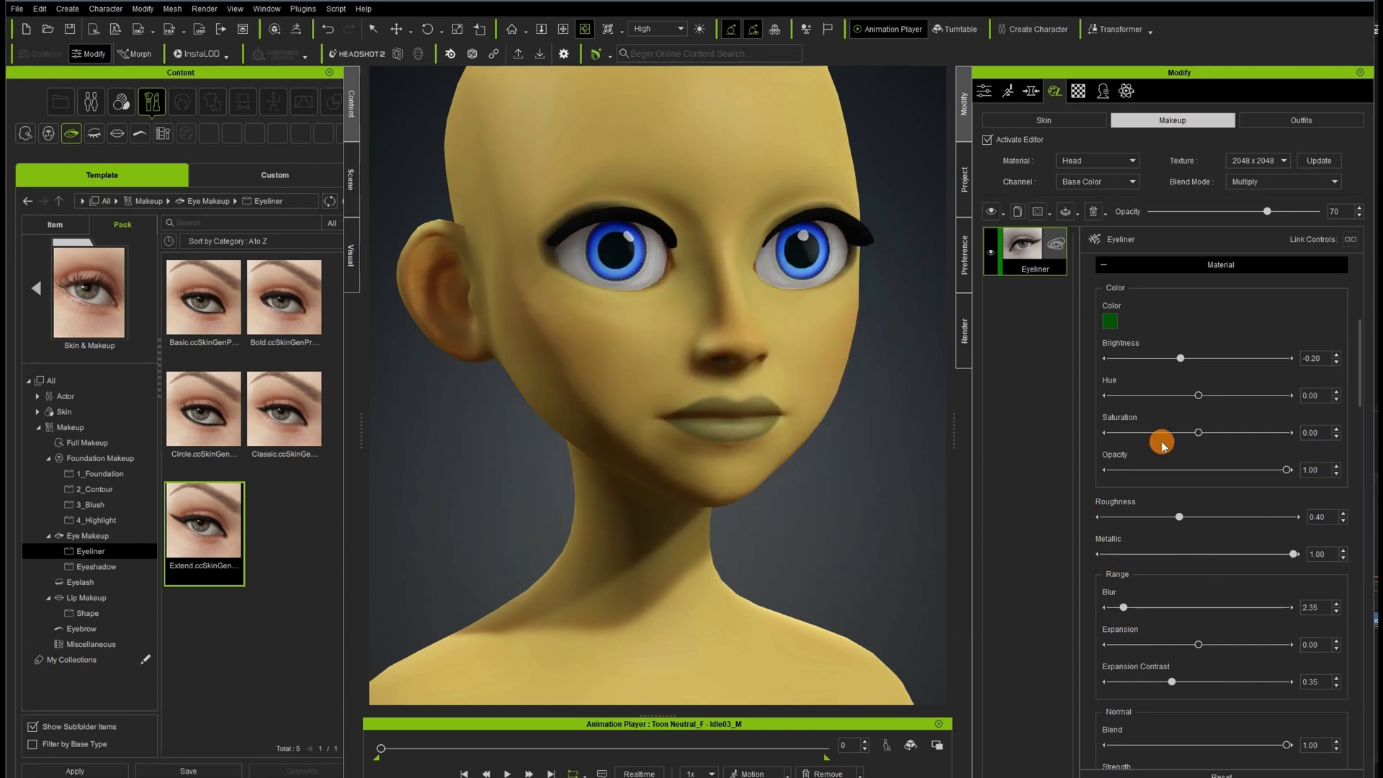
pyautogui.scroll(-3, 1192, 504)
pyautogui.moveTo(1124, 570); pyautogui.dragTo(1129, 570)
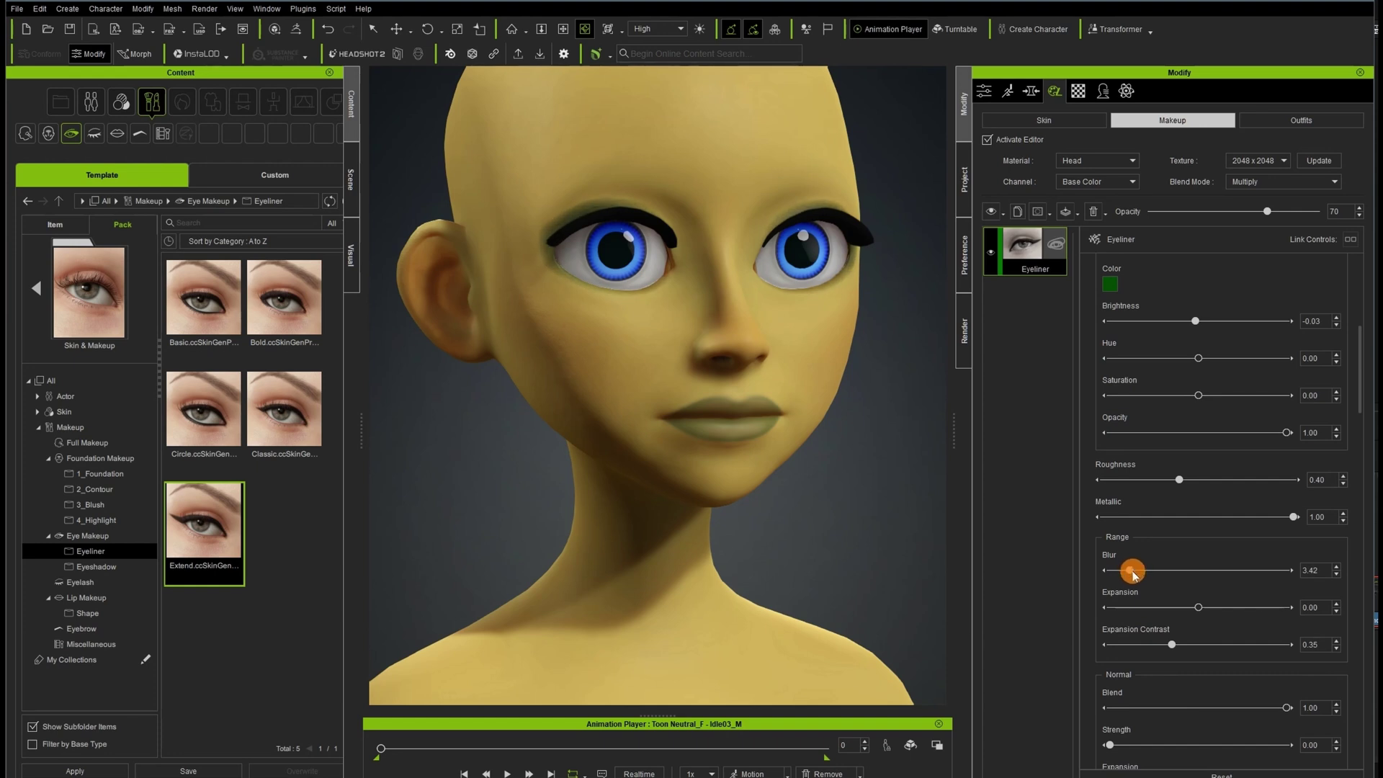
# Add the Classic eyeliner as a second makeup layer and recolor its range green.
pyautogui.click(285, 408)
pyautogui.moveTo(613, 322); pyautogui.dragTo(613, 322)
pyautogui.click(587, 425)
pyautogui.click(1023, 248)
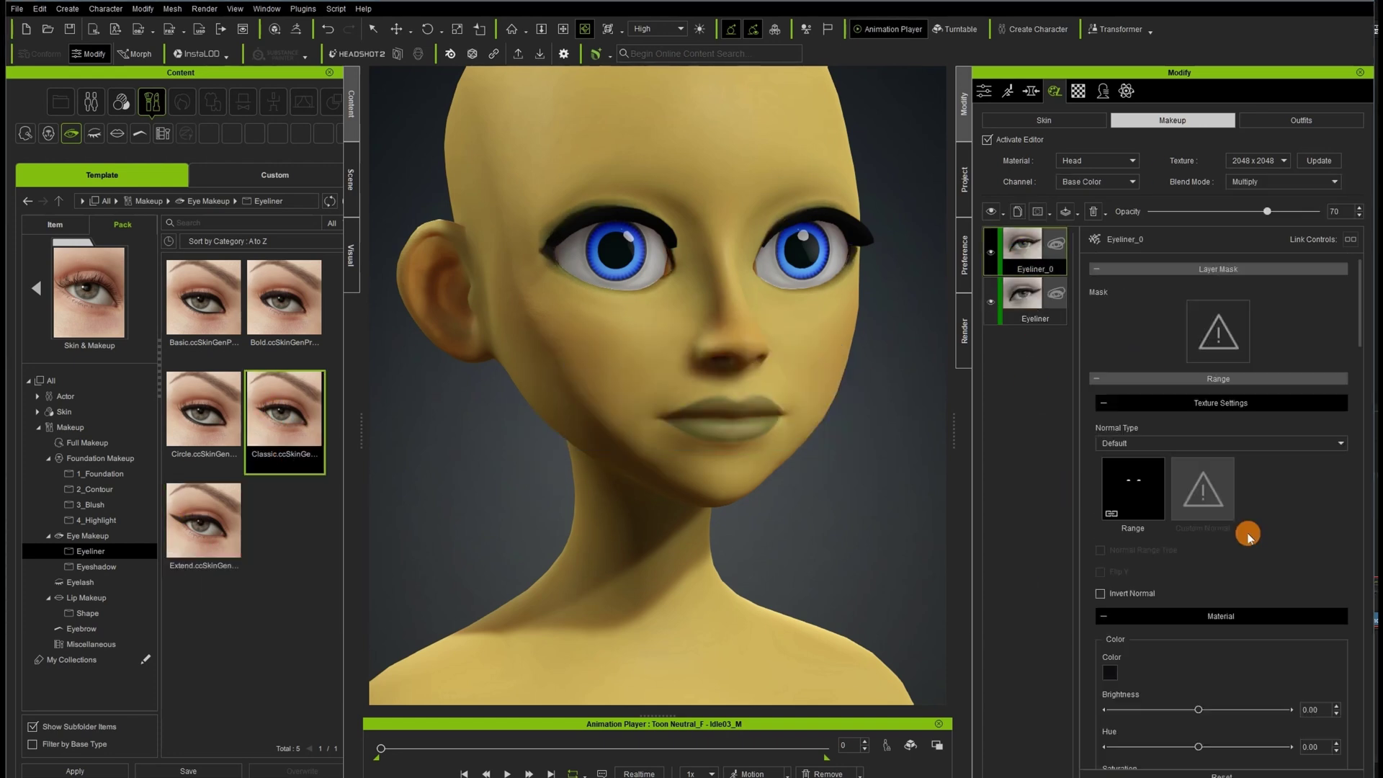
pyautogui.click(1110, 450)
pyautogui.click(554, 317)
pyautogui.click(758, 512)
# Adjust the Toon_Eyebrows Base Color to brightness 12, saturation -67, magenta-green 67 and yellow-blue 81.
pyautogui.scroll(-1, 1248, 508)
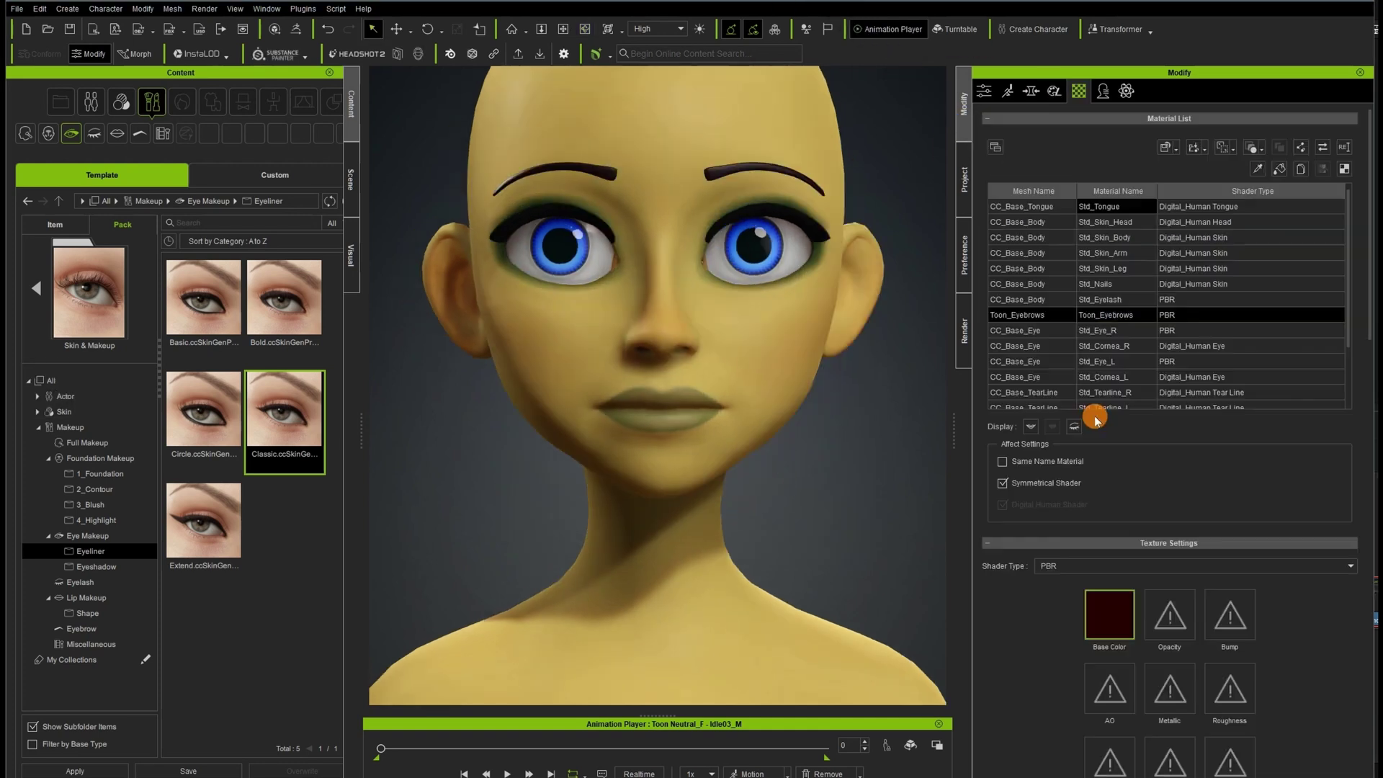
pyautogui.moveTo(194, 498); pyautogui.dragTo(156, 499)
pyautogui.moveTo(194, 402); pyautogui.dragTo(197, 405)
pyautogui.moveTo(206, 545); pyautogui.dragTo(232, 556)
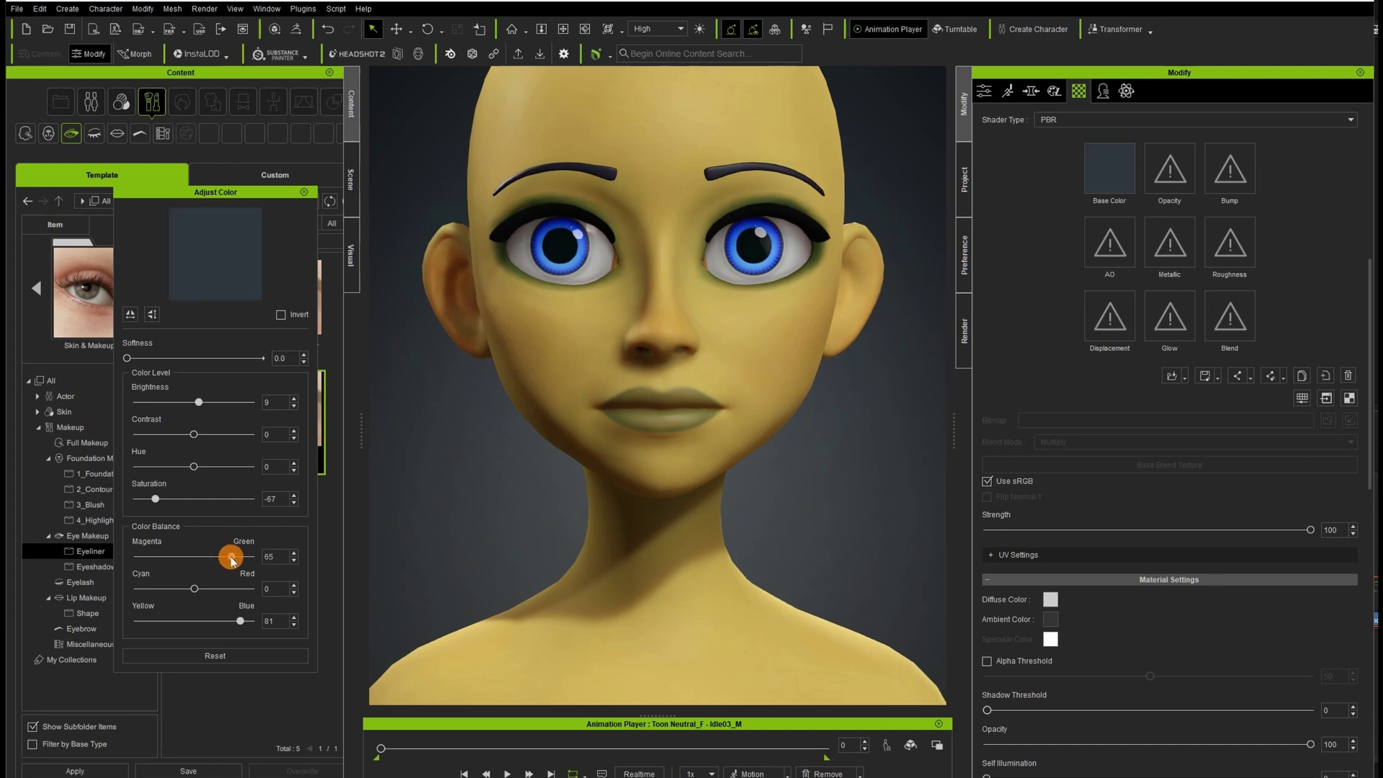
pyautogui.moveTo(199, 404); pyautogui.dragTo(201, 404)
pyautogui.click(304, 192)
# Copy the eyebrows' Base Color texture into the Roughness channel.
pyautogui.scroll(4, 1120, 479)
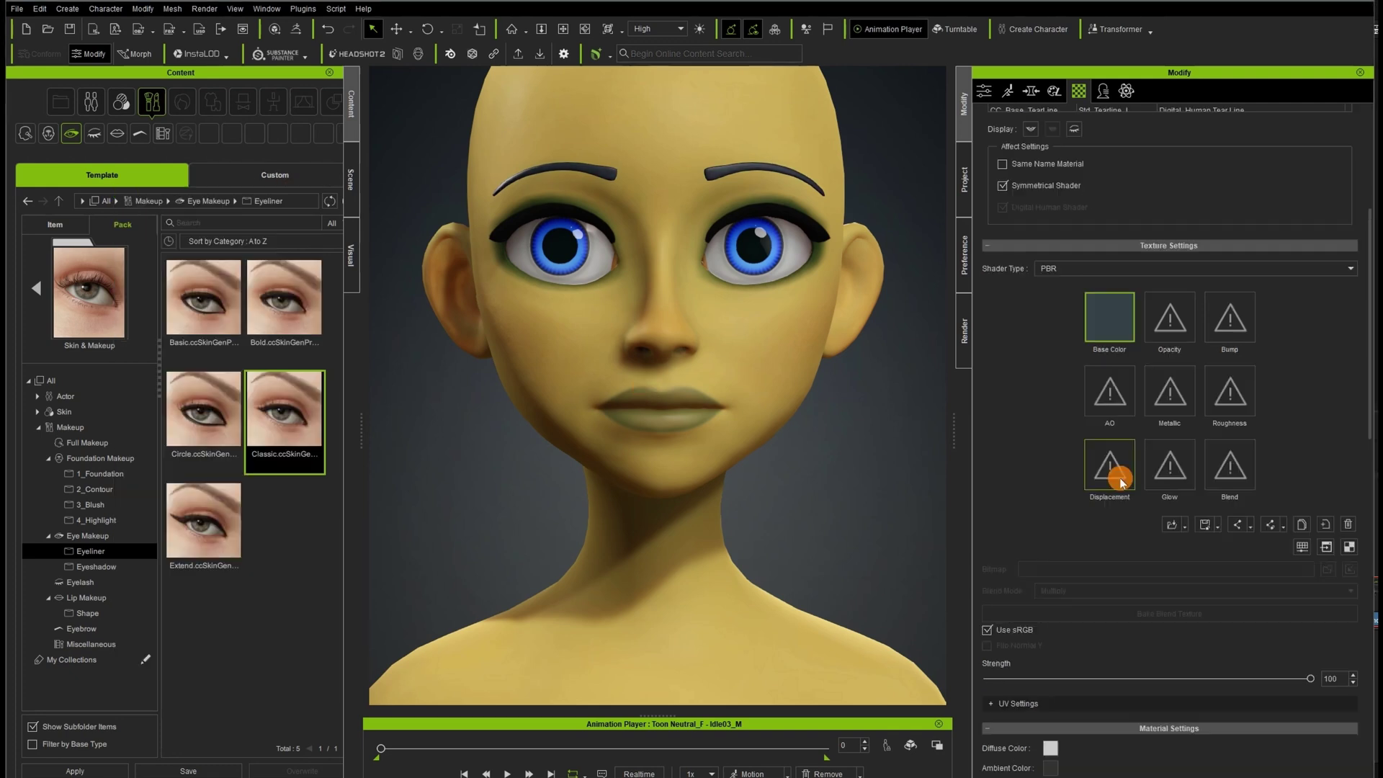
pyautogui.scroll(-3, 1121, 461)
pyautogui.rightClick(1100, 225)
pyautogui.click(1160, 273)
pyautogui.rightClick(1229, 298)
pyautogui.click(1272, 367)
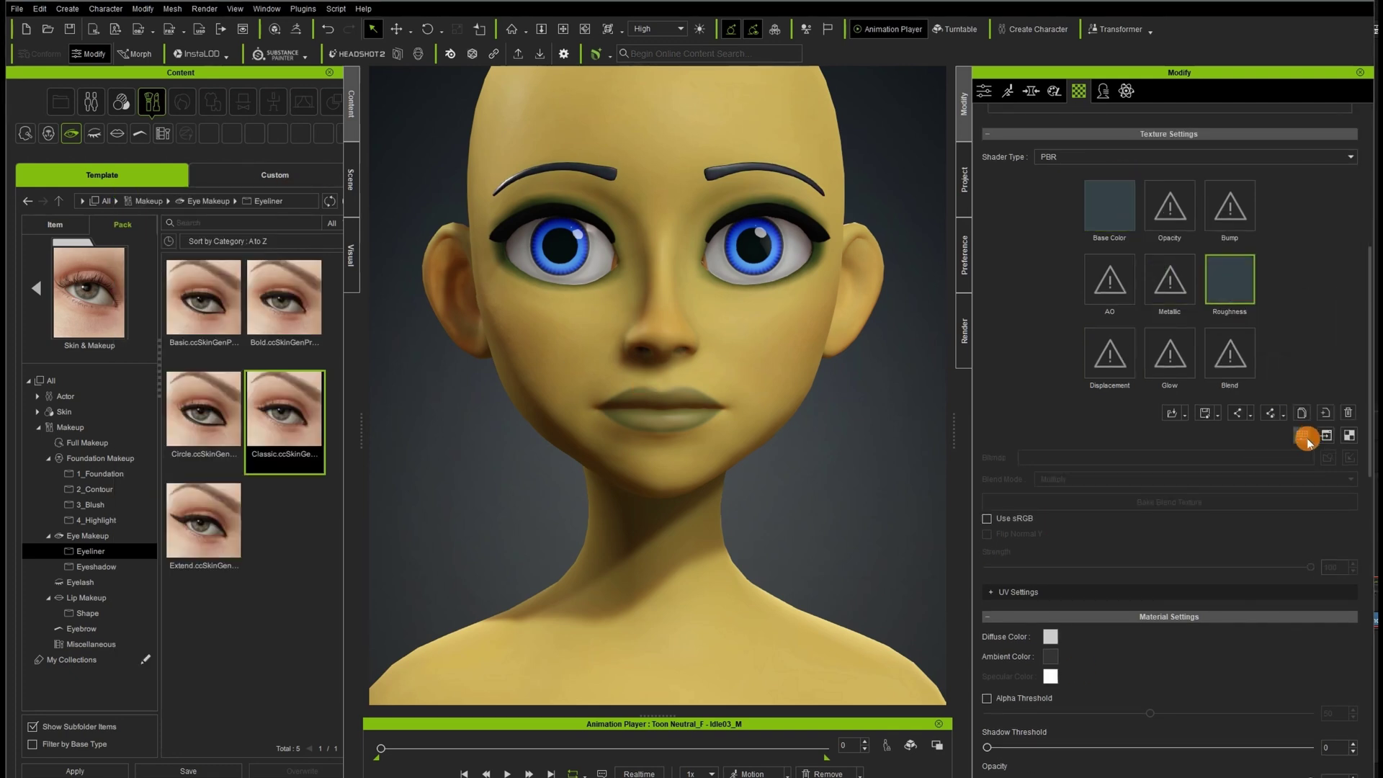
# Desaturate the eyebrows' Roughness texture to -100 and brighten it to pure white.
pyautogui.click(1305, 435)
pyautogui.moveTo(193, 499); pyautogui.dragTo(134, 499)
pyautogui.click(1229, 281)
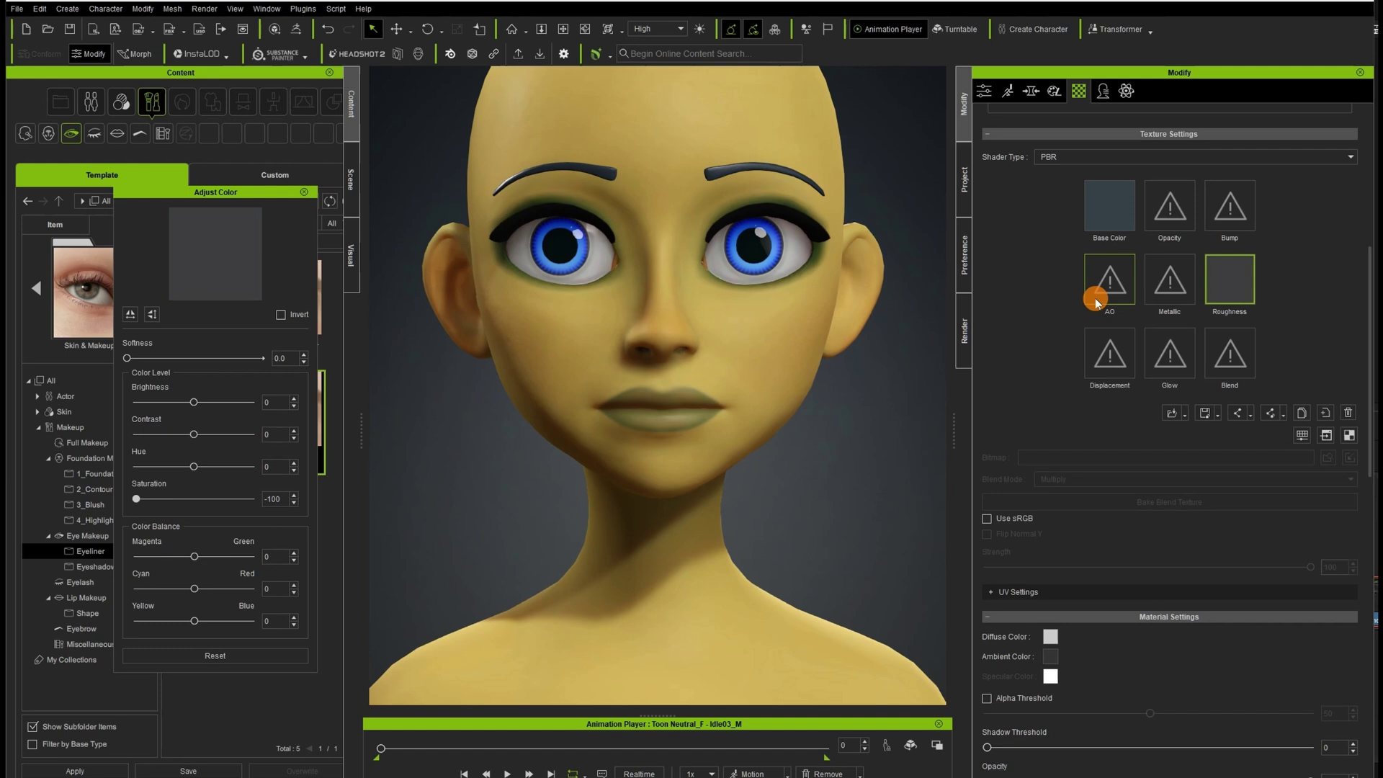
pyautogui.click(304, 192)
pyautogui.click(1302, 435)
pyautogui.moveTo(194, 402); pyautogui.dragTo(253, 400)
pyautogui.click(304, 191)
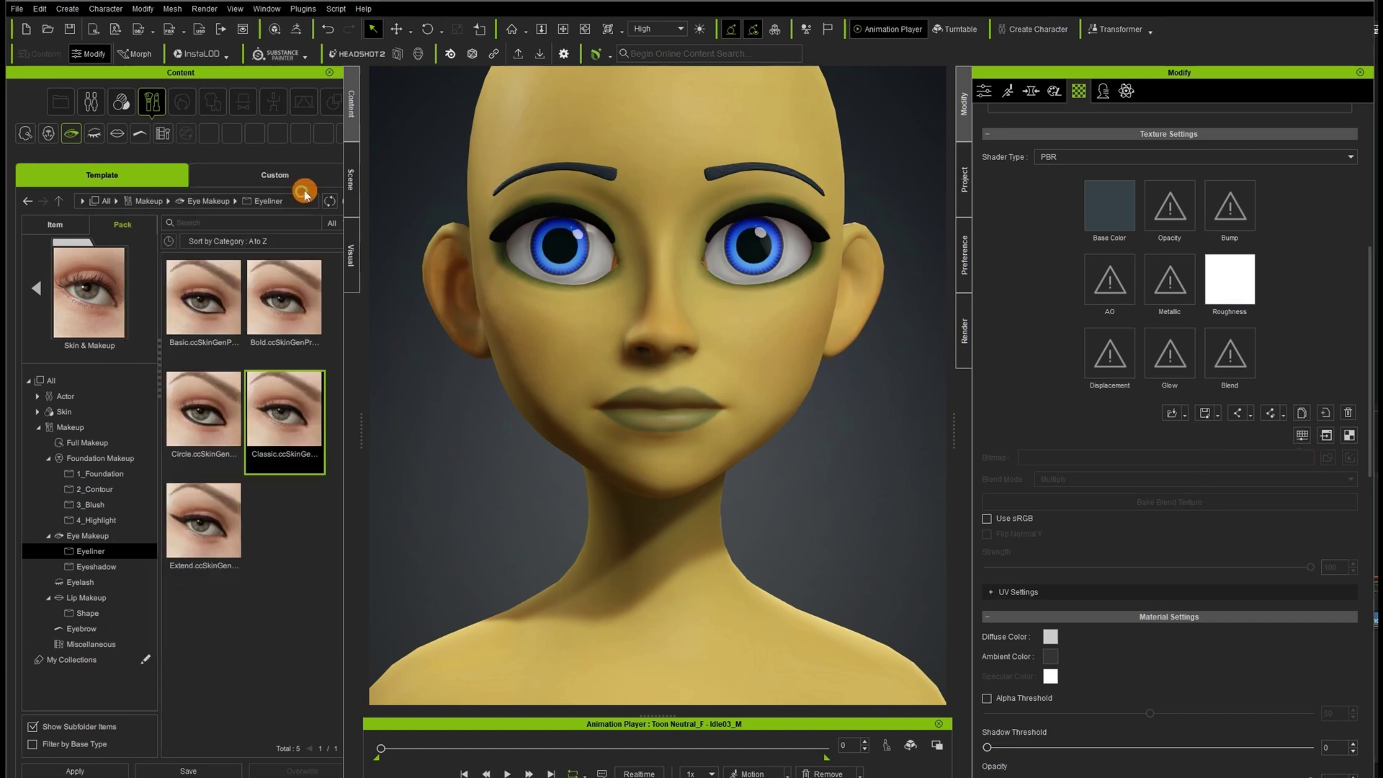
# Copy the eyebrows' Roughness texture into the Metallic channel and darken it to black.
pyautogui.rightClick(1208, 267)
pyautogui.click(1252, 329)
pyautogui.rightClick(1173, 289)
pyautogui.click(1185, 355)
pyautogui.click(1302, 435)
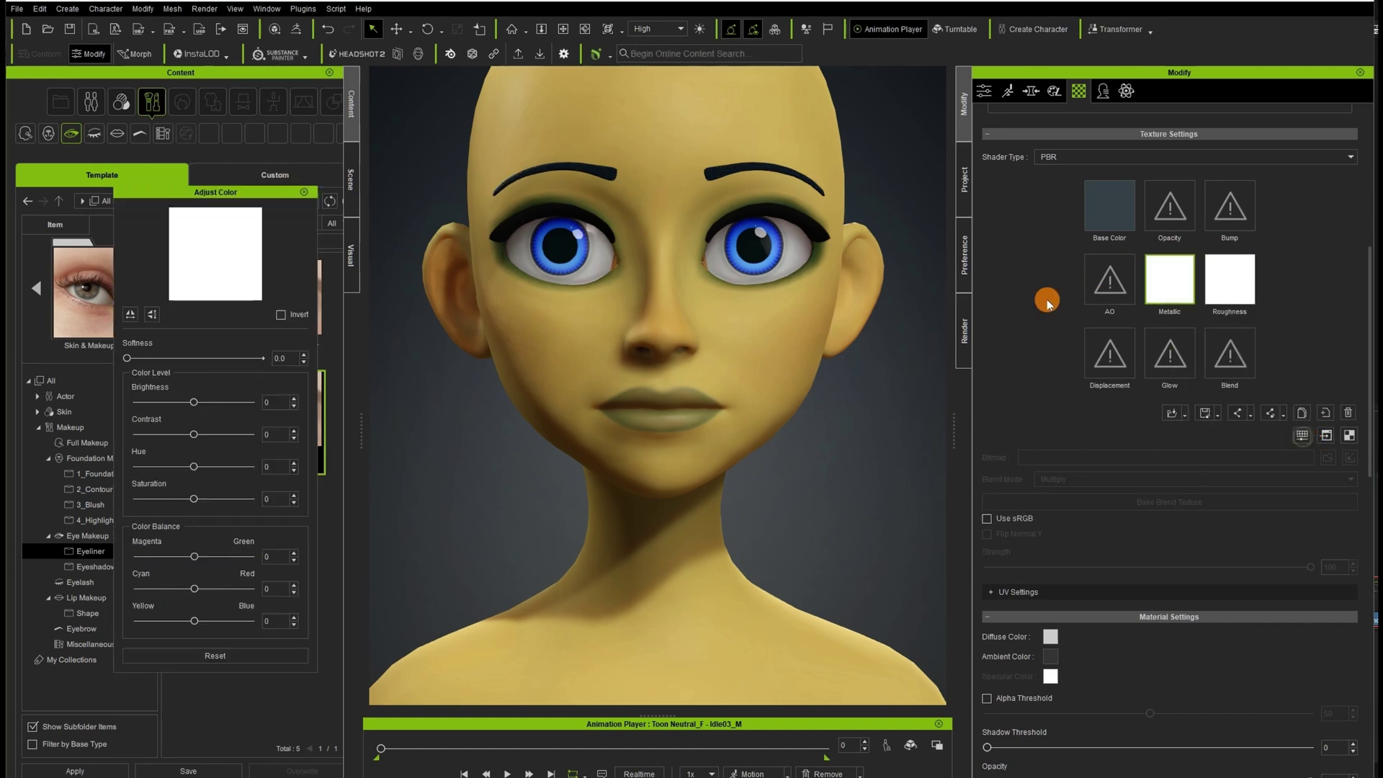
pyautogui.moveTo(193, 402); pyautogui.dragTo(43, 399)
pyautogui.click(304, 191)
# Recolor the Toon_Eyebrows Base Color to olive green with brightness 19, magenta-green 100, yellow-blue -46 and a higher saturation.
pyautogui.press('c')
pyautogui.moveTo(545, 458); pyautogui.dragTo(840, 473)
pyautogui.scroll(5, 1095, 448)
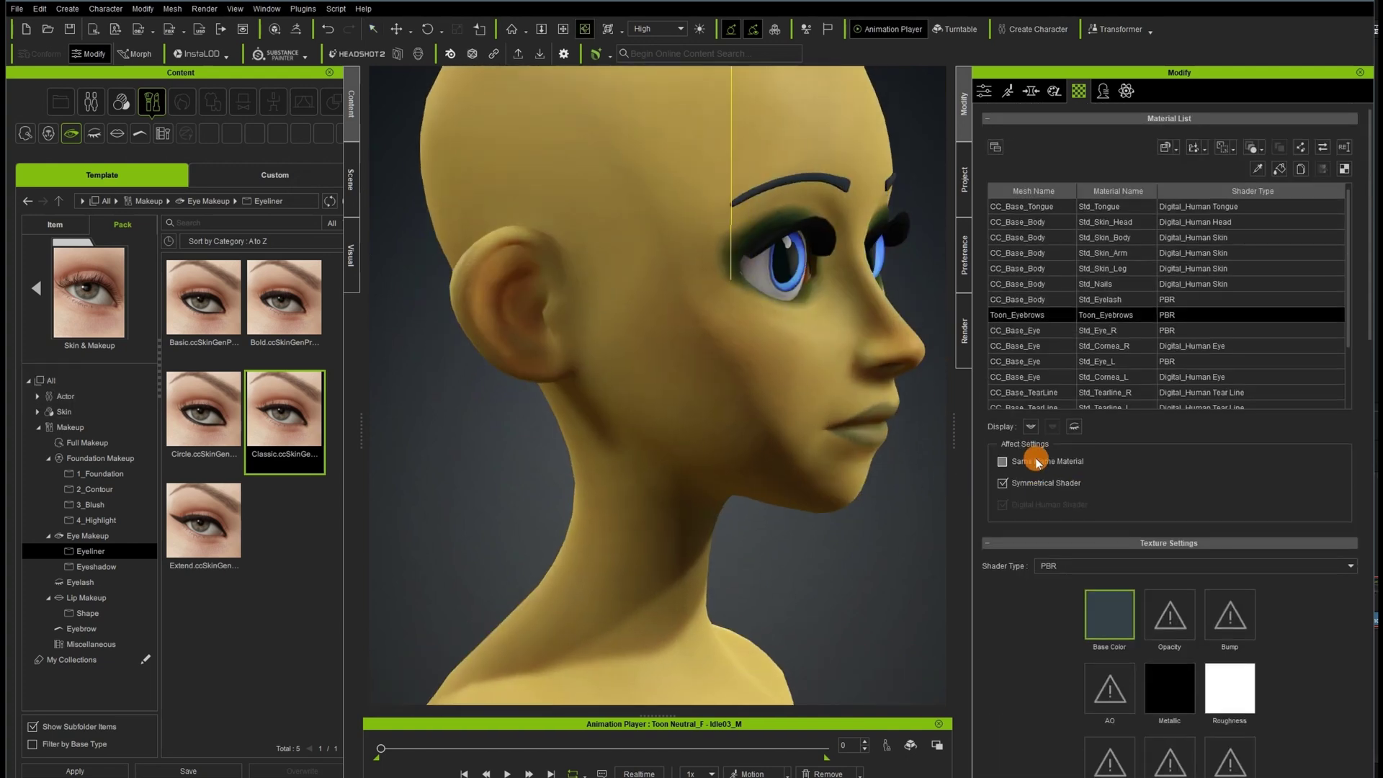
pyautogui.scroll(-5, 1059, 446)
pyautogui.click(1301, 509)
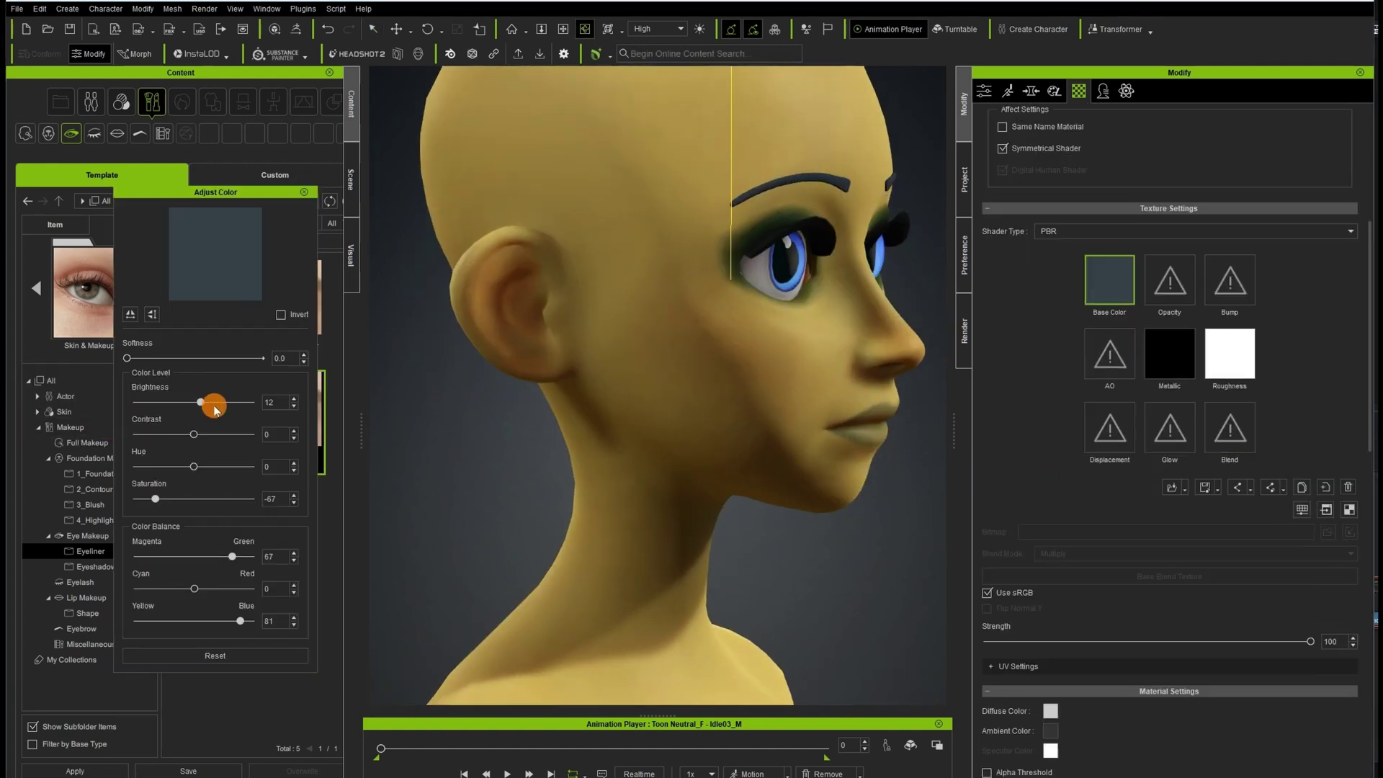
pyautogui.moveTo(215, 407); pyautogui.dragTo(208, 402)
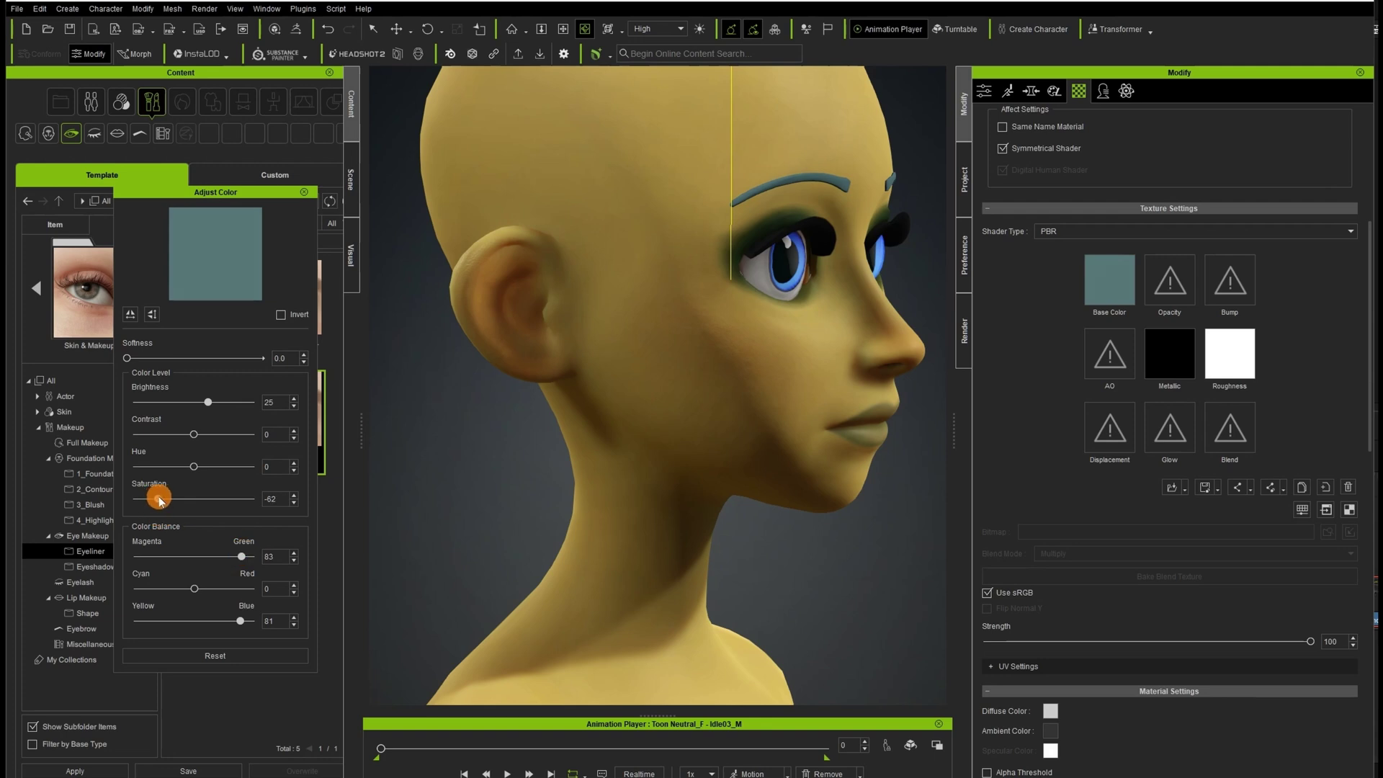
pyautogui.moveTo(209, 402); pyautogui.dragTo(208, 409)
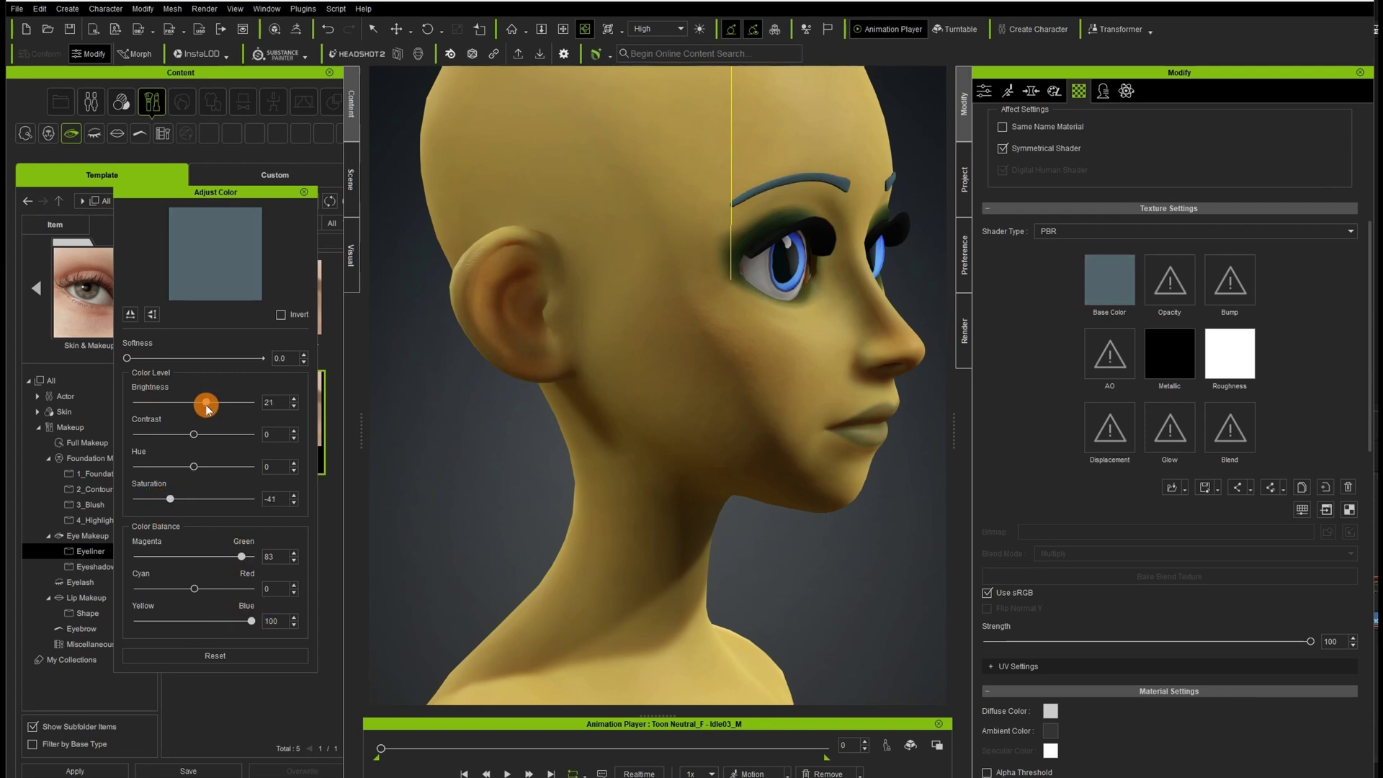
pyautogui.moveTo(253, 623); pyautogui.dragTo(170, 619)
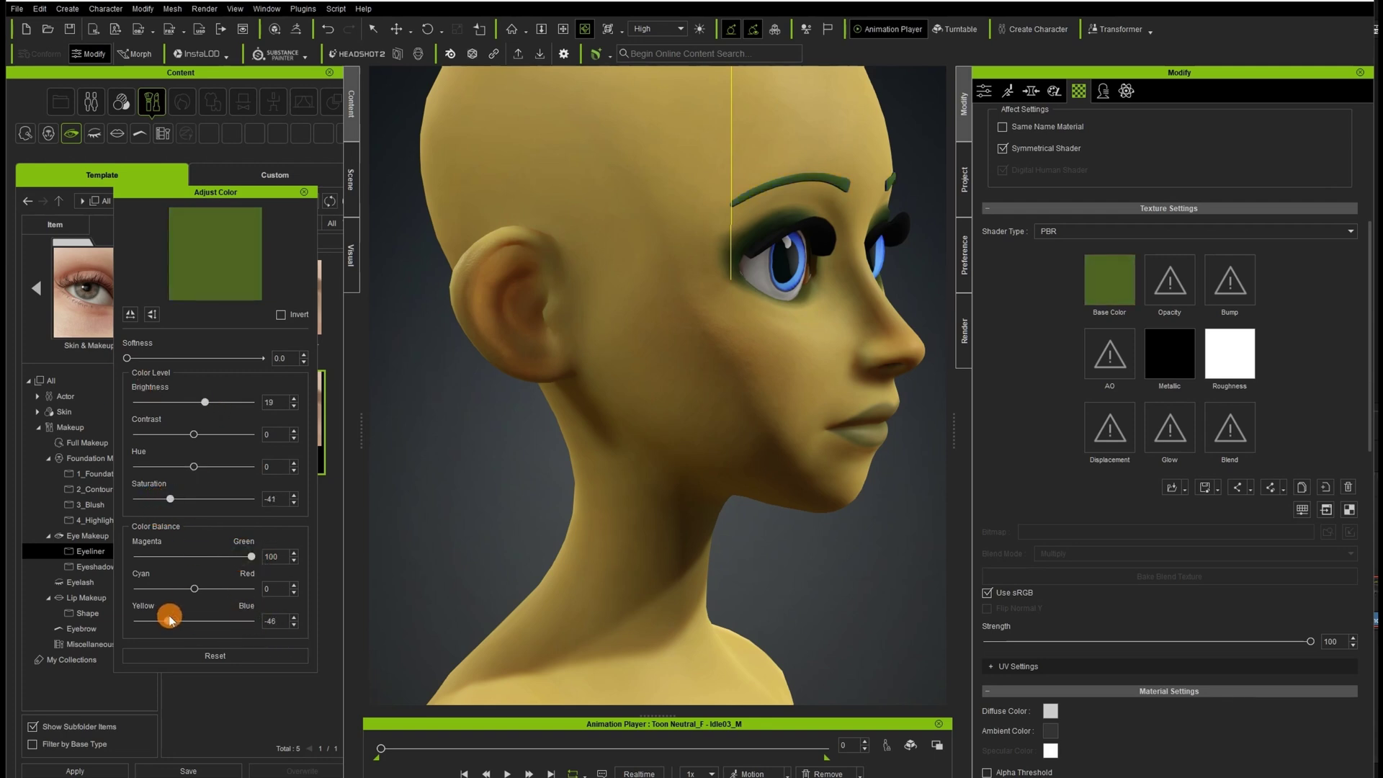
pyautogui.moveTo(181, 499); pyautogui.dragTo(188, 499)
pyautogui.click(303, 191)
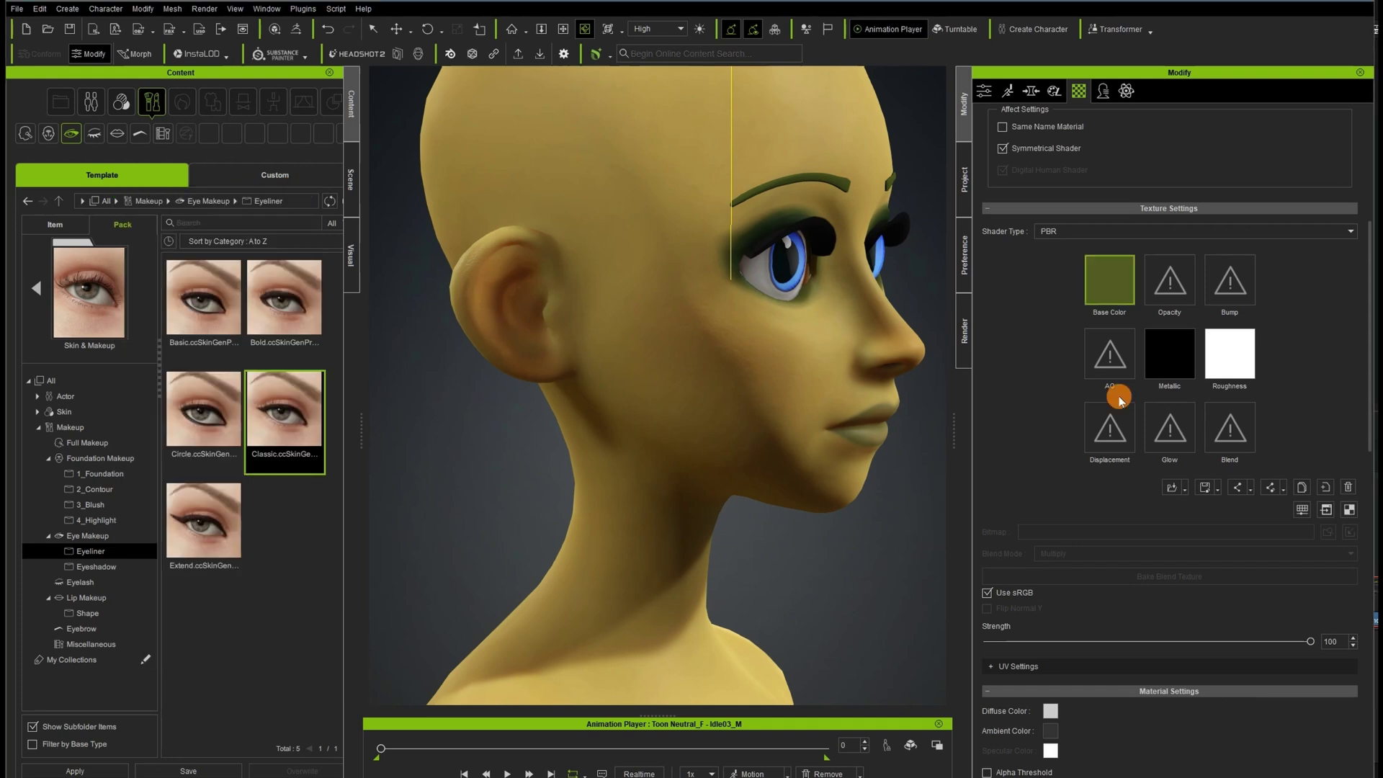
# Tint the Std_Eyelash material's Base Color dark green with brightness 15 and magenta-green 60.
pyautogui.scroll(3, 1116, 398)
pyautogui.click(1032, 302)
pyautogui.scroll(-2, 1138, 641)
pyautogui.click(1302, 621)
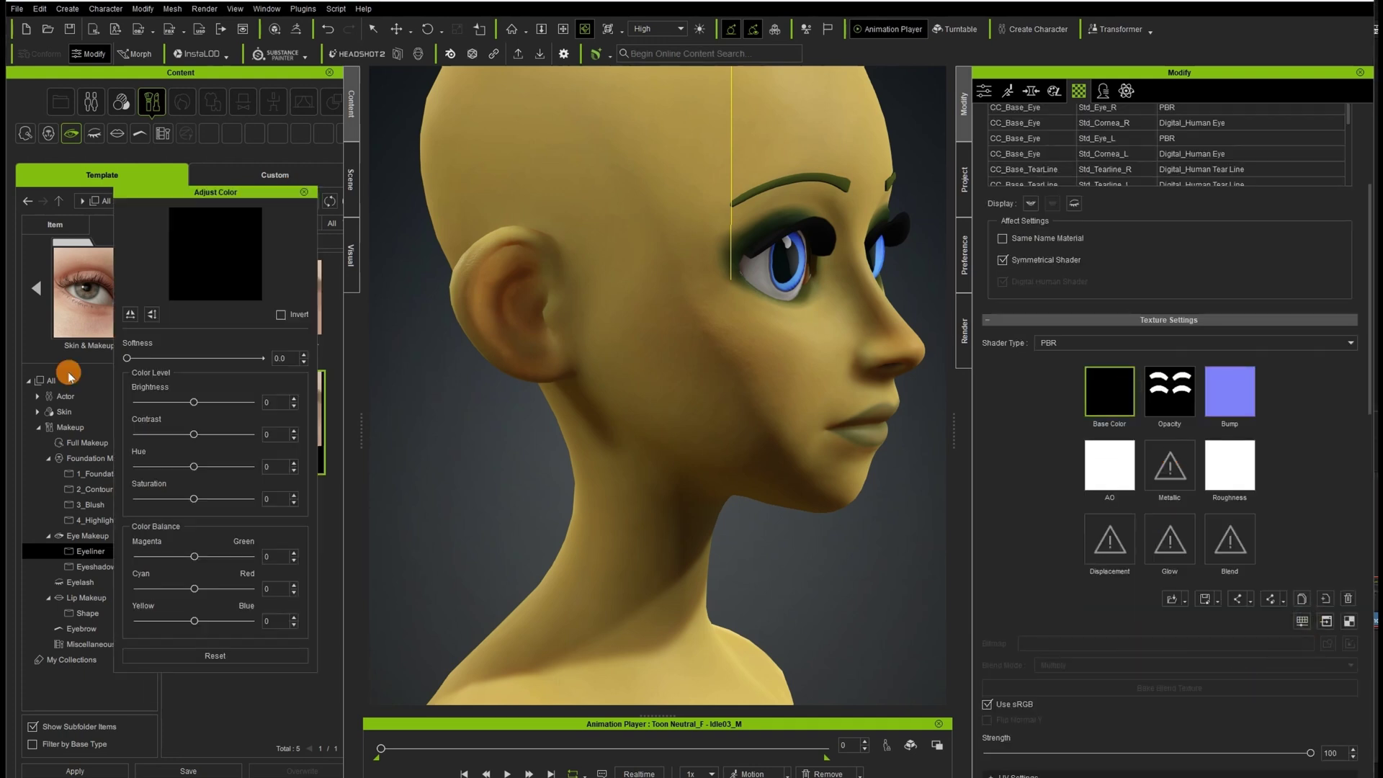
pyautogui.moveTo(196, 405); pyautogui.dragTo(204, 401)
pyautogui.moveTo(202, 553); pyautogui.dragTo(231, 561)
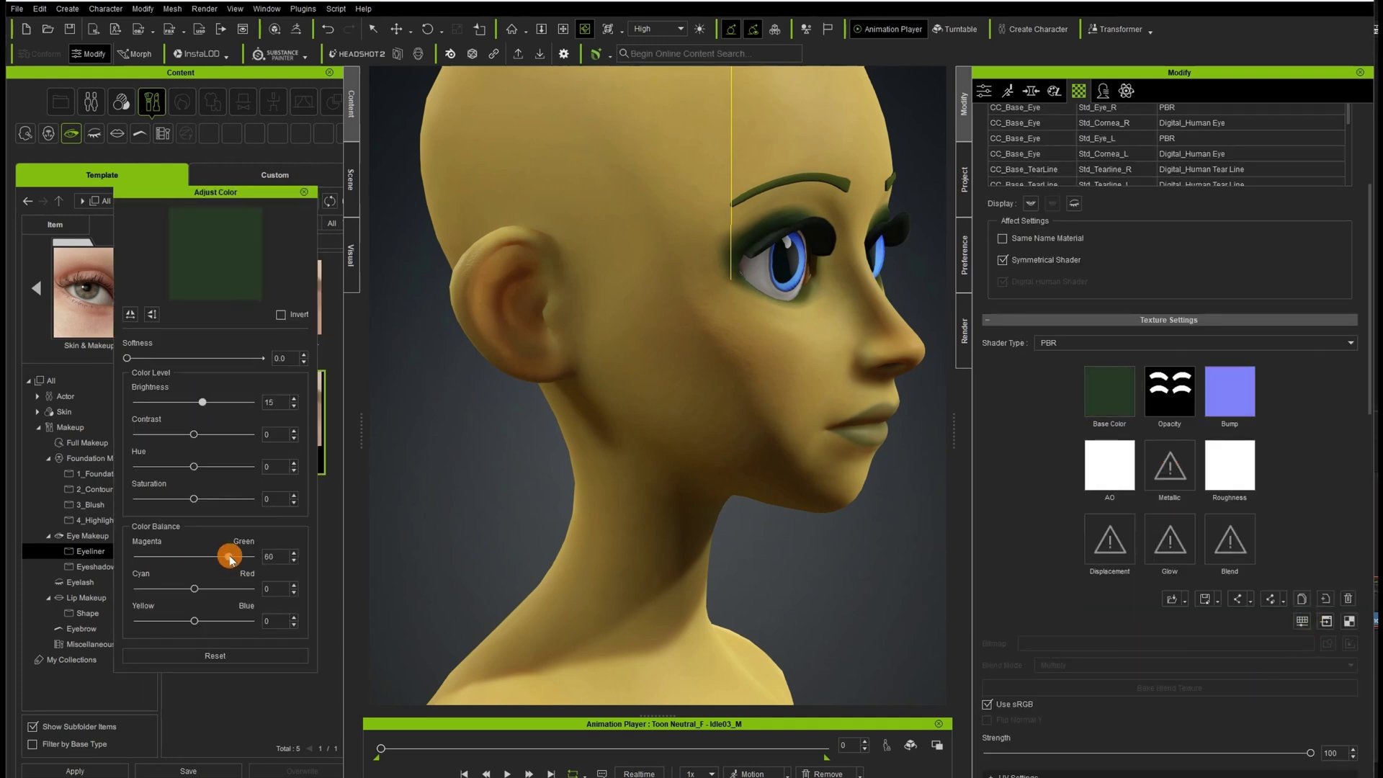
pyautogui.click(320, 201)
pyautogui.scroll(-7, 1043, 519)
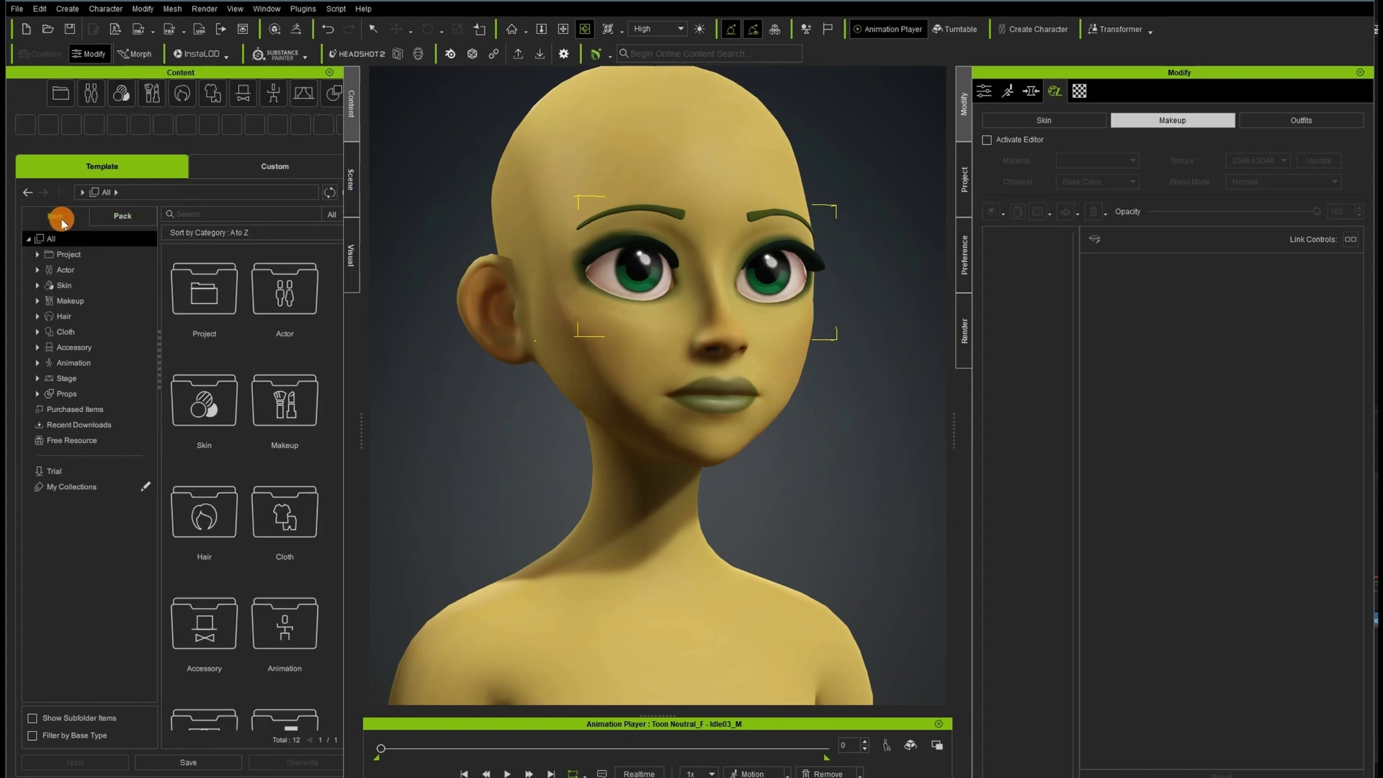
# Apply the Sci-fi Line Makeup from the Freebie folder of Miscellaneous makeup and deactivate the makeup editor.
pyautogui.click(45, 301)
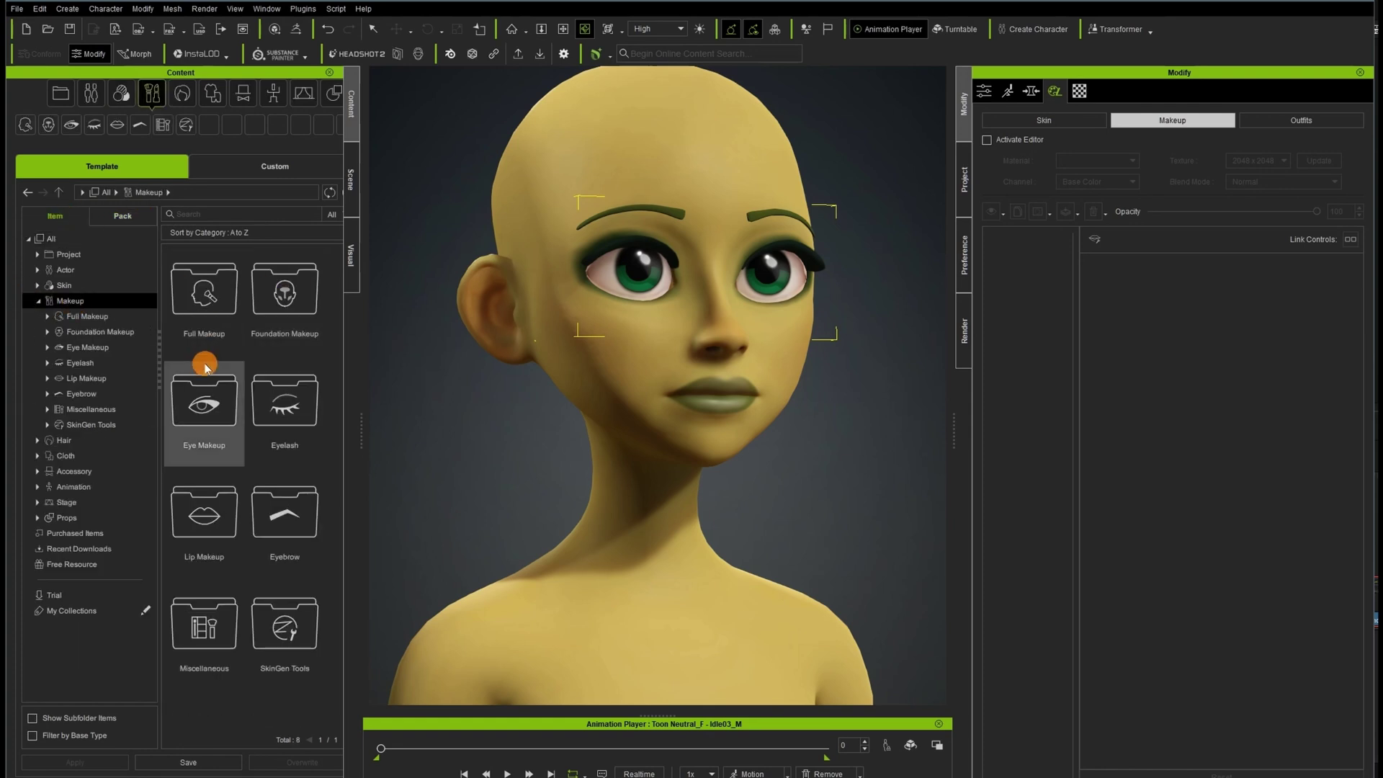
pyautogui.click(195, 608)
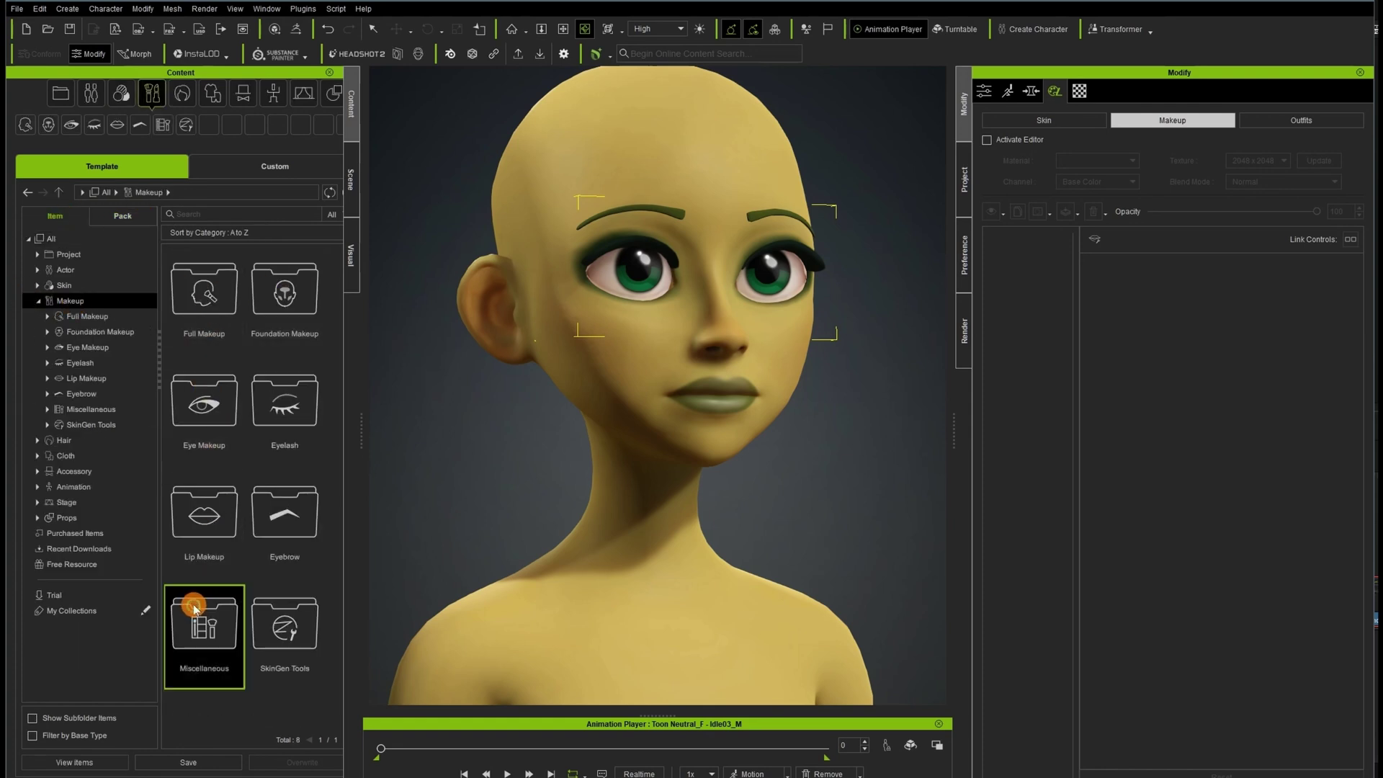
pyautogui.doubleClick(195, 609)
pyautogui.doubleClick(209, 279)
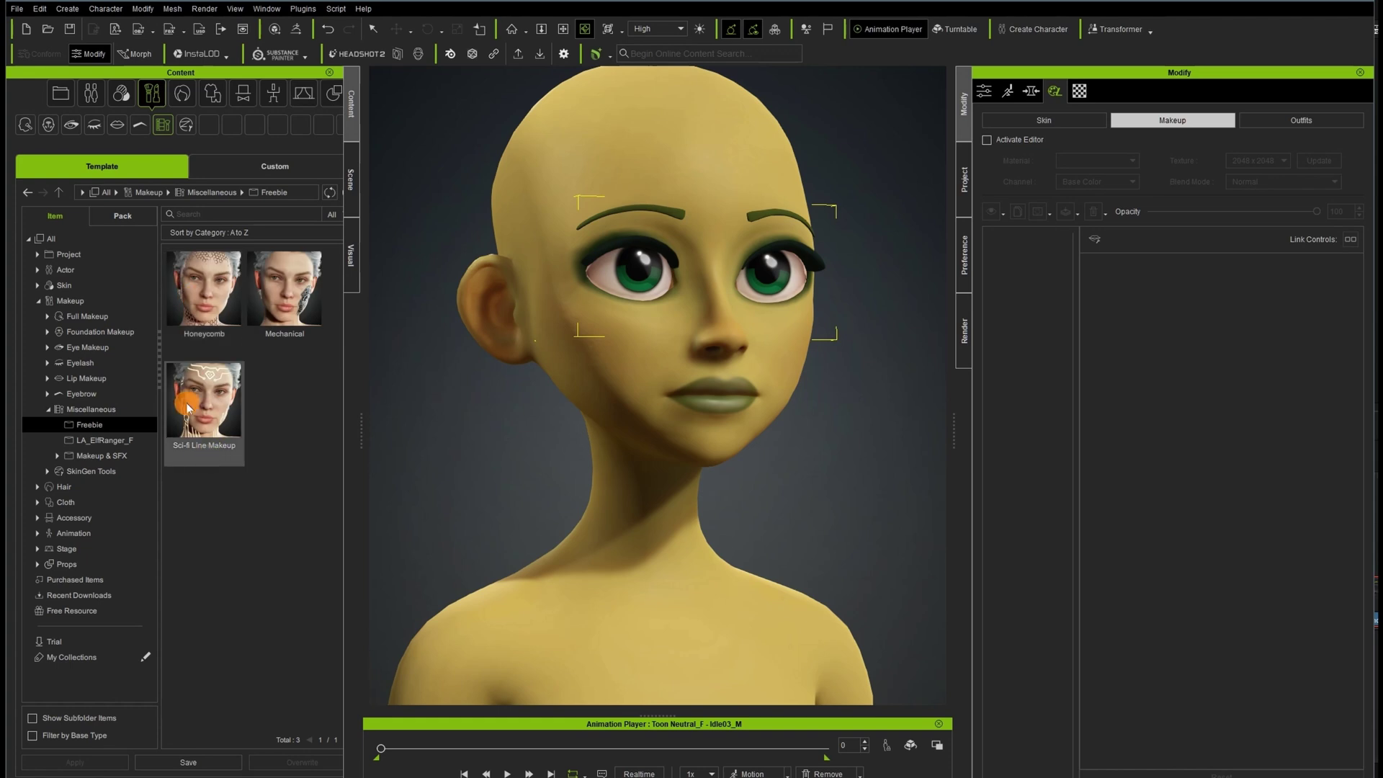
pyautogui.doubleClick(187, 407)
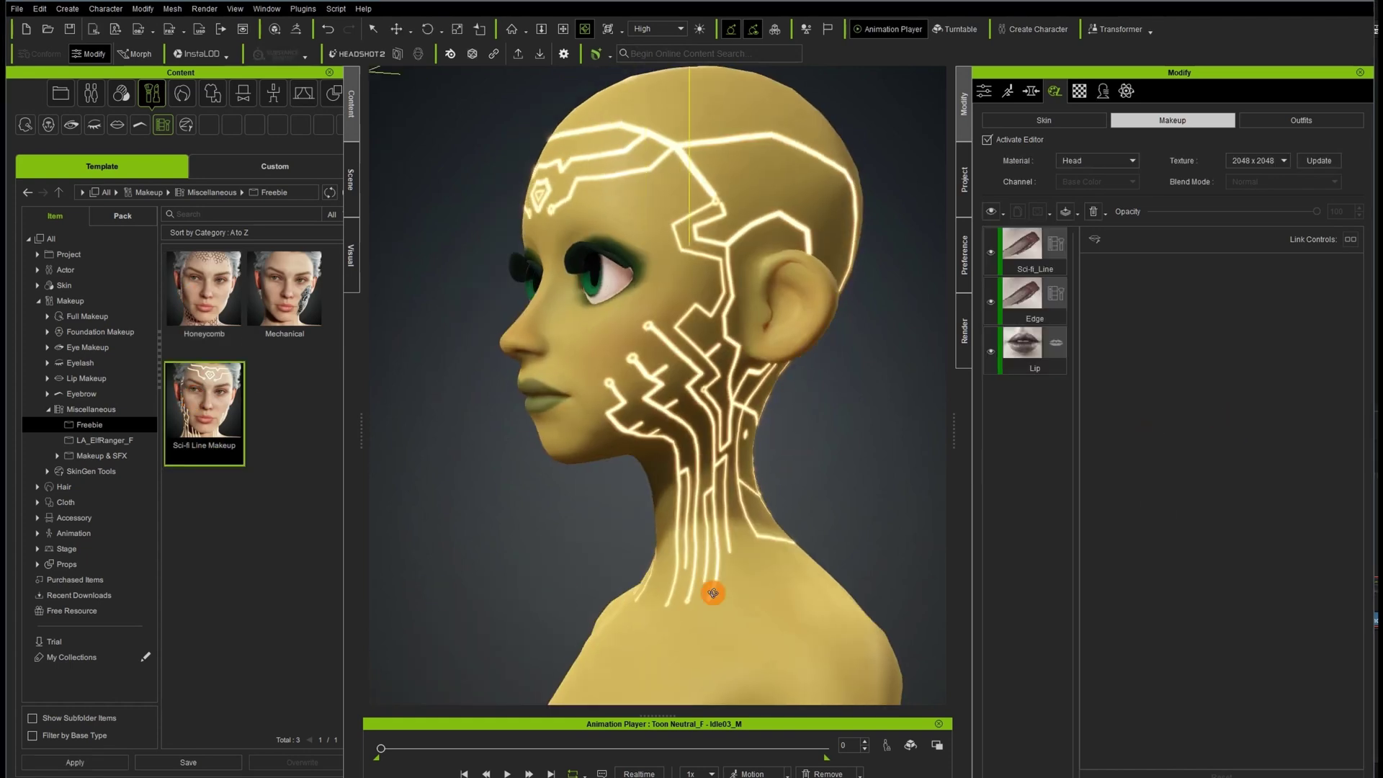
pyautogui.moveTo(711, 587); pyautogui.dragTo(948, 596, button='right')
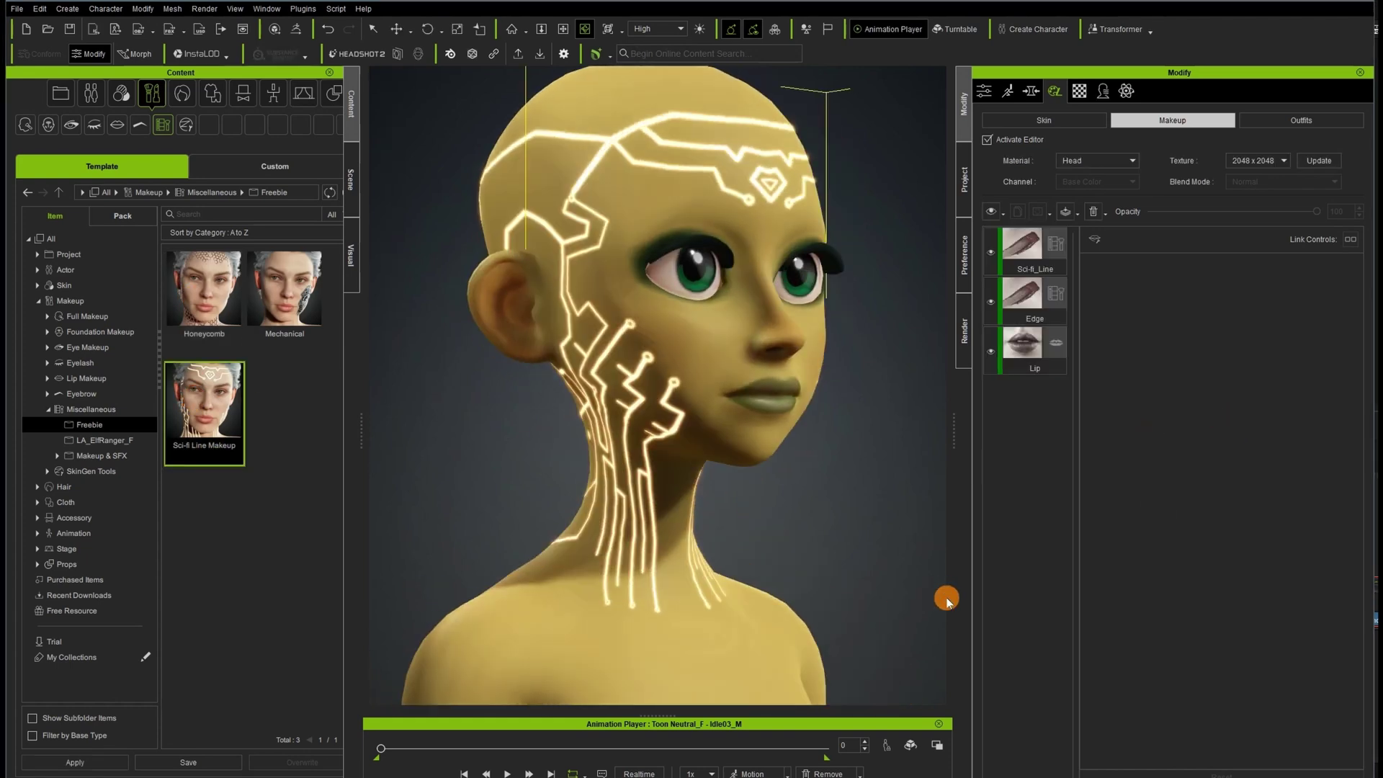
pyautogui.click(988, 140)
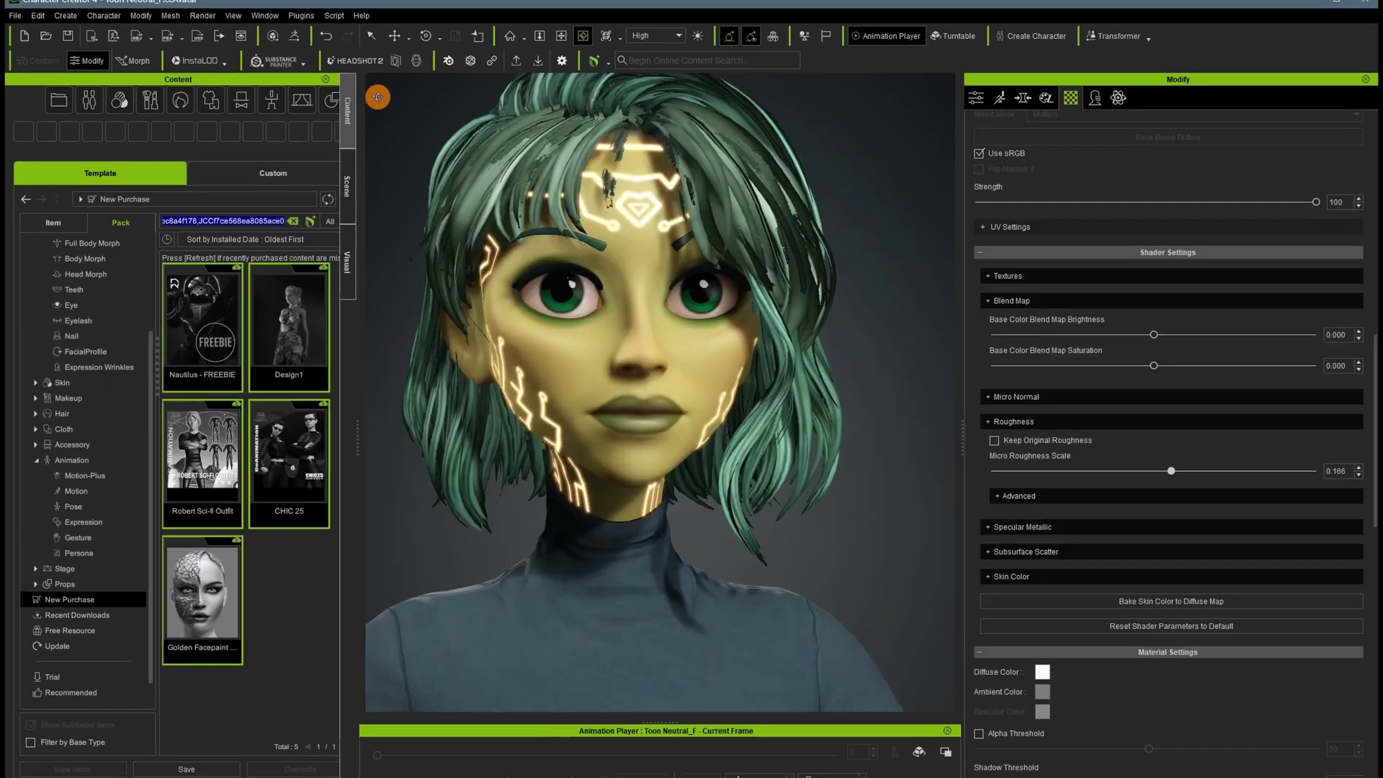
# Download the newly purchased packs Nautilus - FREEBIE, Design1, Robert Sci-fi Outfit, CHIC 25 and Golden Facepaint Art.
pyautogui.click(303, 576)
pyautogui.click(294, 442)
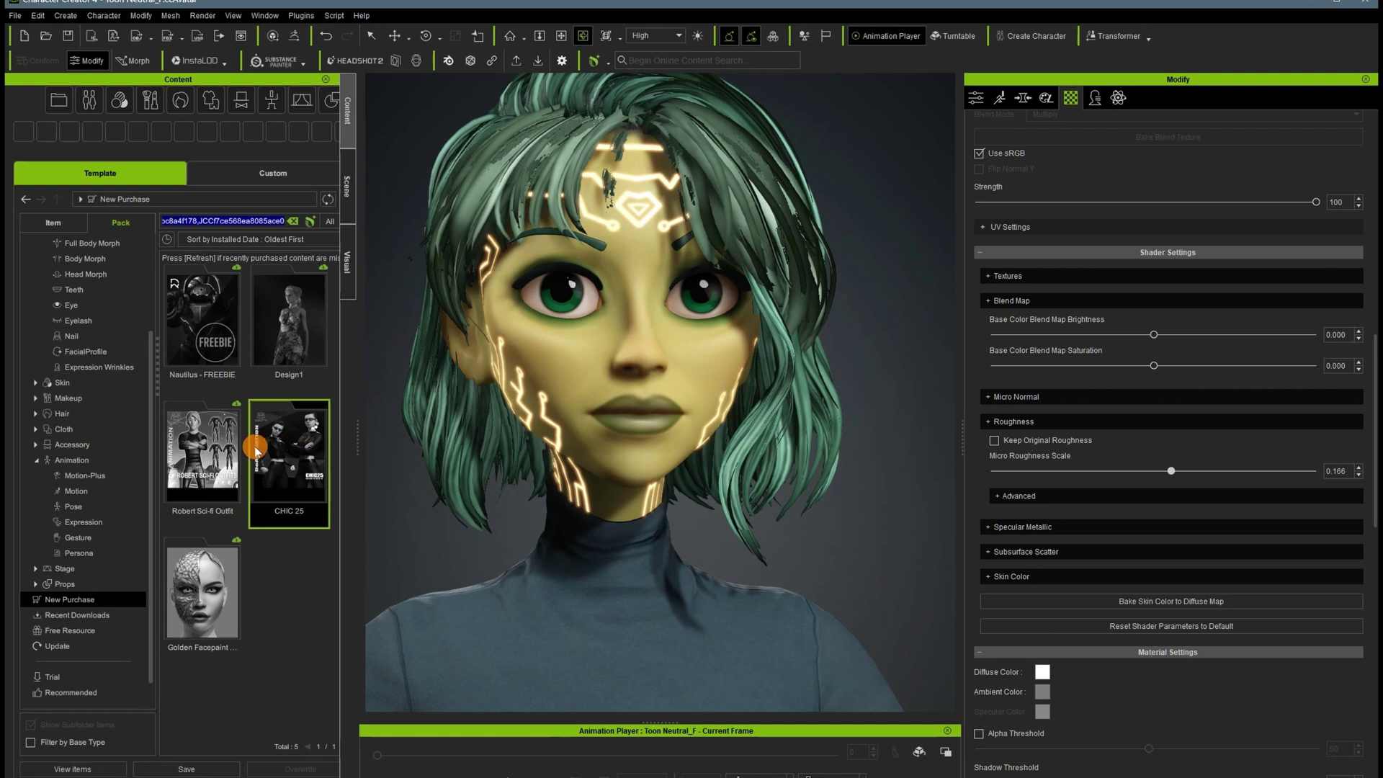
pyautogui.click(201, 434)
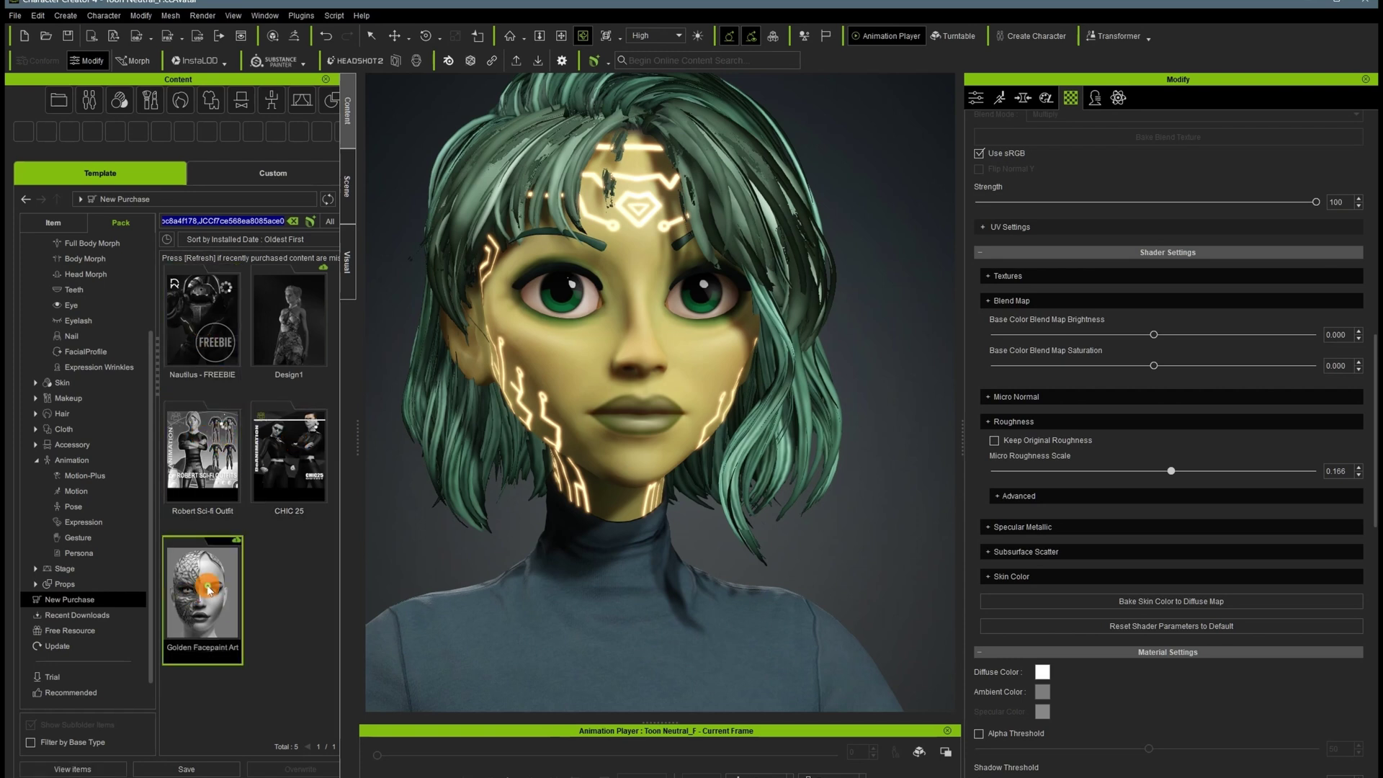
pyautogui.click(305, 376)
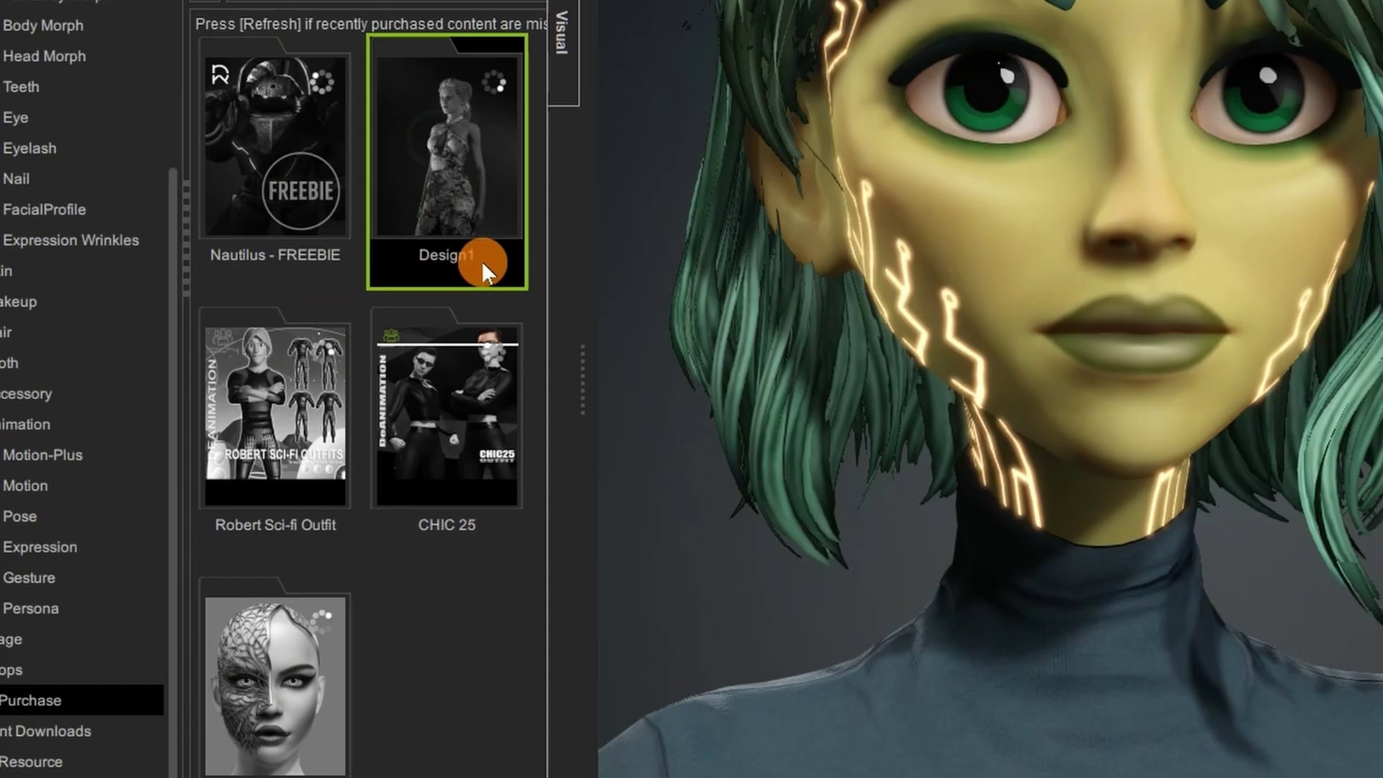
pyautogui.click(413, 640)
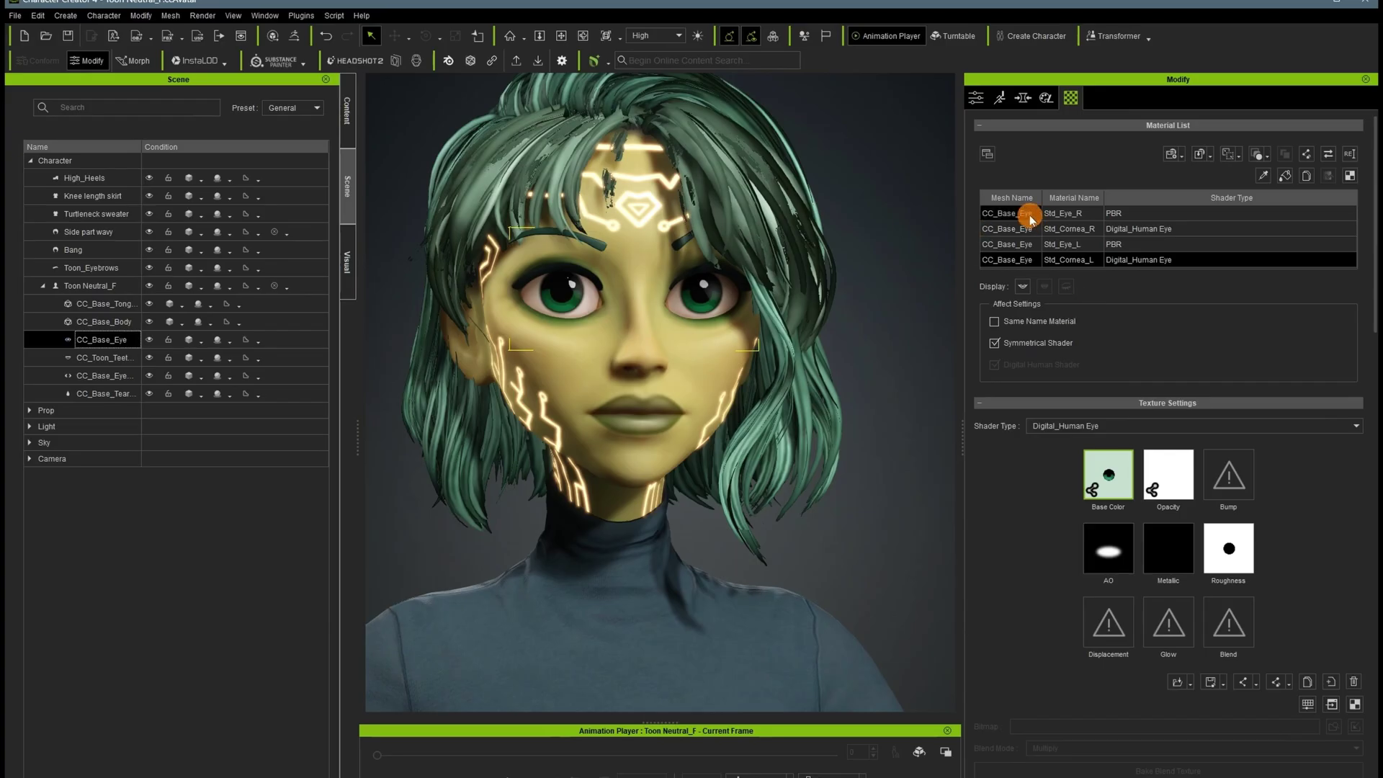
# Examine the textures and material settings of the CC_Base_Eye eye and cornea materials on both sides.
pyautogui.click(1031, 215)
pyautogui.click(1026, 228)
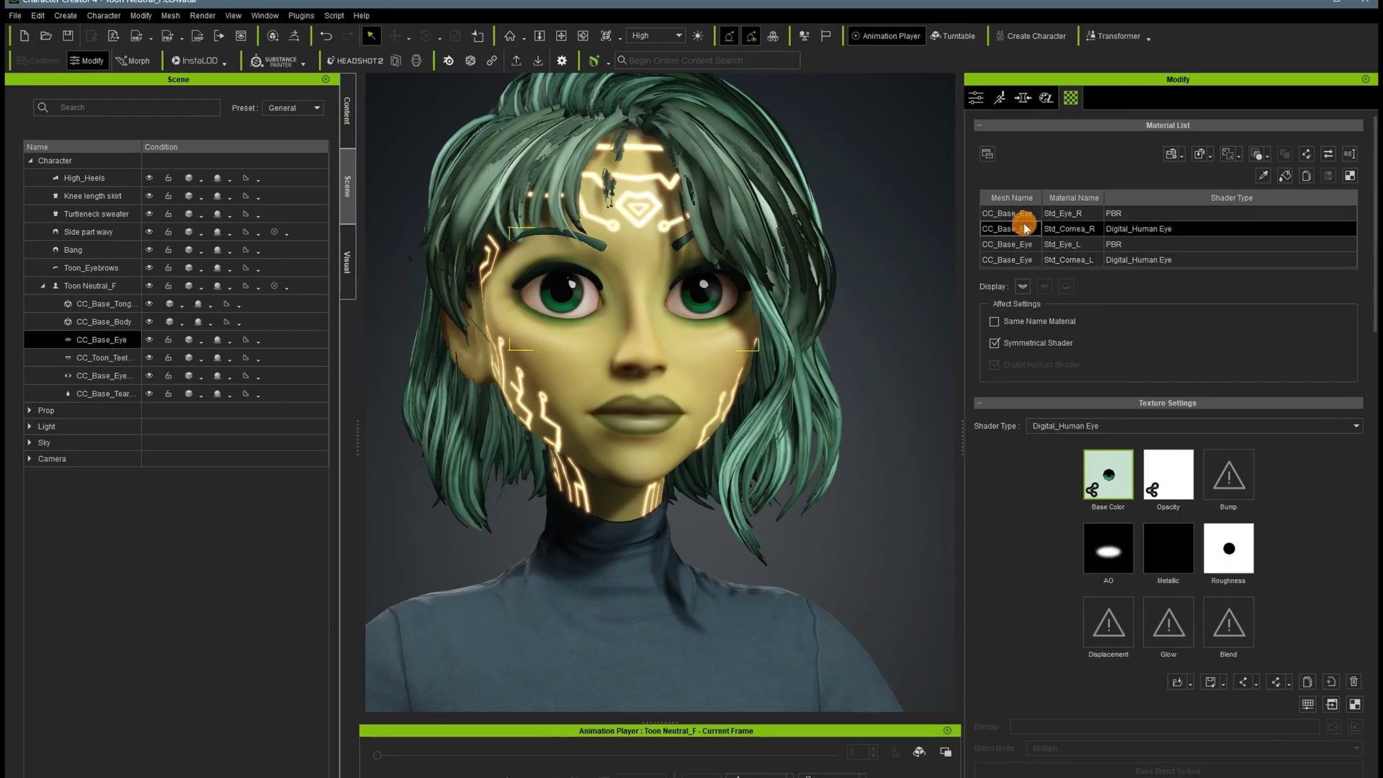
pyautogui.rightClick(1116, 474)
pyautogui.click(1044, 506)
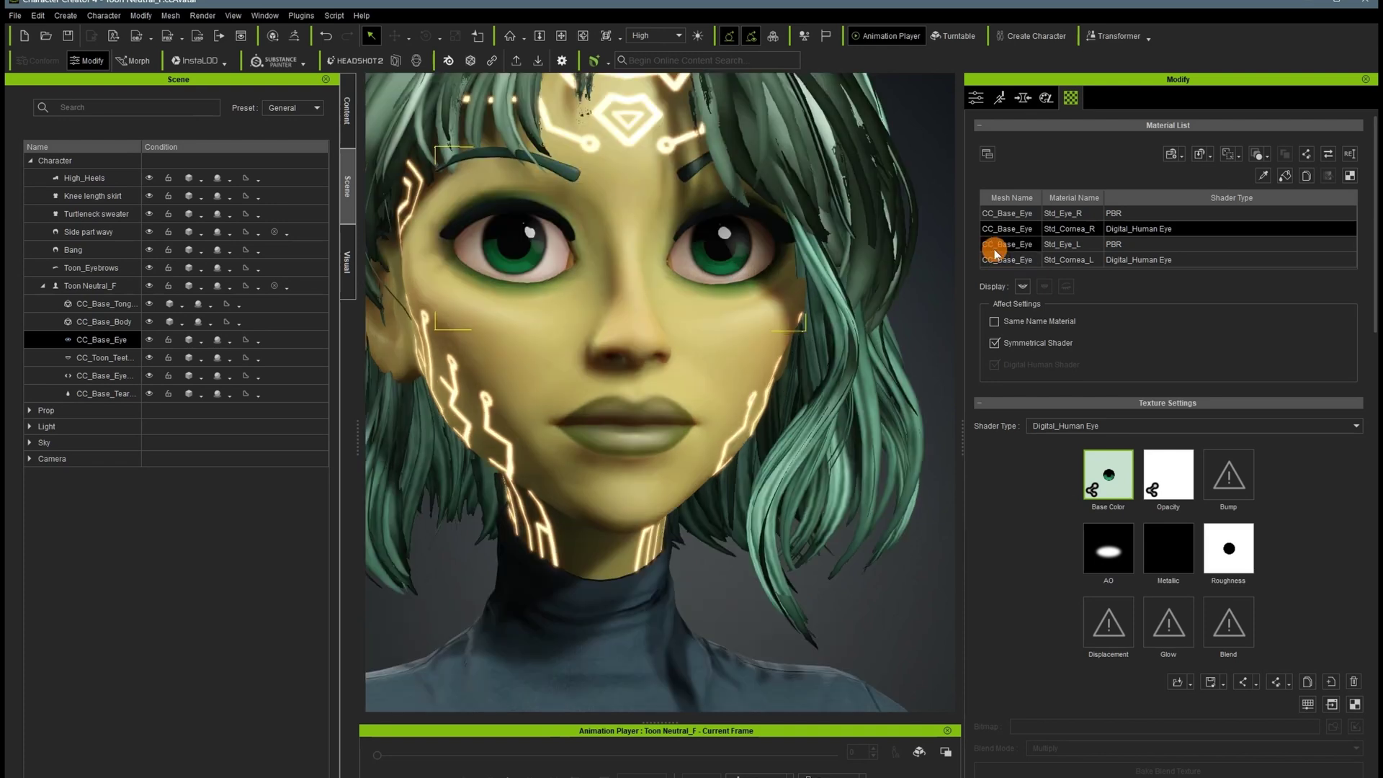
pyautogui.click(995, 248)
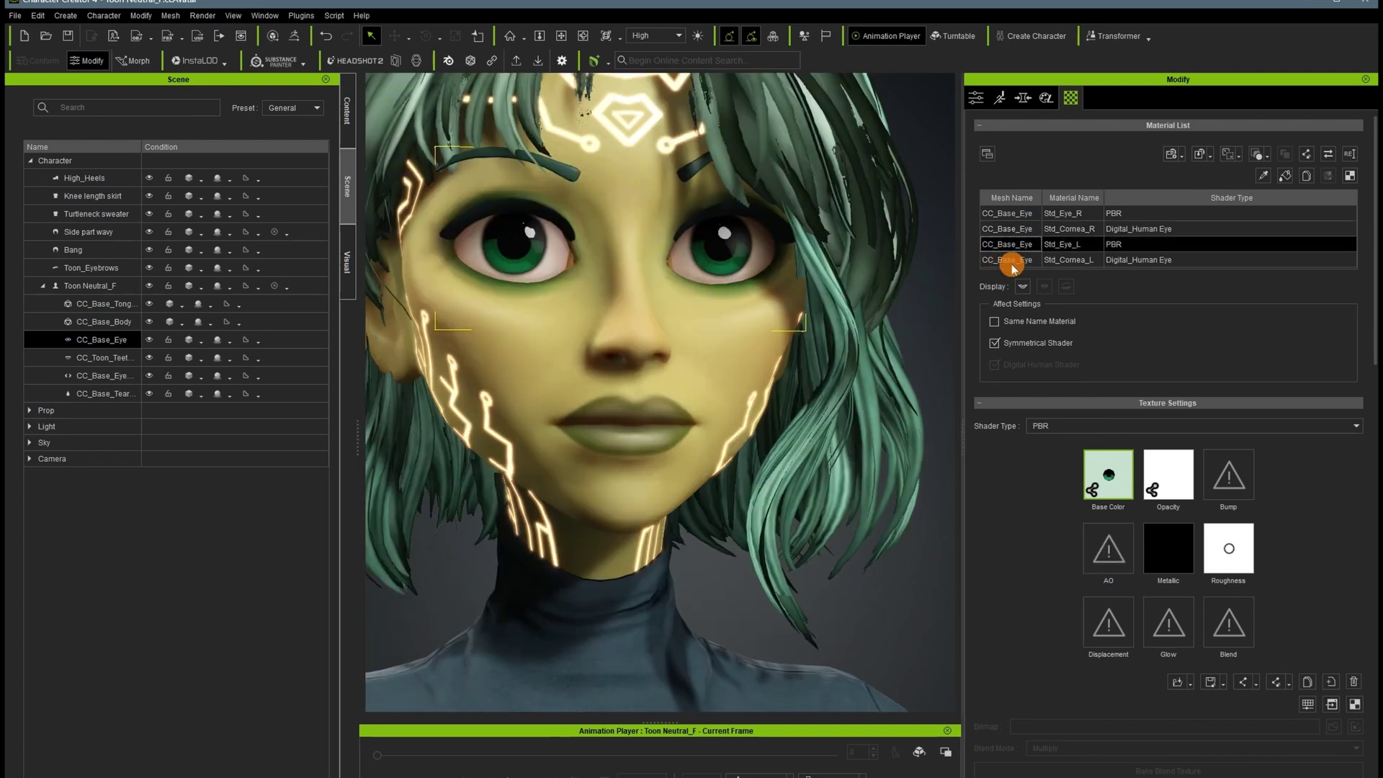
pyautogui.click(997, 260)
pyautogui.click(998, 216)
pyautogui.scroll(-5, 1050, 443)
pyautogui.scroll(-3, 1003, 442)
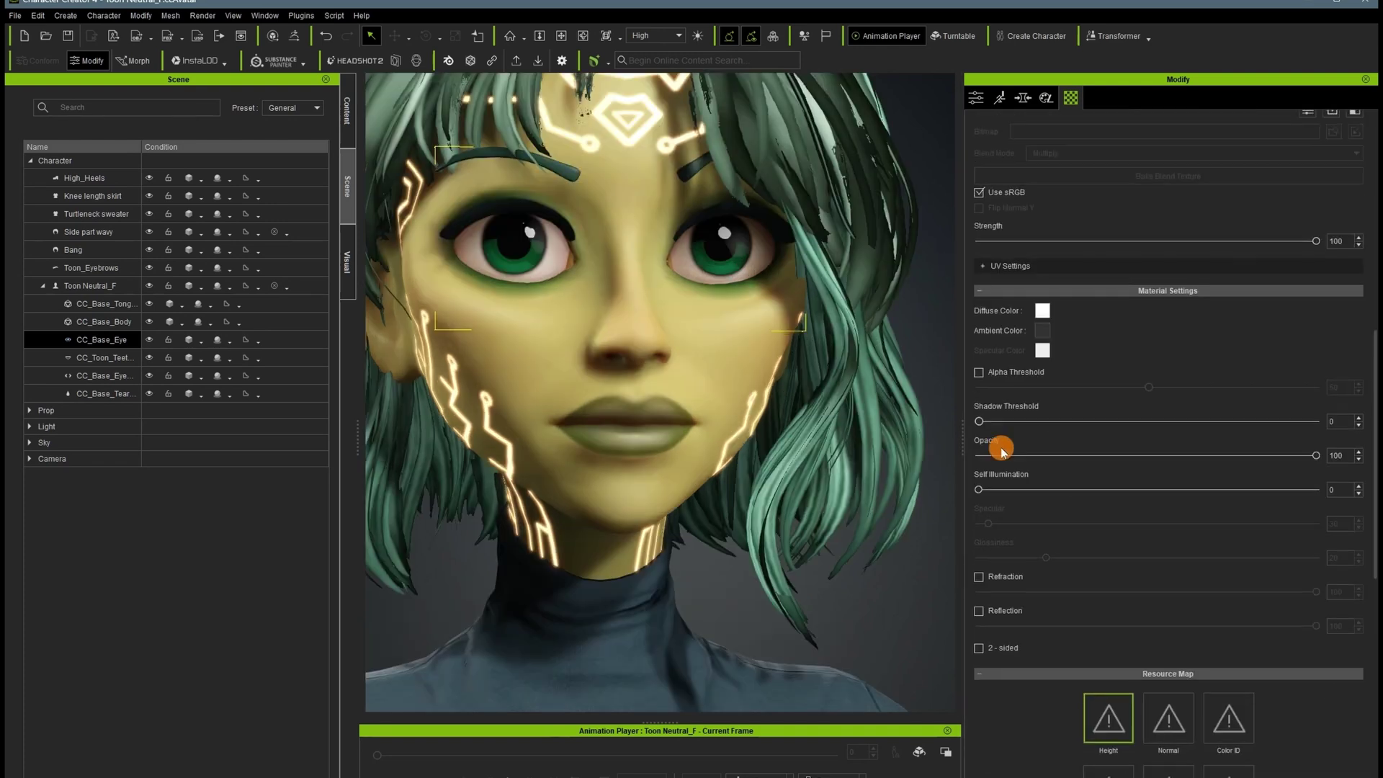
pyautogui.scroll(10, 1133, 281)
# Whiten the Std_Cornea_R Sclera texture by lowering its saturation and raising its contrast and brightness.
pyautogui.click(1136, 223)
pyautogui.scroll(-5, 1073, 551)
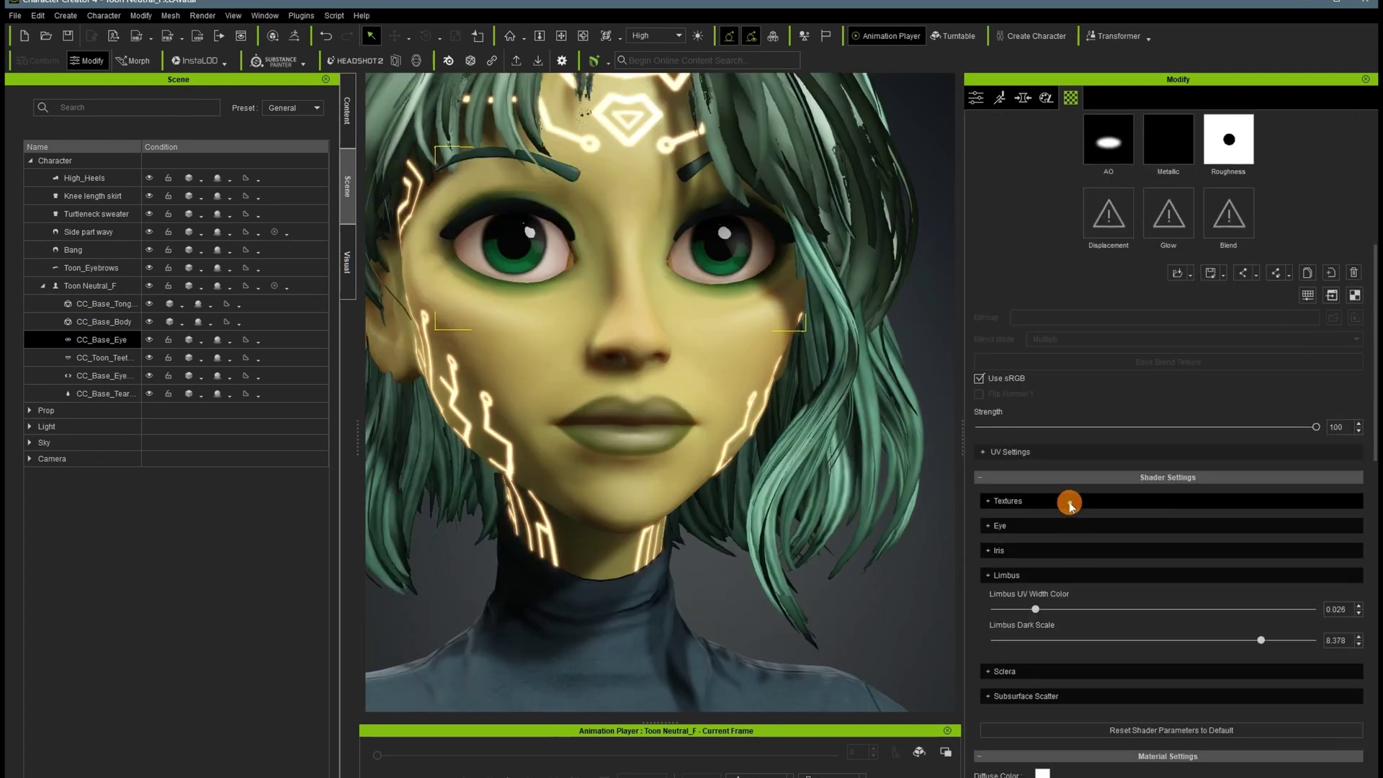
pyautogui.click(1064, 500)
pyautogui.click(1222, 586)
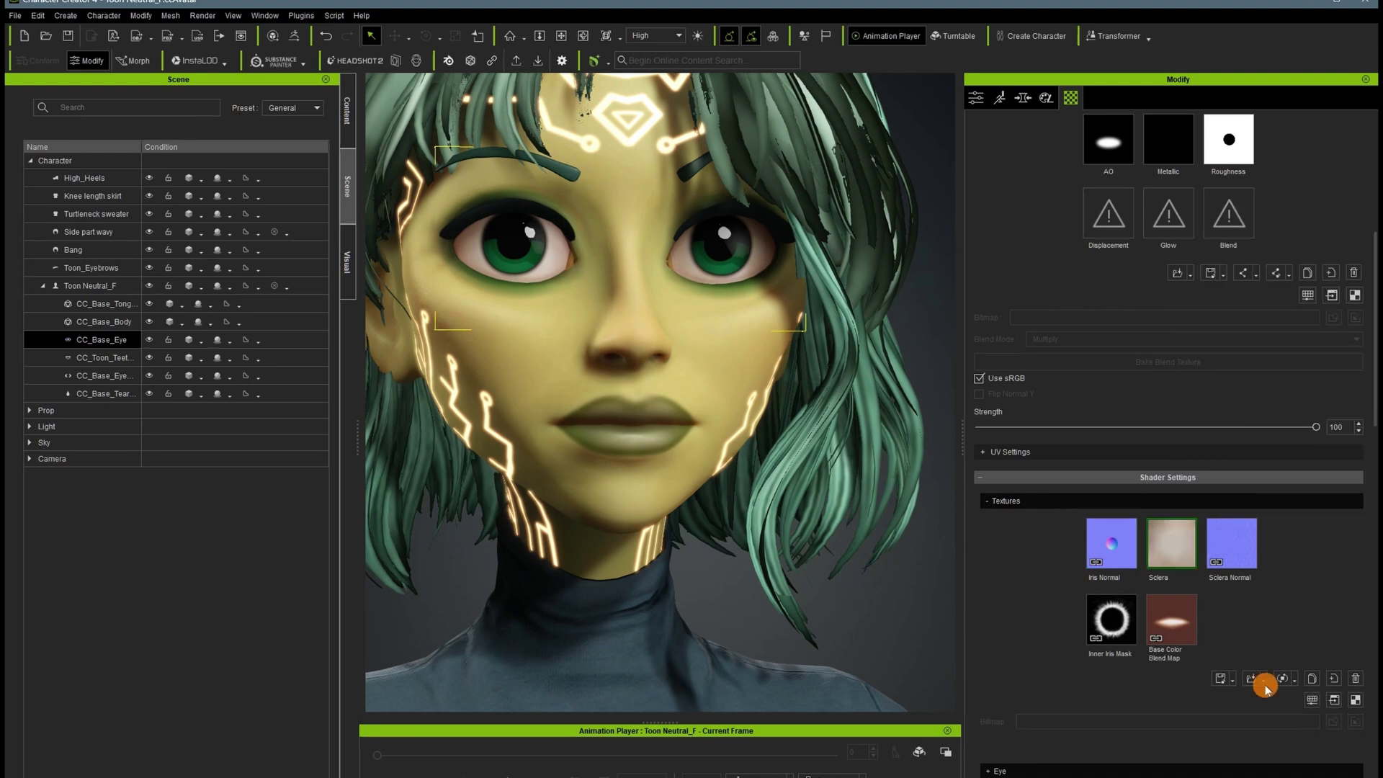
pyautogui.click(1310, 702)
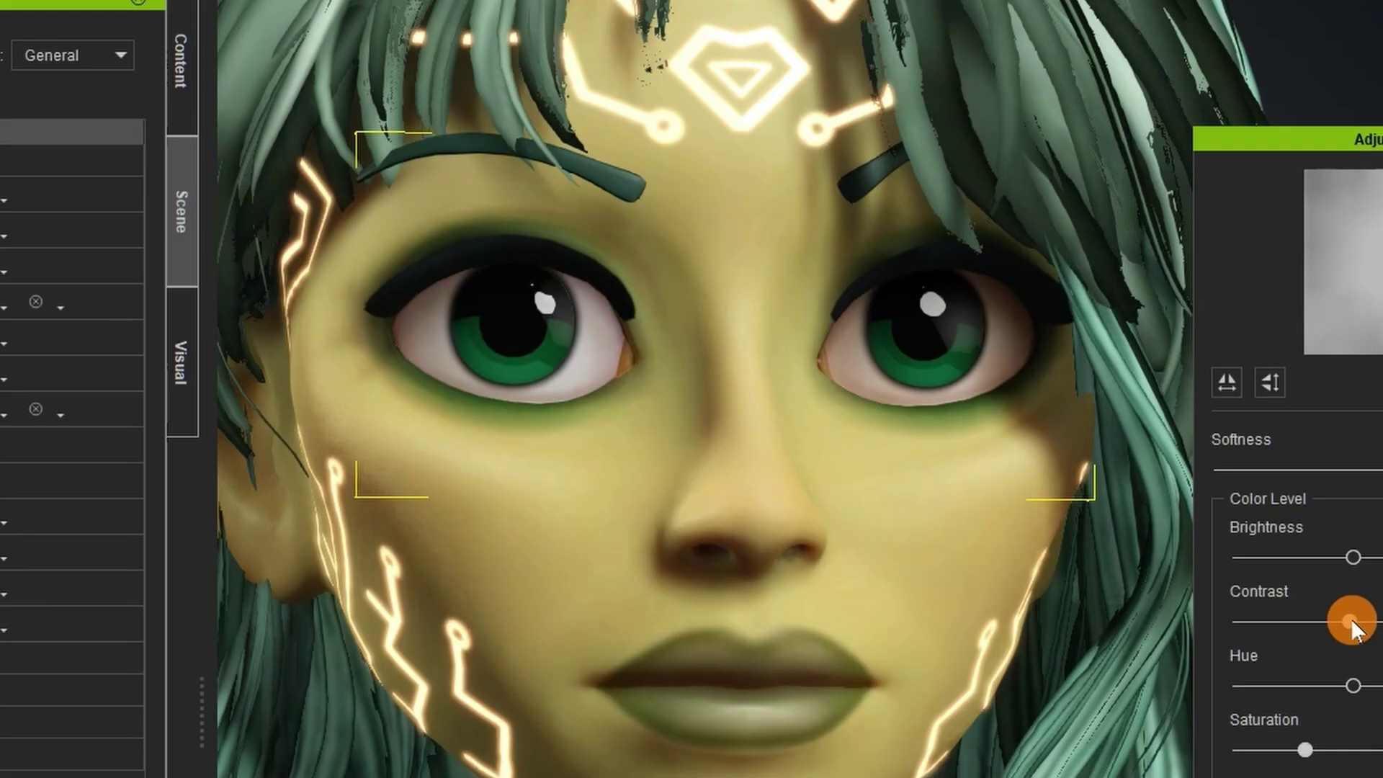
pyautogui.moveTo(1345, 555); pyautogui.dragTo(1376, 557)
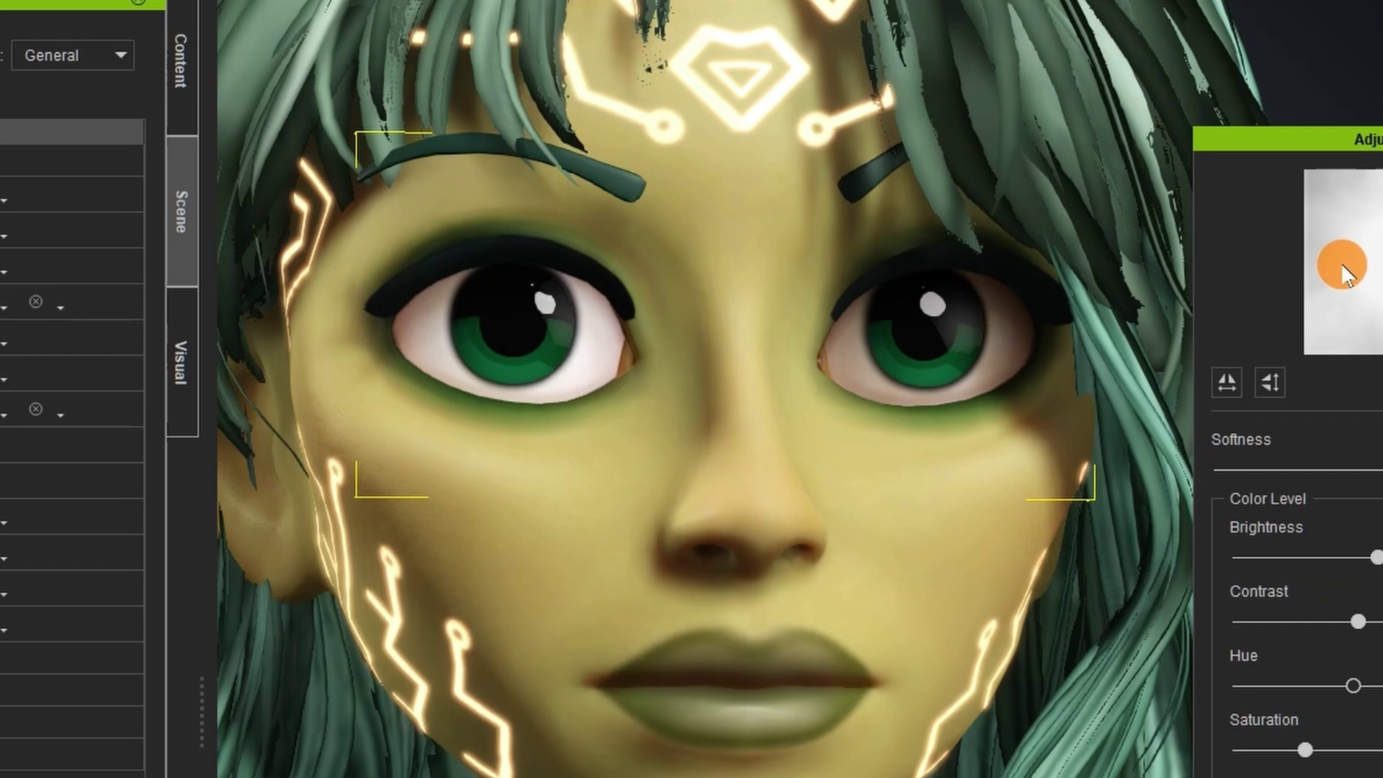
pyautogui.click(1174, 541)
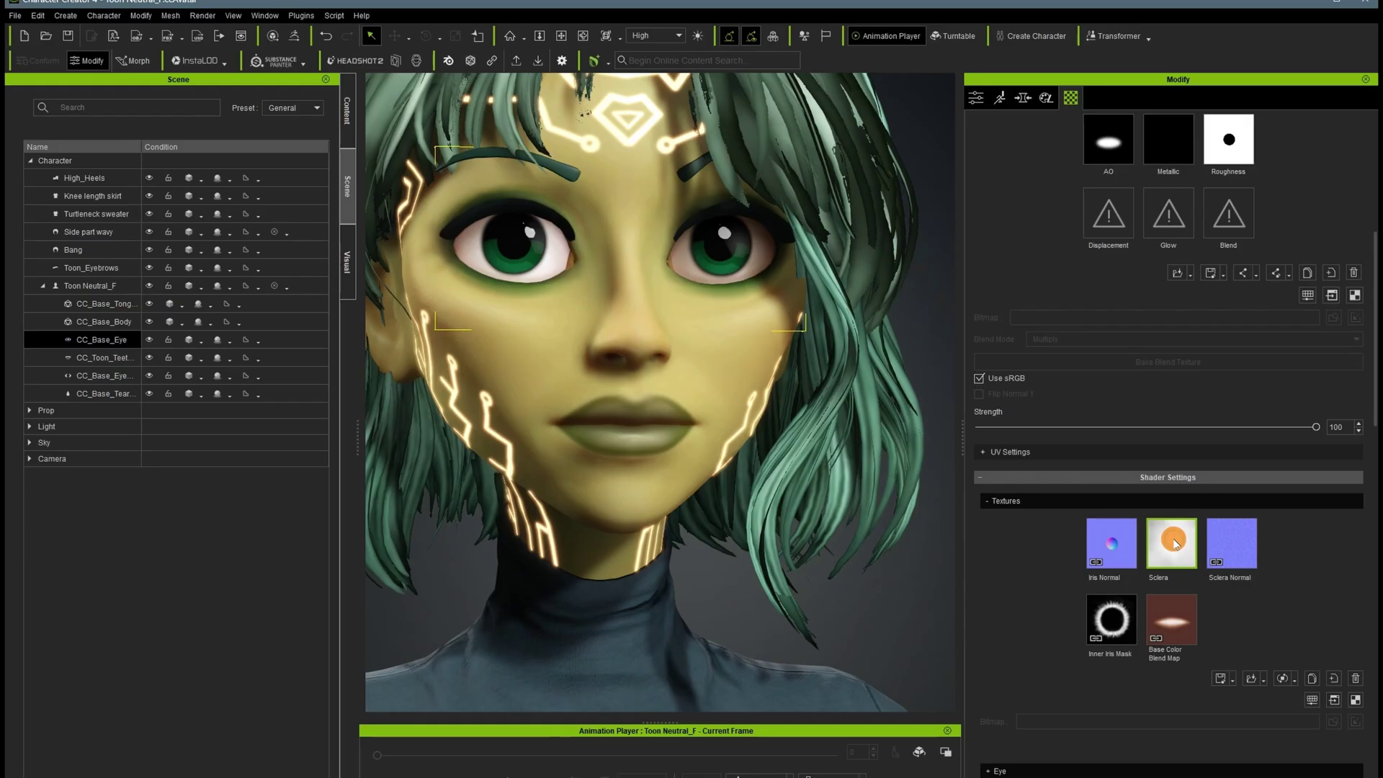
pyautogui.scroll(8, 1037, 568)
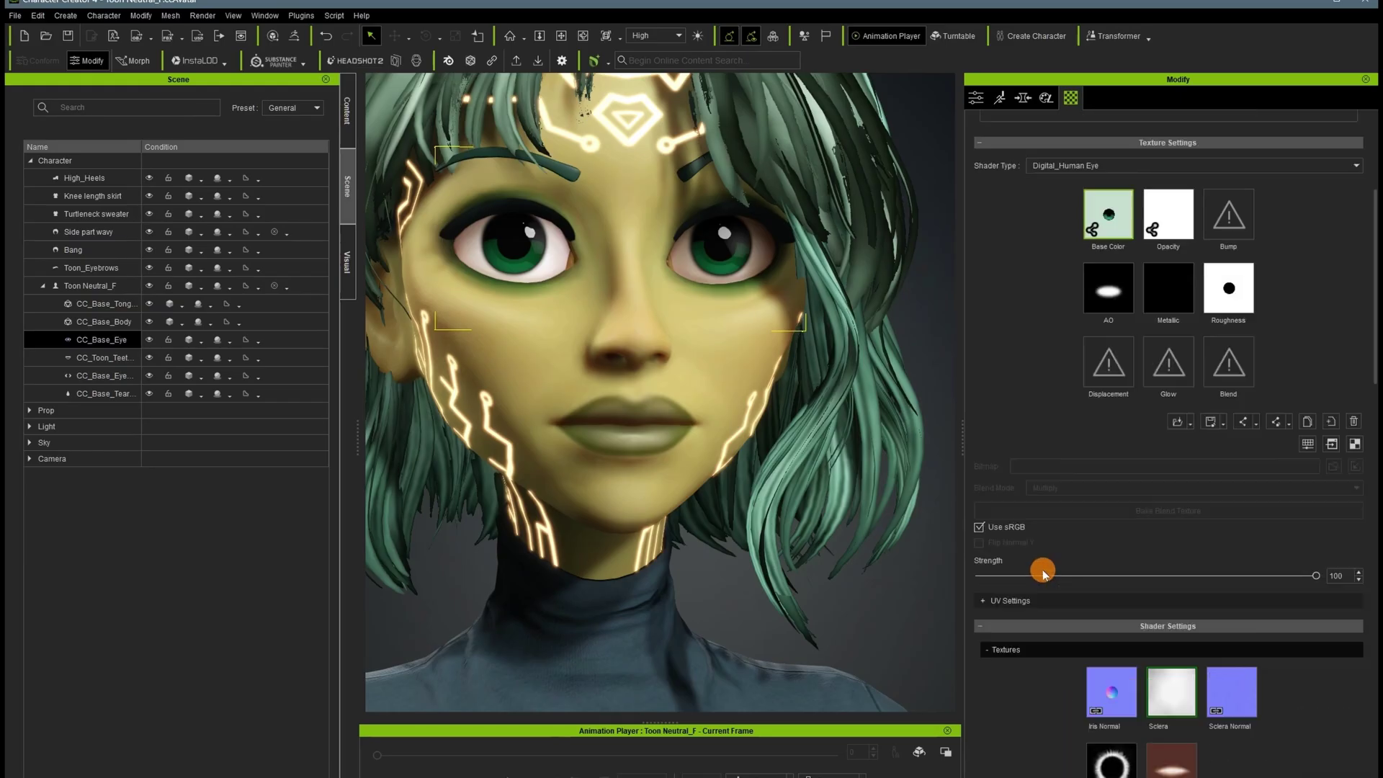
pyautogui.scroll(-4, 1120, 562)
pyautogui.scroll(-3, 1120, 562)
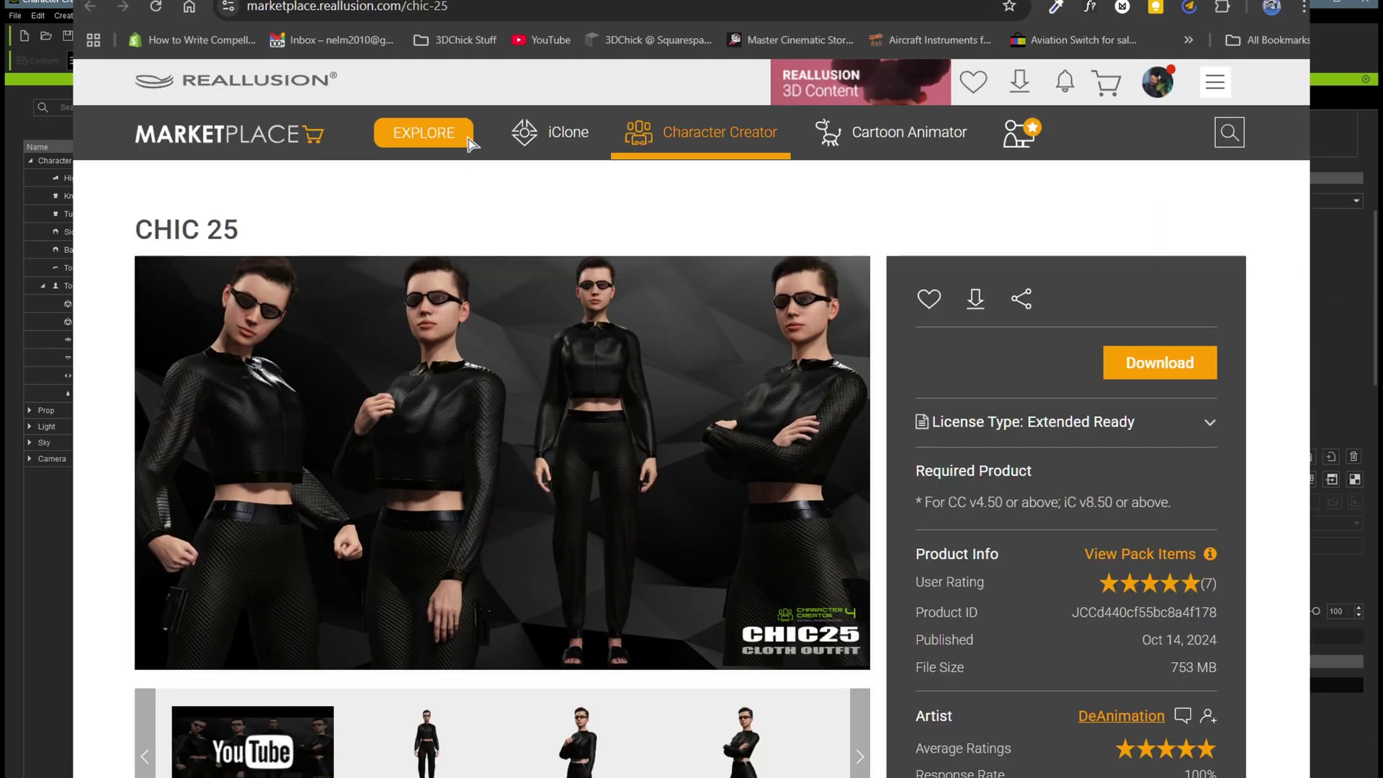
# Return to Character Creator from the marketplace page and select the Toon Neutral_F character in the scene.
pyautogui.click(21, 393)
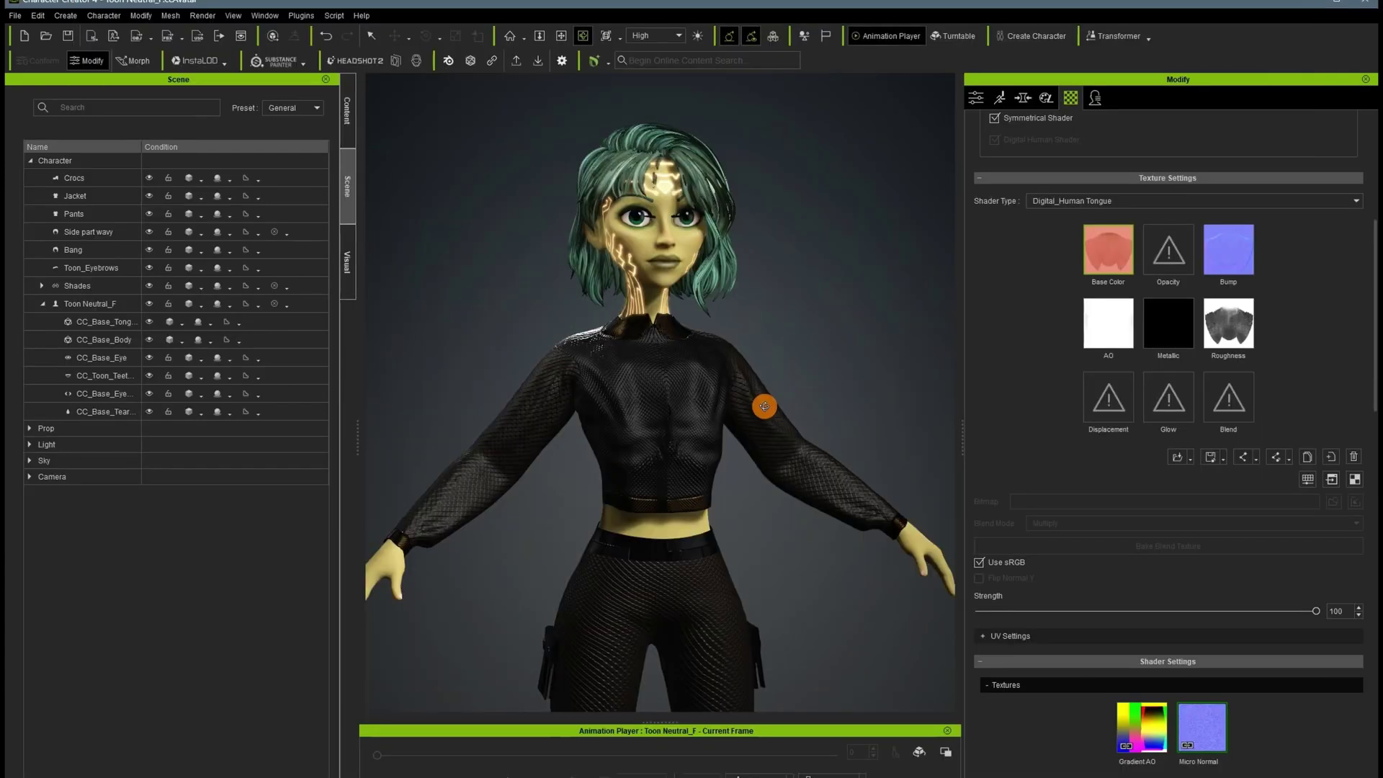
pyautogui.click(75, 393)
pyautogui.click(90, 304)
pyautogui.scroll(-4, 642, 411)
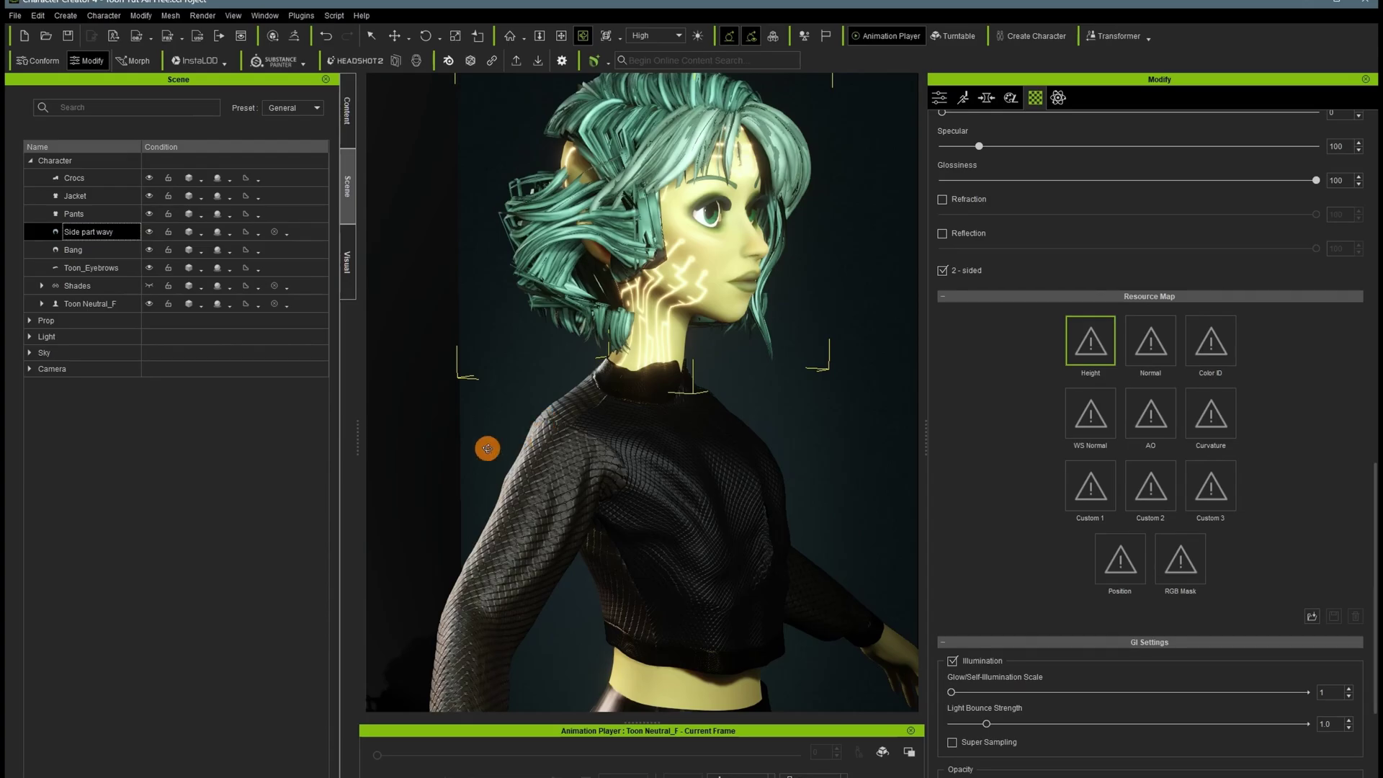
# Save the Base Color texture of the teal hair's Hair material to the Desktop as hairdiffuse.png.
pyautogui.moveTo(487, 448); pyautogui.dragTo(594, 448, button='right')
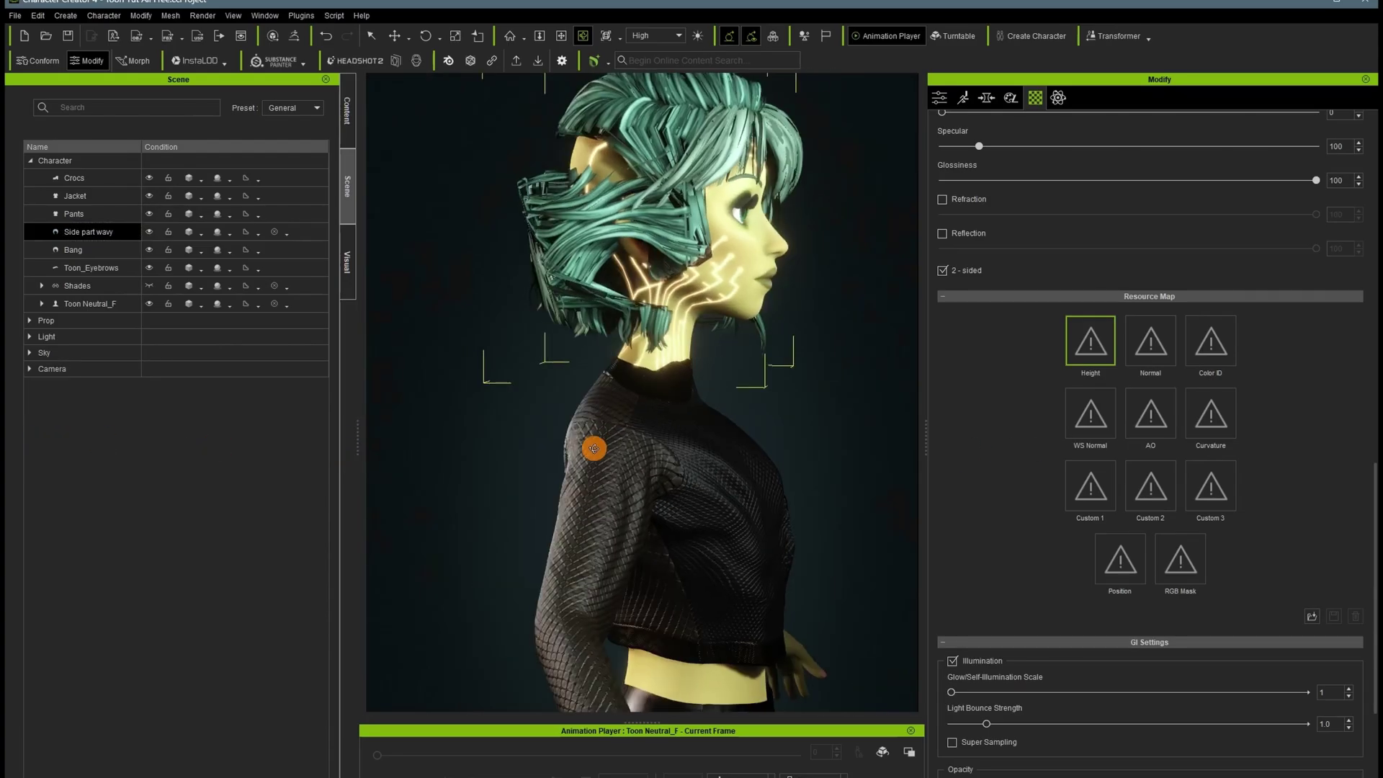
pyautogui.moveTo(594, 448); pyautogui.dragTo(507, 460)
pyautogui.press('x')
pyautogui.scroll(3, 1026, 435)
pyautogui.scroll(10, 1043, 207)
pyautogui.click(984, 172)
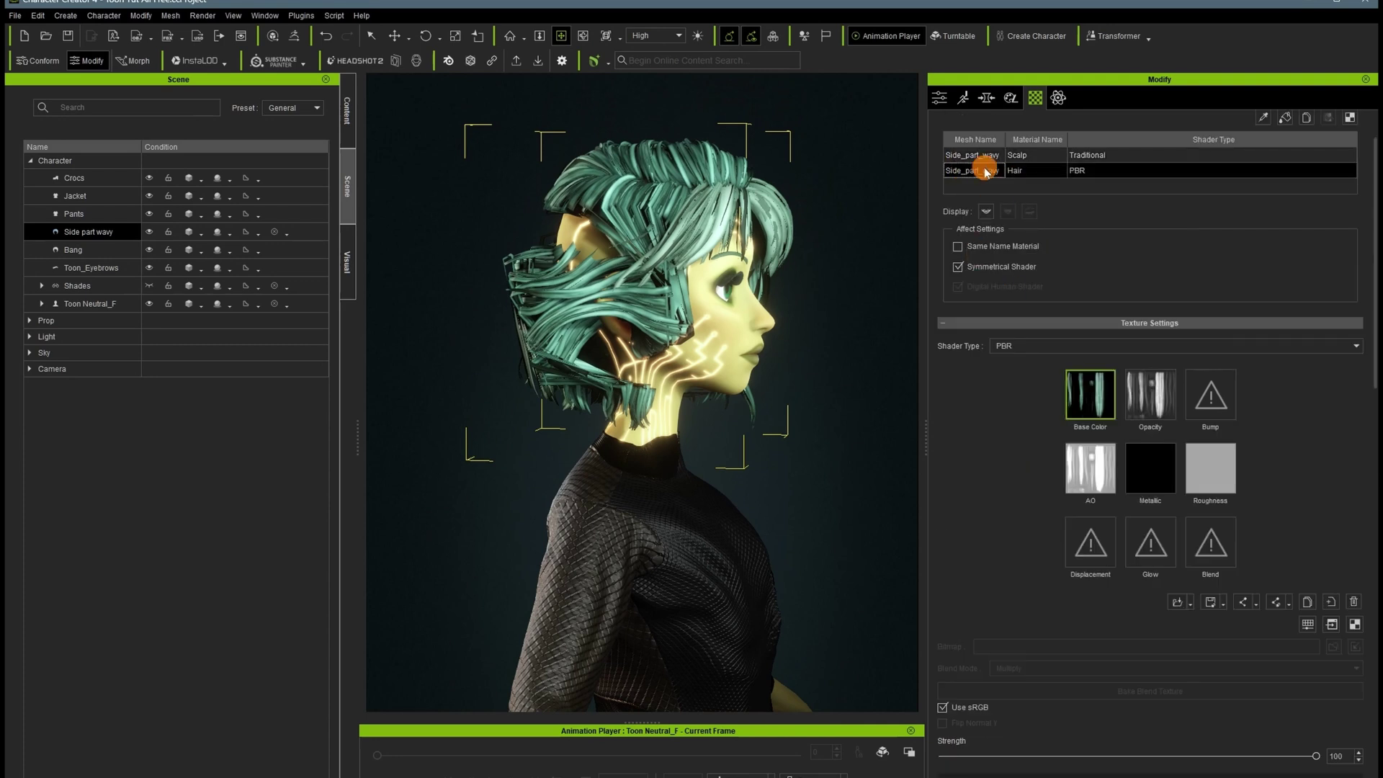
pyautogui.rightClick(1098, 399)
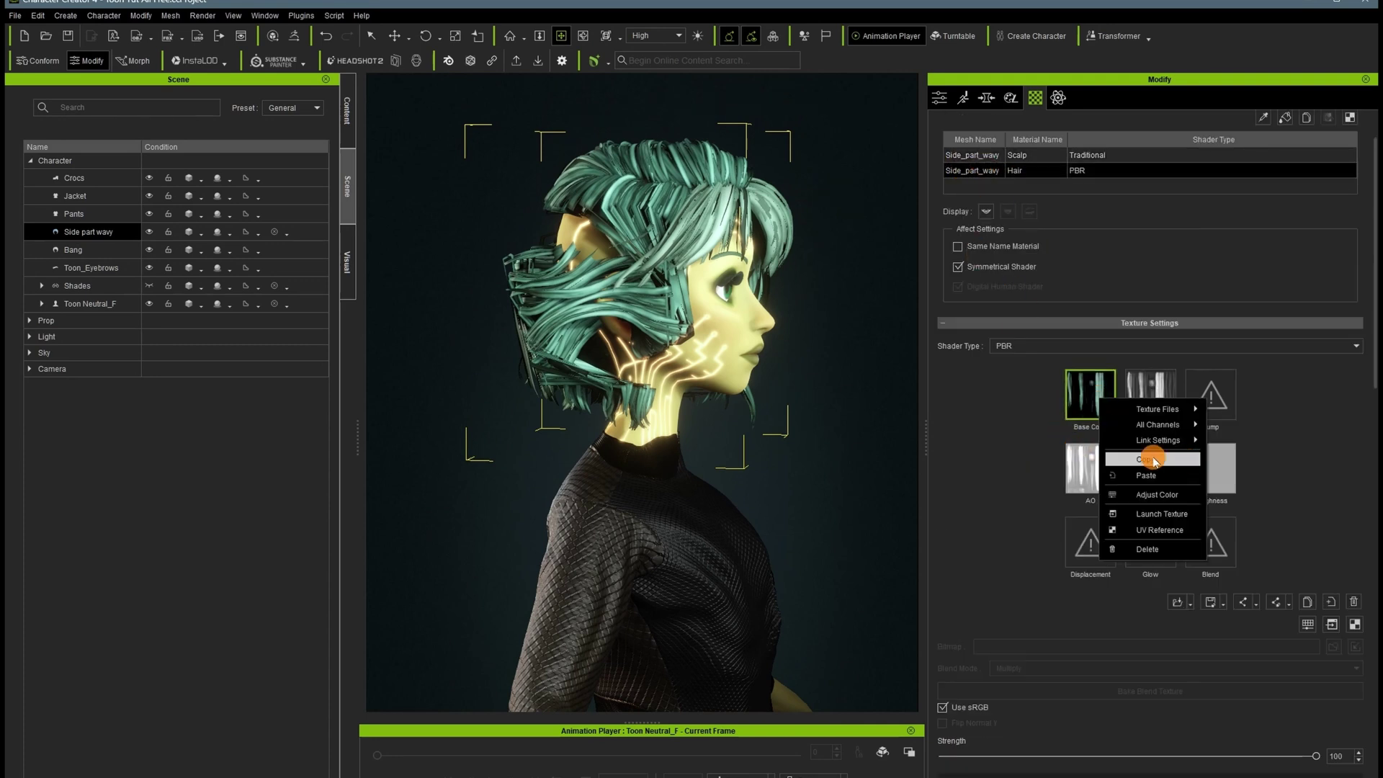
pyautogui.moveTo(1187, 409)
pyautogui.click(1278, 428)
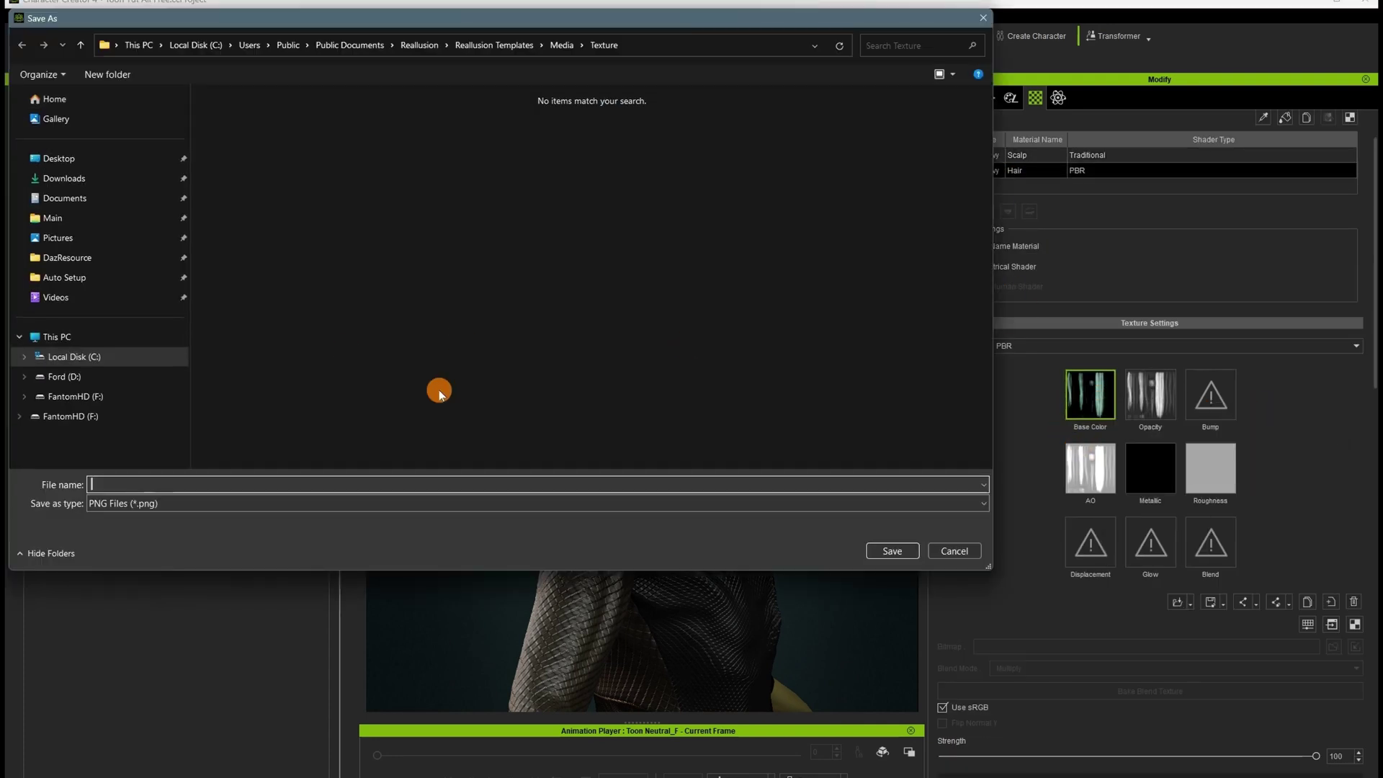
pyautogui.click(50, 155)
pyautogui.click(93, 494)
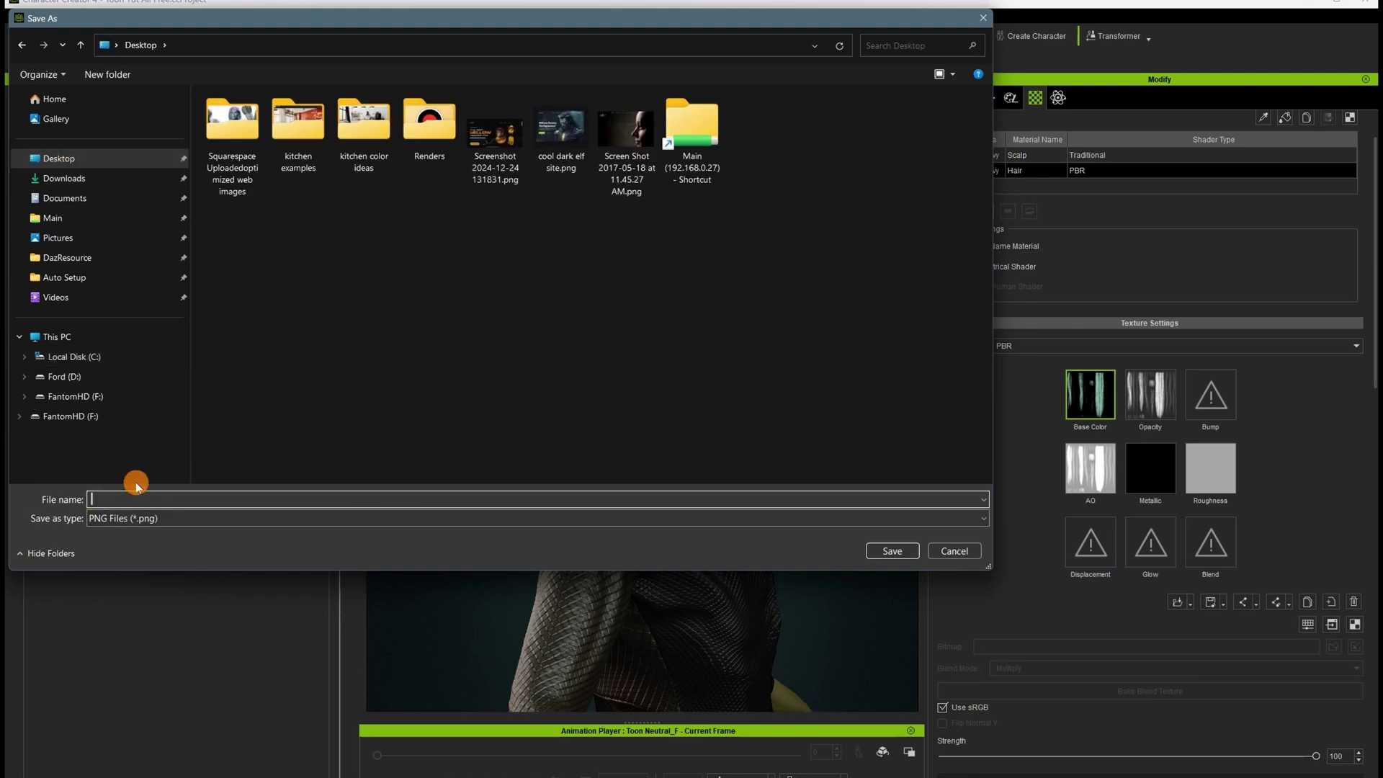
pyautogui.write('hair')
pyautogui.press('Return')
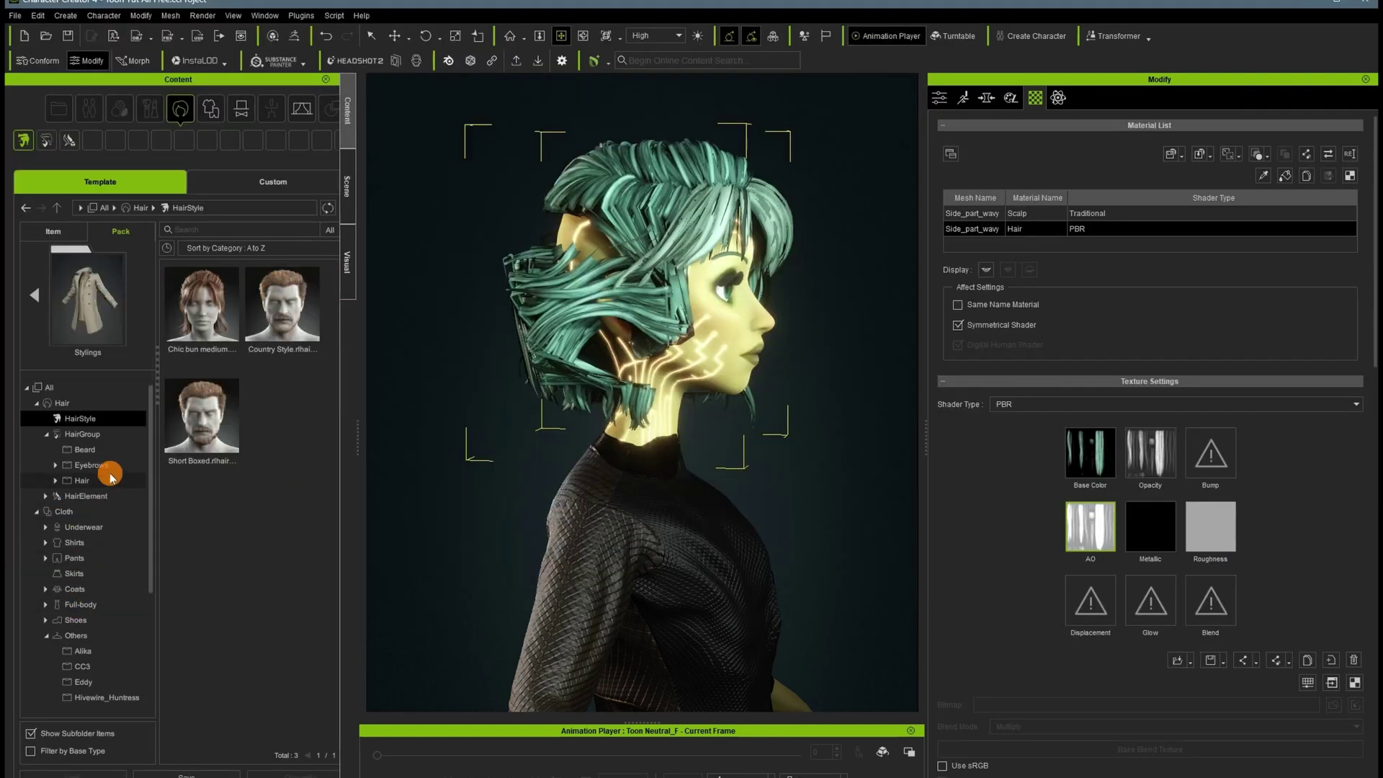
# Apply the Side part wavy hair from the Hair group library to the character.
pyautogui.click(82, 481)
pyautogui.doubleClick(287, 432)
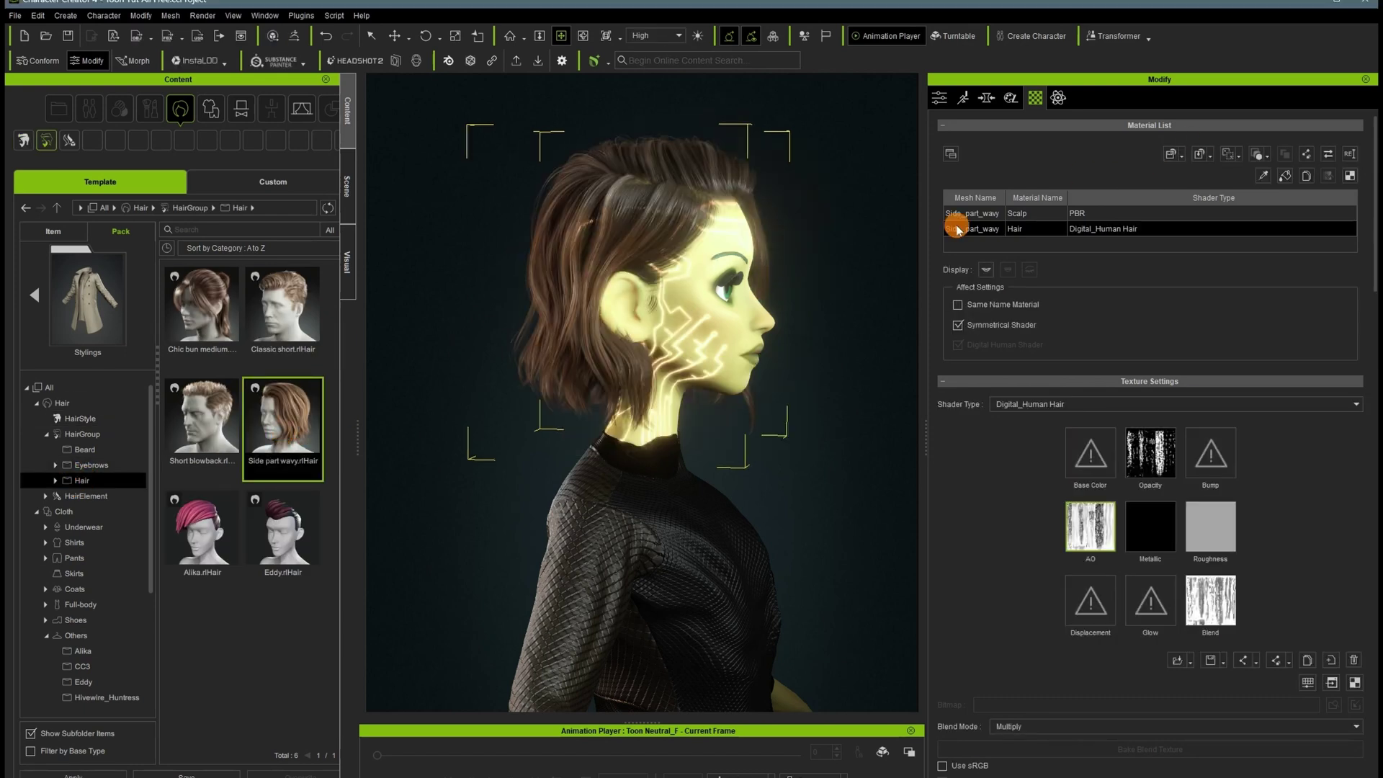
pyautogui.moveTo(633, 502); pyautogui.dragTo(433, 494, button='right')
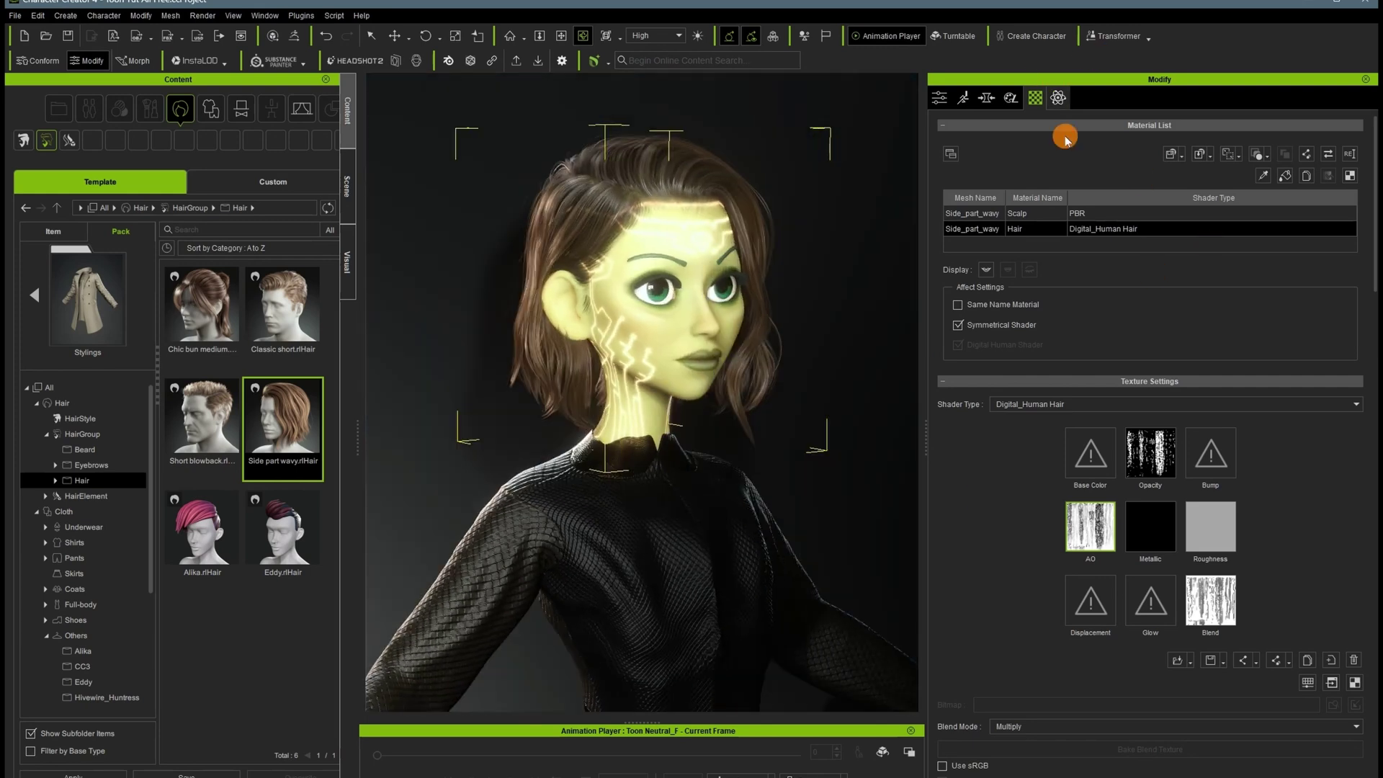
# Load hairdiffuse.png as the Hair material's Base Color and change its shader type to PBR.
pyautogui.click(960, 213)
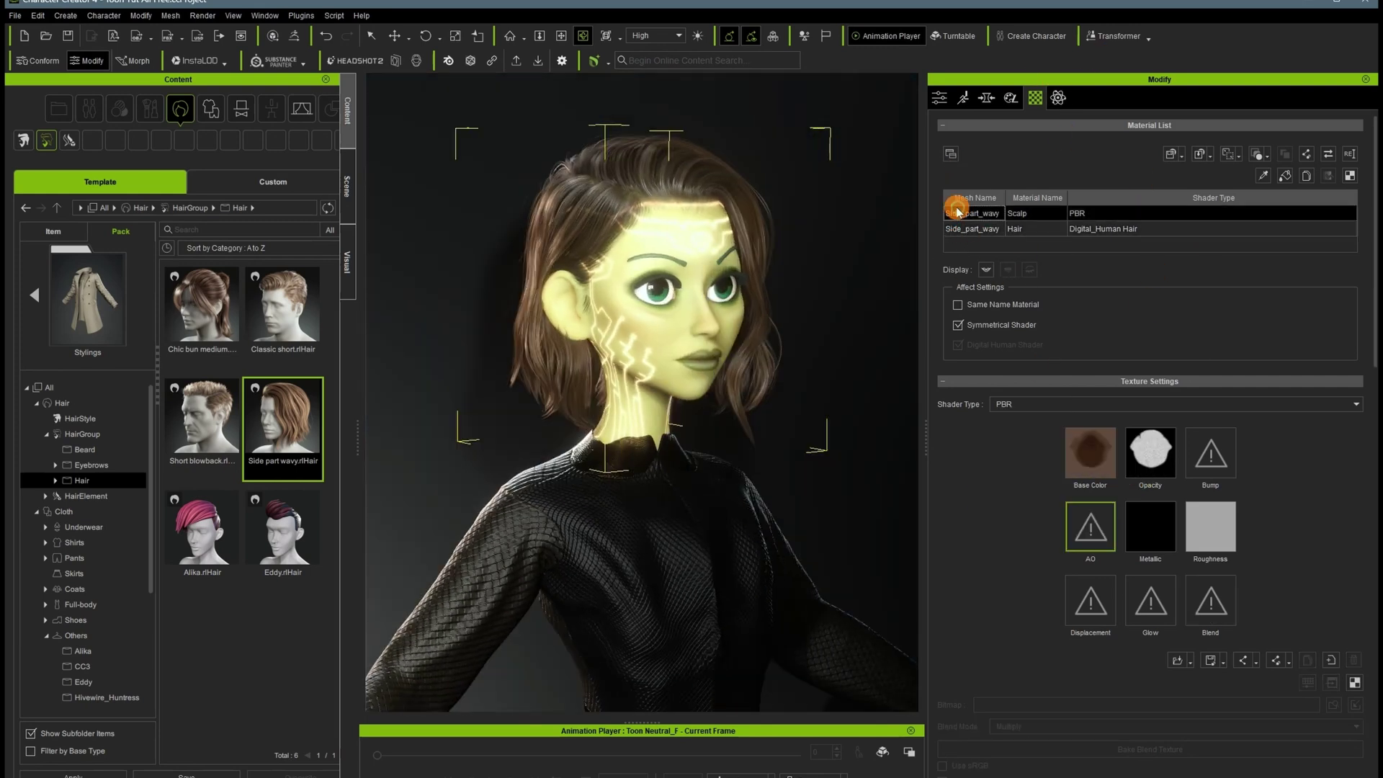
pyautogui.click(962, 229)
pyautogui.click(1089, 442)
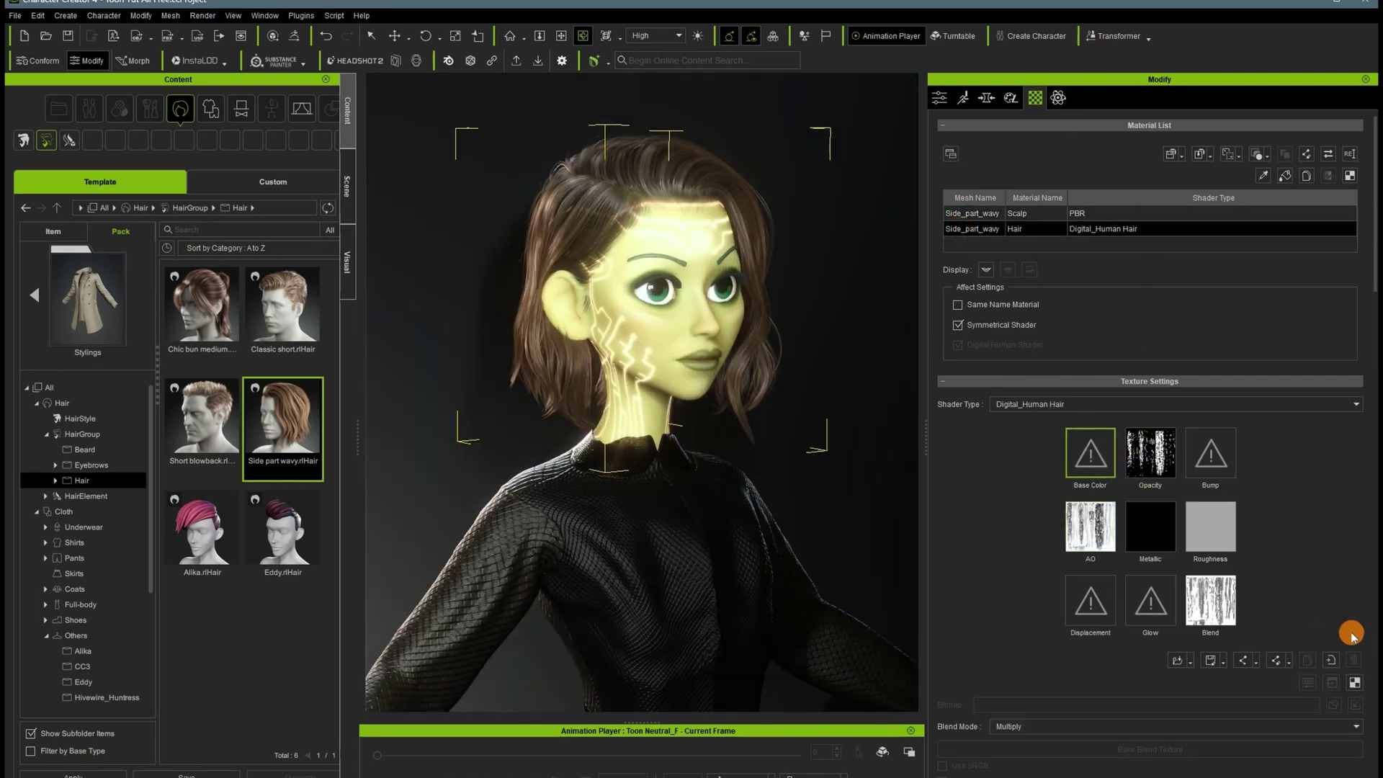
pyautogui.click(1185, 667)
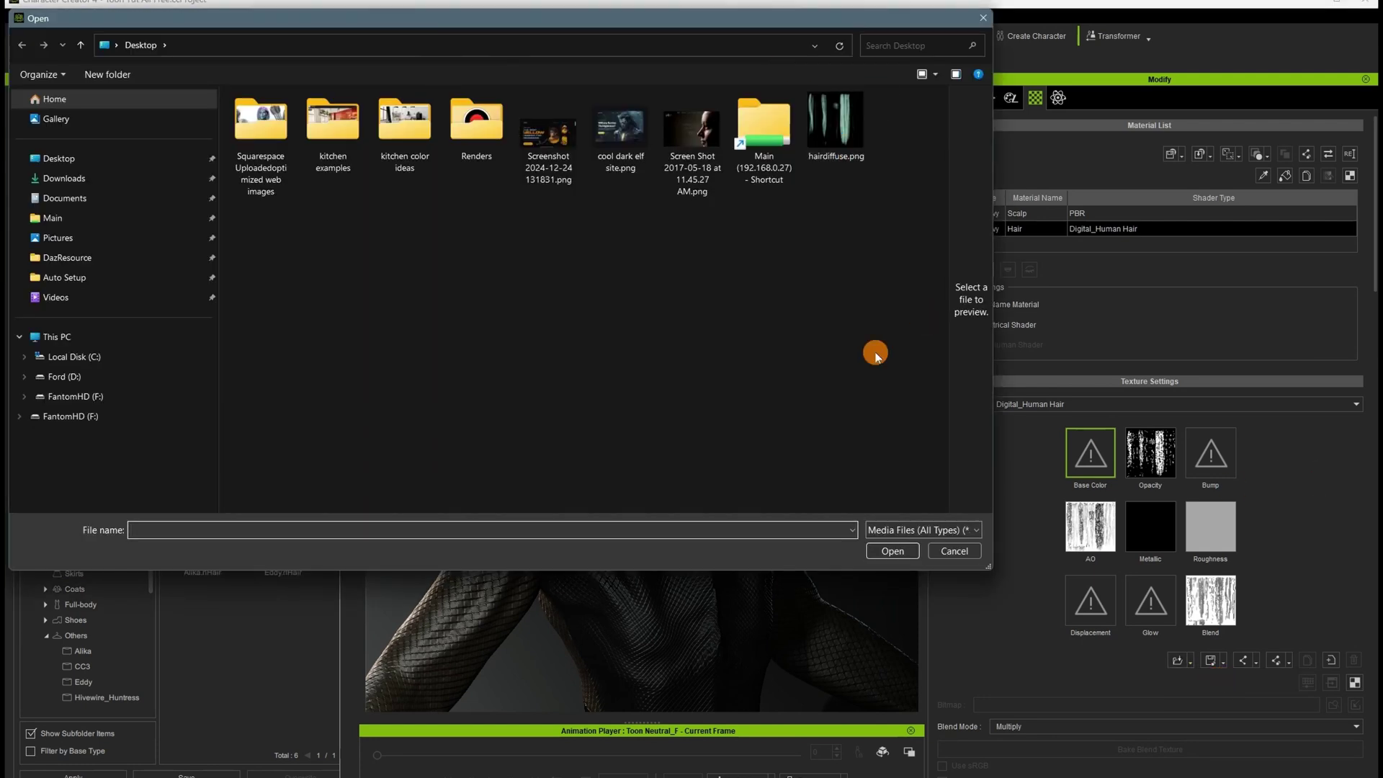
pyautogui.click(955, 552)
pyautogui.click(1009, 404)
pyautogui.click(1023, 432)
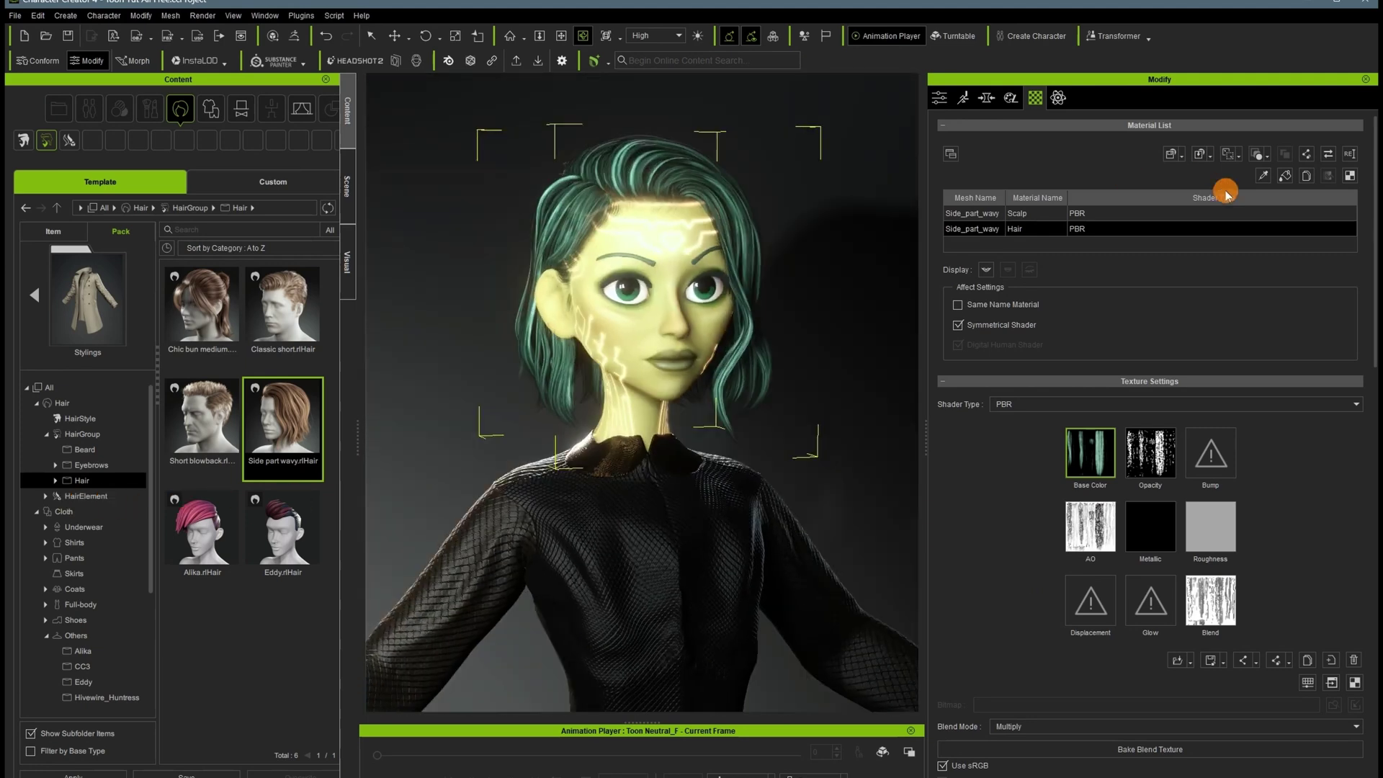
# Adjust the Scalp material's Opacity texture to a contrast of 100 and a brightness of 8.
pyautogui.click(991, 213)
pyautogui.click(1153, 468)
pyautogui.click(1359, 679)
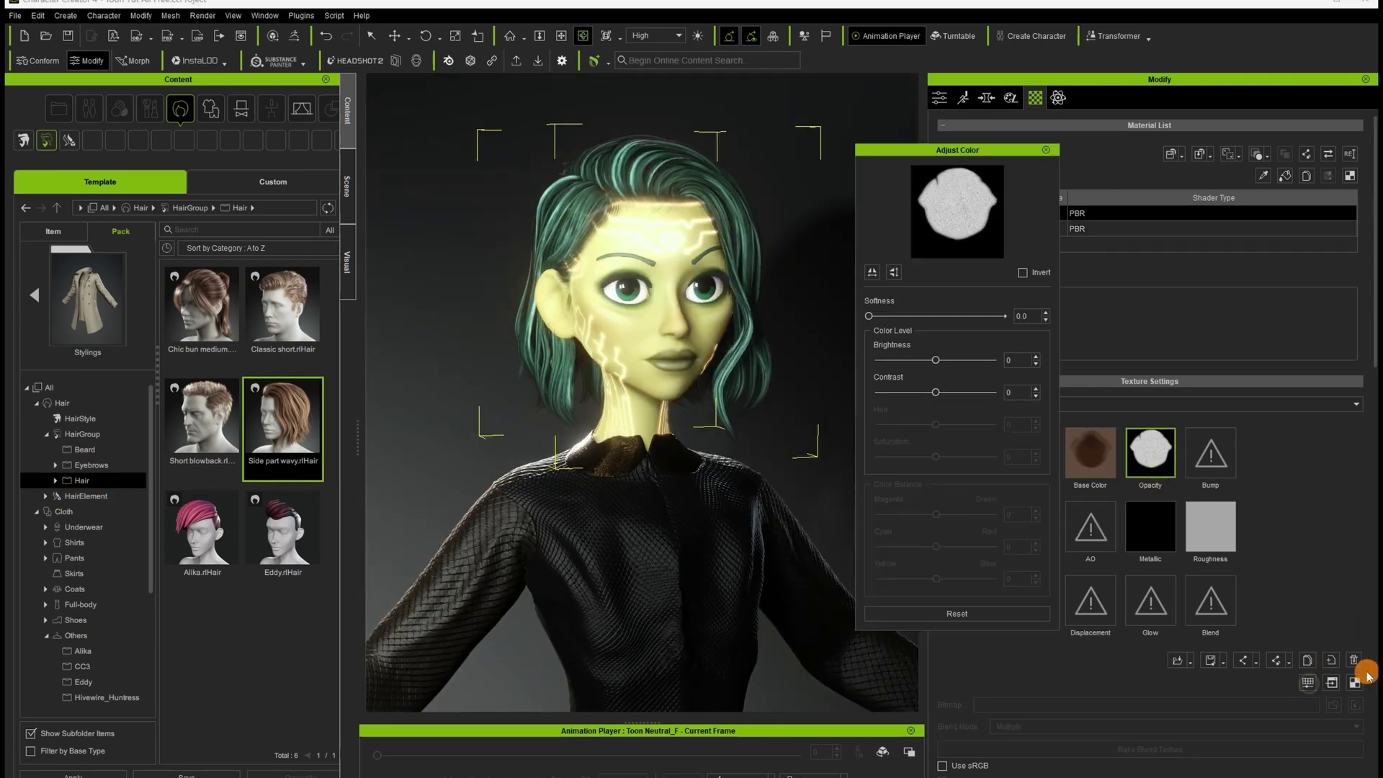
pyautogui.moveTo(935, 395); pyautogui.dragTo(1297, 401)
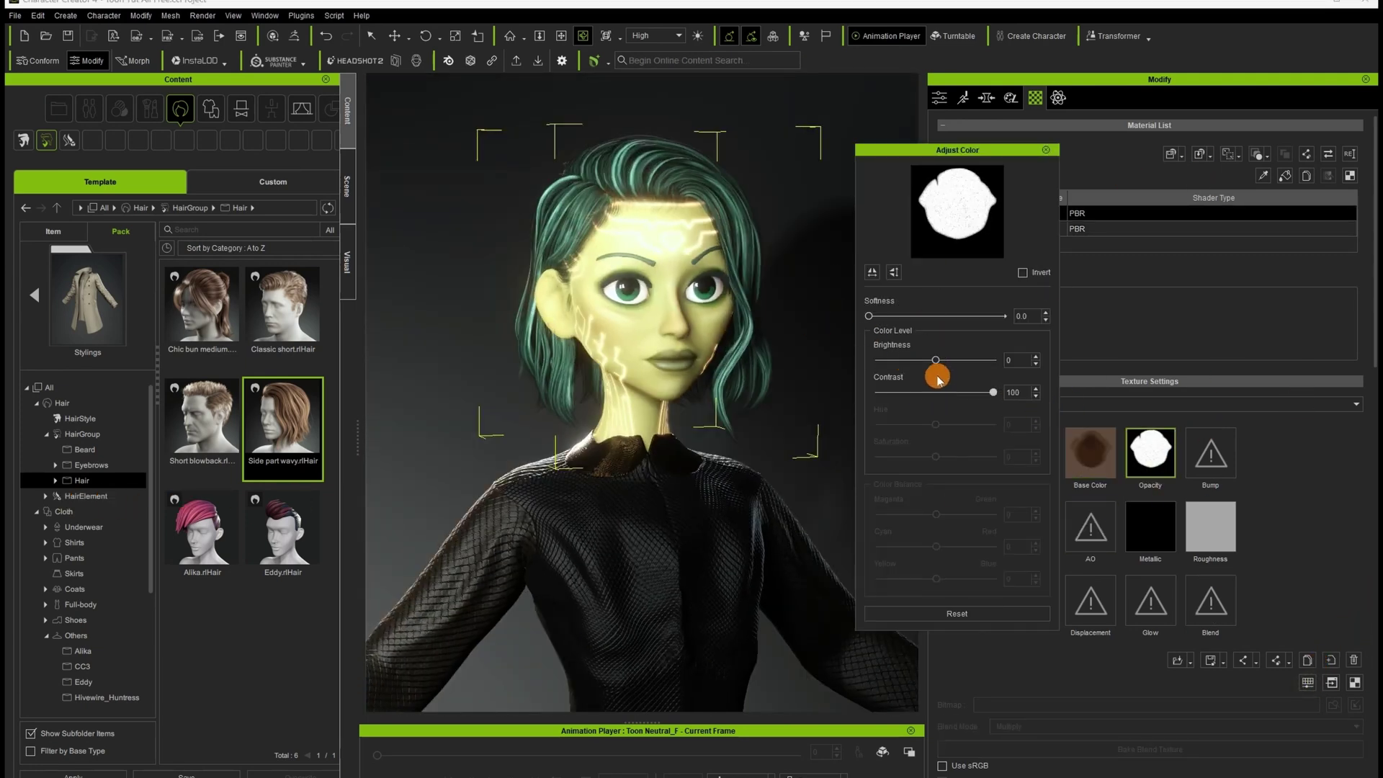
pyautogui.moveTo(934, 364); pyautogui.dragTo(940, 365)
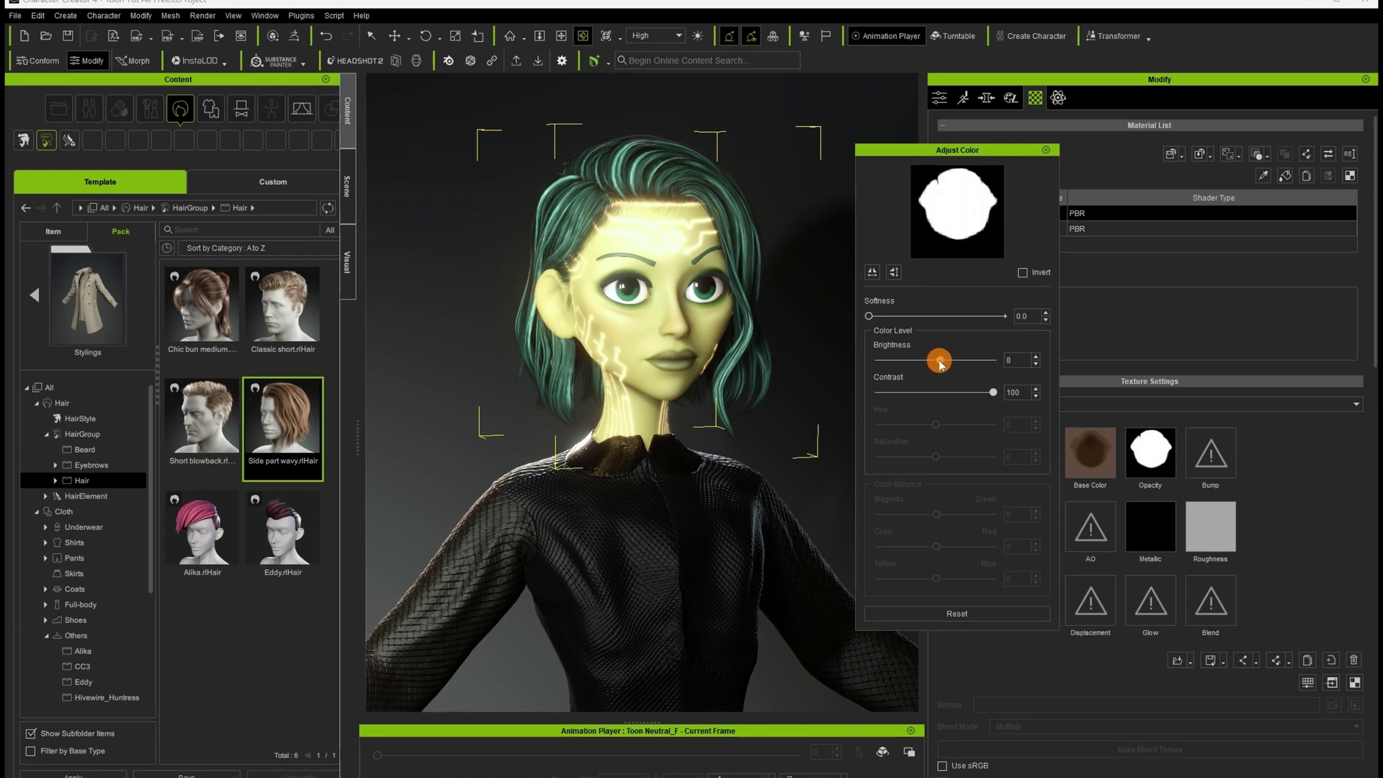
pyautogui.click(1046, 150)
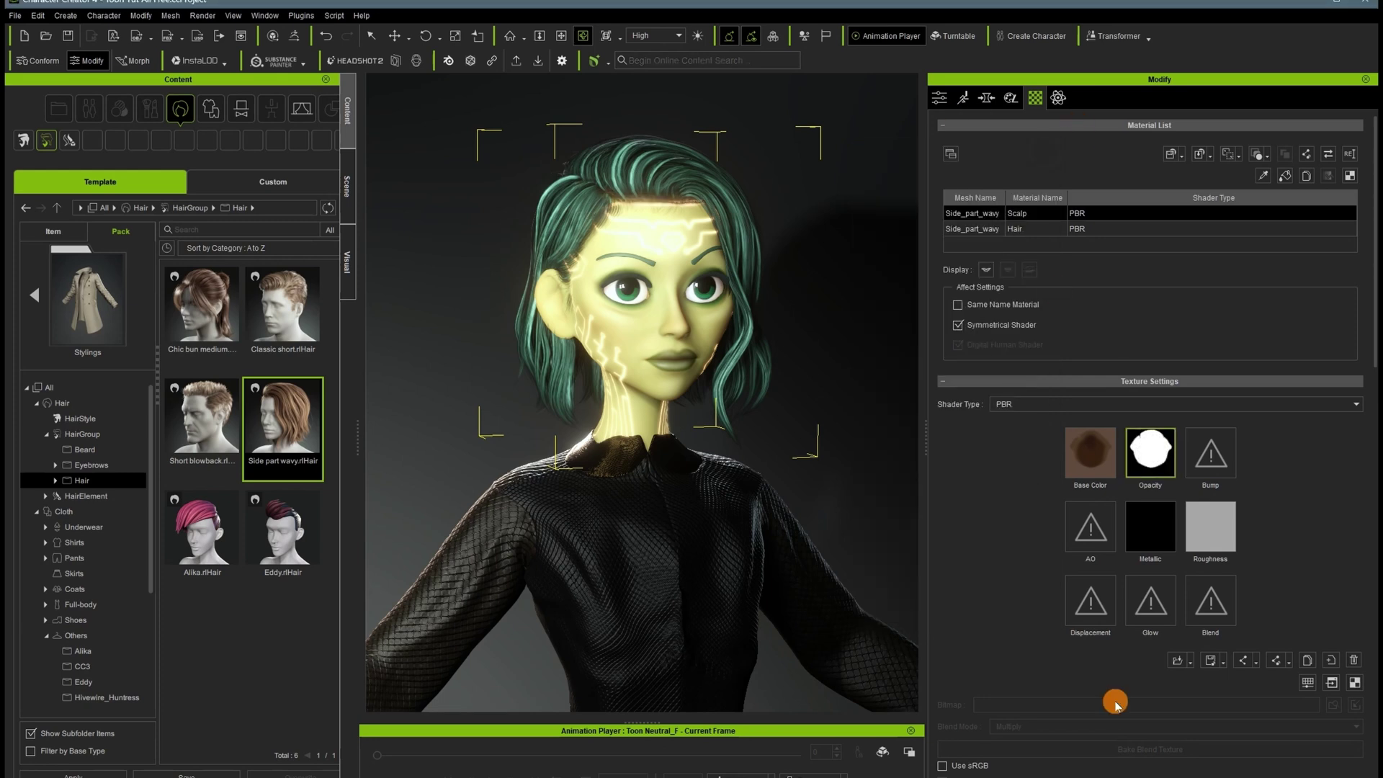
# Tint the Scalp material's Base Color teal with saturation -53, Yellow/Blue 70, Magenta/Green 68 and brightness -12.
pyautogui.click(1305, 682)
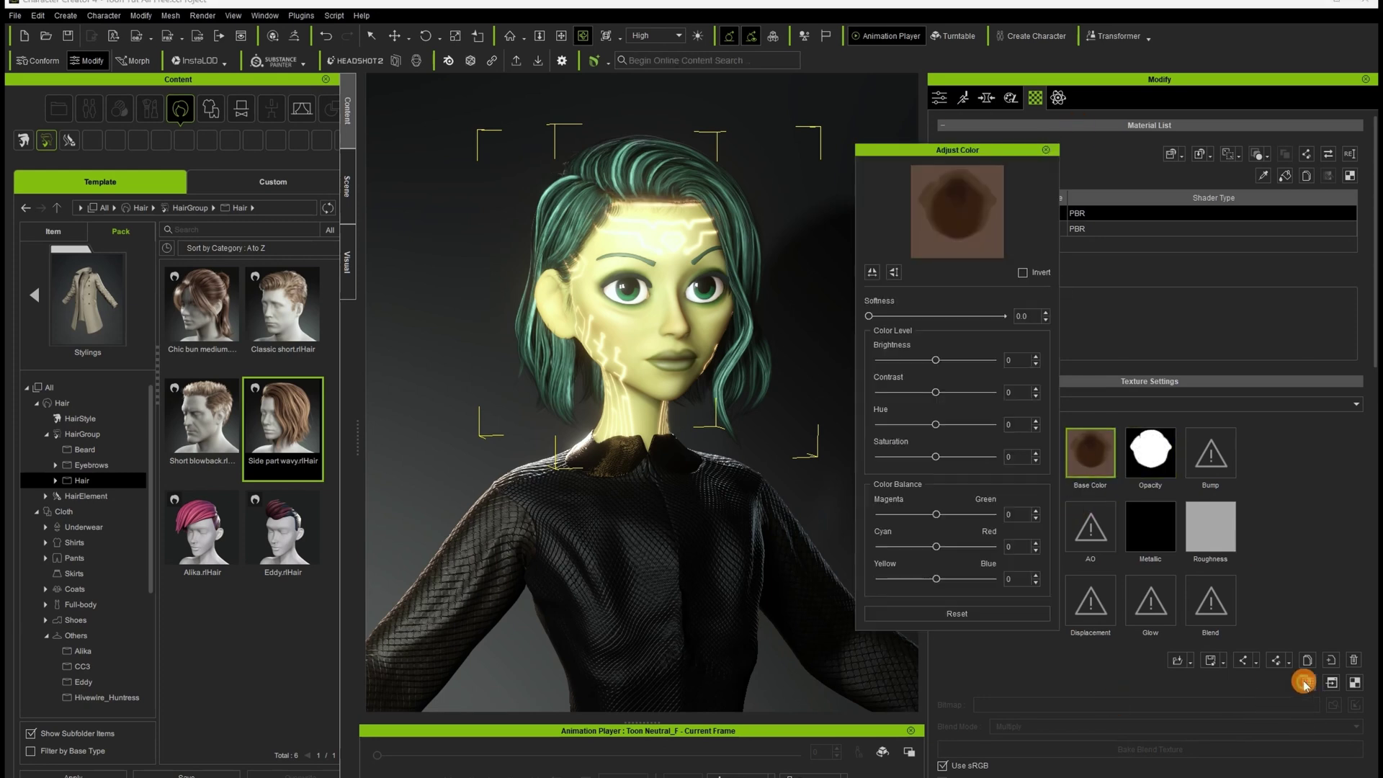
pyautogui.moveTo(936, 457); pyautogui.dragTo(877, 457)
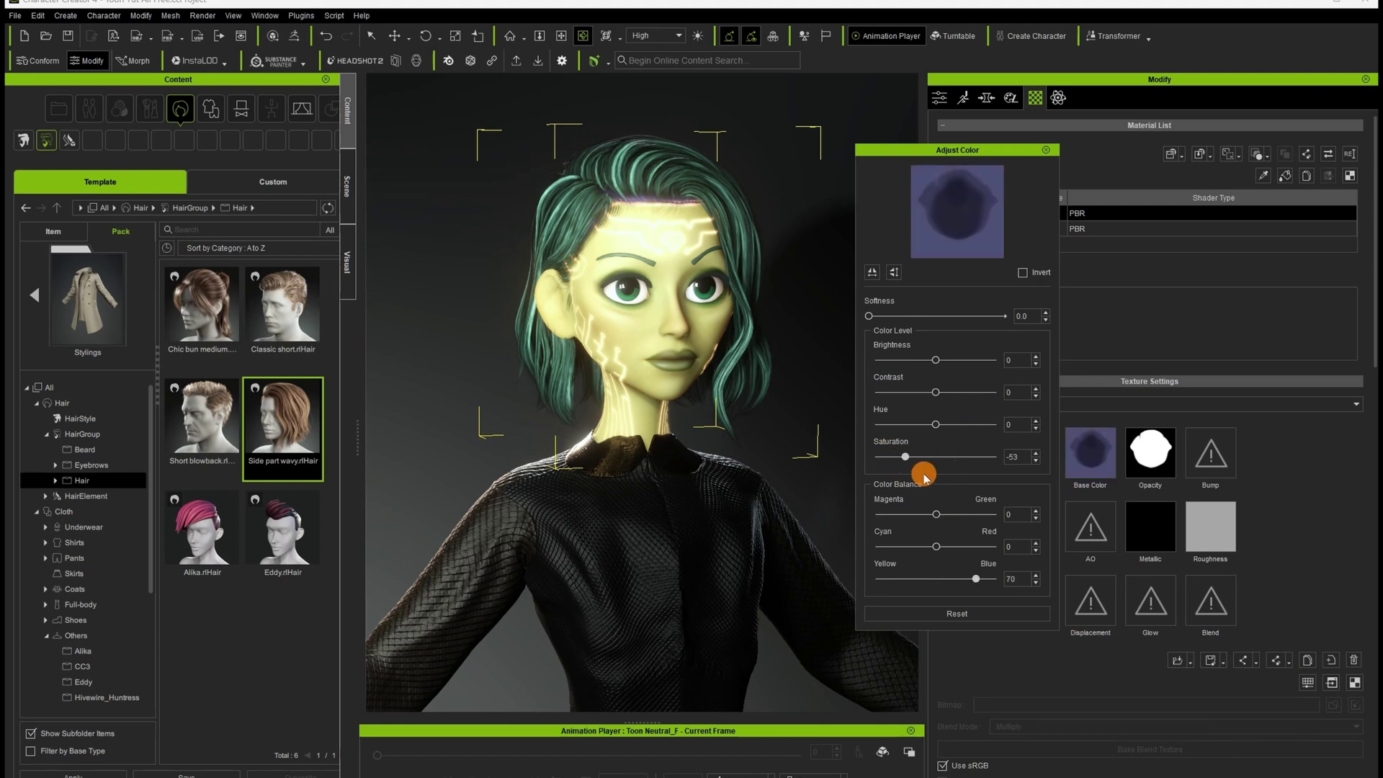
pyautogui.moveTo(936, 514); pyautogui.dragTo(973, 516)
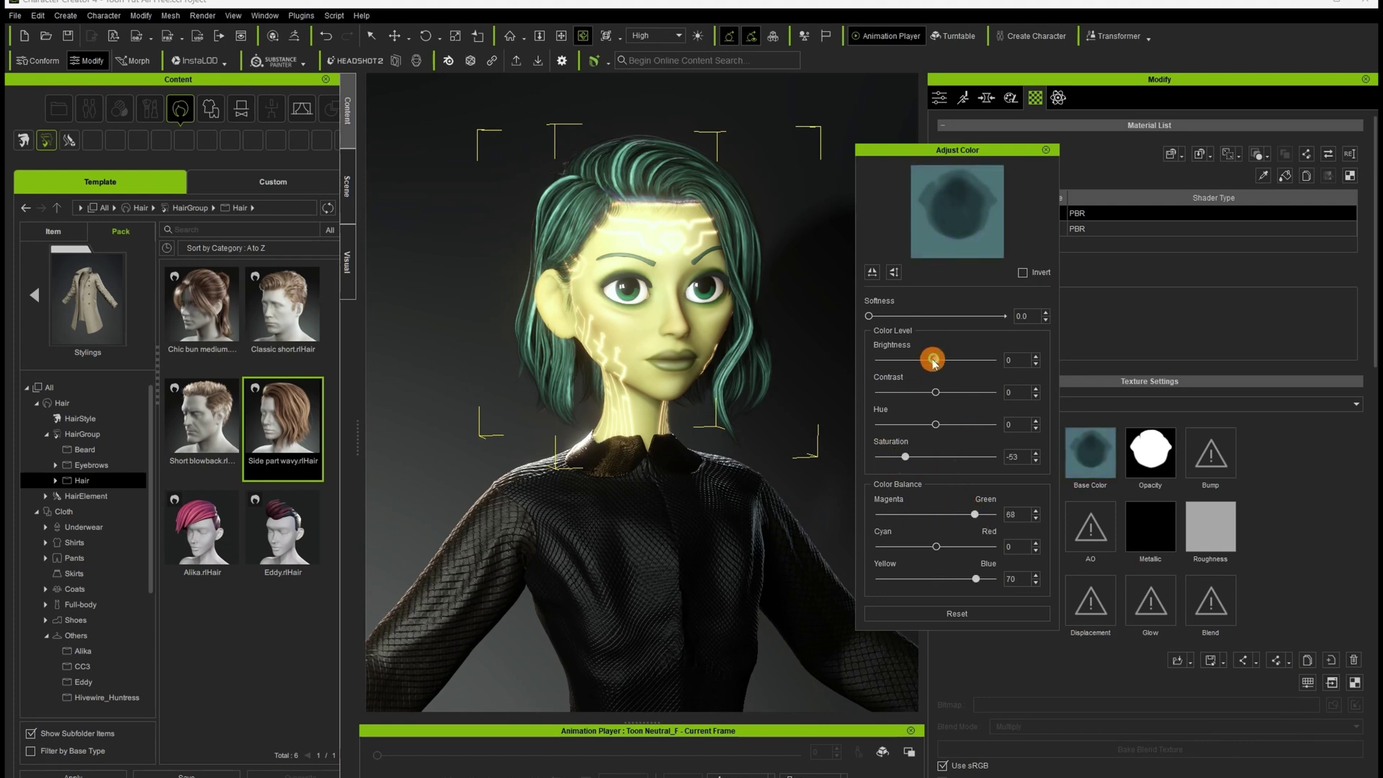
pyautogui.moveTo(933, 361); pyautogui.dragTo(928, 366)
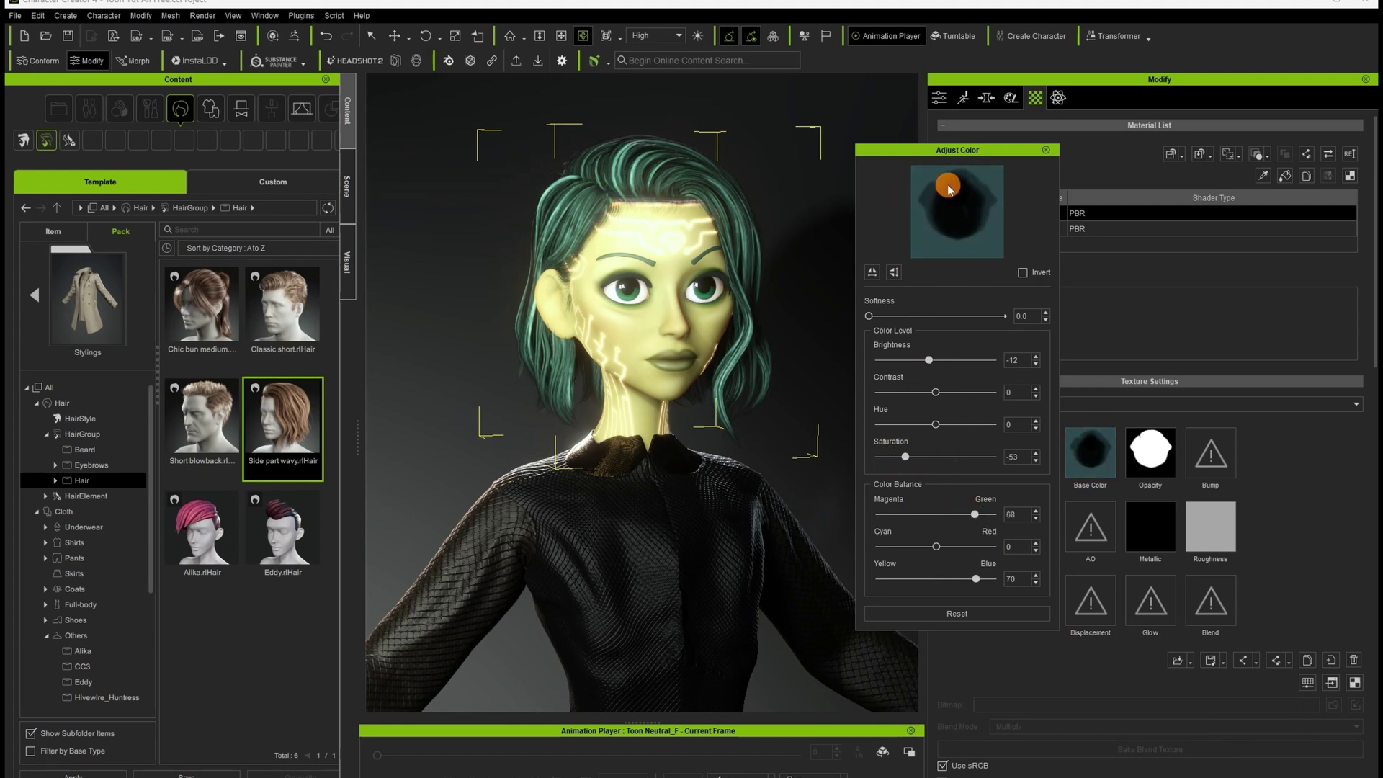
pyautogui.click(1046, 150)
pyautogui.scroll(-2, 540, 531)
pyautogui.moveTo(612, 517); pyautogui.dragTo(642, 518, button='right')
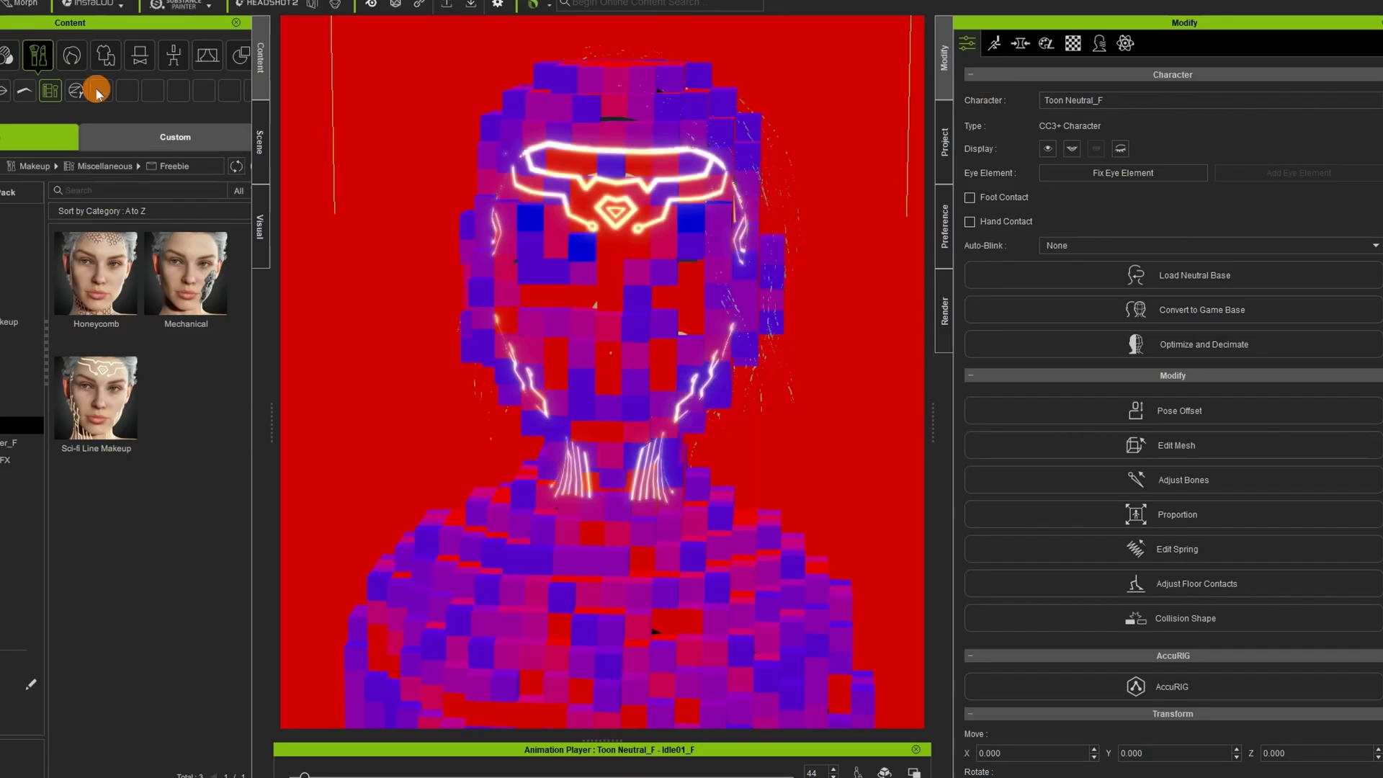
# Set the Voxel Cones of the global illumination's diffuse settings to 32.
pyautogui.click(0, 0)
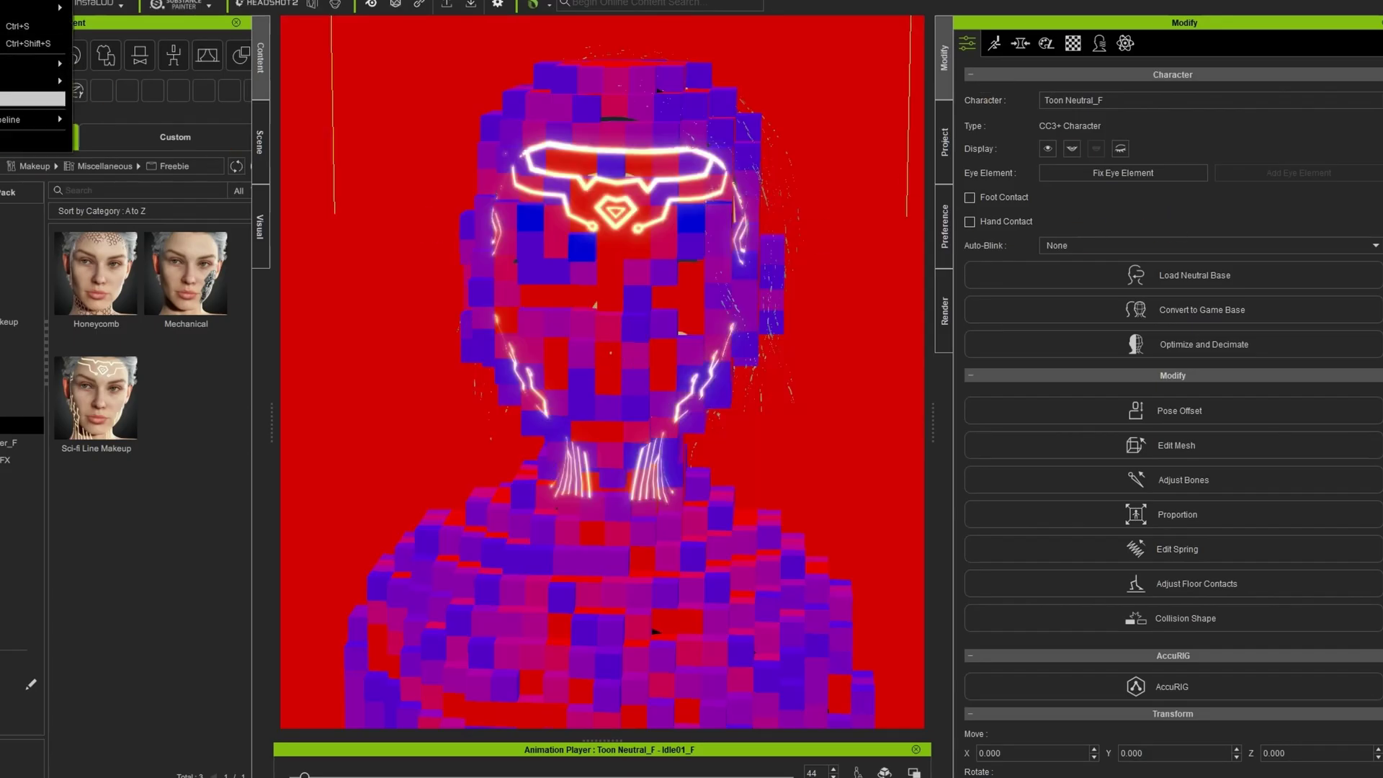
pyautogui.click(605, 441)
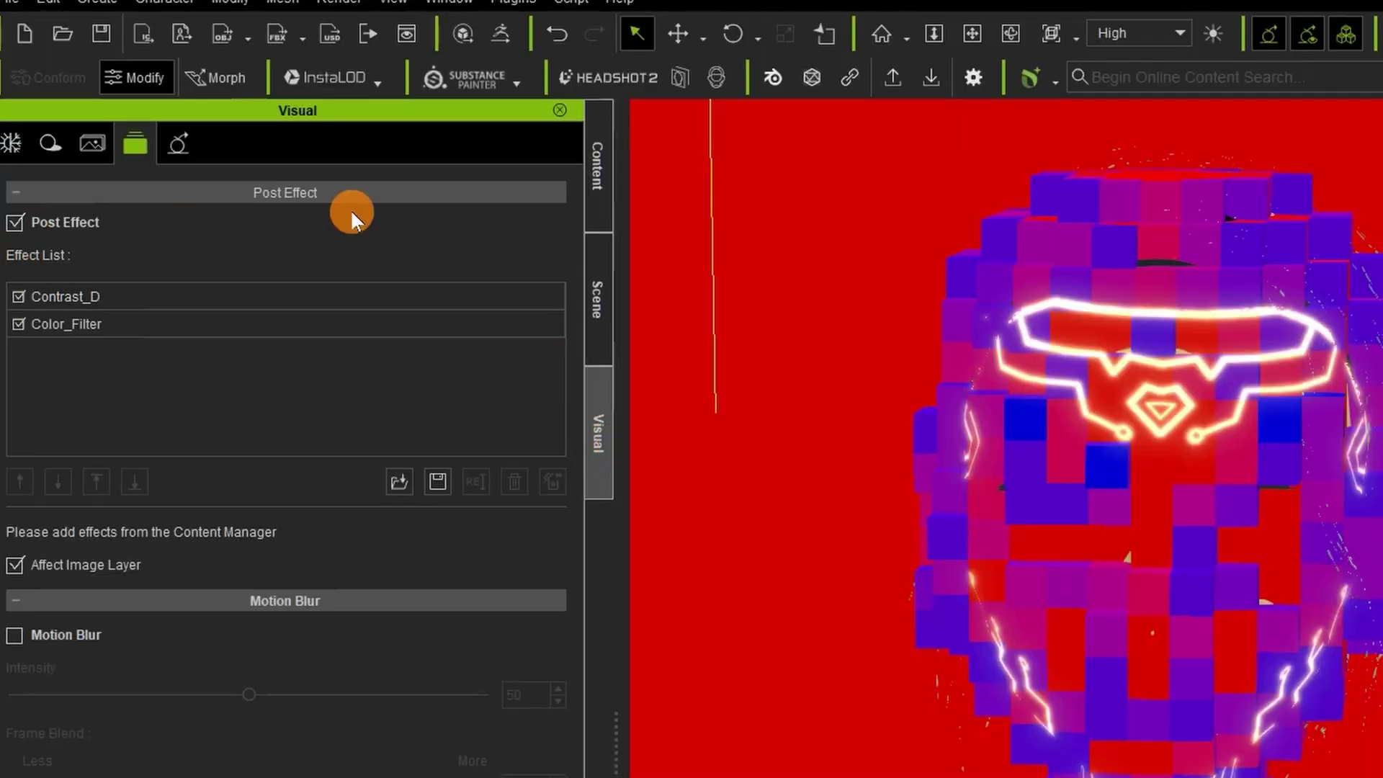
pyautogui.click(182, 144)
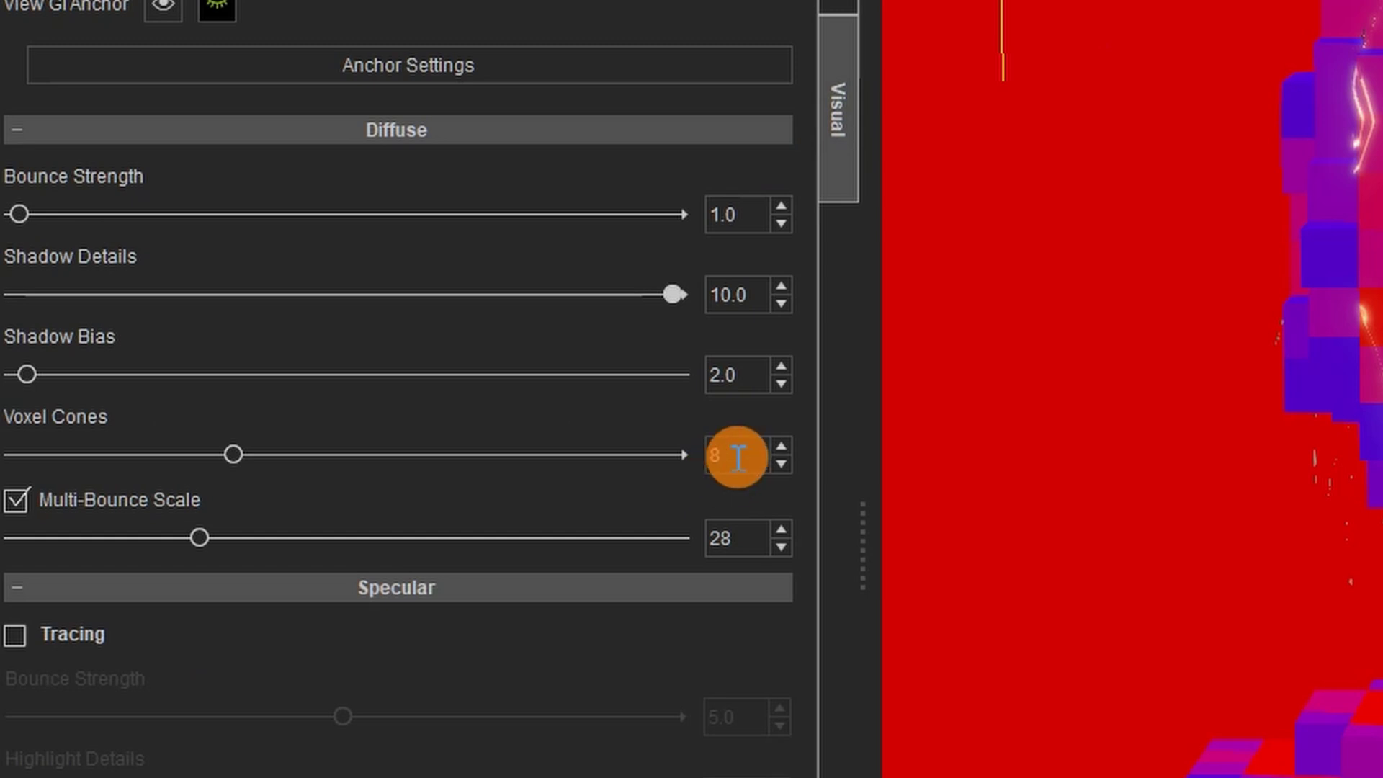
pyautogui.click(735, 456)
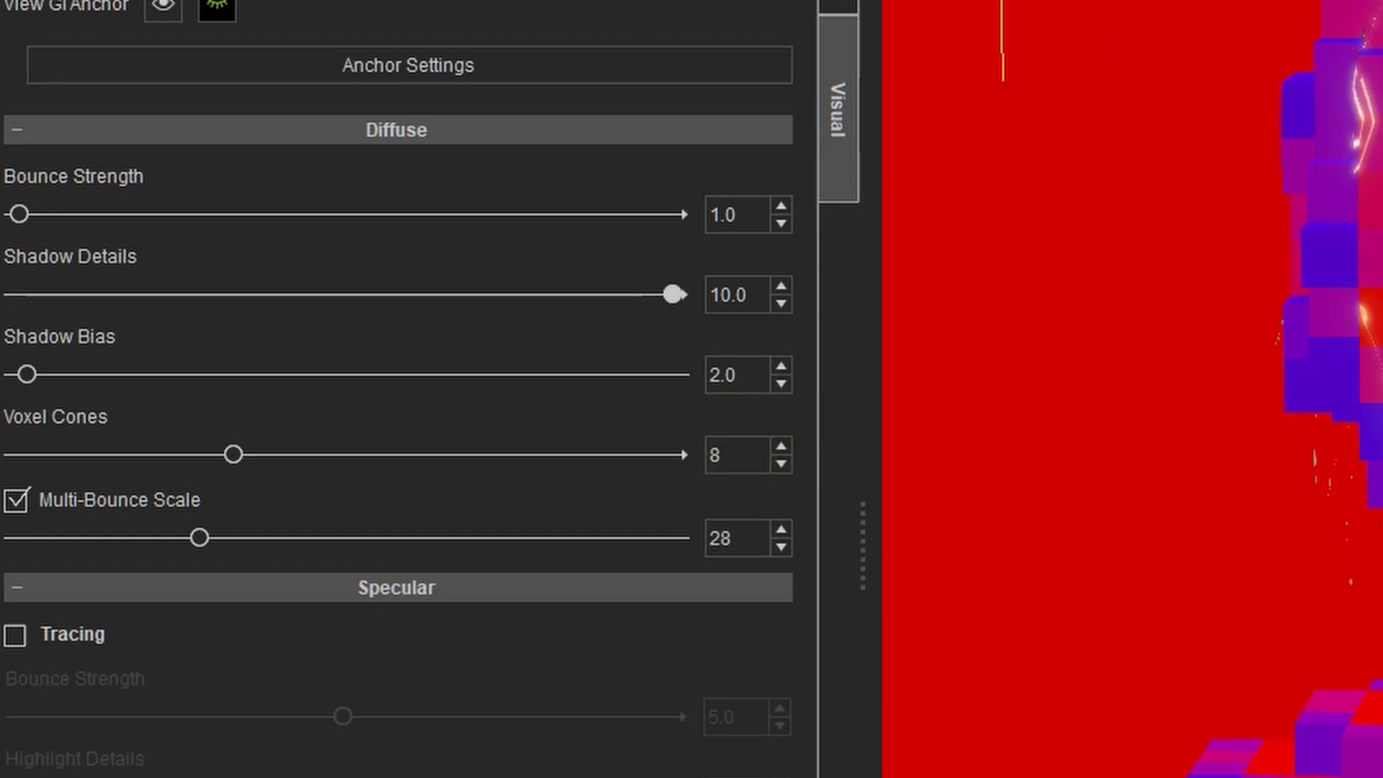
pyautogui.press('BackSpace')
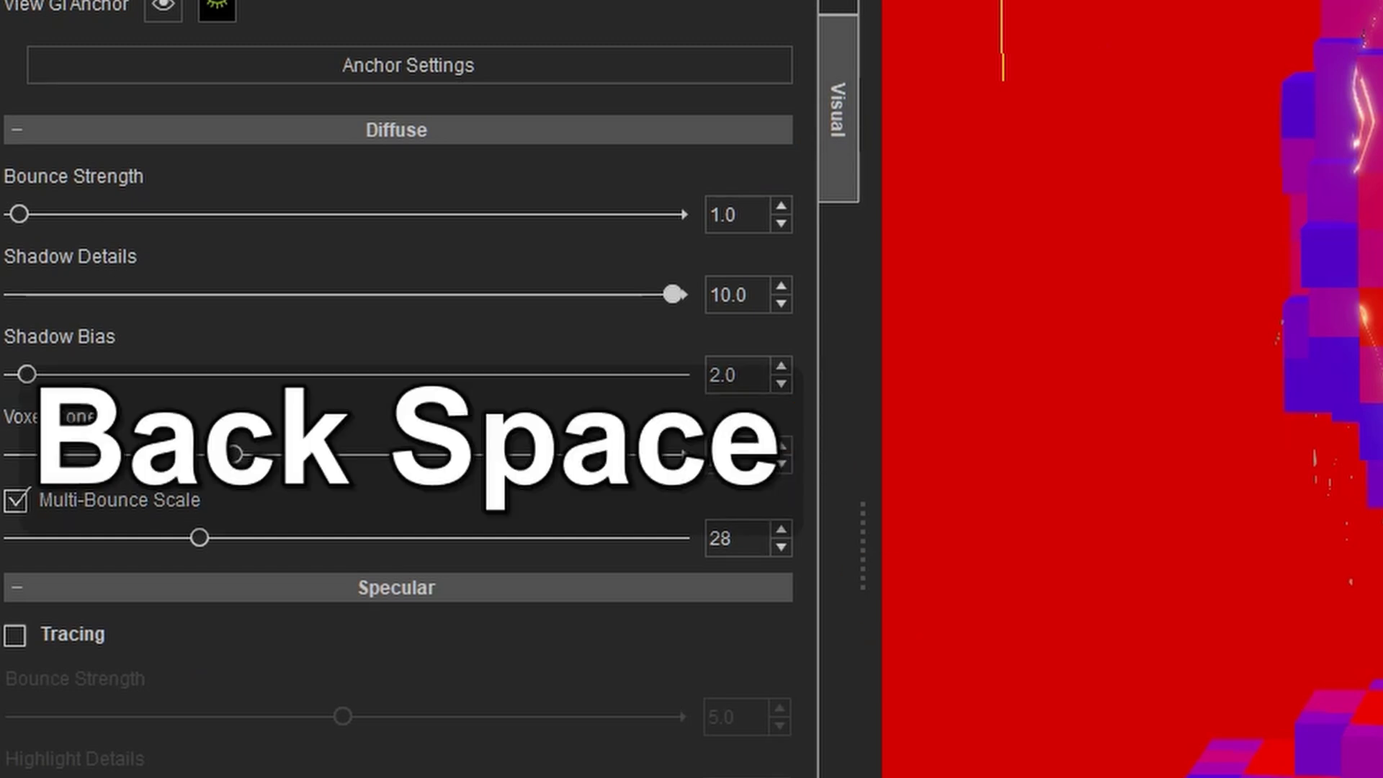
pyautogui.write('32')
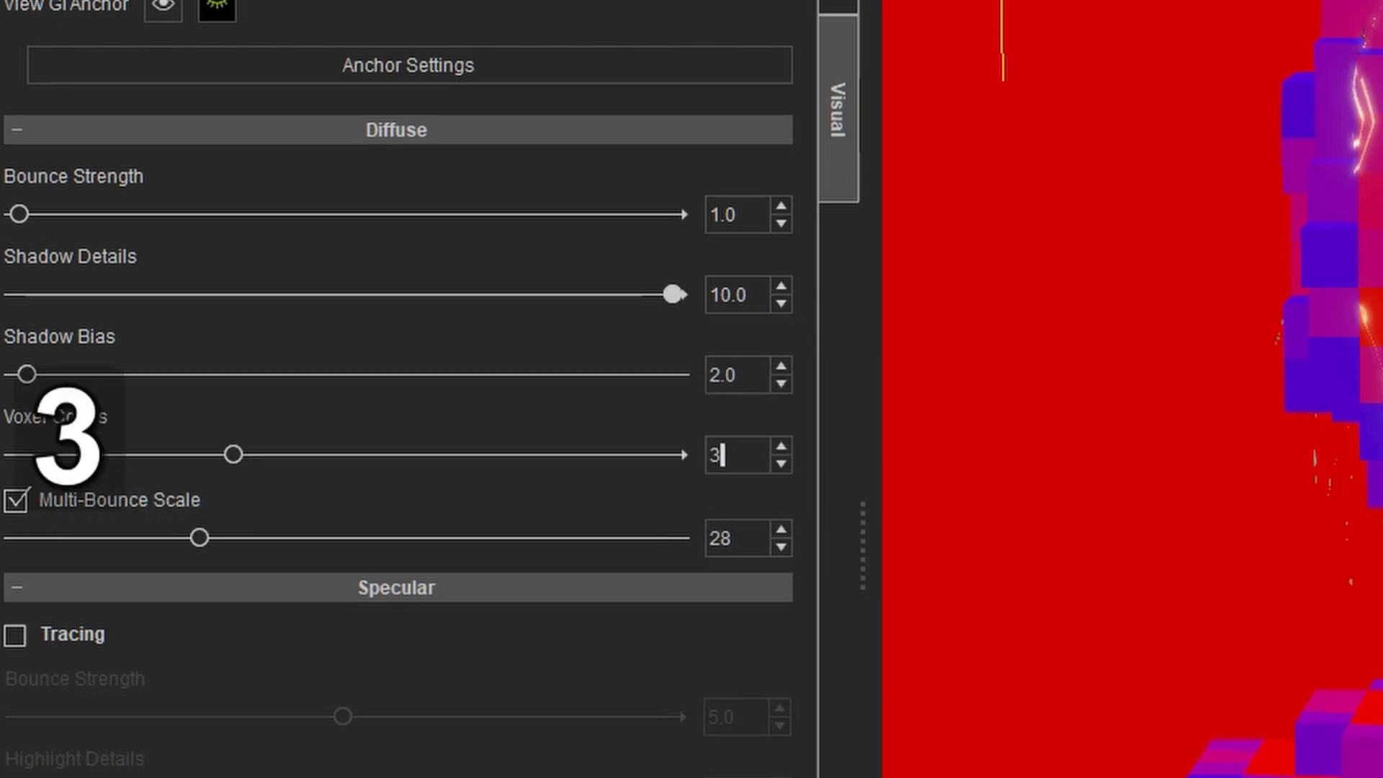
pyautogui.press('Return')
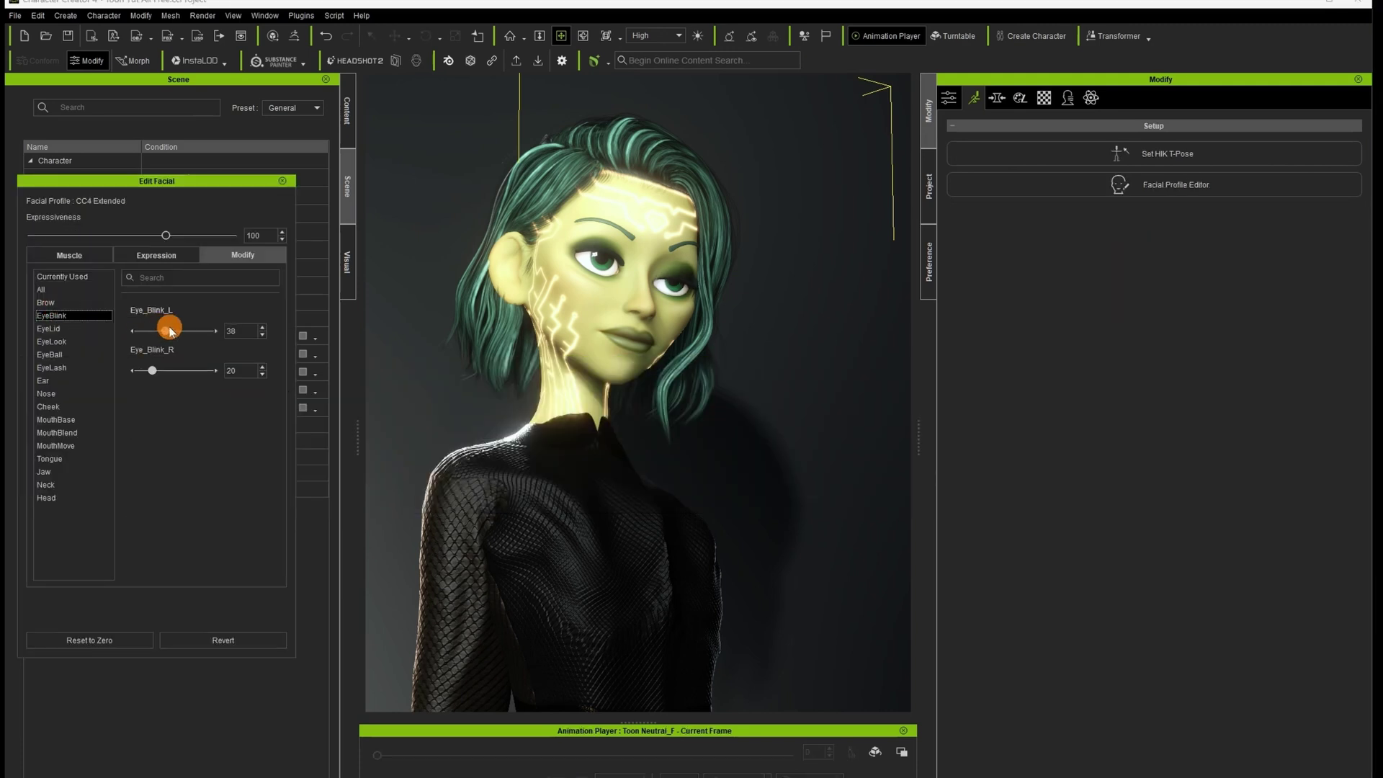
# Close both of the character's eyes by raising Eye_Blink_L and Eye_Blink_R, and finish the facial edit.
pyautogui.moveTo(171, 331); pyautogui.dragTo(207, 332)
pyautogui.moveTo(146, 373); pyautogui.dragTo(207, 371)
pyautogui.click(125, 96)
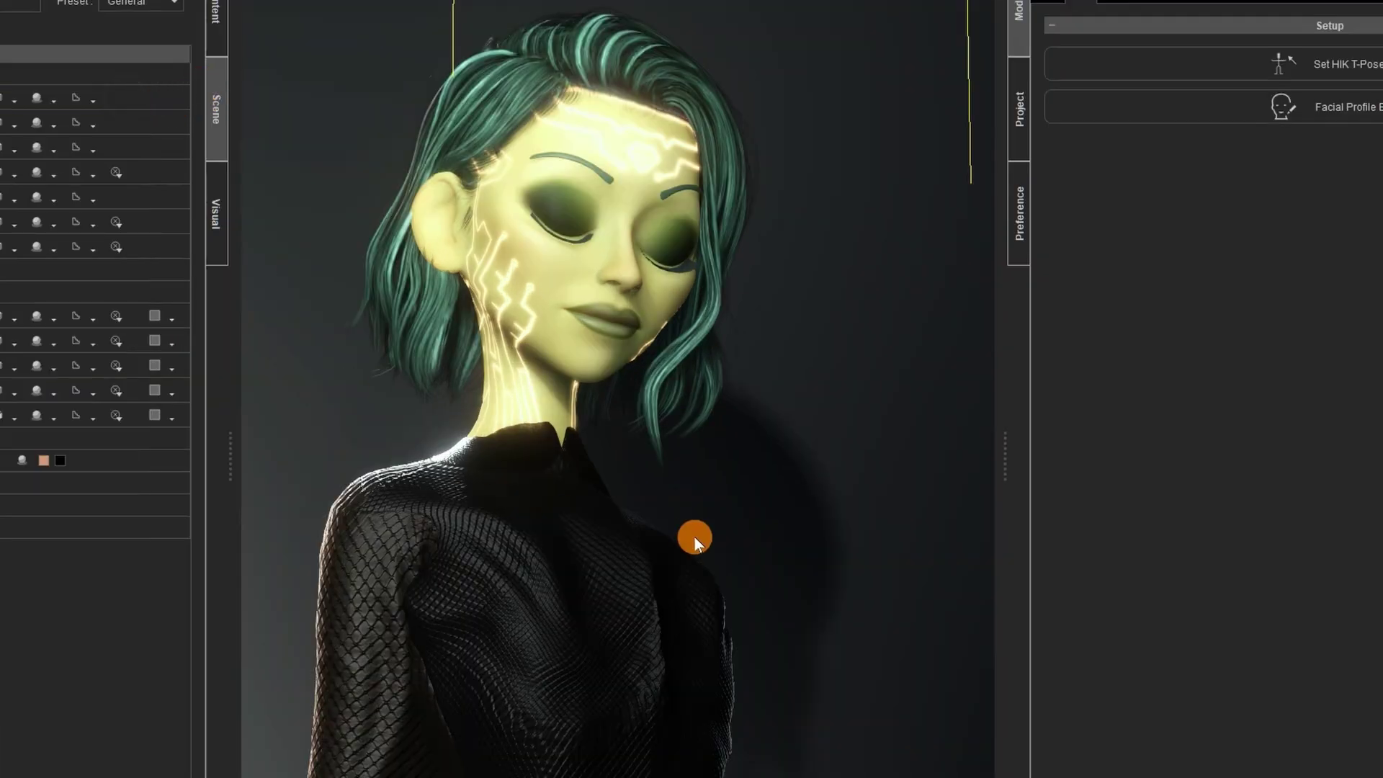
pyautogui.scroll(4, 659, 504)
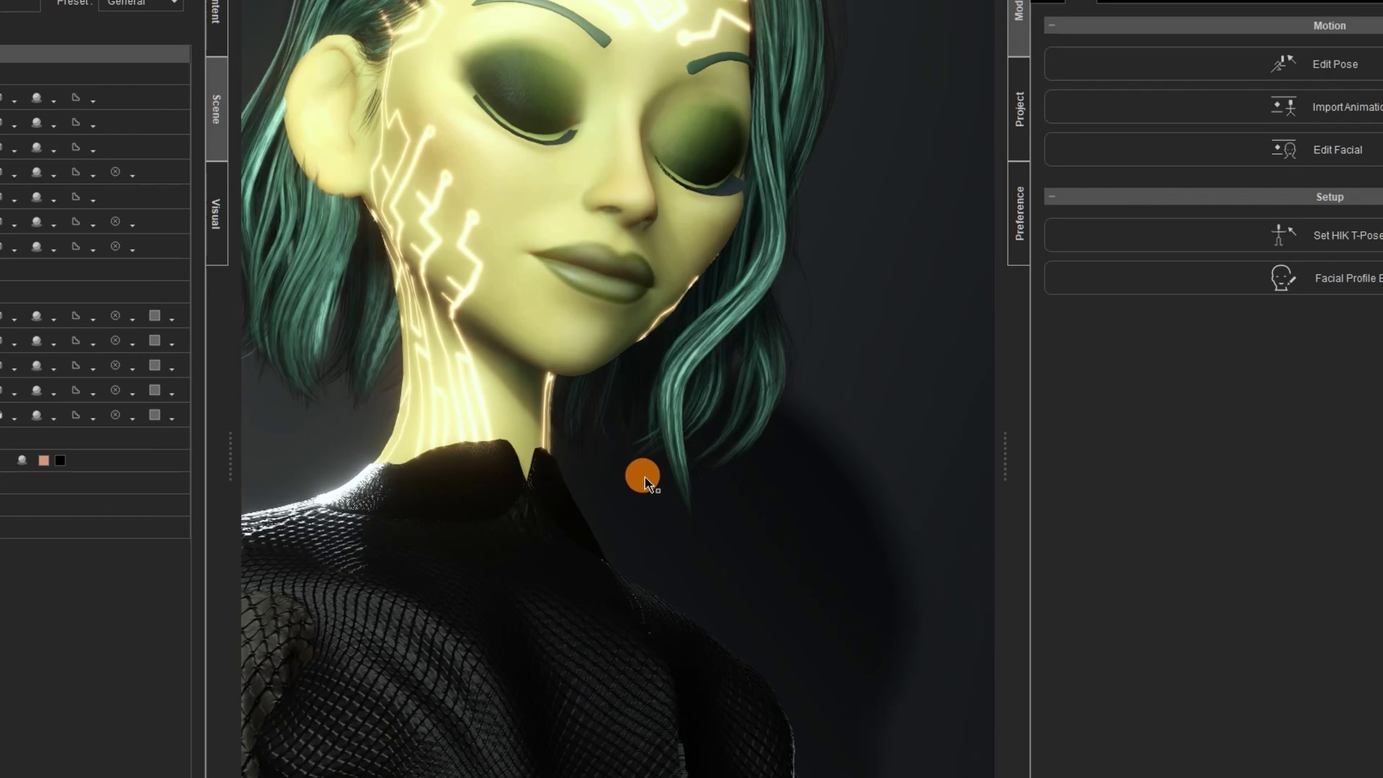
pyautogui.moveTo(643, 473); pyautogui.dragTo(725, 614, button='middle')
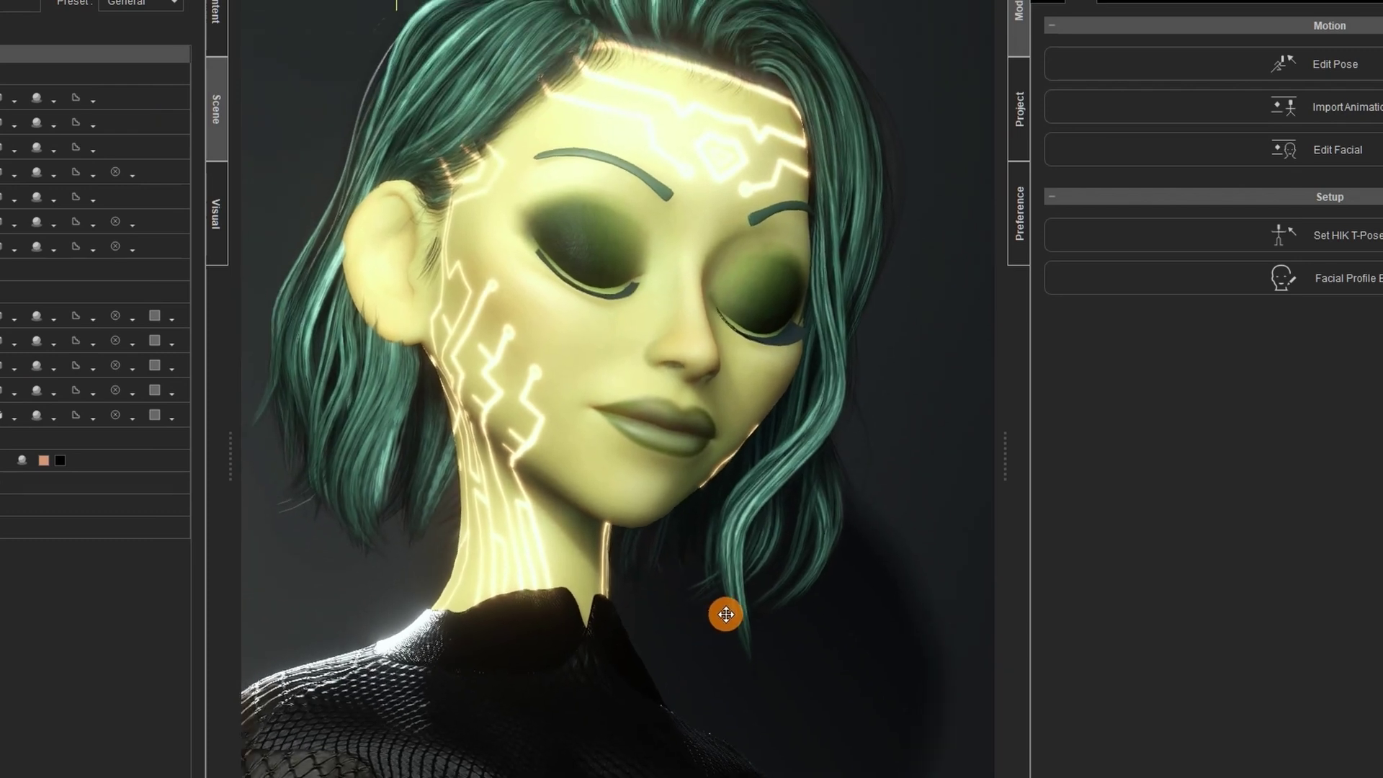
pyautogui.moveTo(720, 612); pyautogui.dragTo(483, 634, button='right')
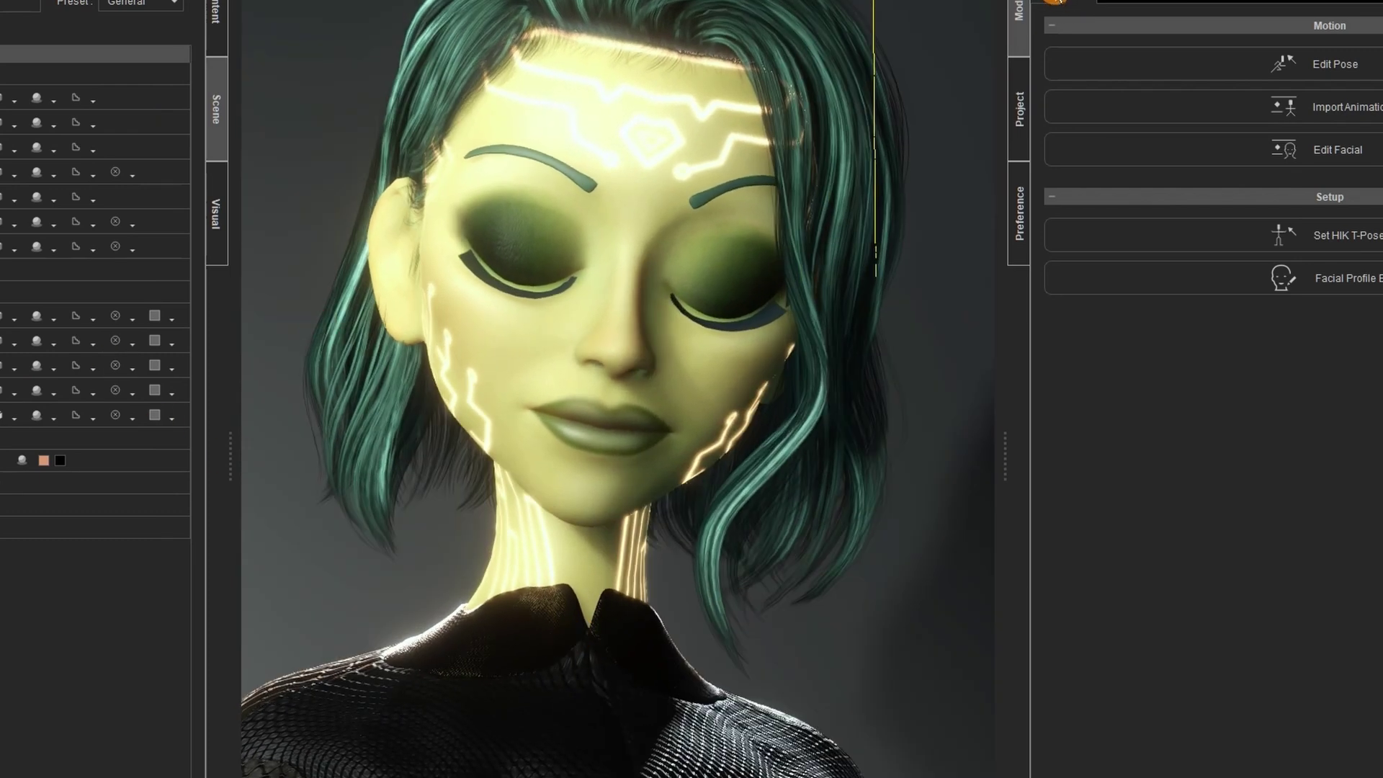
# Open the character's mesh for editing in Element mode and select the eyelash of her right eye.
pyautogui.click(1056, 1)
pyautogui.click(1325, 487)
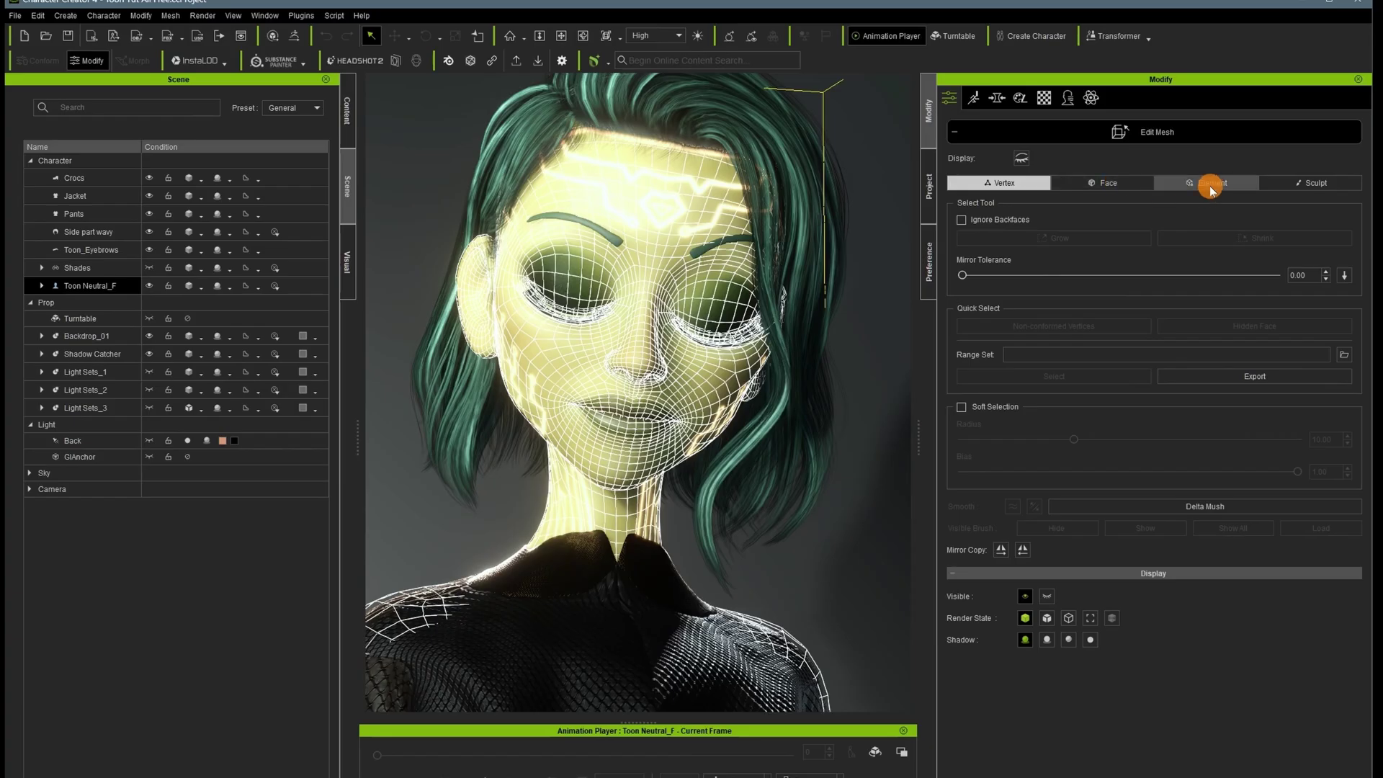
pyautogui.click(1211, 186)
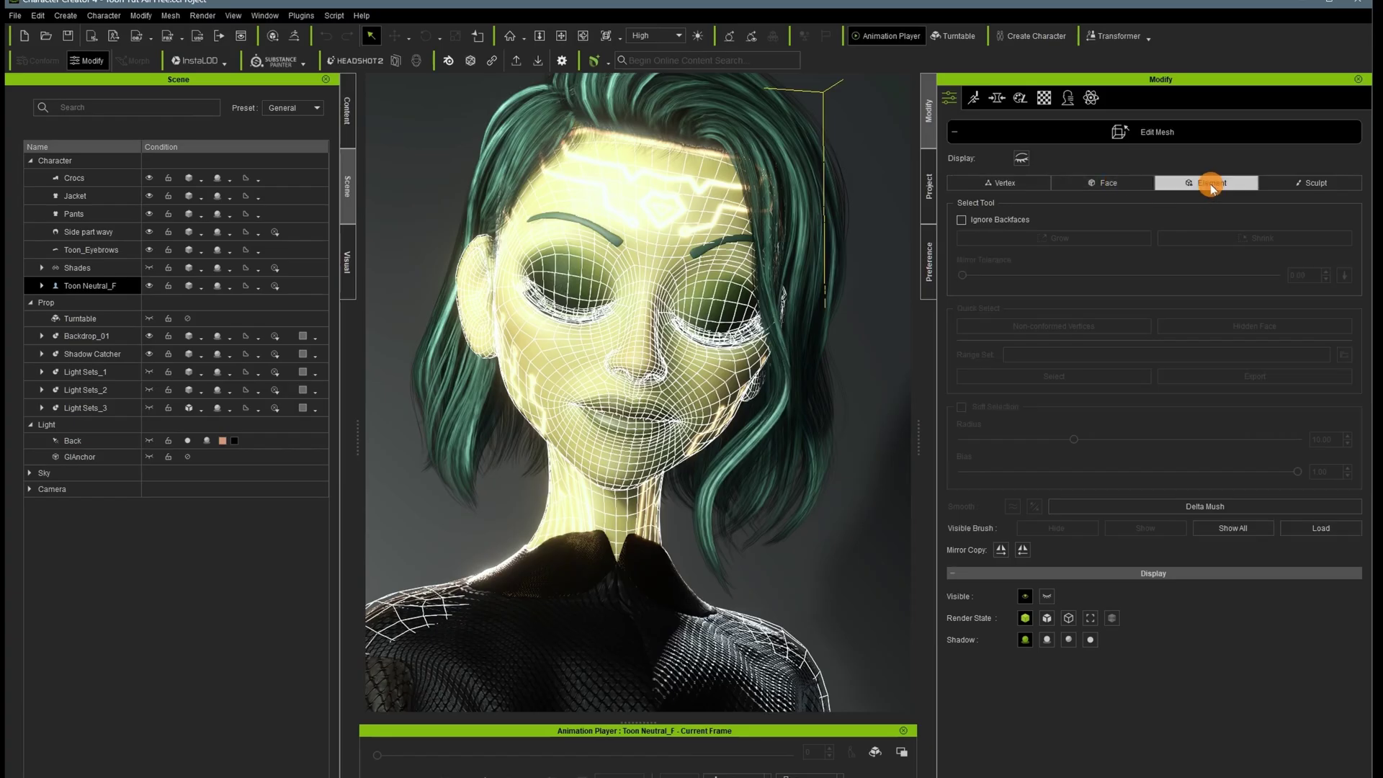
pyautogui.click(529, 309)
# Try moving the selected right eyelash element off the closed eye along the depth axis, and undo the moves.
pyautogui.press('c')
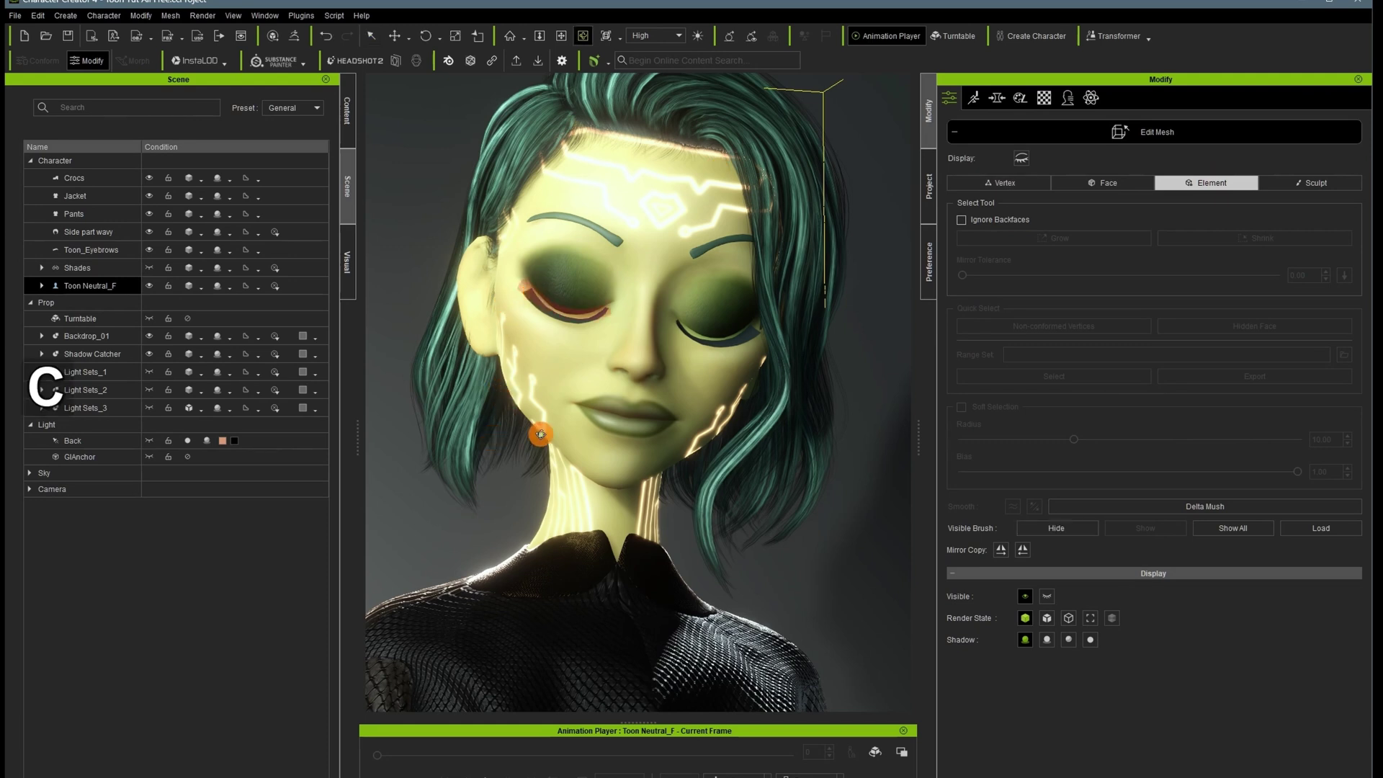
pyautogui.moveTo(539, 436); pyautogui.dragTo(720, 461)
pyautogui.press('w')
pyautogui.moveTo(563, 216); pyautogui.dragTo(562, 215)
pyautogui.hotkey('ctrl', 'z')
pyautogui.press('c')
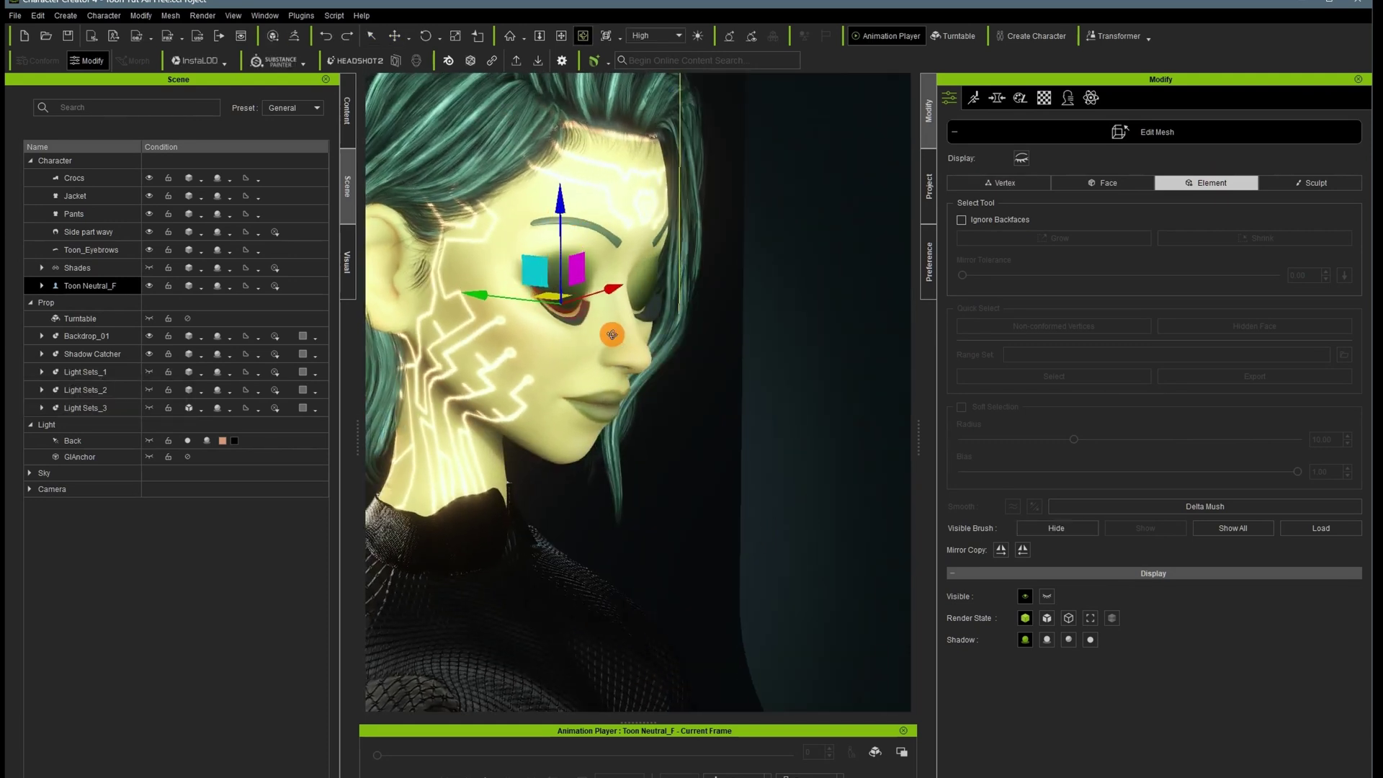
pyautogui.moveTo(612, 334); pyautogui.dragTo(852, 414)
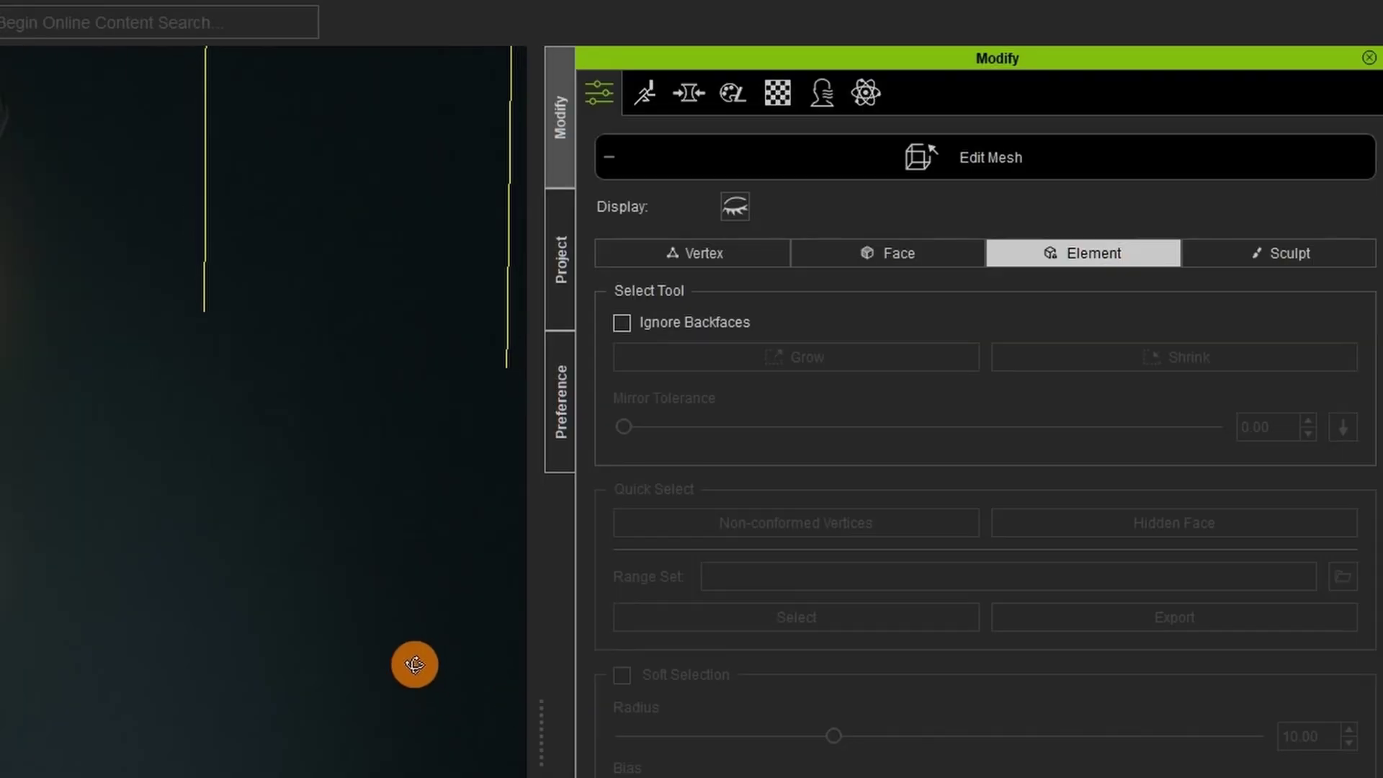
pyautogui.press('w')
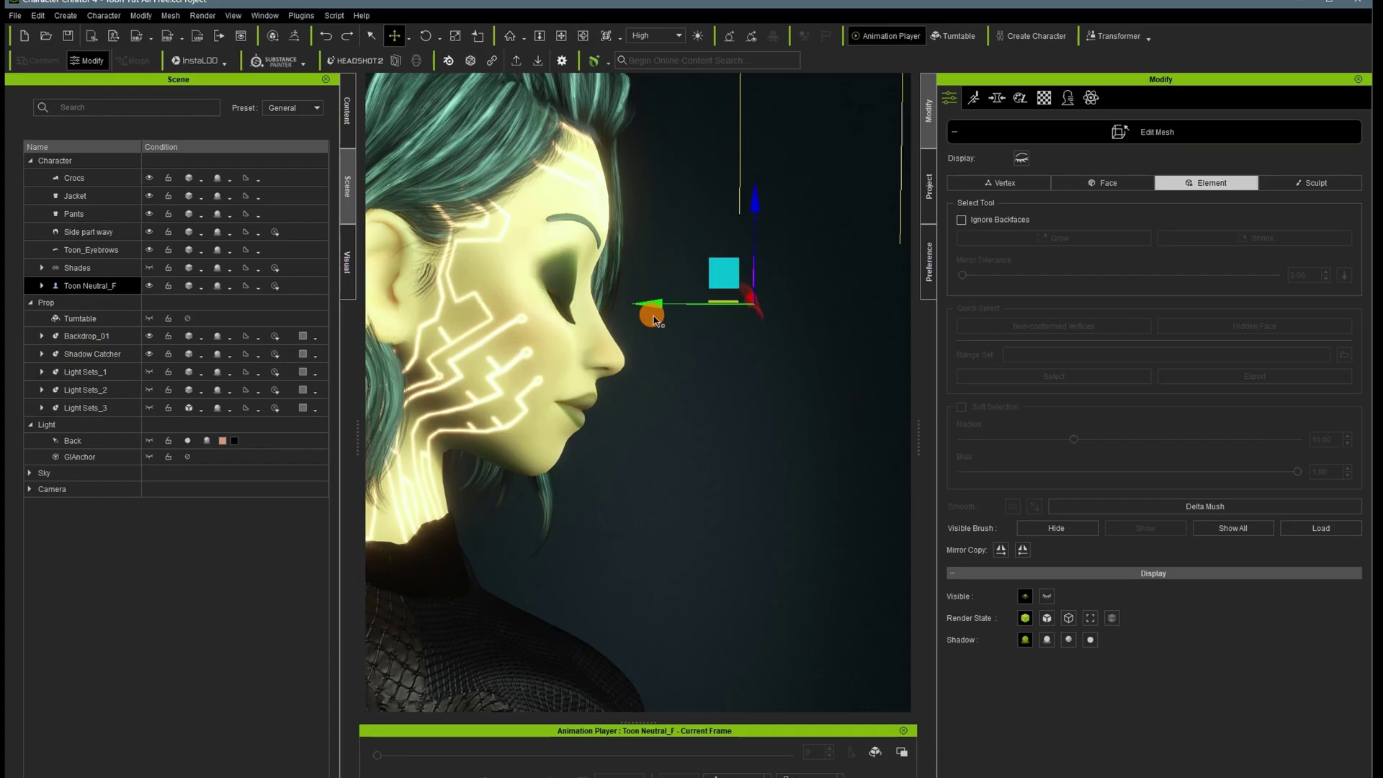
pyautogui.moveTo(653, 319); pyautogui.dragTo(494, 310)
pyautogui.hotkey('ctrl', 'z')
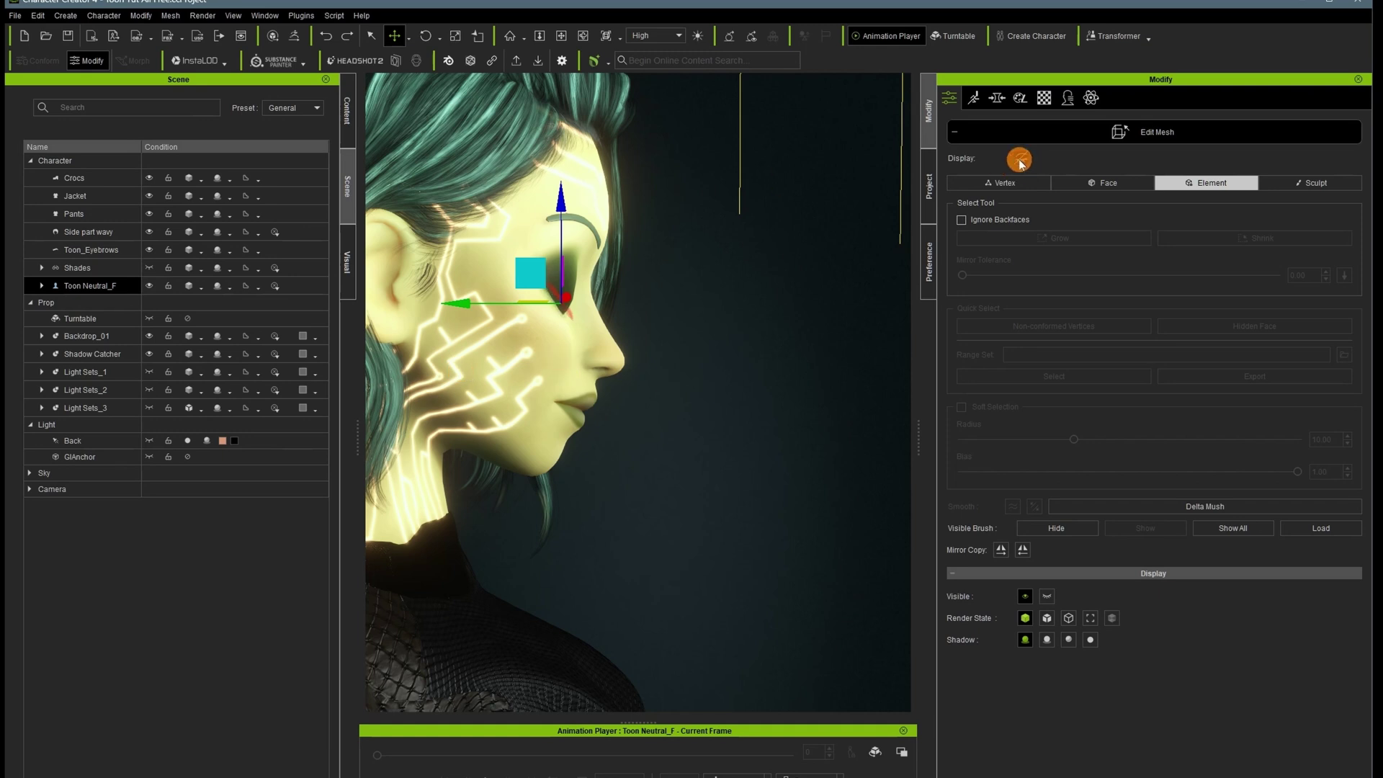
# Move the selected eyelash element forward along the depth axis from a side view of the closed eye.
pyautogui.press('c')
pyautogui.moveTo(723, 499); pyautogui.dragTo(317, 517)
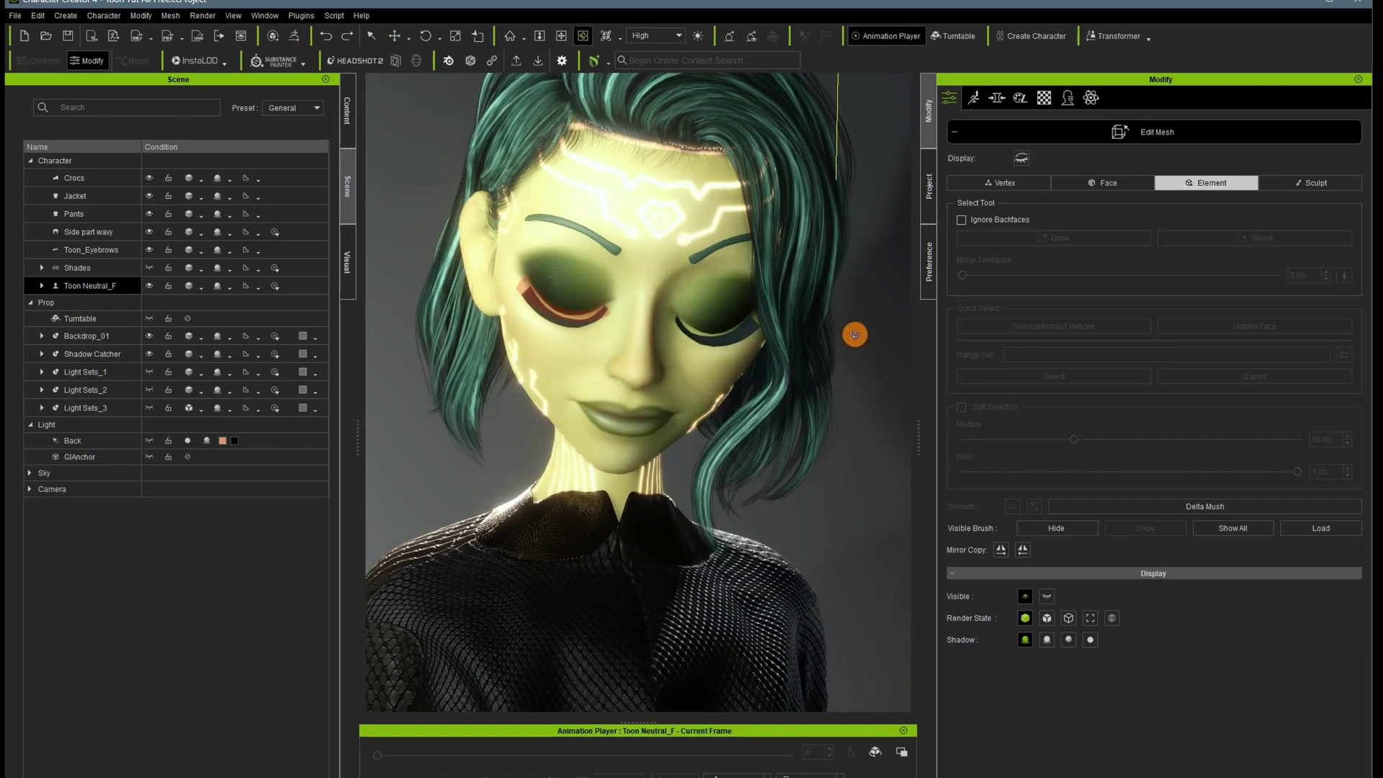
pyautogui.keyDown('shift'); pyautogui.click(745, 334); pyautogui.keyUp('shift')
pyautogui.press('c')
pyautogui.moveTo(573, 417); pyautogui.dragTo(914, 398, button='right')
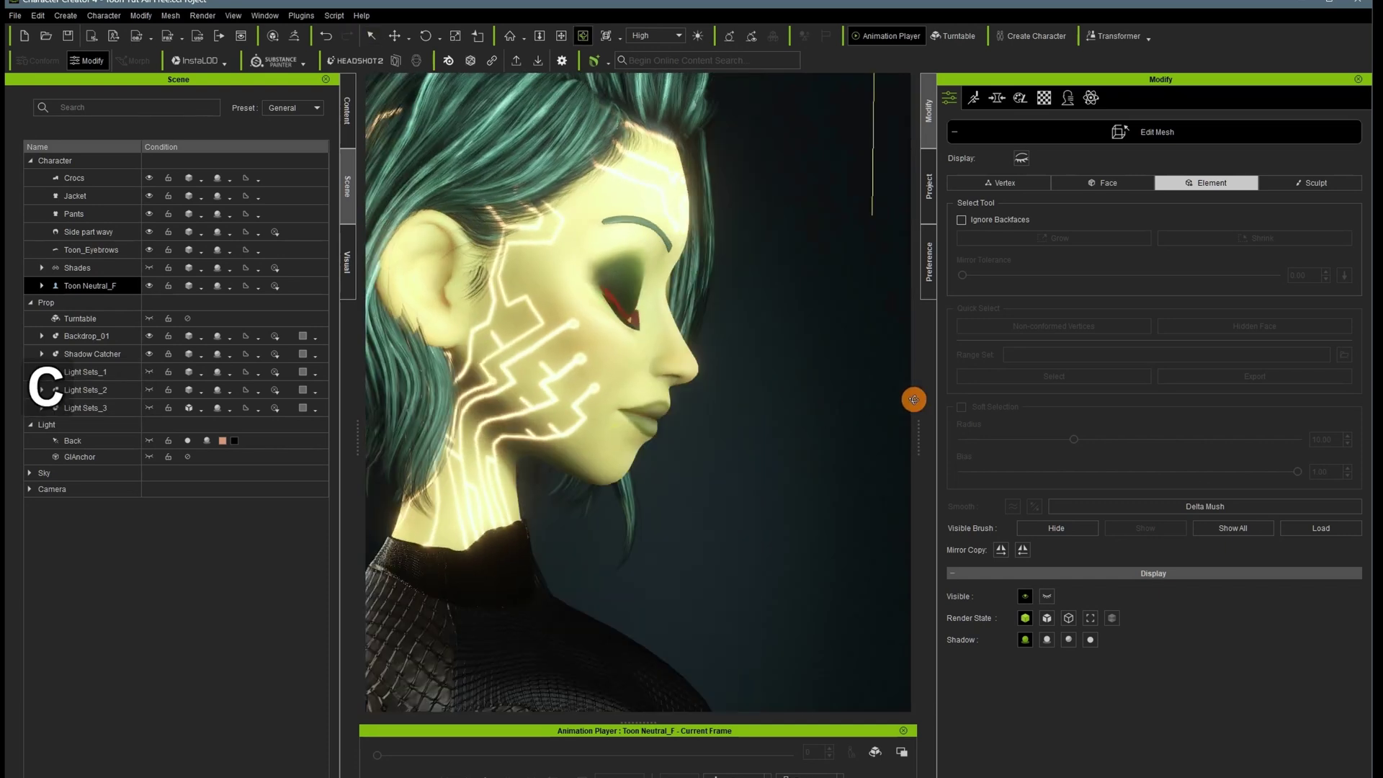
pyautogui.press('w')
pyautogui.moveTo(545, 317); pyautogui.dragTo(618, 318)
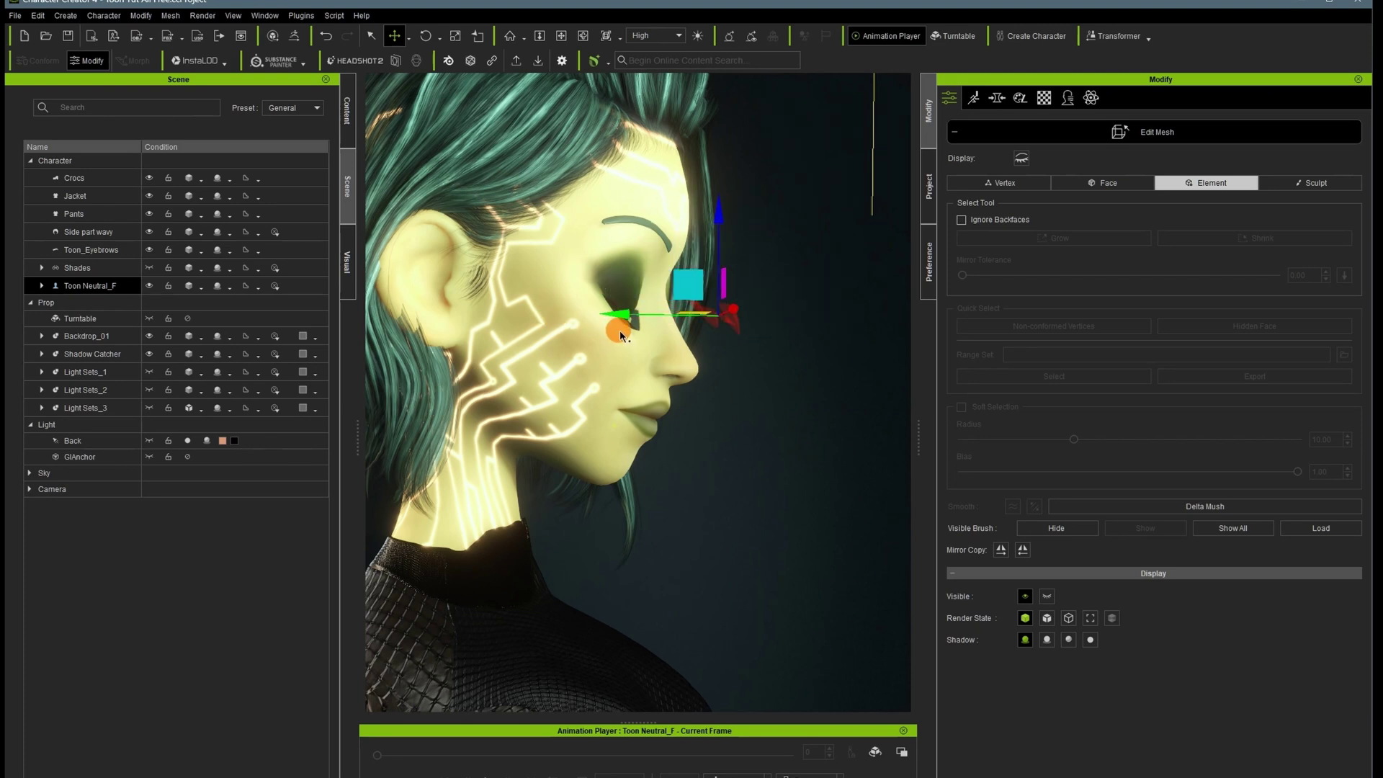
pyautogui.press('q')
pyautogui.press('c')
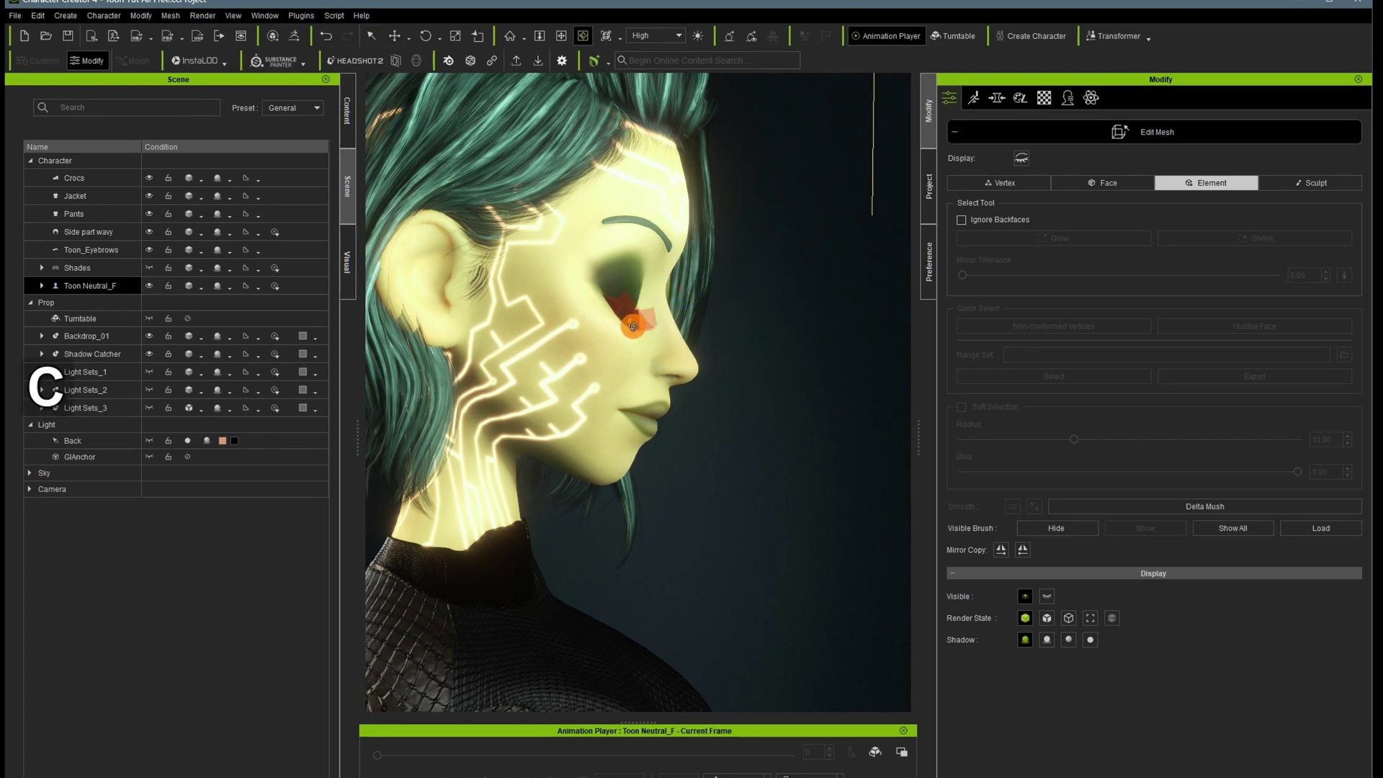
# Try selecting the eyelash elements of both eyes together from the front.
pyautogui.moveTo(713, 438); pyautogui.dragTo(396, 473, button='right')
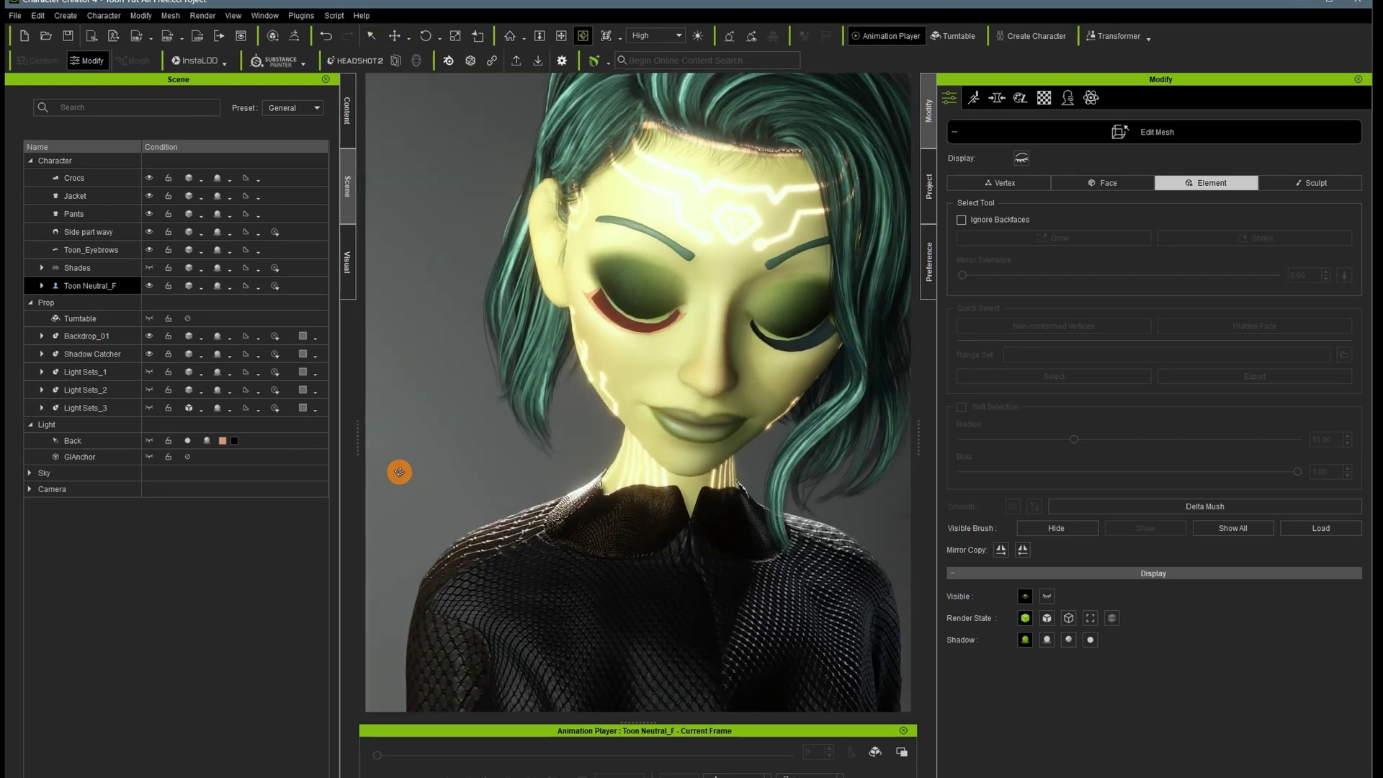
pyautogui.press('q')
pyautogui.keyDown('shift'); pyautogui.click(828, 328); pyautogui.keyUp('shift')
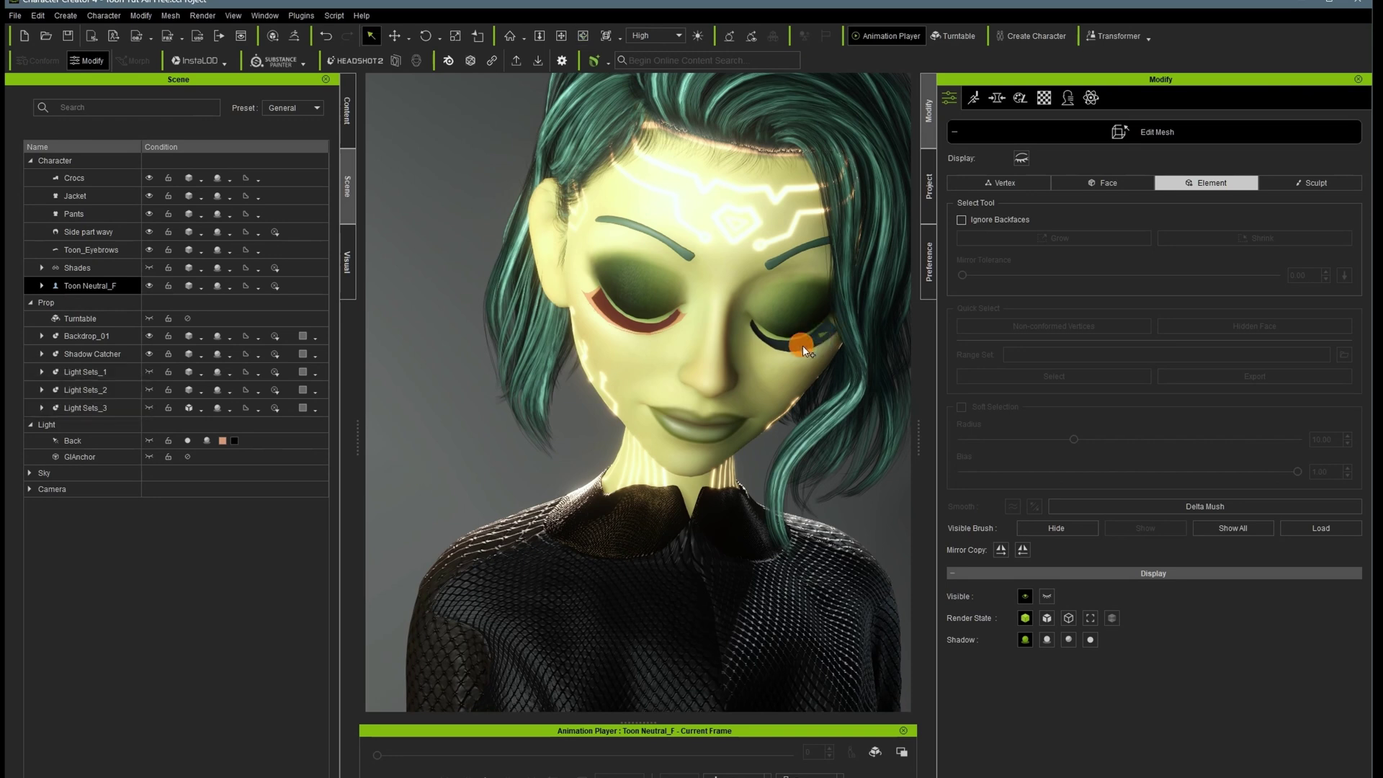
pyautogui.keyDown('shift'); pyautogui.click(801, 345); pyautogui.keyUp('shift')
pyautogui.click(557, 412)
pyautogui.click(826, 345)
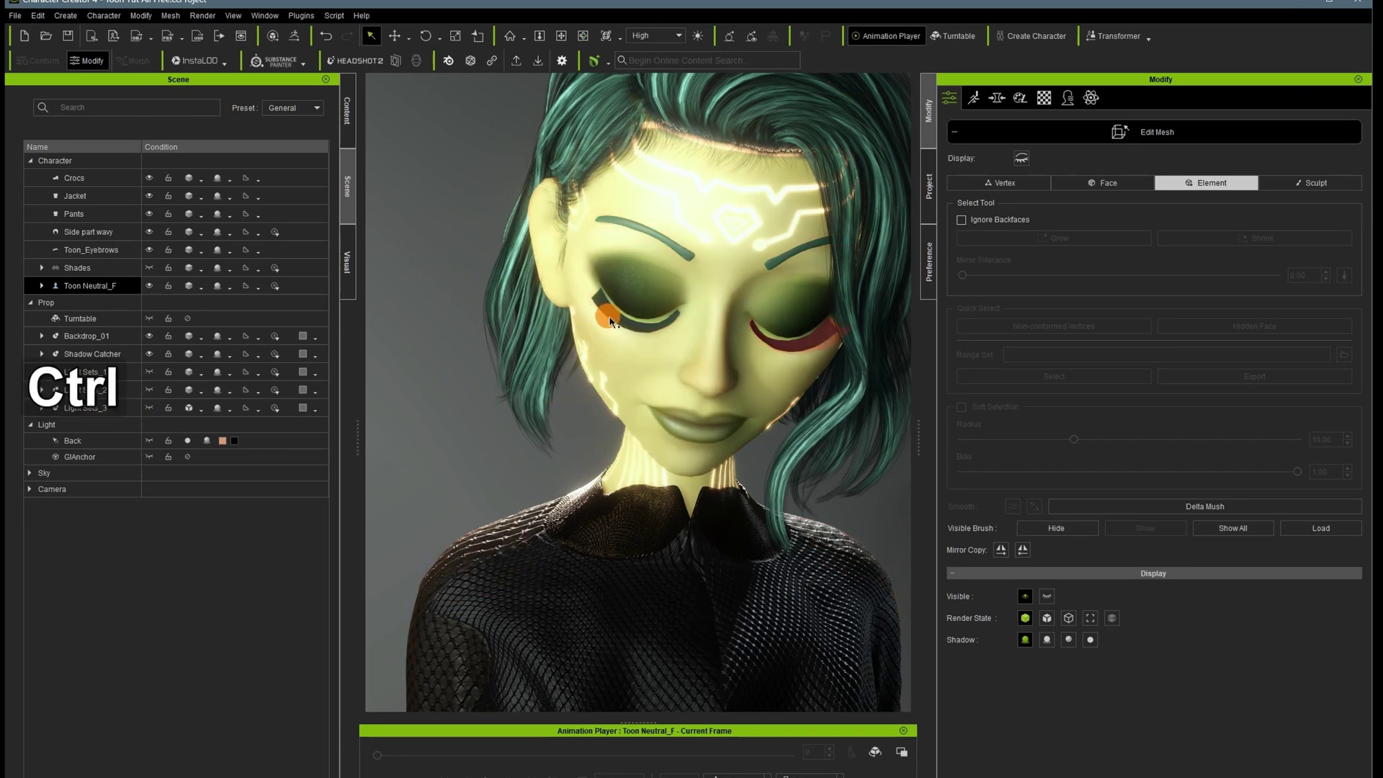
pyautogui.keyDown('ctrl'); pyautogui.click(612, 316); pyautogui.keyUp('ctrl')
pyautogui.press('c')
pyautogui.moveTo(521, 533); pyautogui.dragTo(602, 315)
pyautogui.press('q')
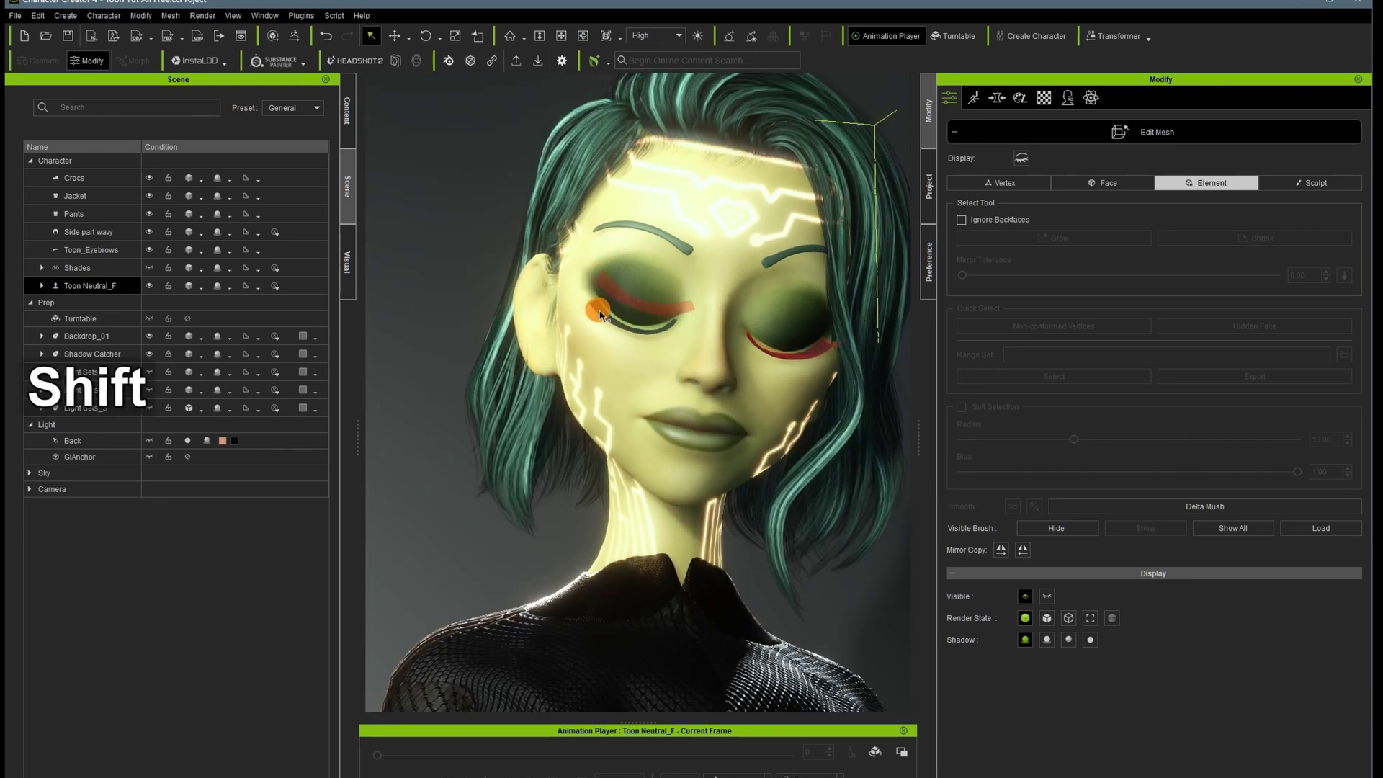
# Switch the selection to the eyelash element of the character's left eye and bring up its Move gizmo.
pyautogui.keyDown('shift'); pyautogui.click(817, 347); pyautogui.keyUp('shift')
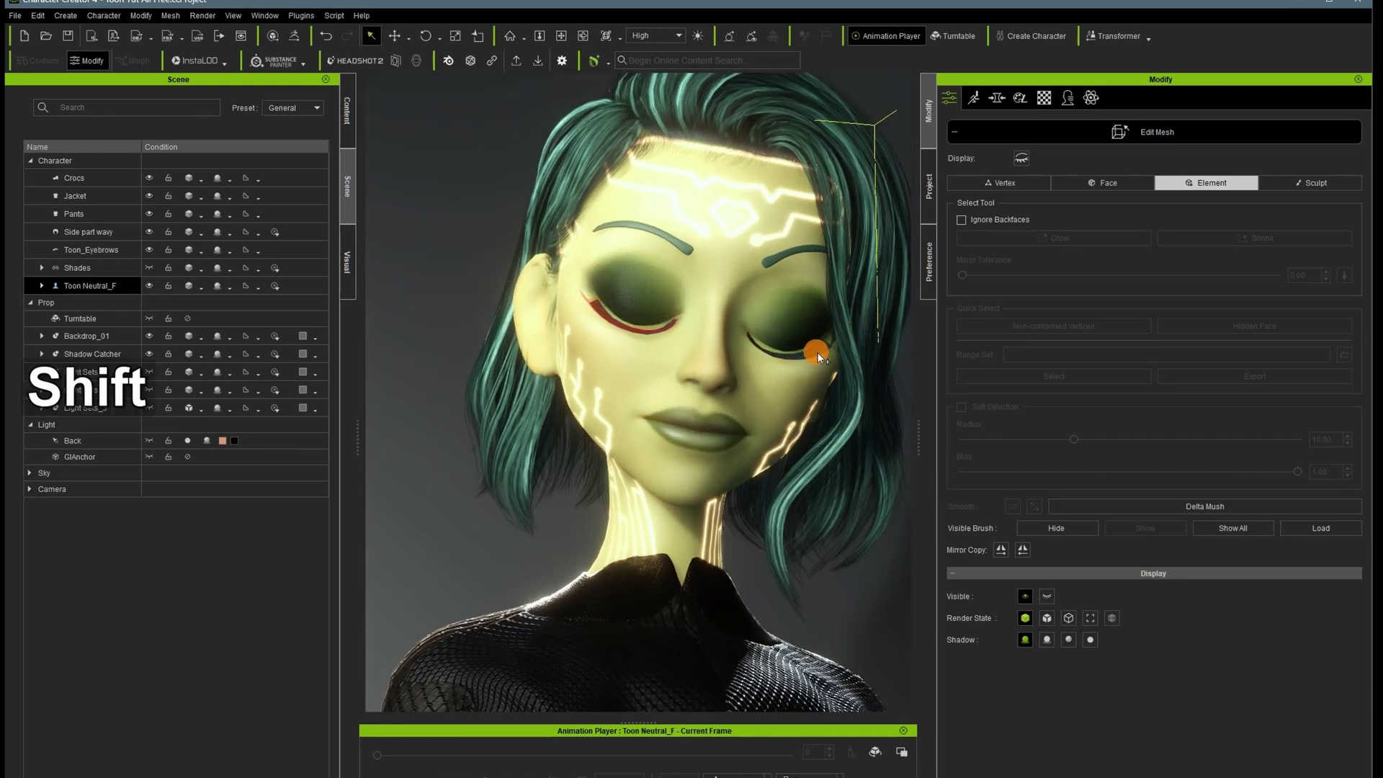
pyautogui.press('c')
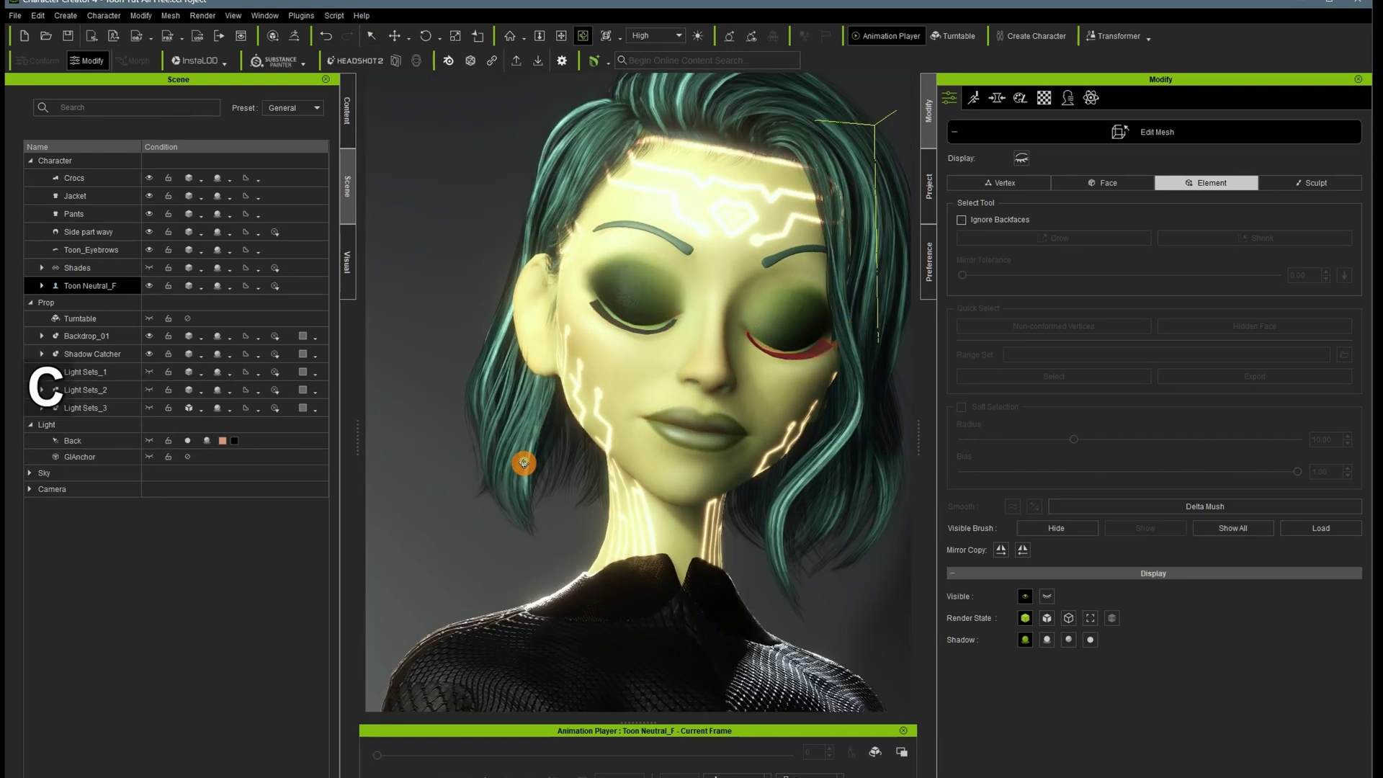
pyautogui.moveTo(525, 463); pyautogui.dragTo(743, 494)
pyautogui.press('q')
pyautogui.press('w')
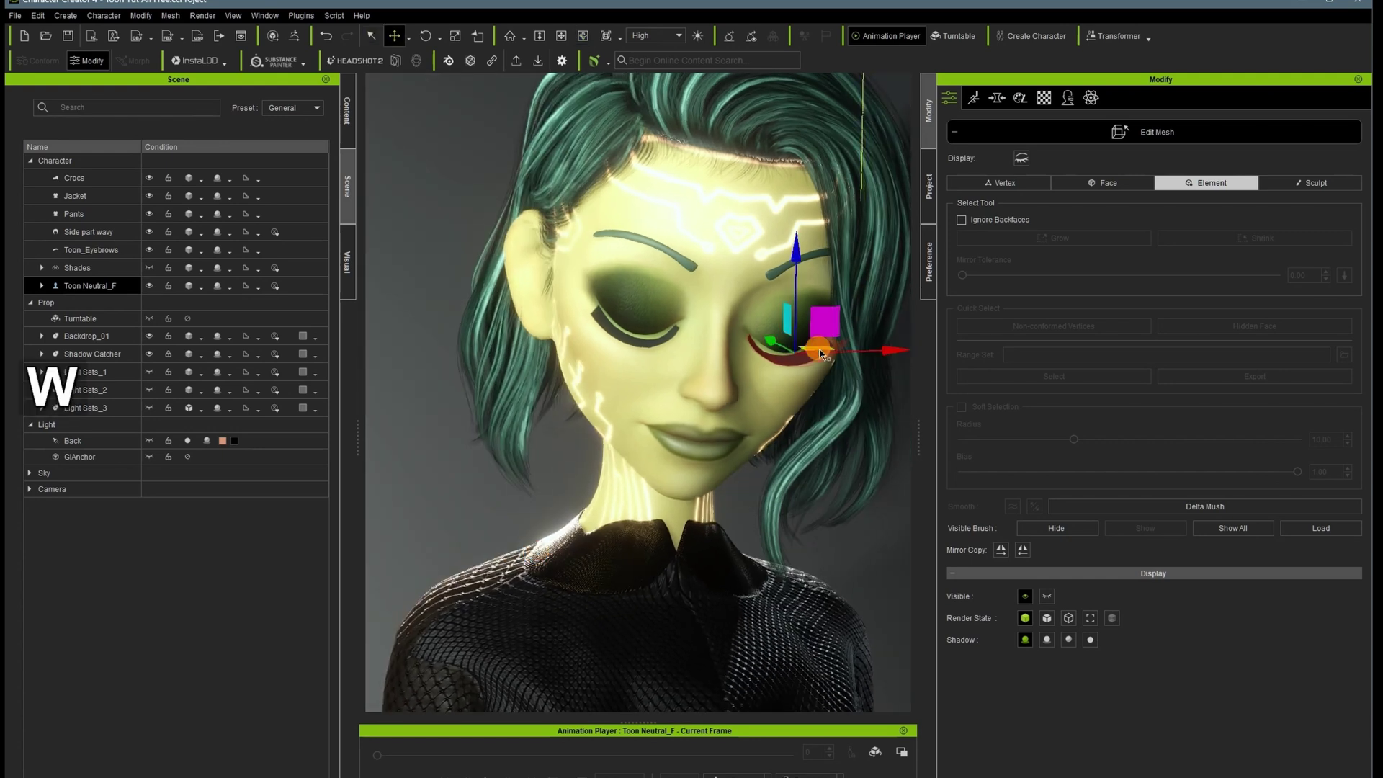
pyautogui.press('c')
pyautogui.moveTo(614, 545); pyautogui.dragTo(564, 483)
pyautogui.press('q')
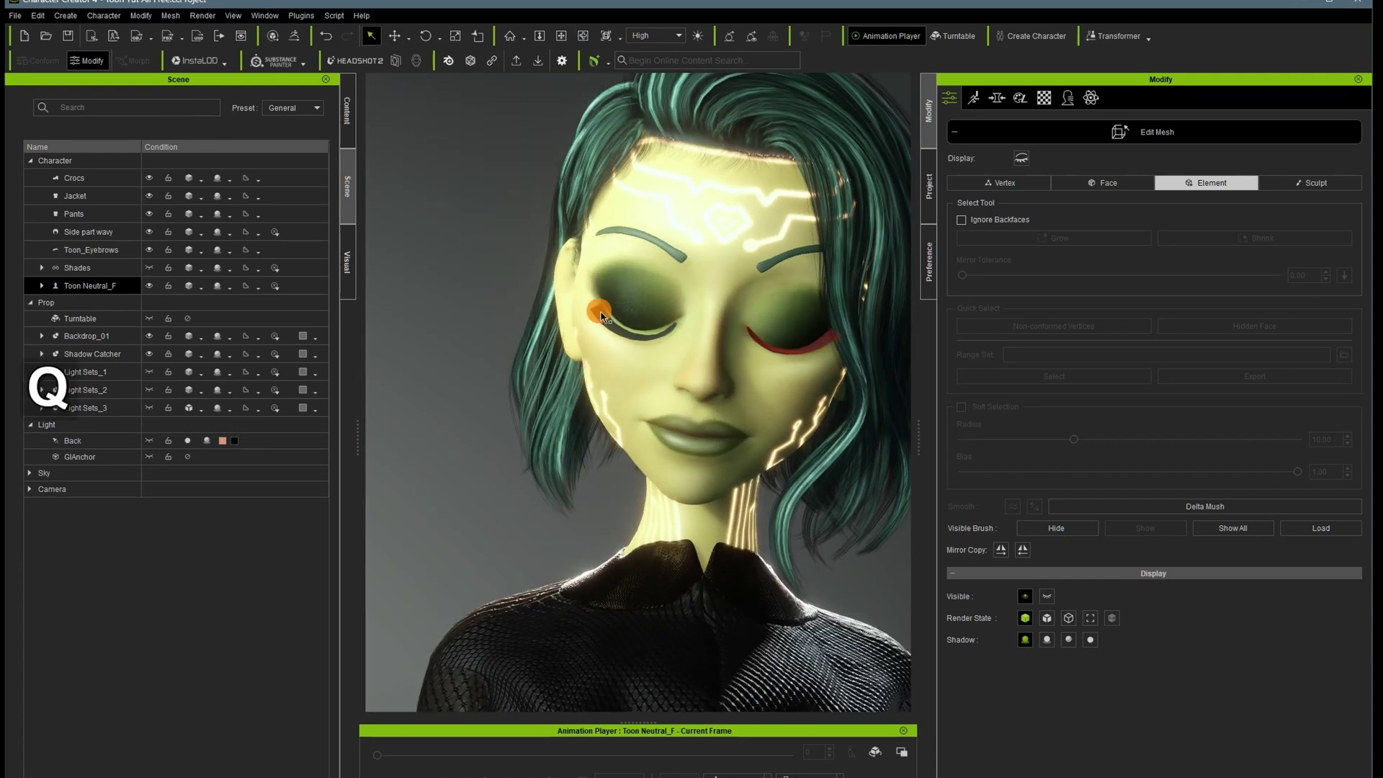
# Try sliding the eyelash element of the character's right eye sideways away from the face.
pyautogui.click(599, 322)
pyautogui.press('w')
pyautogui.moveTo(709, 308); pyautogui.dragTo(569, 306)
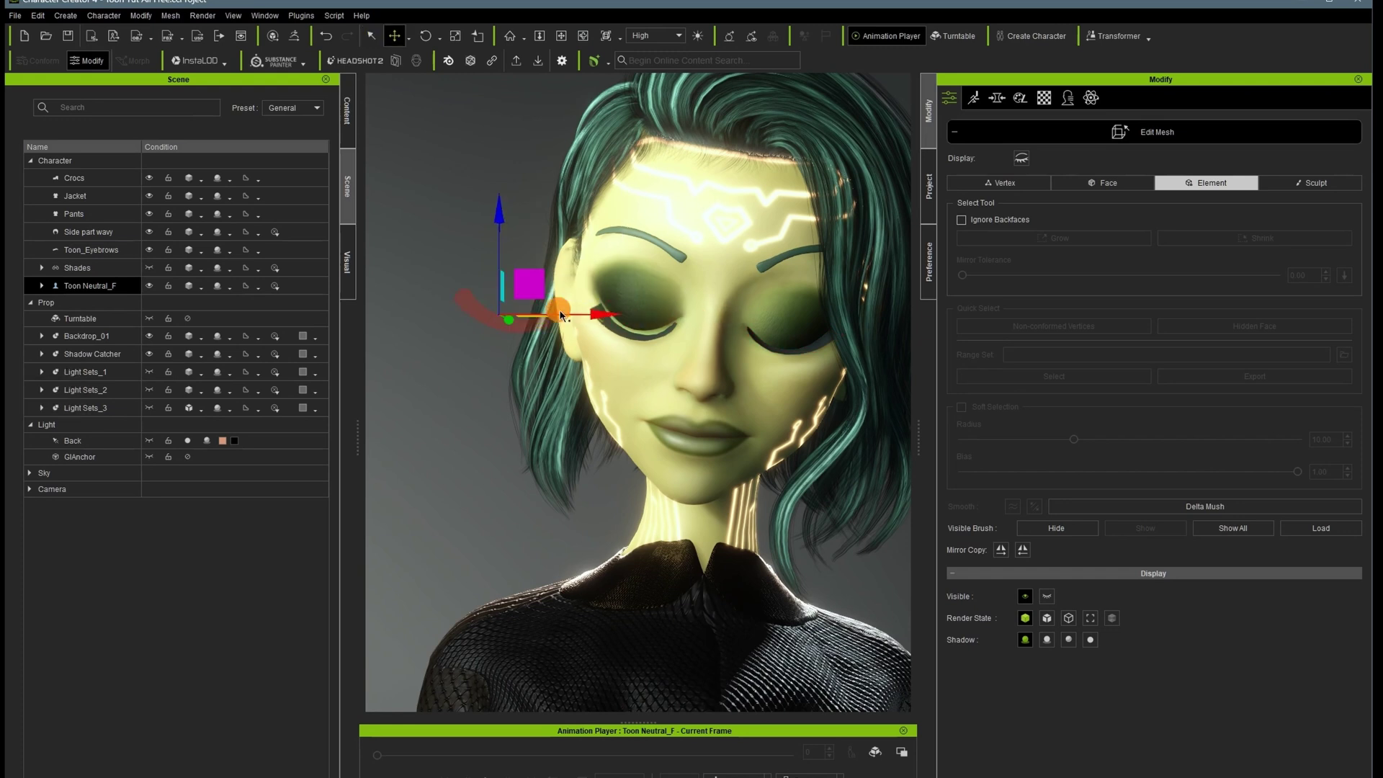
pyautogui.press('q')
pyautogui.press('w')
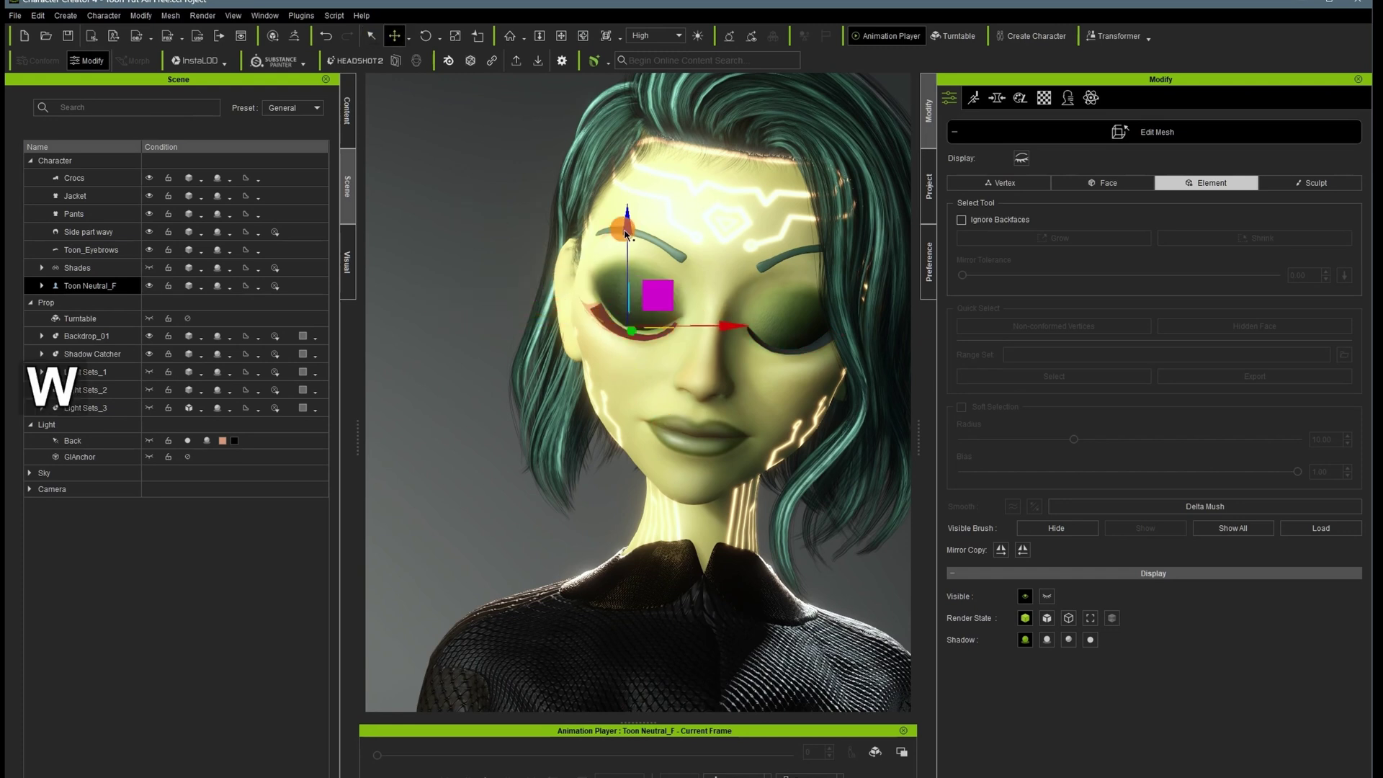
# Leave mesh editing and reopen both eyes in the facial edit by setting Eye_Blink_L to 0 and lowering Eye_Blink_R.
pyautogui.press('Escape')
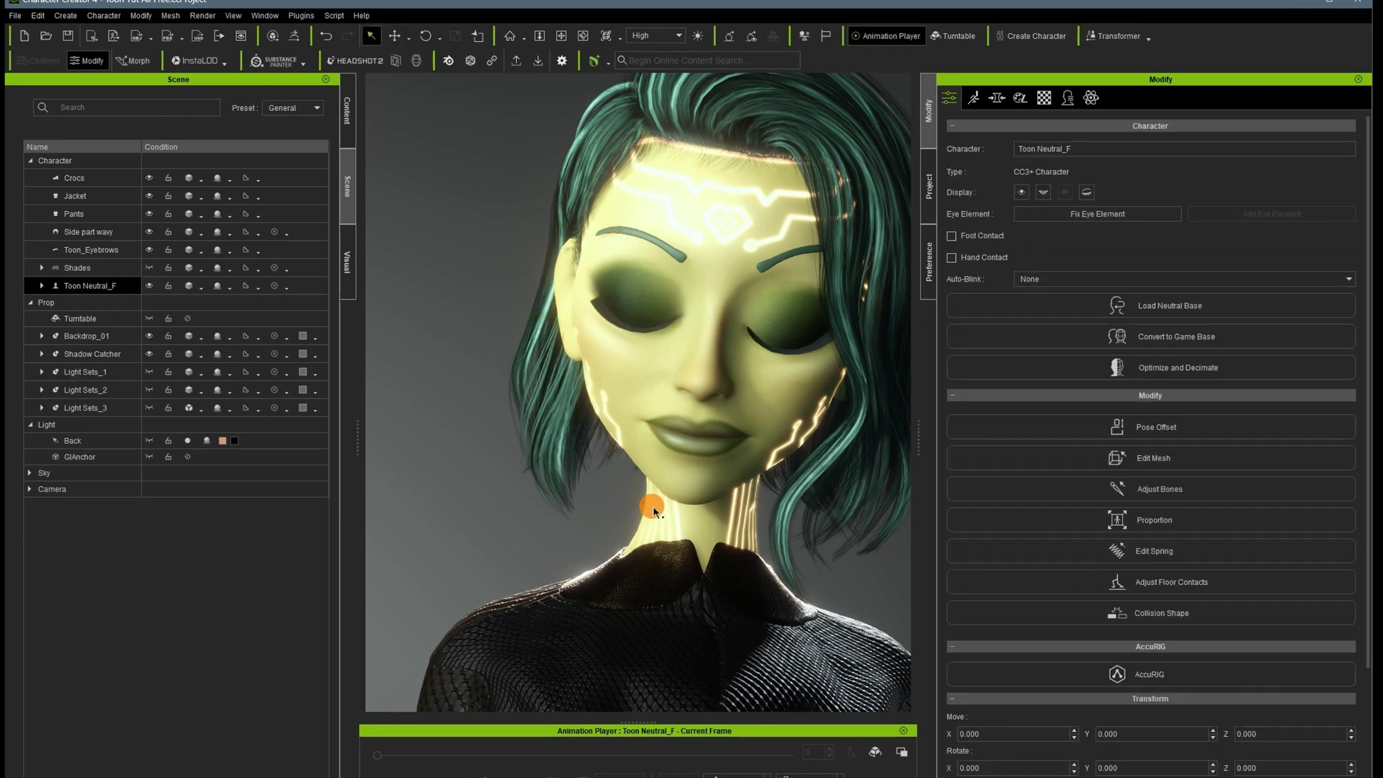
pyautogui.press('c')
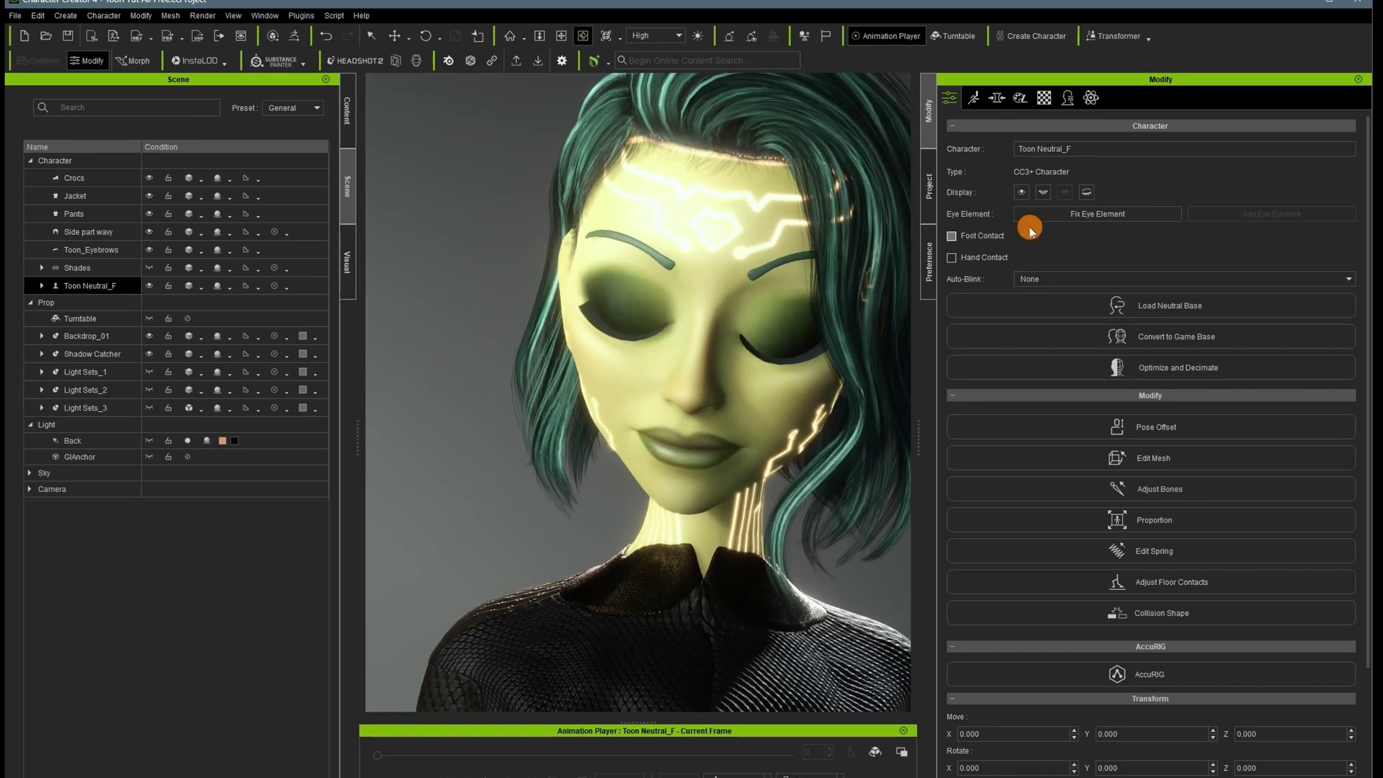
pyautogui.click(997, 97)
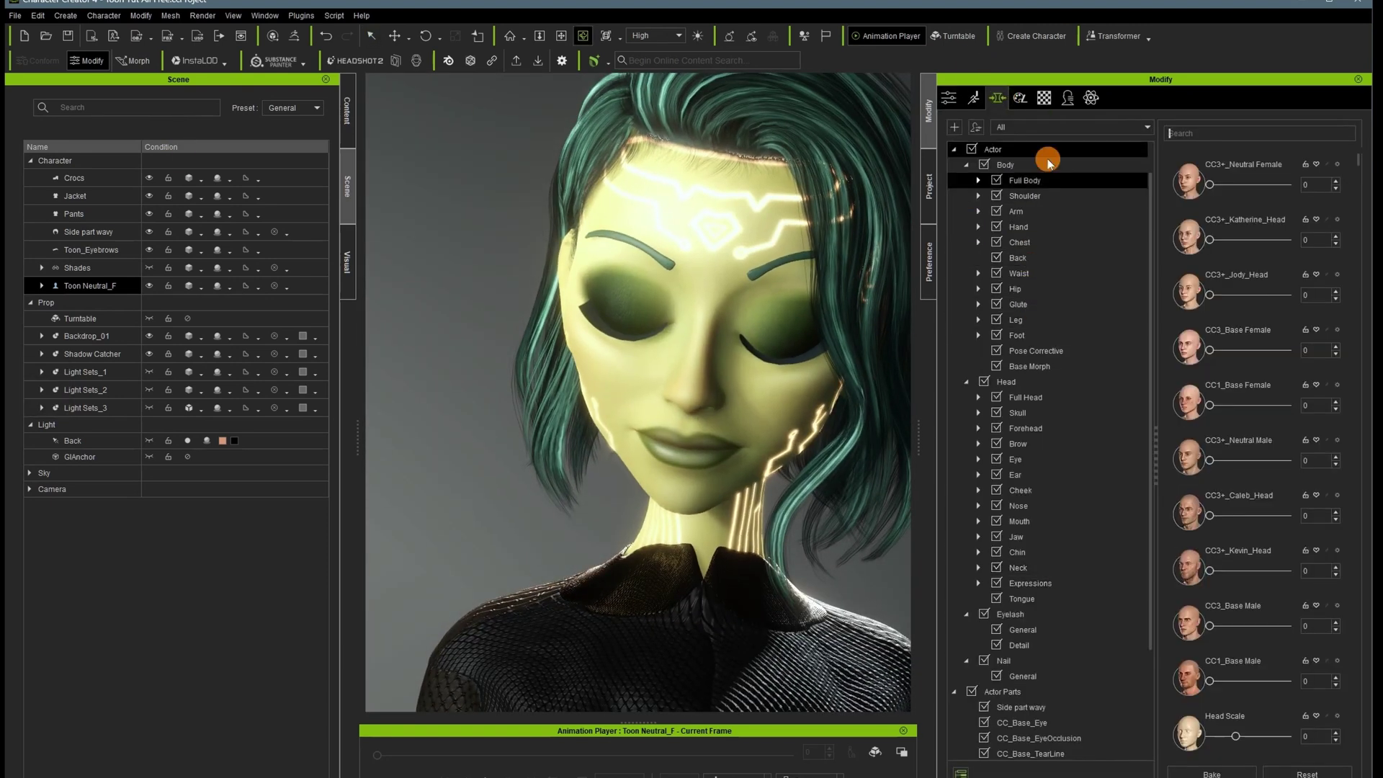
pyautogui.click(973, 97)
pyautogui.click(1172, 216)
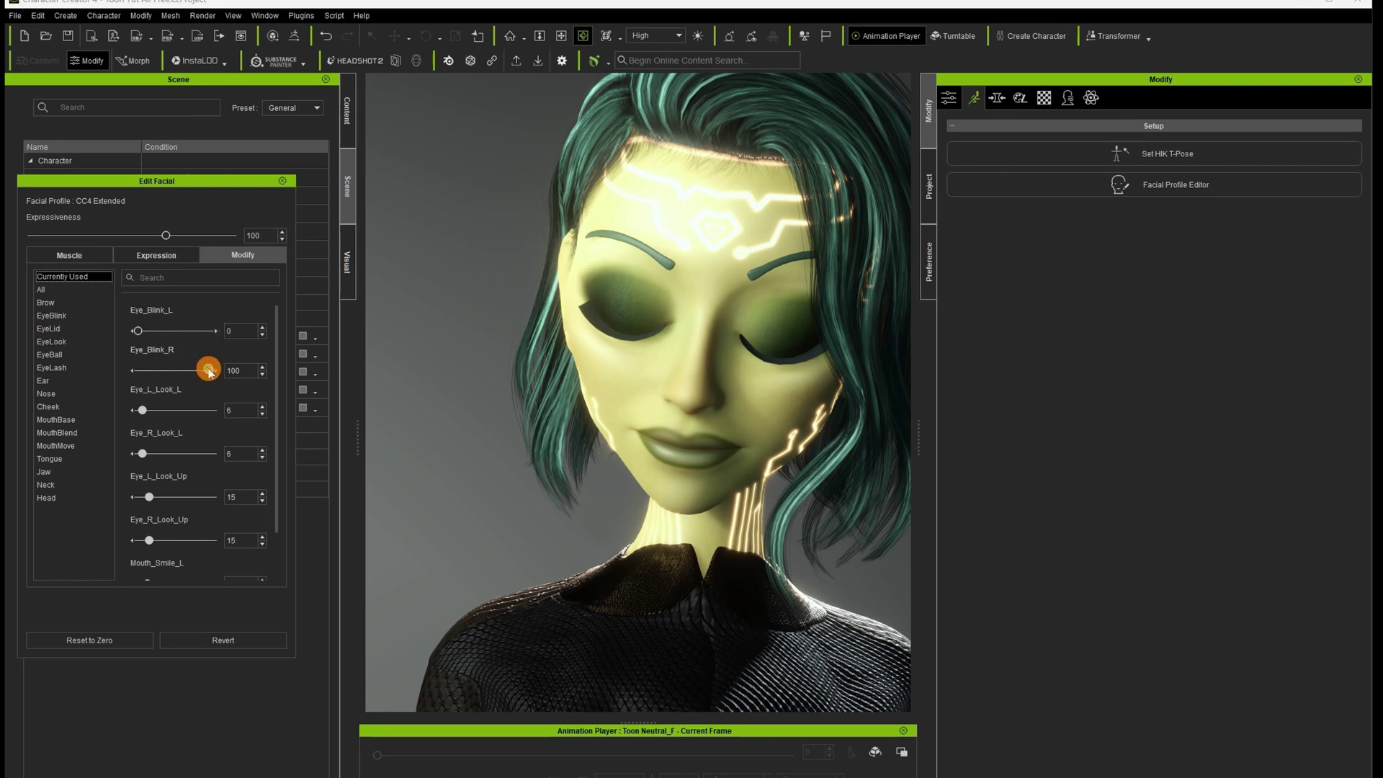
pyautogui.click(283, 180)
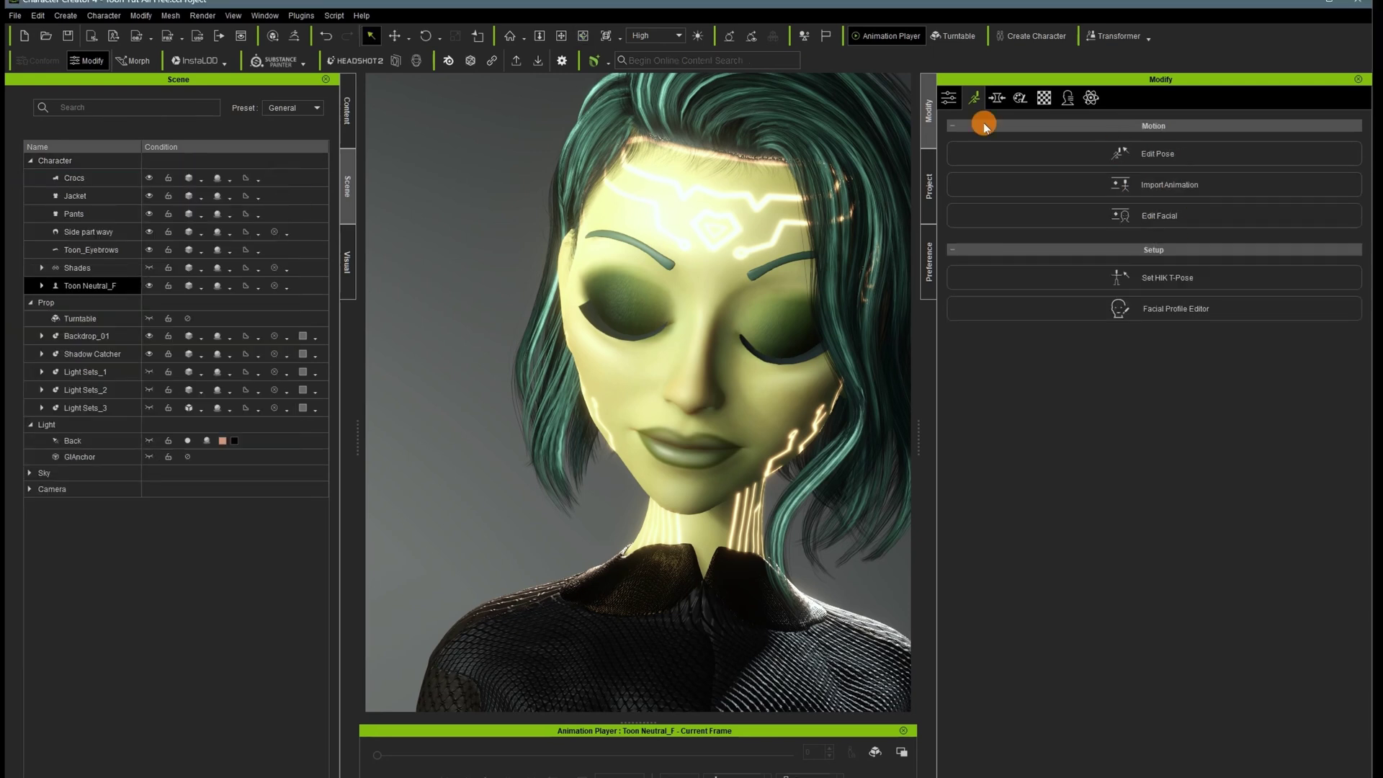
# Examine the open eyes and eyelashes of the finished face from an angled view.
pyautogui.click(1067, 97)
pyautogui.click(1021, 192)
pyautogui.press('c')
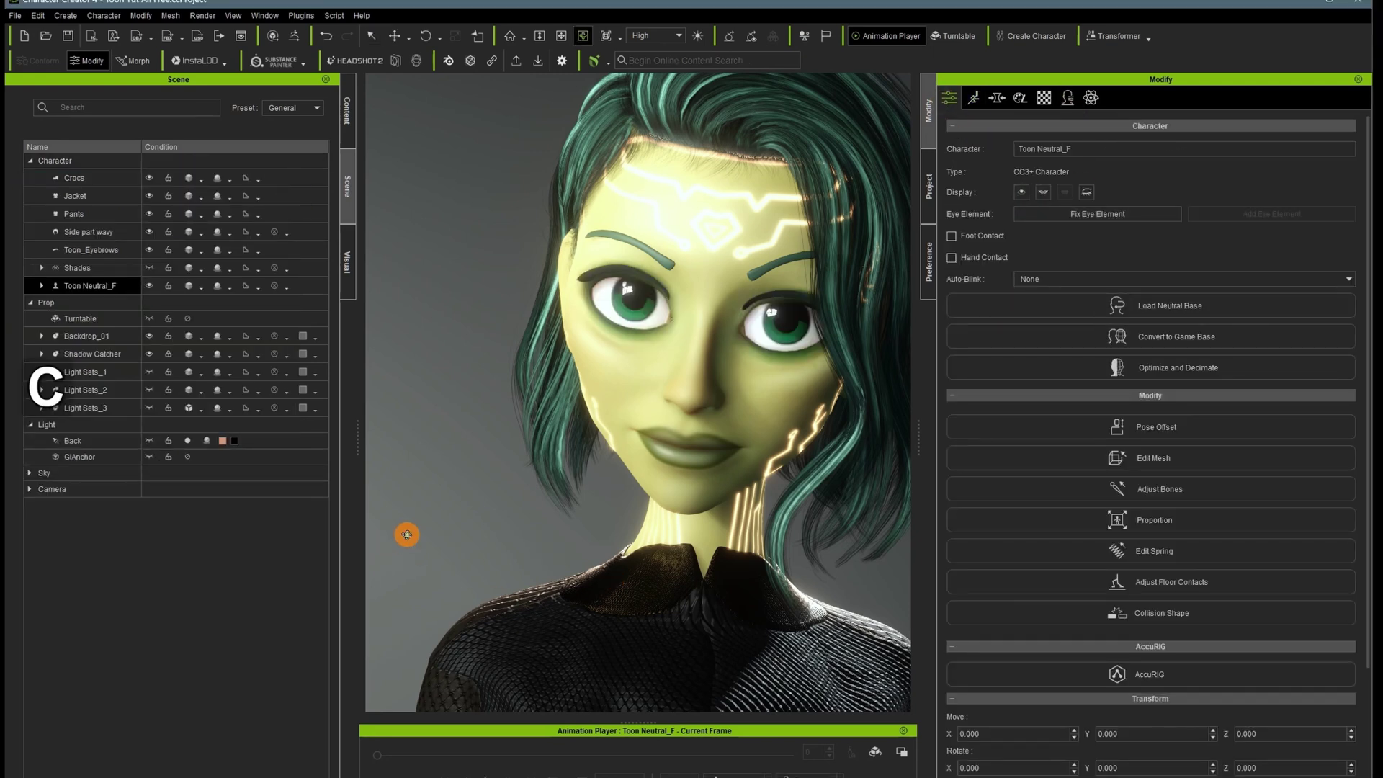
pyautogui.moveTo(404, 534); pyautogui.dragTo(444, 493)
pyautogui.press('x')
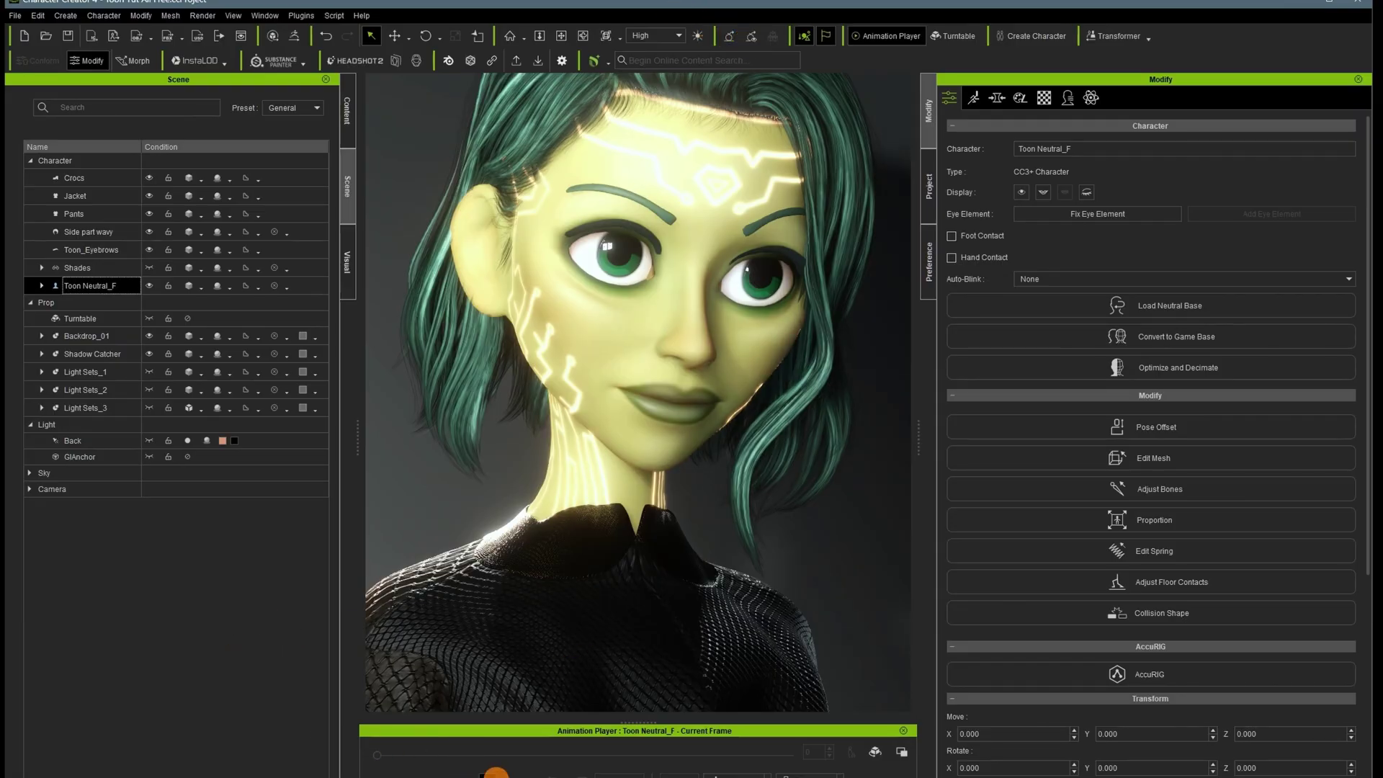
pyautogui.moveTo(627, 589); pyautogui.dragTo(503, 562)
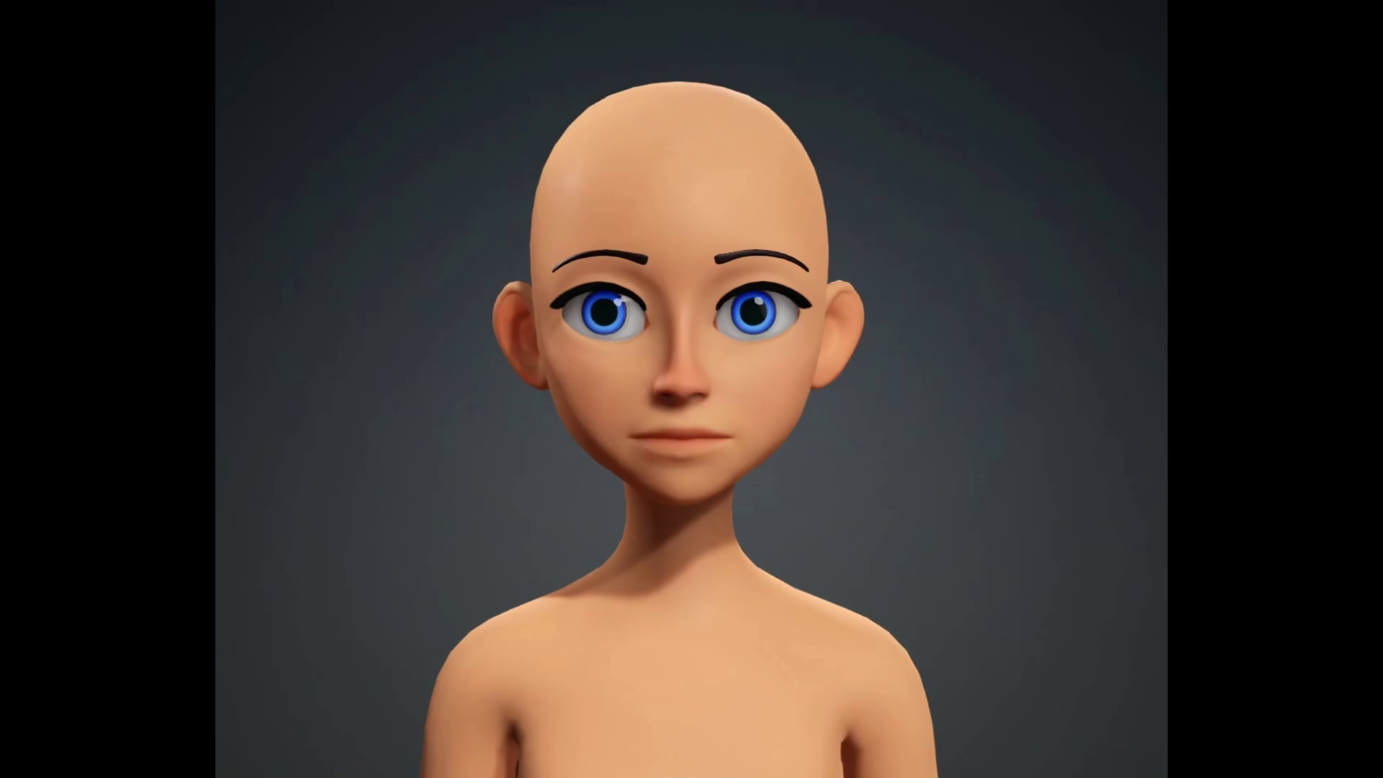